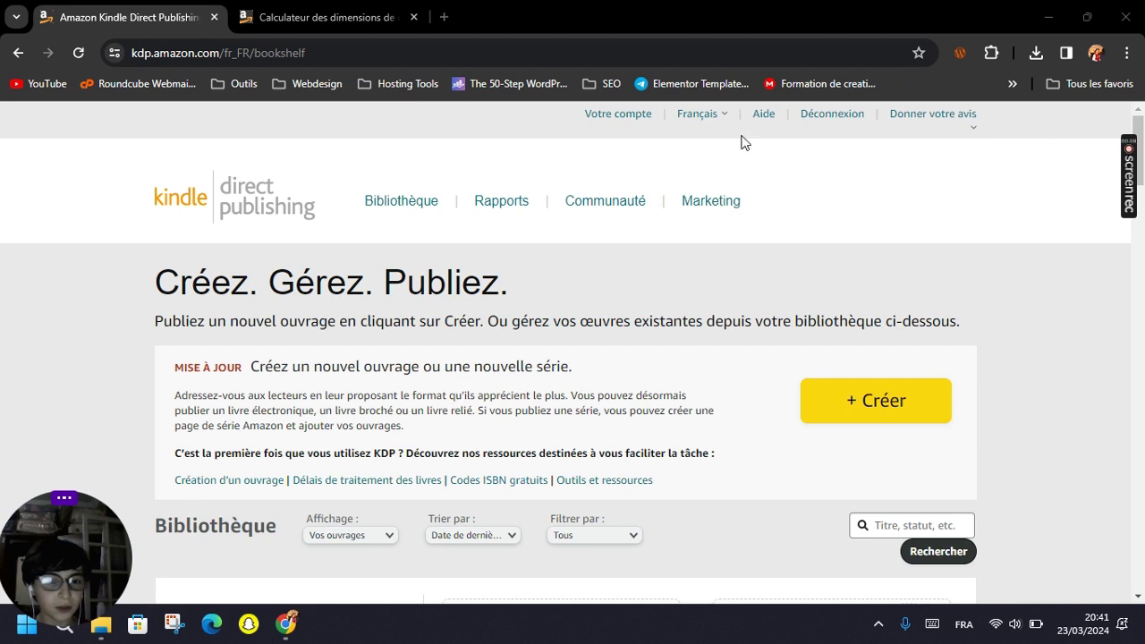
Look over the KDP bookshelf page with its create section and book list, and glance at the cover dimension calculator.
{"action": "left_click_drag", "start_coordinate": [153, 313], "coordinate": [557, 281]}
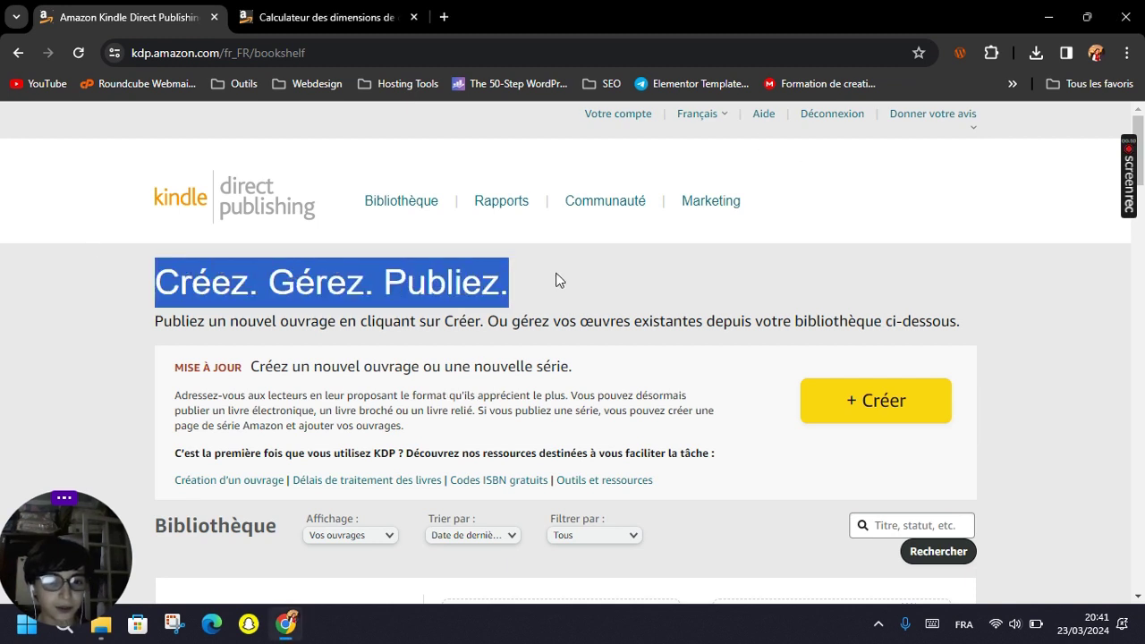
{"action": "left_click", "coordinate": [557, 281]}
{"action": "left_click_drag", "start_coordinate": [154, 321], "coordinate": [723, 374]}
{"action": "left_click", "coordinate": [689, 374]}
{"action": "scroll", "coordinate": [660, 352], "scroll_direction": "down", "scroll_amount": 8}
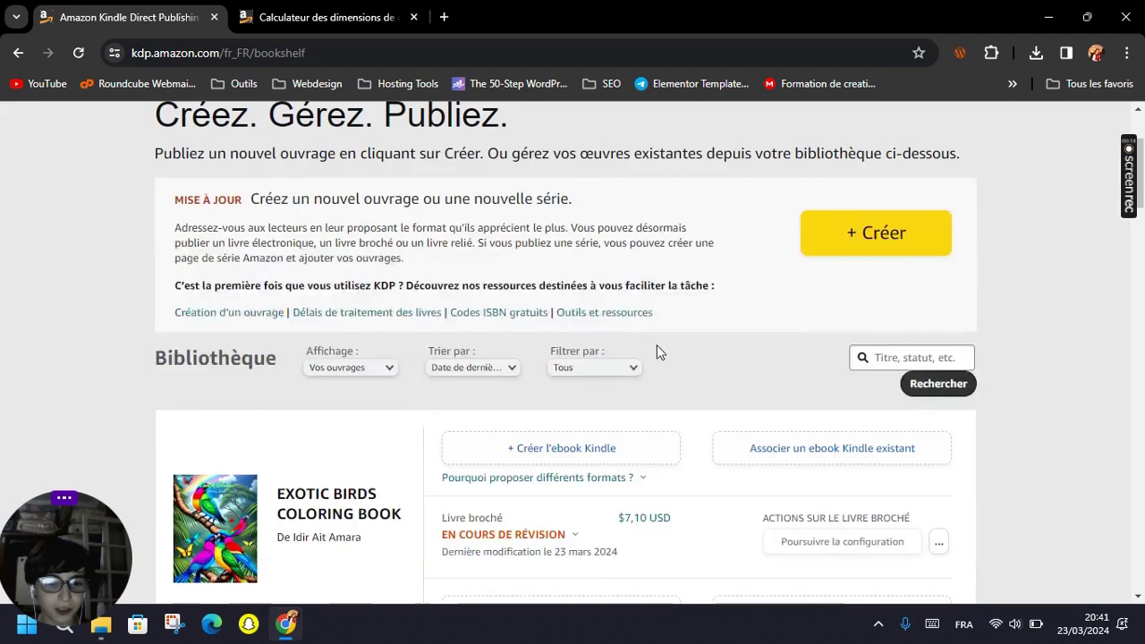
{"action": "left_click", "coordinate": [537, 320]}
{"action": "scroll", "coordinate": [537, 334], "scroll_direction": "up", "scroll_amount": 9}
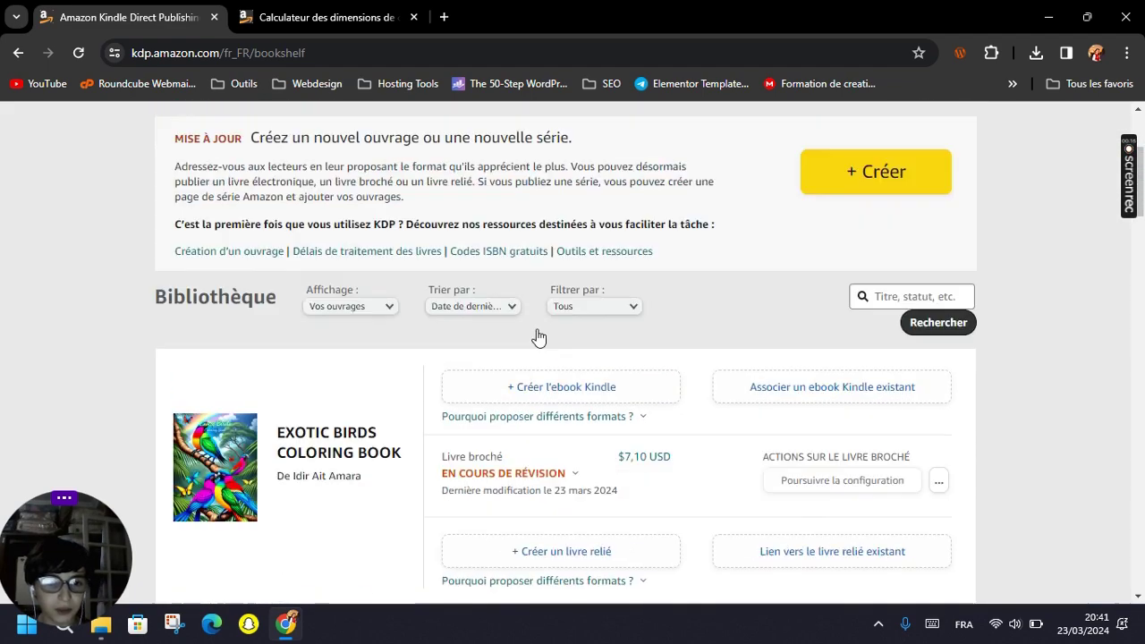
{"action": "scroll", "coordinate": [219, 204], "scroll_direction": "up", "scroll_amount": 1}
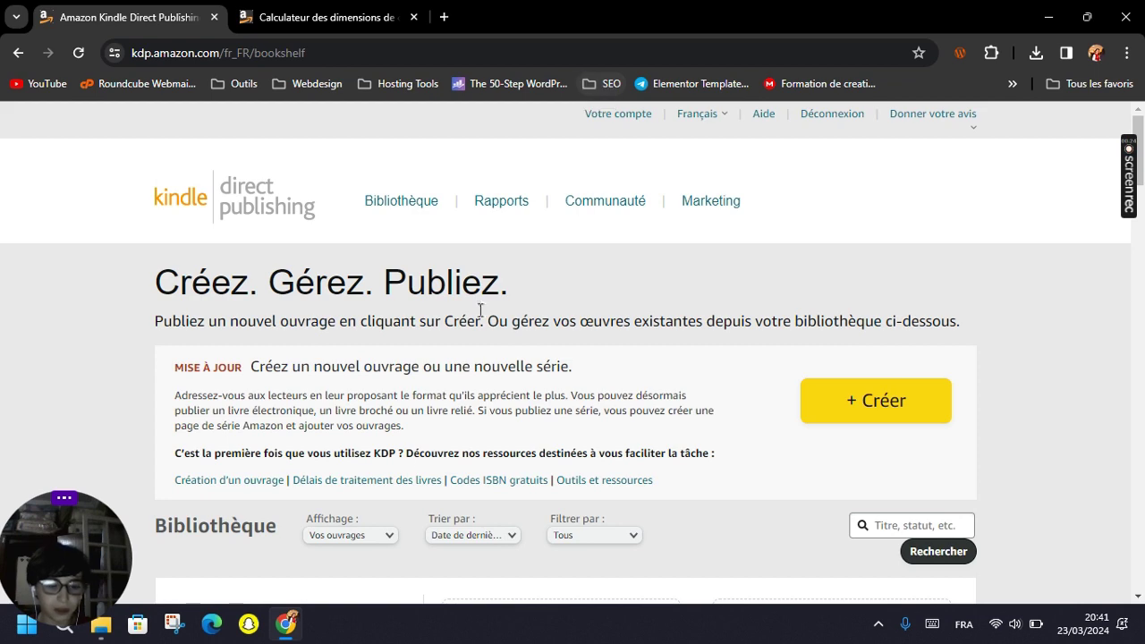
{"action": "left_click", "coordinate": [275, 11]}
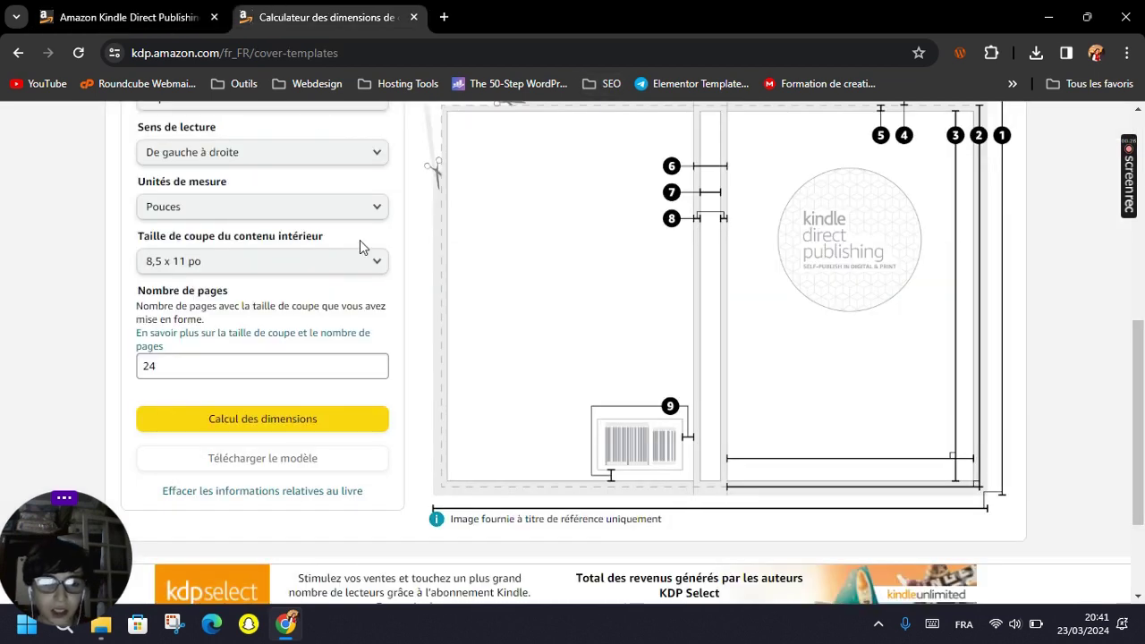
{"action": "scroll", "coordinate": [360, 240], "scroll_direction": "up", "scroll_amount": 2}
Open Lexica (lexica.art) in a new browser tab and go to its home page.
{"action": "key", "text": "ctrl+t"}
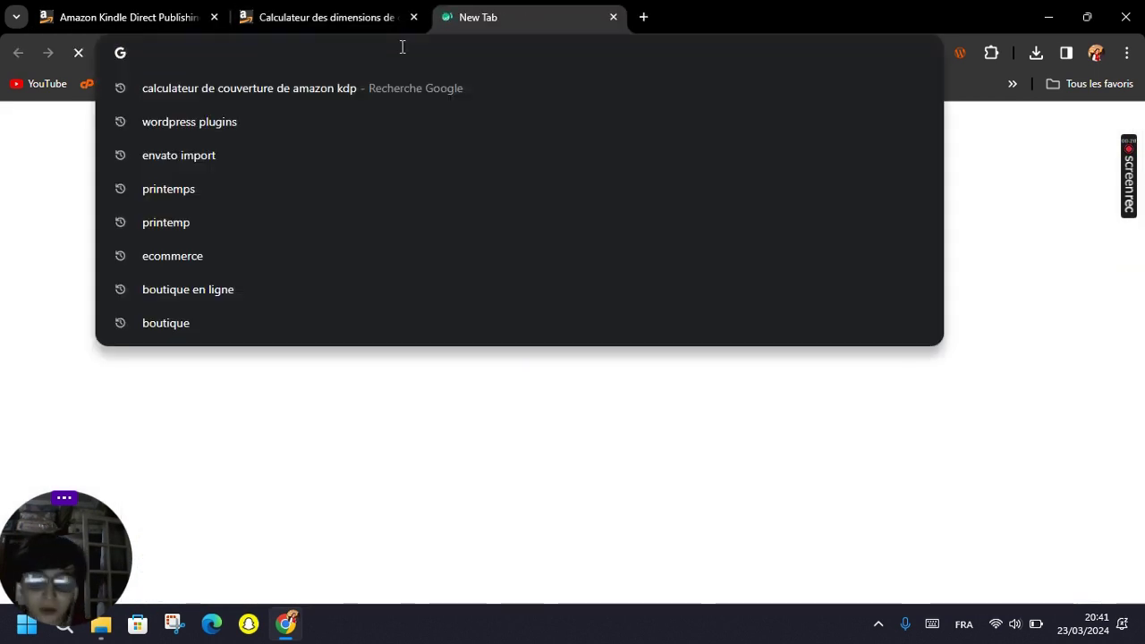
{"action": "type", "text": "lexica"}
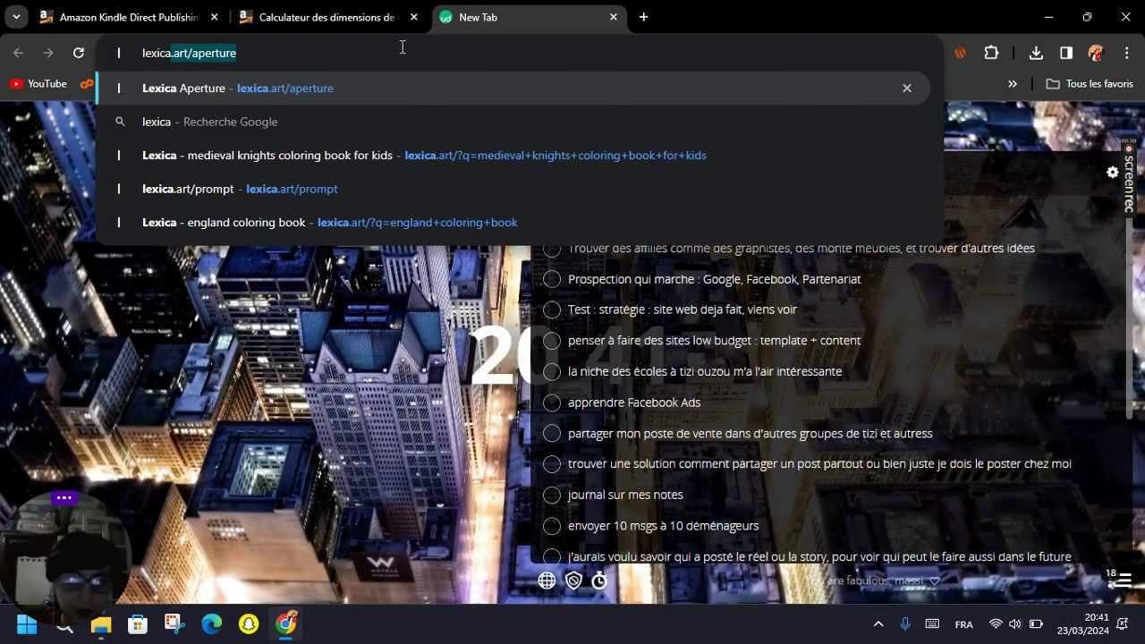
{"action": "key", "text": "Return"}
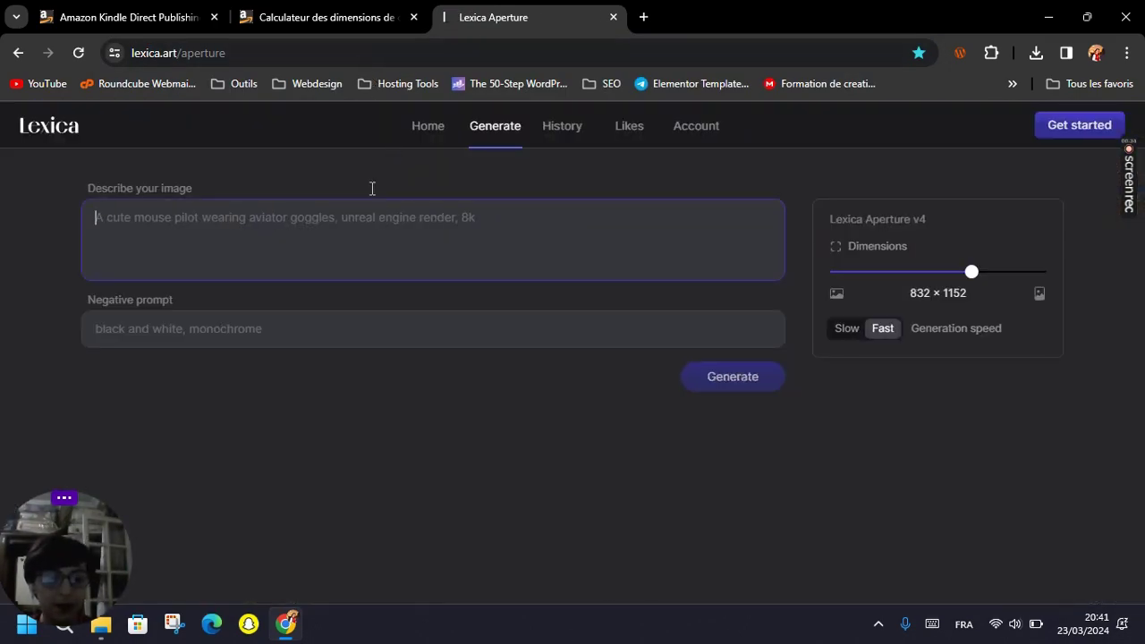
{"action": "left_click", "coordinate": [687, 234]}
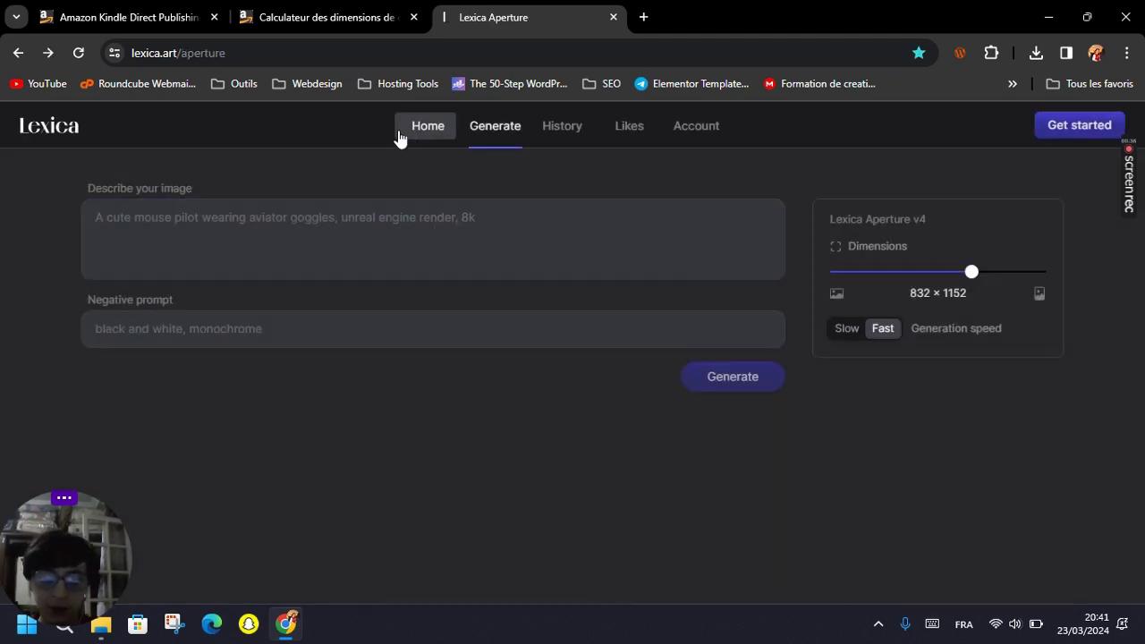
{"action": "left_click", "coordinate": [424, 130]}
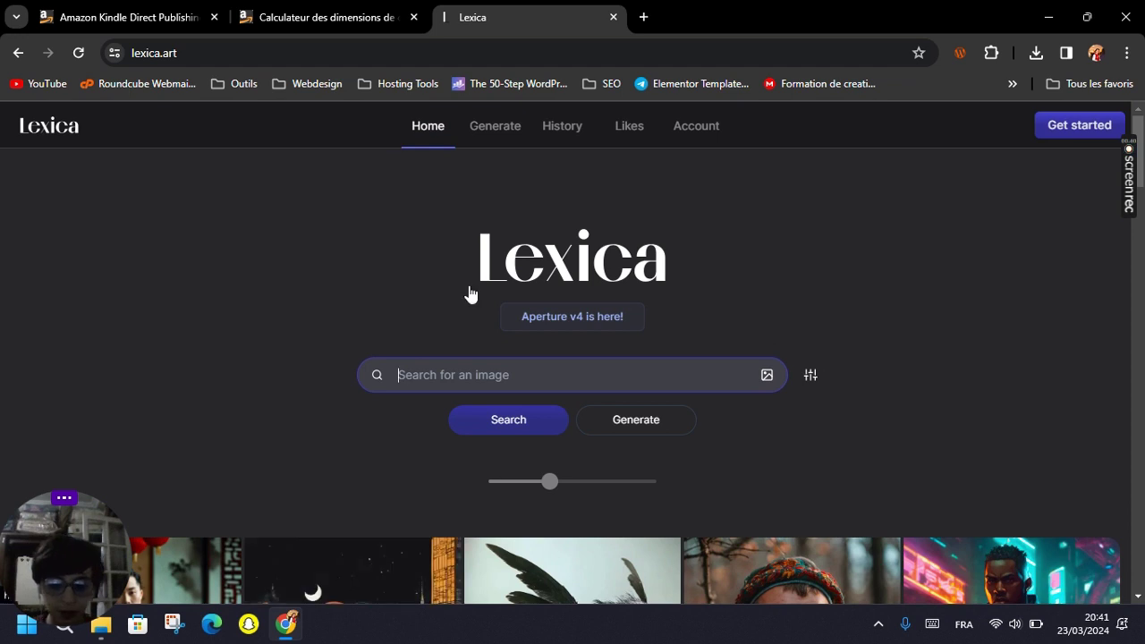
Search Lexica for "medieval knights coloirng book" and look through the resulting images.
{"action": "type", "text": "medieval knights coloirng book"}
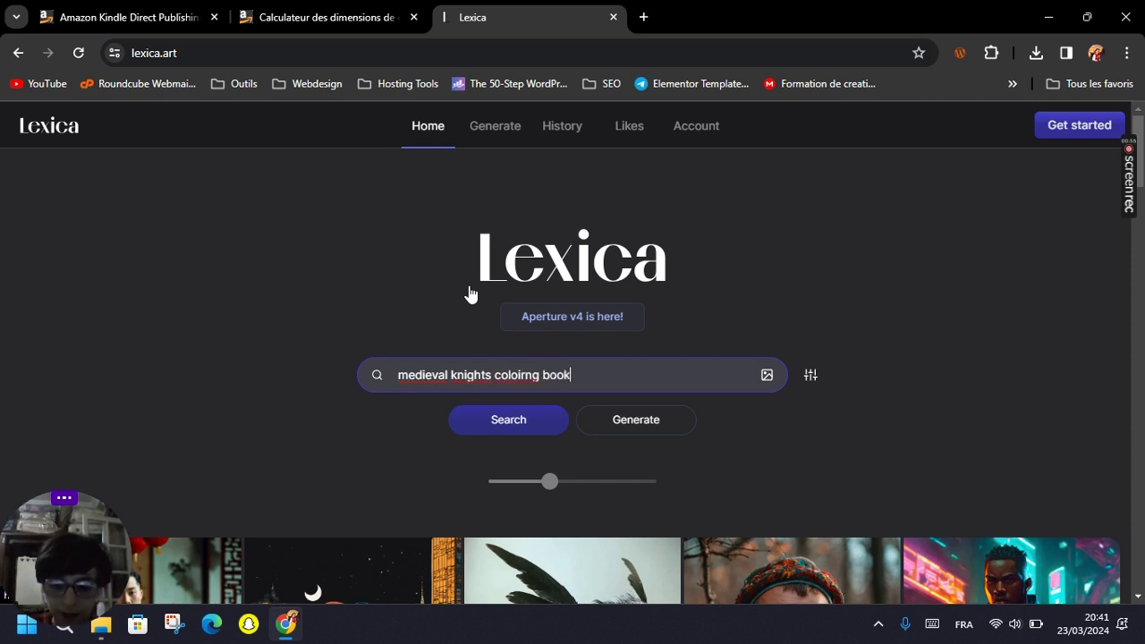
{"action": "key", "text": "Return"}
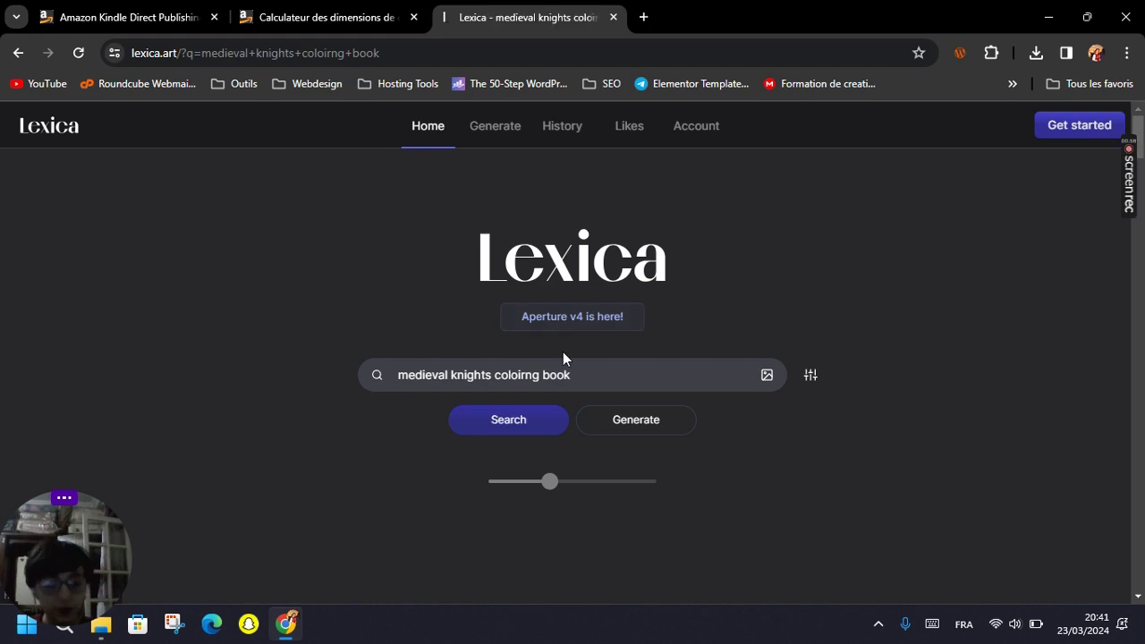
{"action": "scroll", "coordinate": [563, 358], "scroll_direction": "down", "scroll_amount": 2}
{"action": "scroll", "coordinate": [557, 366], "scroll_direction": "down", "scroll_amount": 2}
{"action": "scroll", "coordinate": [557, 366], "scroll_direction": "up", "scroll_amount": 1}
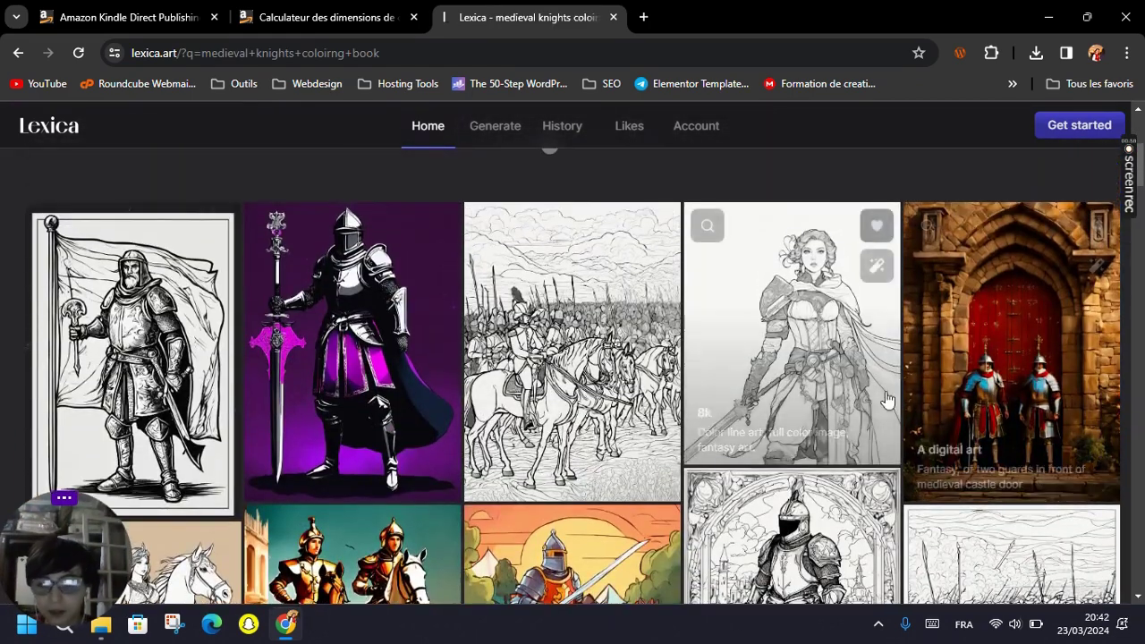
{"action": "scroll", "coordinate": [787, 358], "scroll_direction": "down", "scroll_amount": 3}
{"action": "scroll", "coordinate": [1009, 460], "scroll_direction": "down", "scroll_amount": 8}
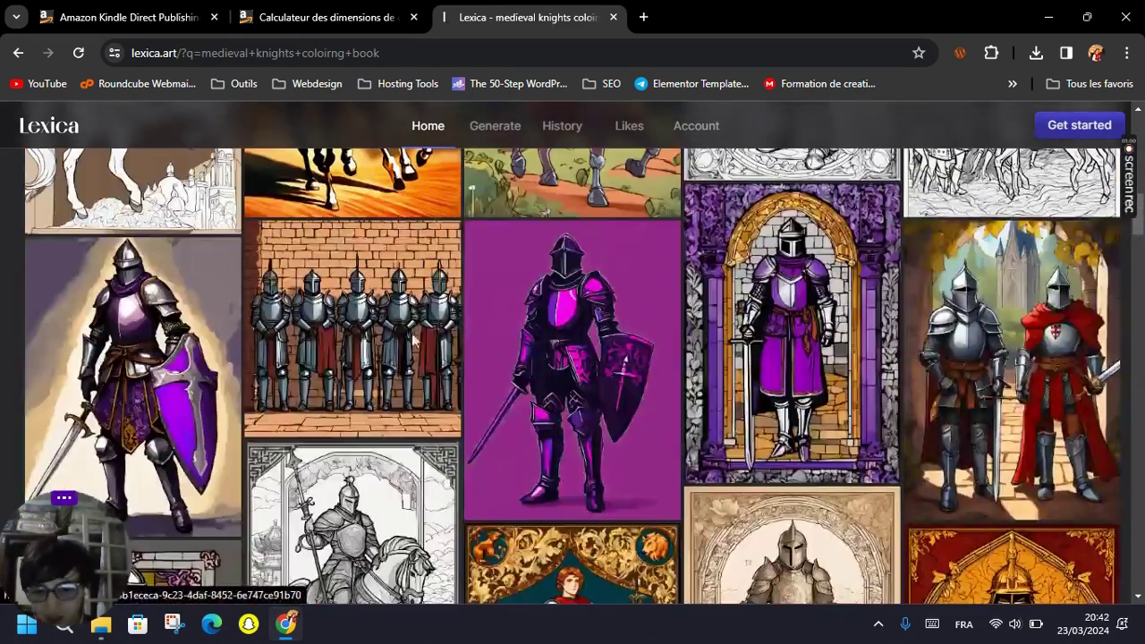
{"action": "scroll", "coordinate": [447, 309], "scroll_direction": "down", "scroll_amount": 4}
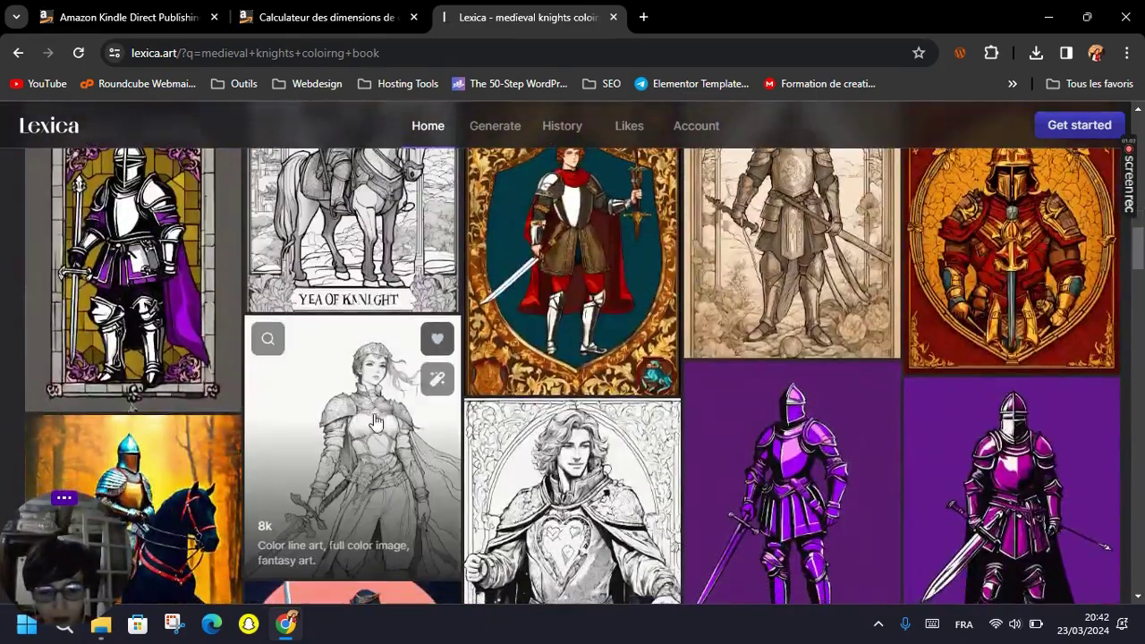
Extend the image search to "medieval knights coloirng book for kids" and run it.
{"action": "scroll", "coordinate": [631, 433], "scroll_direction": "up", "scroll_amount": 3}
{"action": "scroll", "coordinate": [630, 434], "scroll_direction": "up", "scroll_amount": 10}
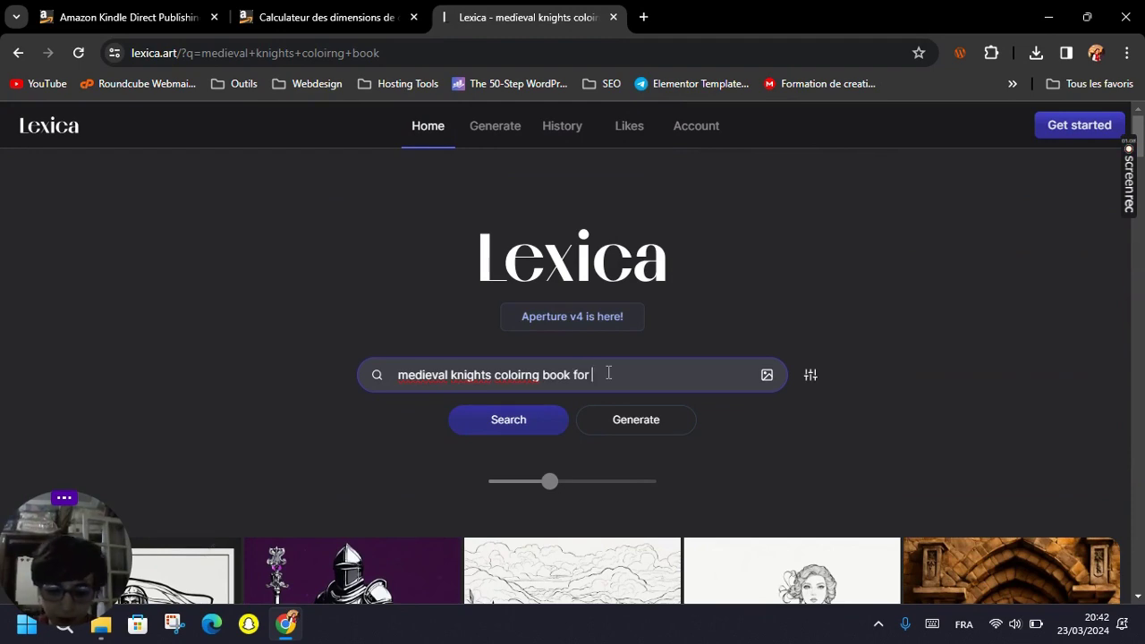
{"action": "type", "text": "s"}
{"action": "key", "text": "Return"}
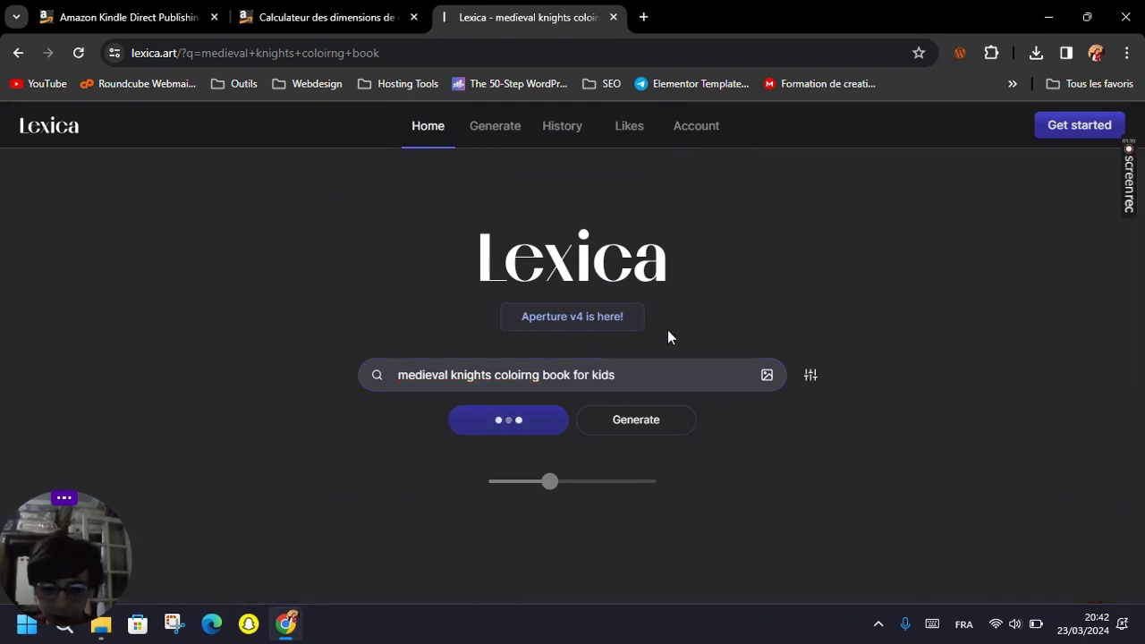
Browse the kids' medieval knight images for artwork suitable for the coloring book's cover.
{"action": "scroll", "coordinate": [670, 435], "scroll_direction": "down", "scroll_amount": 4}
{"action": "scroll", "coordinate": [1142, 264], "scroll_direction": "down", "scroll_amount": 2}
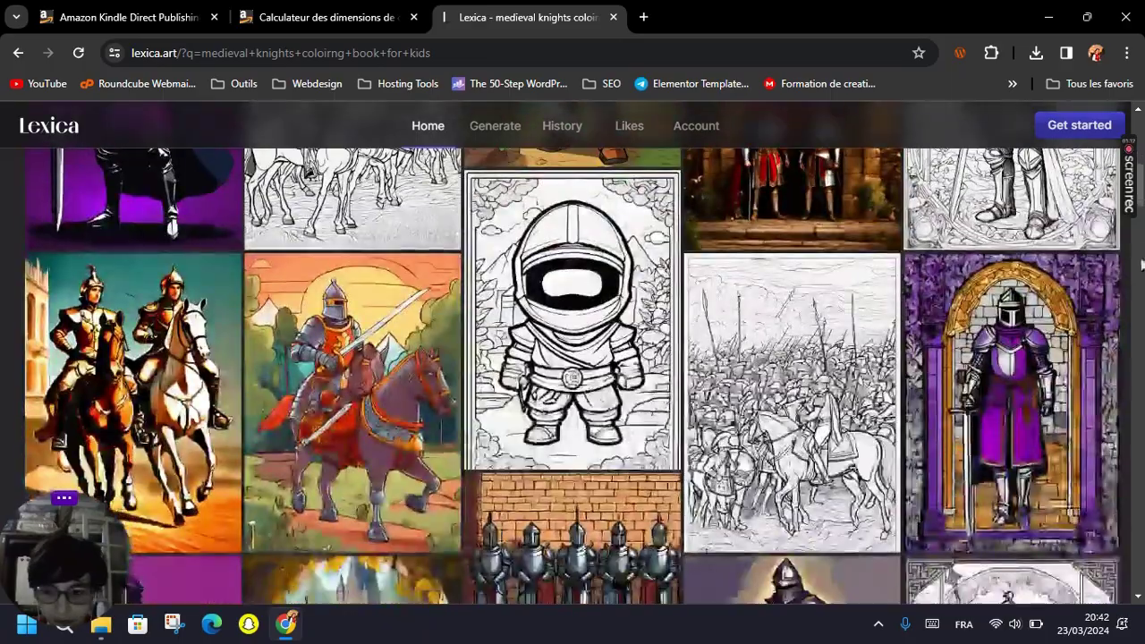
{"action": "scroll", "coordinate": [740, 571], "scroll_direction": "down", "scroll_amount": 12}
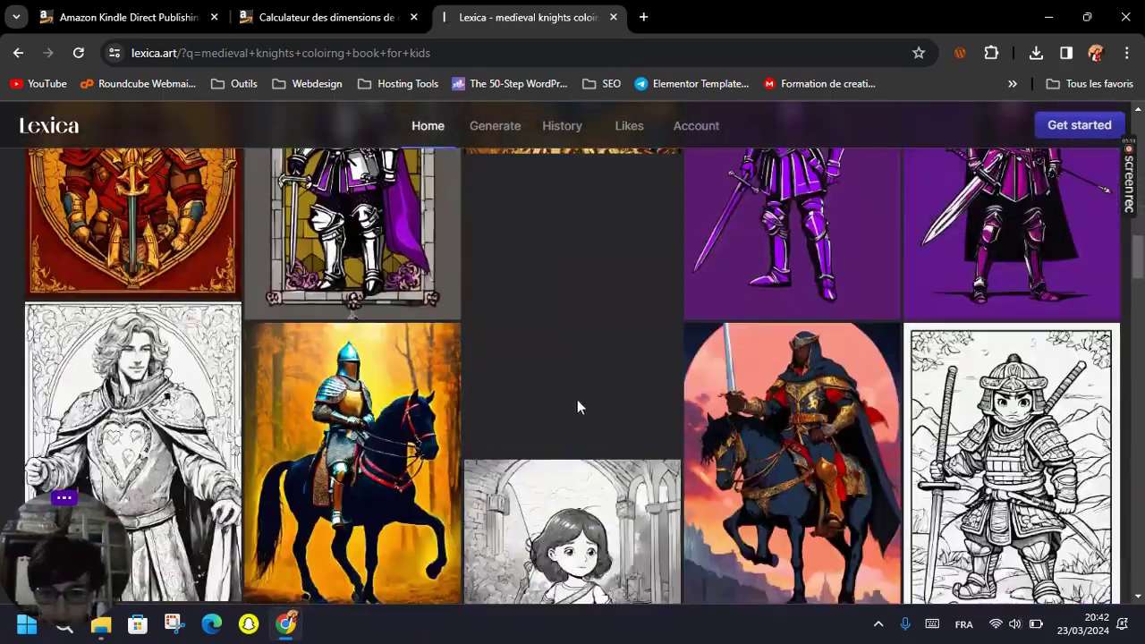
{"action": "scroll", "coordinate": [577, 407], "scroll_direction": "down", "scroll_amount": 3}
{"action": "scroll", "coordinate": [1010, 573], "scroll_direction": "up", "scroll_amount": 2}
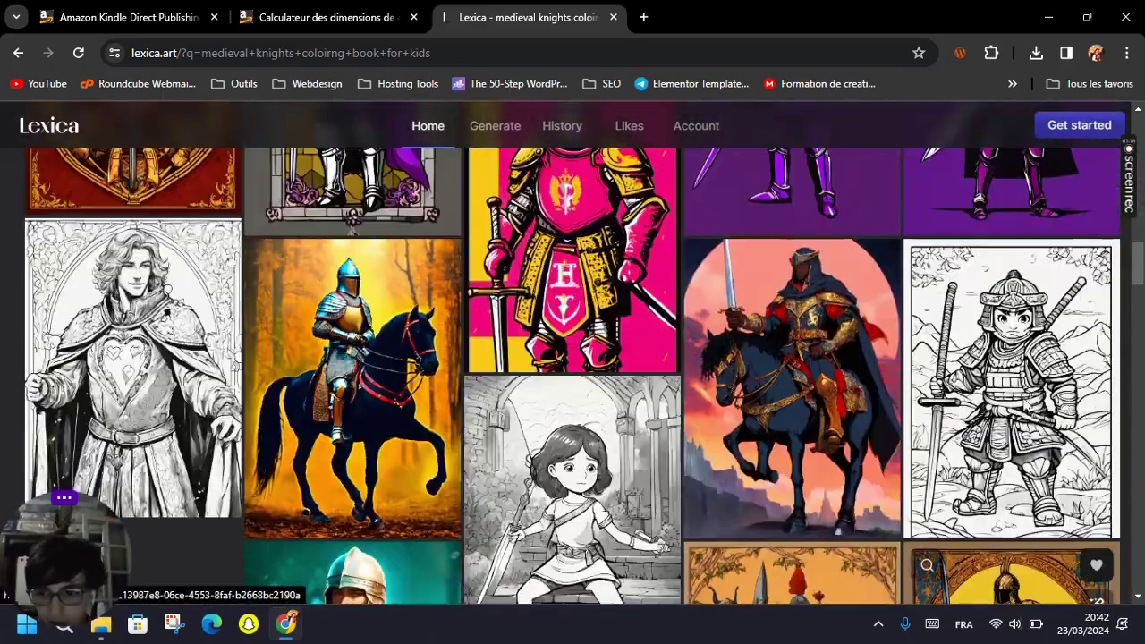
{"action": "scroll", "coordinate": [143, 296], "scroll_direction": "down", "scroll_amount": 6}
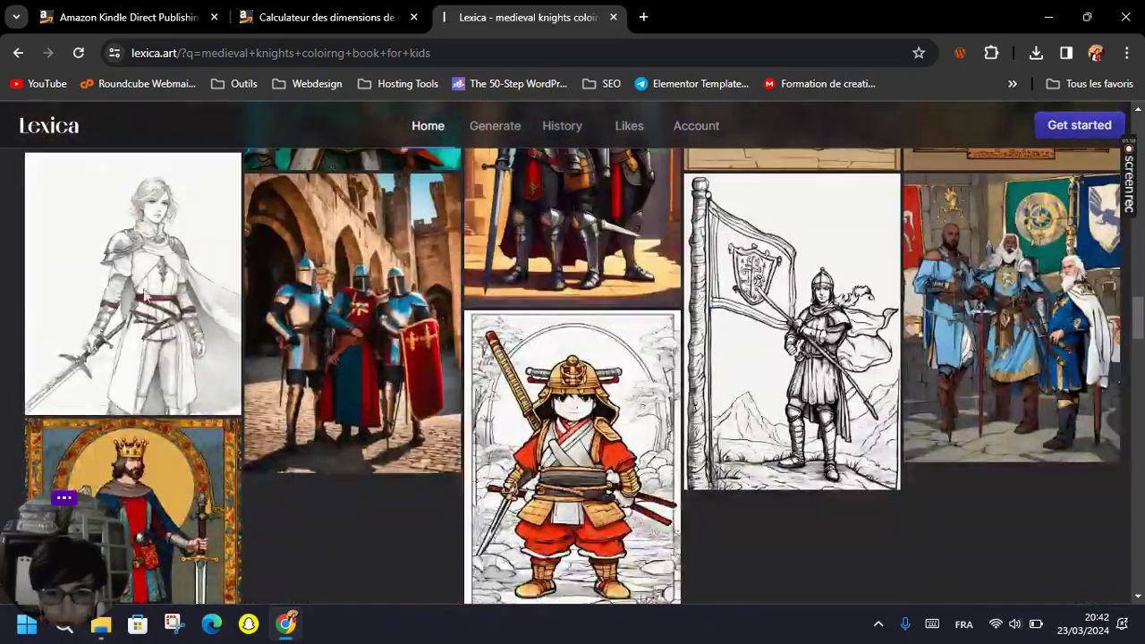
{"action": "scroll", "coordinate": [728, 384], "scroll_direction": "down", "scroll_amount": 3}
{"action": "scroll", "coordinate": [728, 384], "scroll_direction": "up", "scroll_amount": 4}
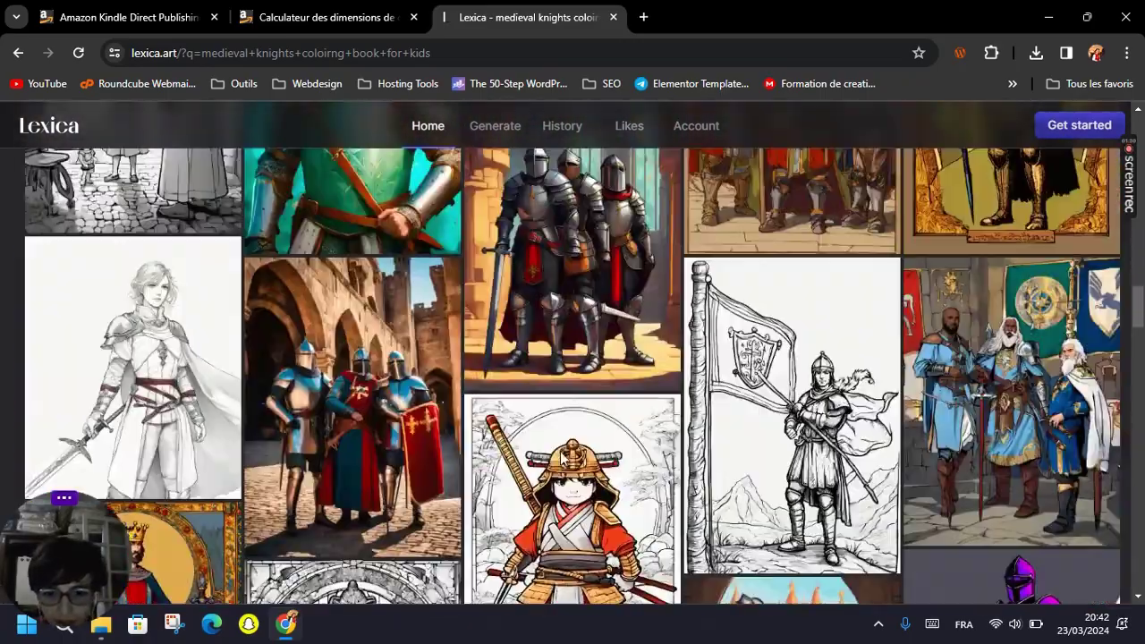
{"action": "scroll", "coordinate": [627, 384], "scroll_direction": "down", "scroll_amount": 4}
{"action": "scroll", "coordinate": [627, 384], "scroll_direction": "up", "scroll_amount": 3}
{"action": "scroll", "coordinate": [790, 376], "scroll_direction": "up", "scroll_amount": 3}
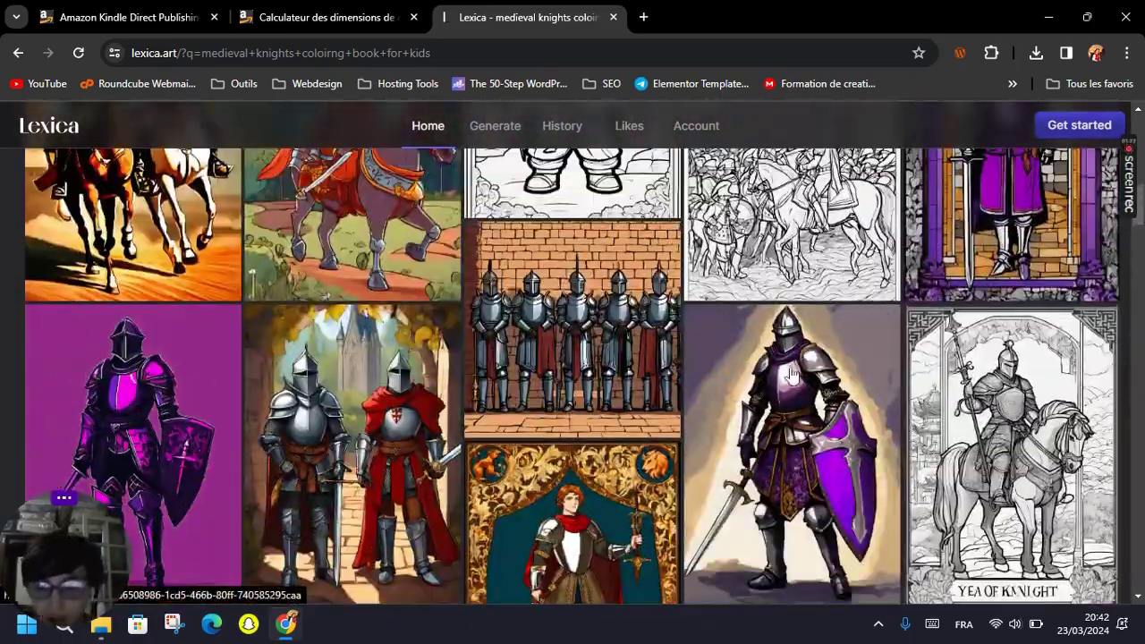
View the details of the knight image with the purple shield, check the browser's recent downloads, and close both.
{"action": "left_click", "coordinate": [791, 375]}
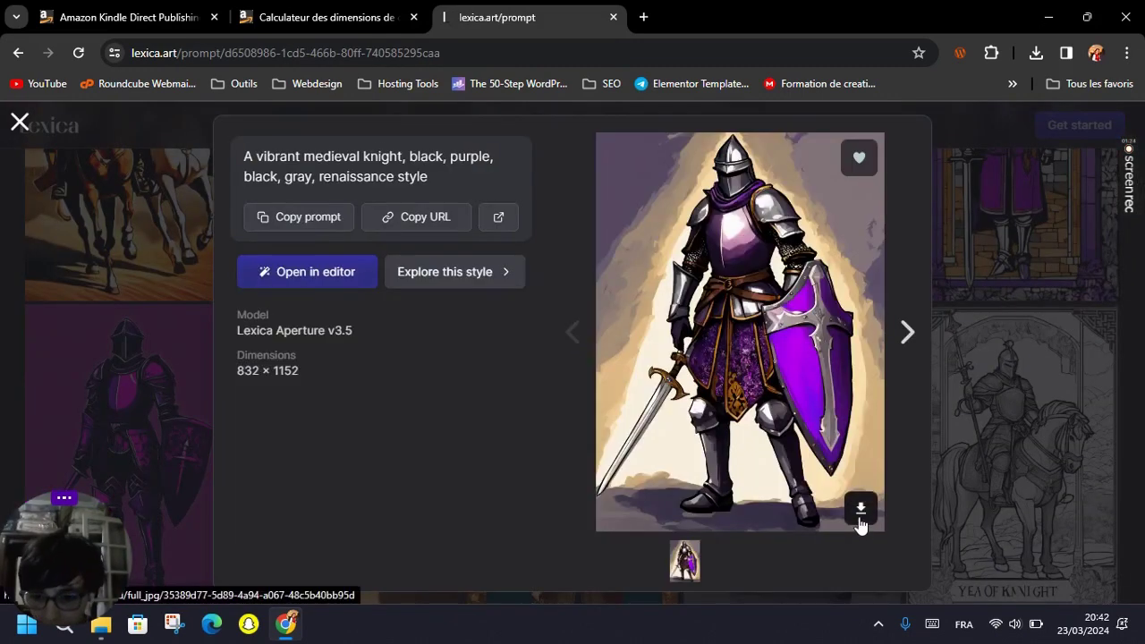
{"action": "left_click", "coordinate": [1035, 53]}
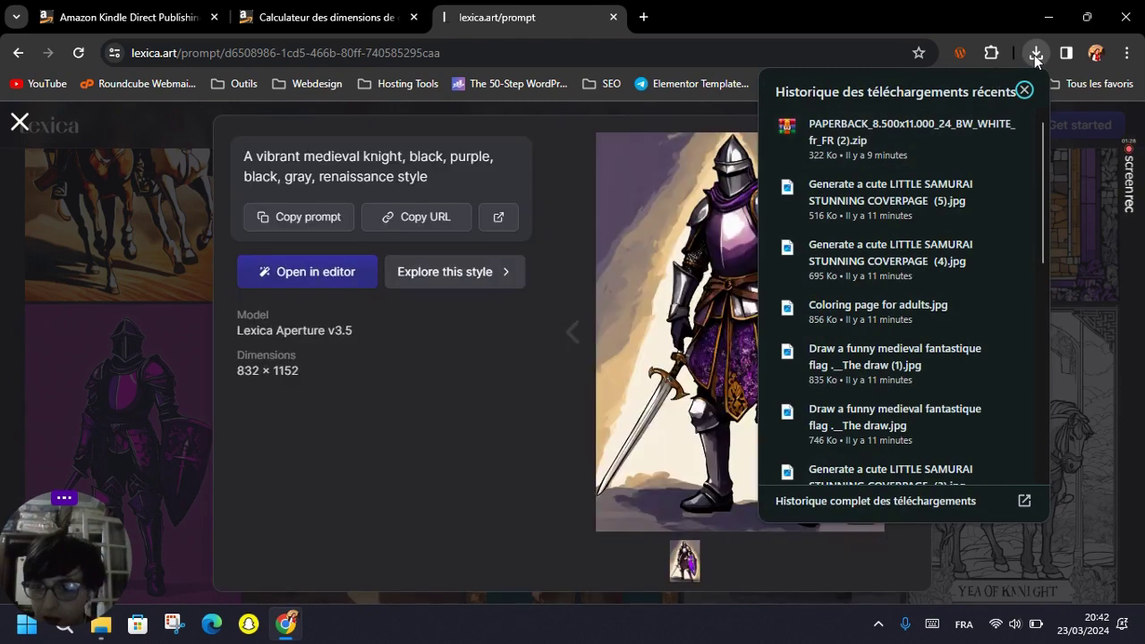
{"action": "left_click", "coordinate": [1035, 56]}
{"action": "left_click", "coordinate": [665, 113]}
Switch to the KDP cover calculator and examine its book information settings, dimension tables and cover template diagram.
{"action": "left_click", "coordinate": [379, 13]}
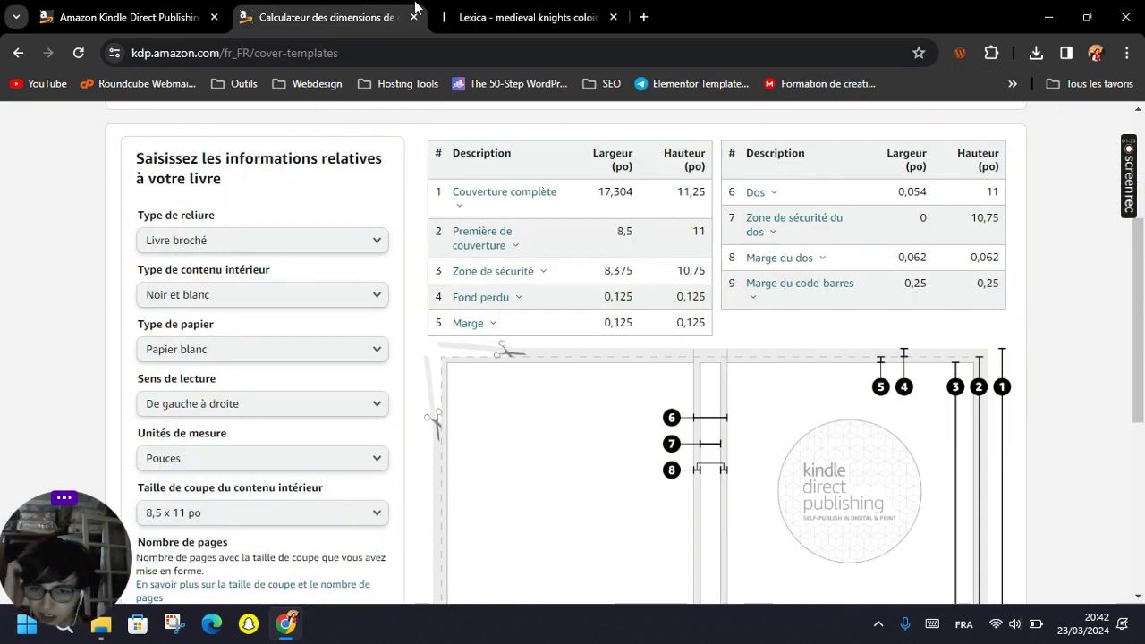
{"action": "scroll", "coordinate": [254, 340], "scroll_direction": "up", "scroll_amount": 3}
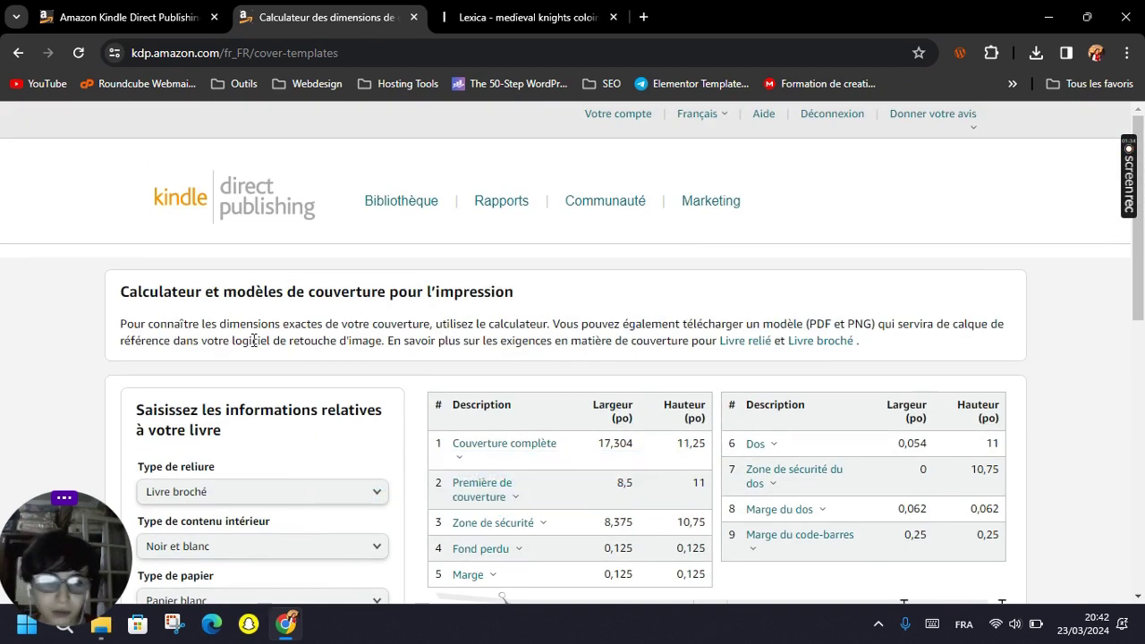
{"action": "left_click_drag", "start_coordinate": [120, 291], "coordinate": [531, 296]}
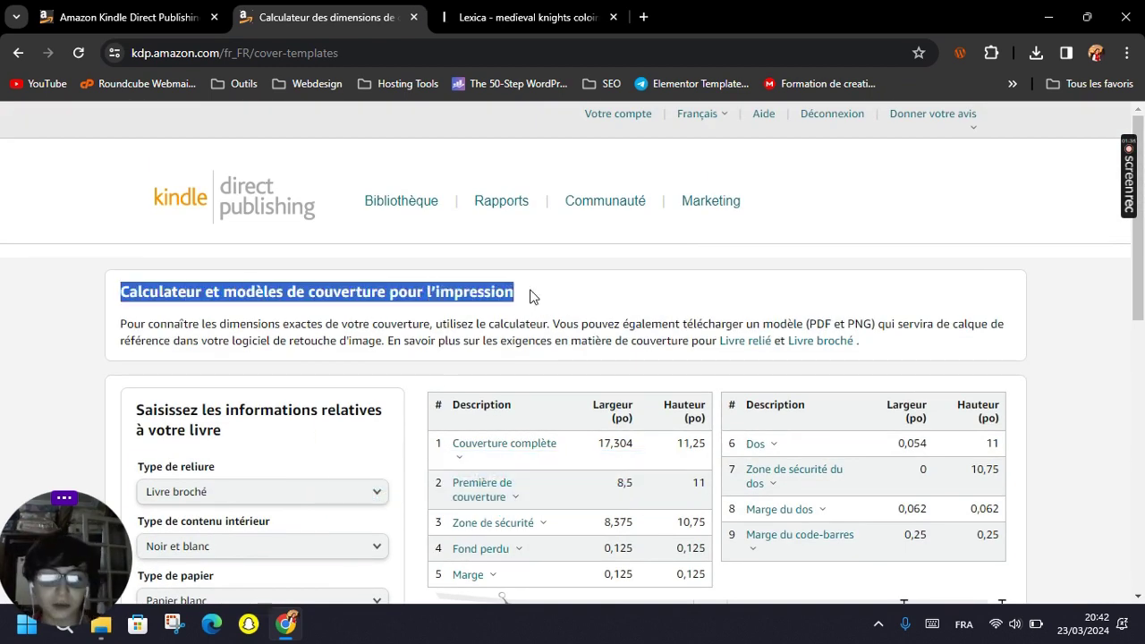
{"action": "left_click", "coordinate": [529, 296]}
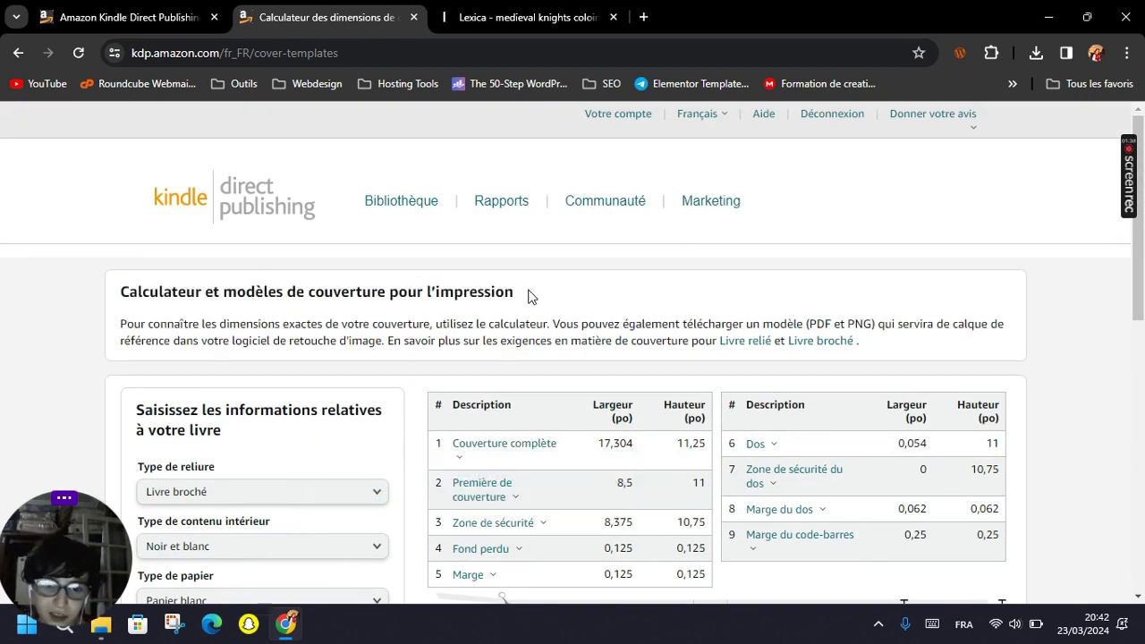
{"action": "scroll", "coordinate": [467, 310], "scroll_direction": "down", "scroll_amount": 2}
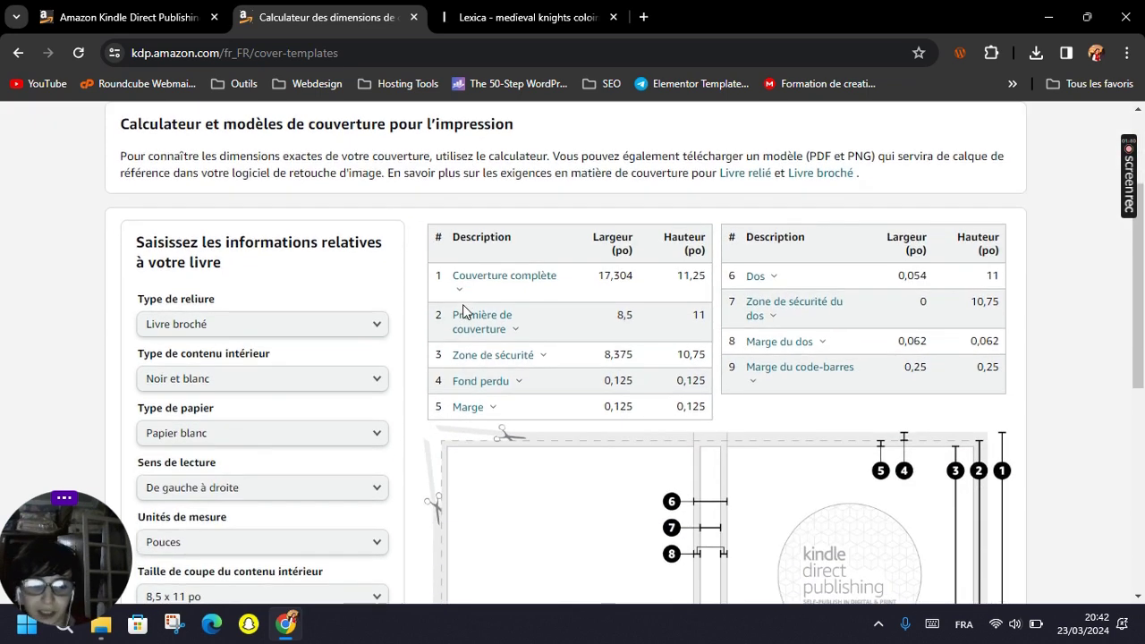
{"action": "scroll", "coordinate": [466, 313], "scroll_direction": "down", "scroll_amount": 4}
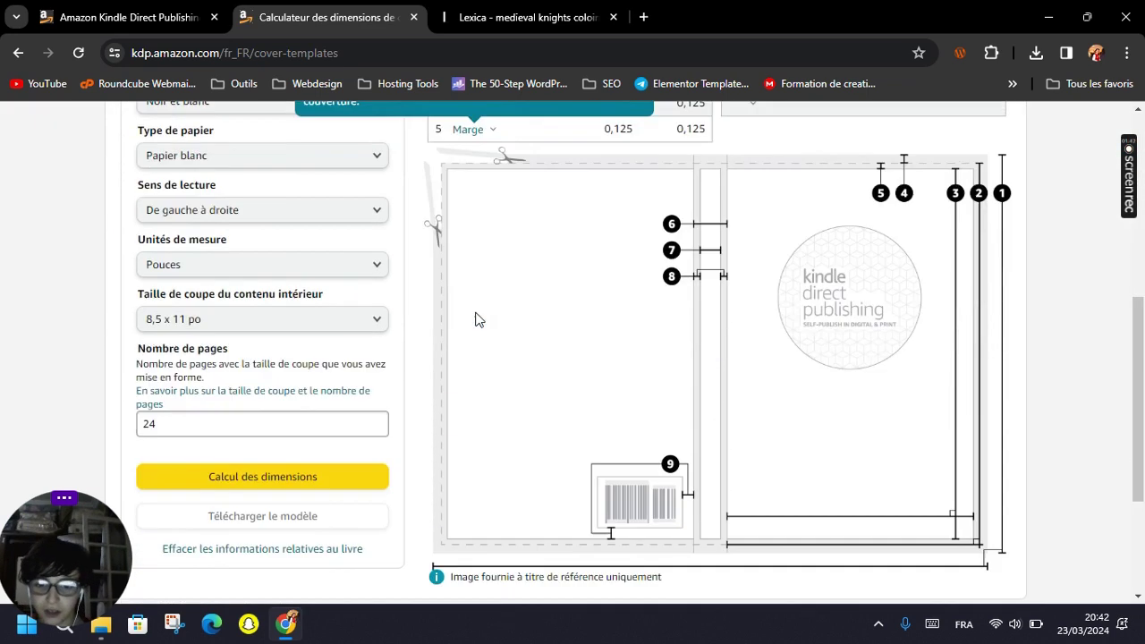
{"action": "scroll", "coordinate": [474, 319], "scroll_direction": "down", "scroll_amount": 2}
{"action": "scroll", "coordinate": [452, 319], "scroll_direction": "up", "scroll_amount": 1}
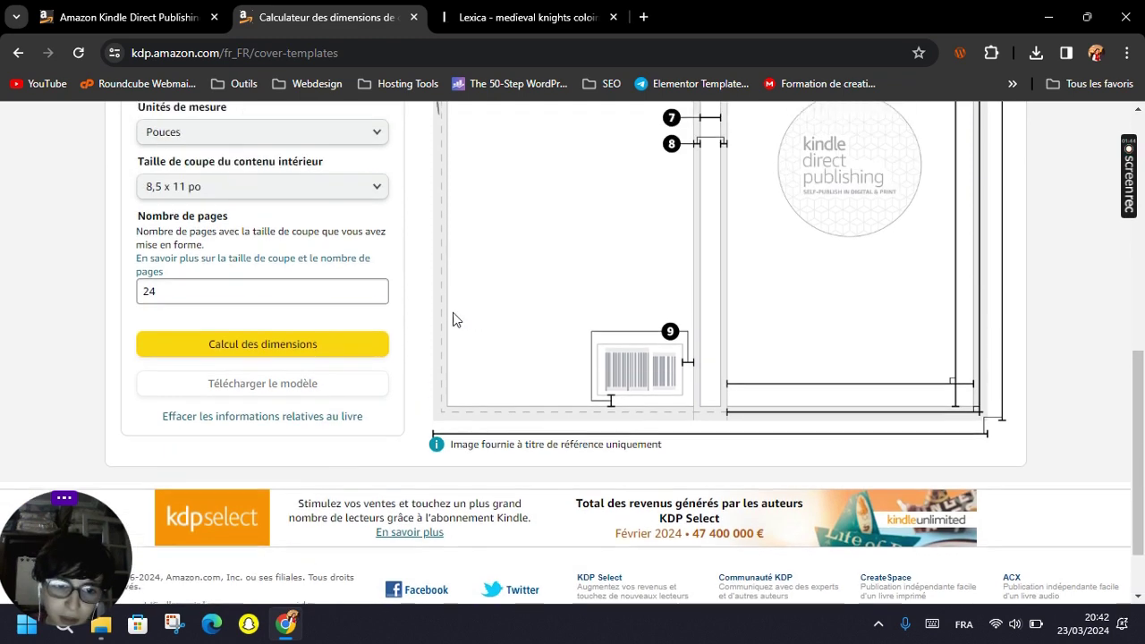
{"action": "scroll", "coordinate": [290, 299], "scroll_direction": "up", "scroll_amount": 2}
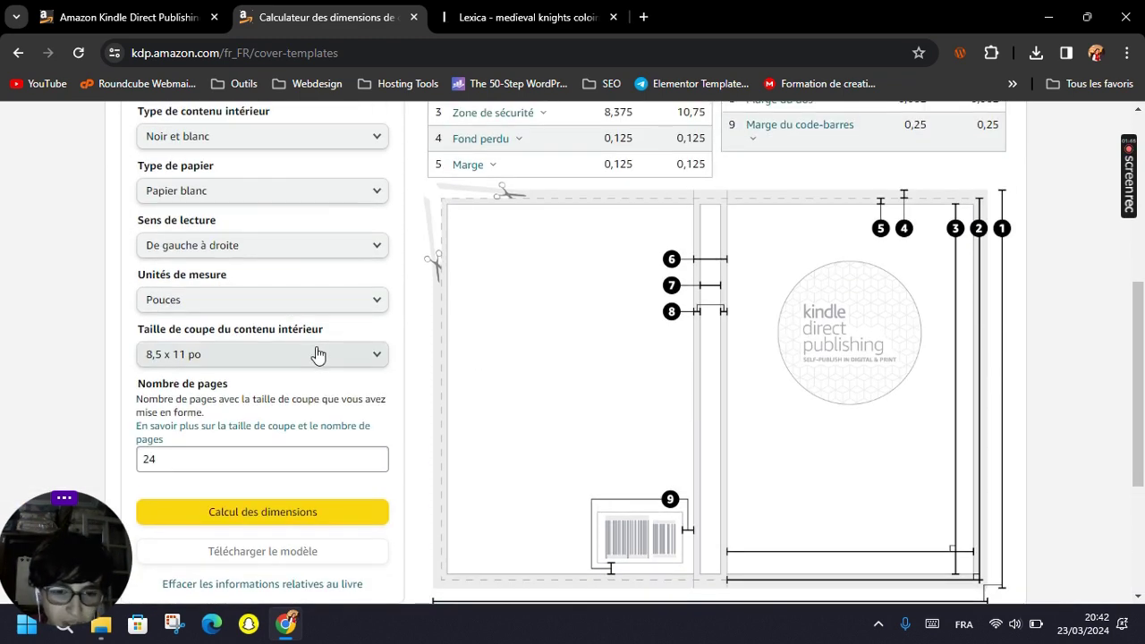
{"action": "scroll", "coordinate": [313, 352], "scroll_direction": "up", "scroll_amount": 1}
{"action": "scroll", "coordinate": [258, 367], "scroll_direction": "up", "scroll_amount": 2}
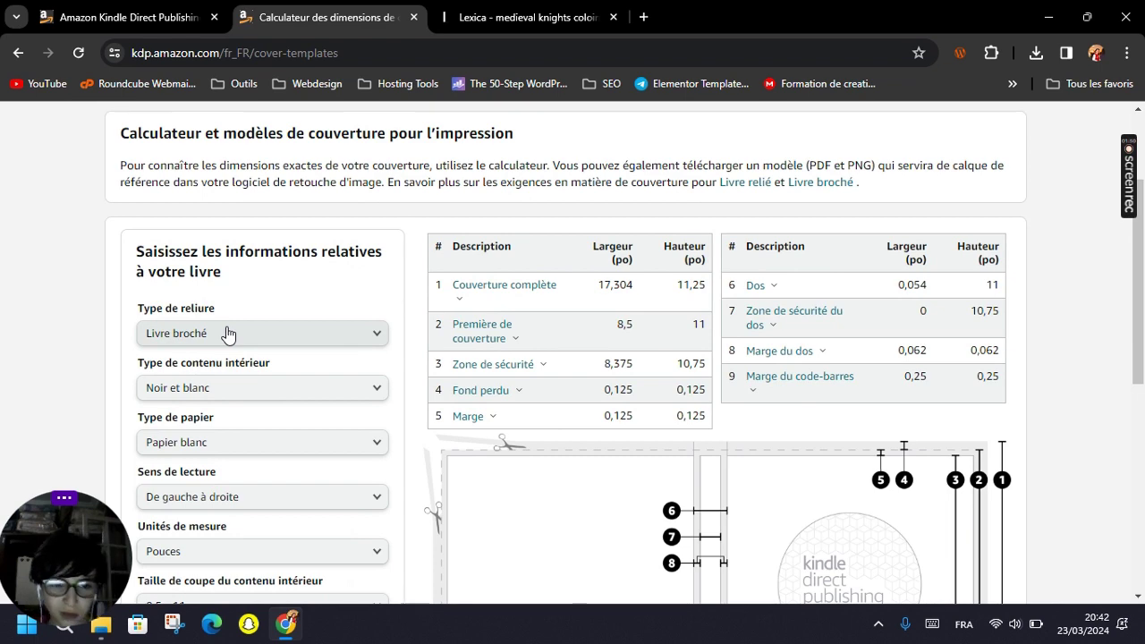
{"action": "scroll", "coordinate": [229, 335], "scroll_direction": "up", "scroll_amount": 2}
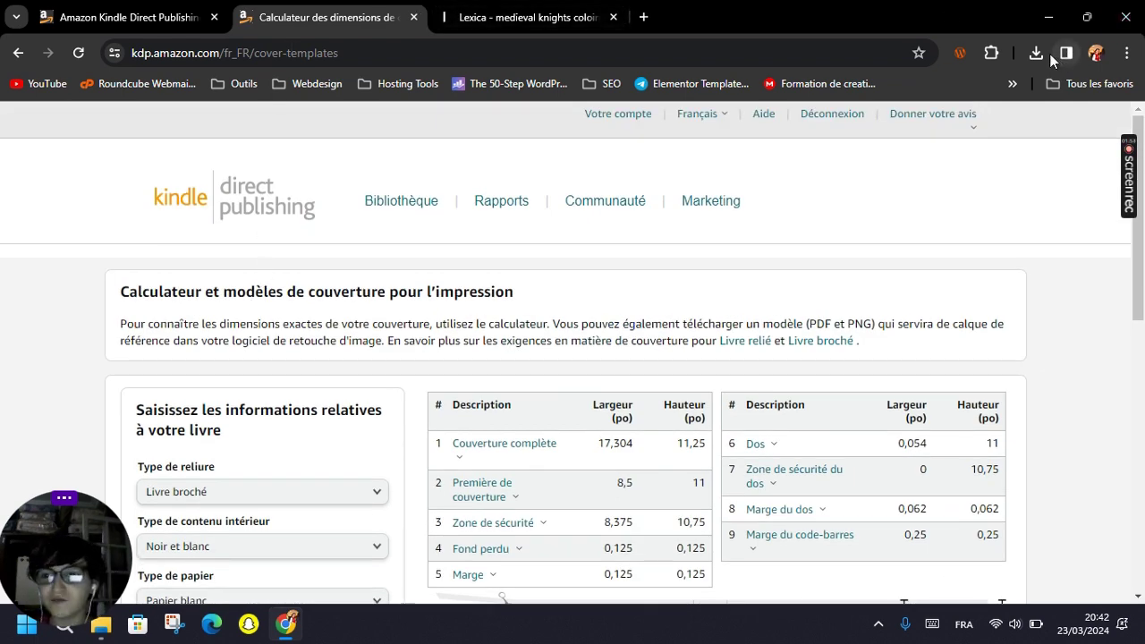
Open the paperback 8.500x11.000 cover template PNG from its downloaded folder, examine its safe and bleed zones, and return to the browser.
{"action": "left_click", "coordinate": [101, 631]}
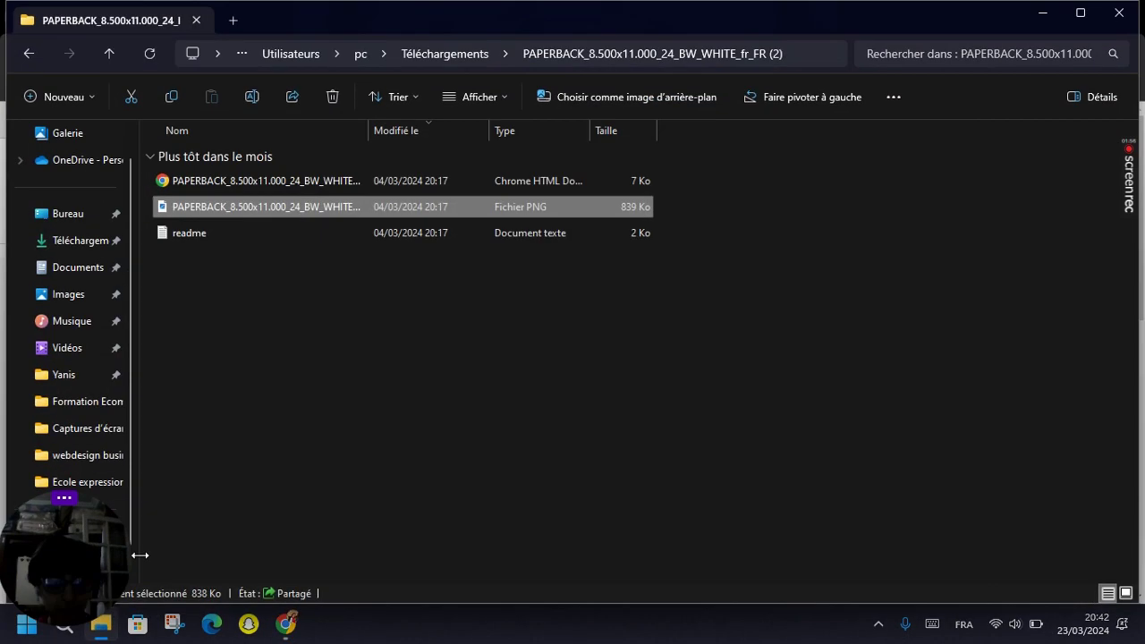
{"action": "double_click", "coordinate": [266, 210]}
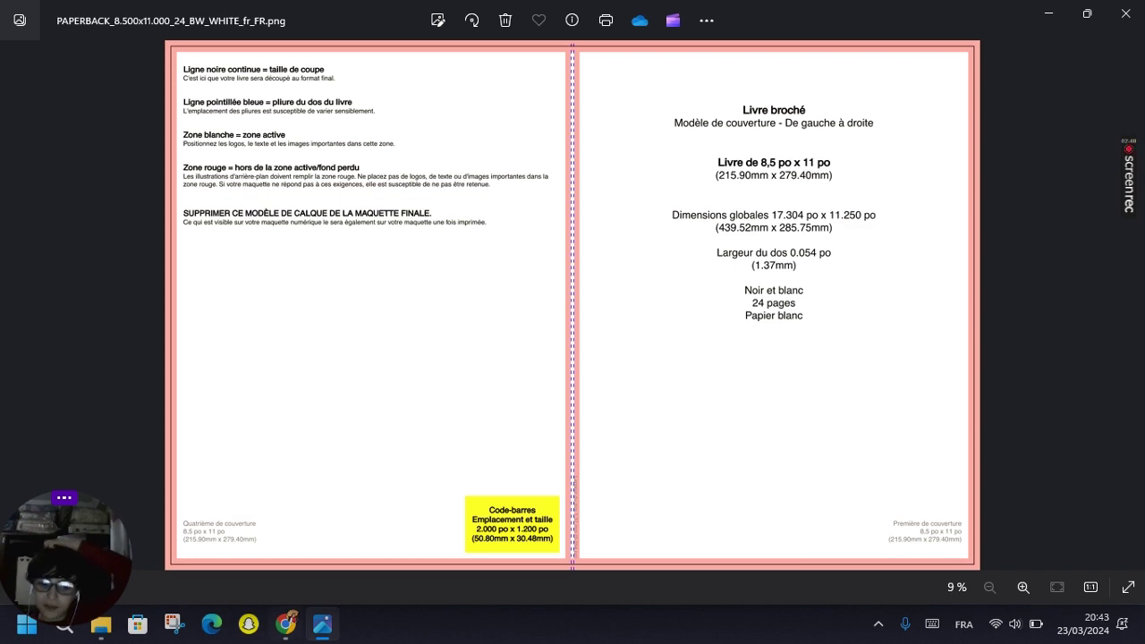
{"action": "key", "text": "alt+Tab"}
Replace the Lexica page with the dreamlike.art/plans page.
{"action": "left_click", "coordinate": [471, 16]}
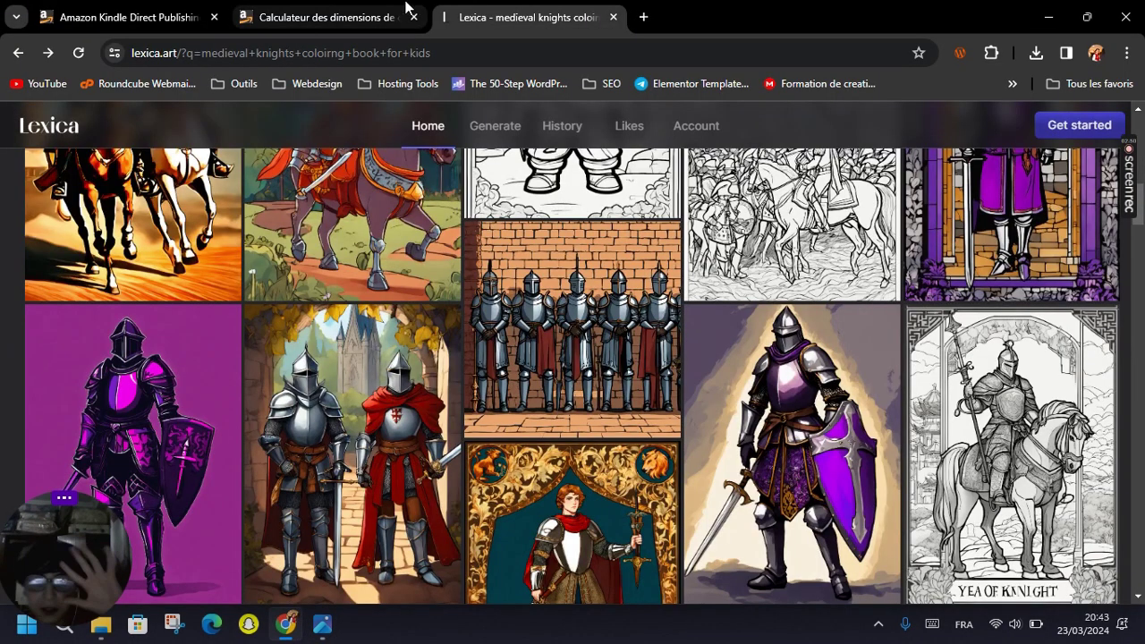
{"action": "left_click", "coordinate": [416, 51]}
{"action": "key", "text": "BackSpace"}
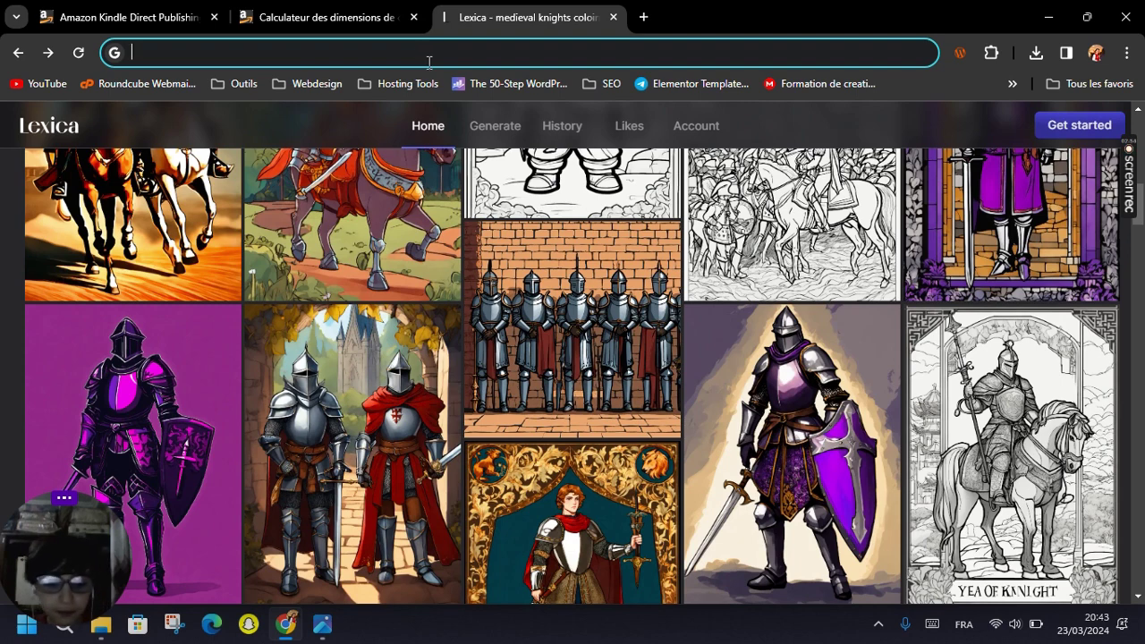
{"action": "type", "text": "dream"}
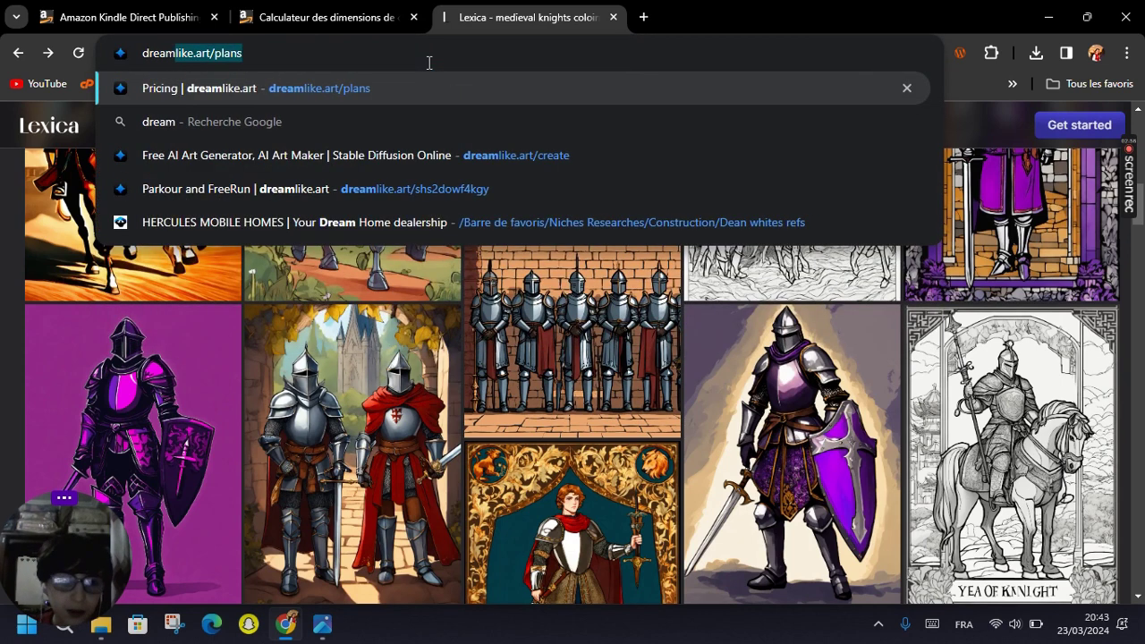
{"action": "key", "text": "Return"}
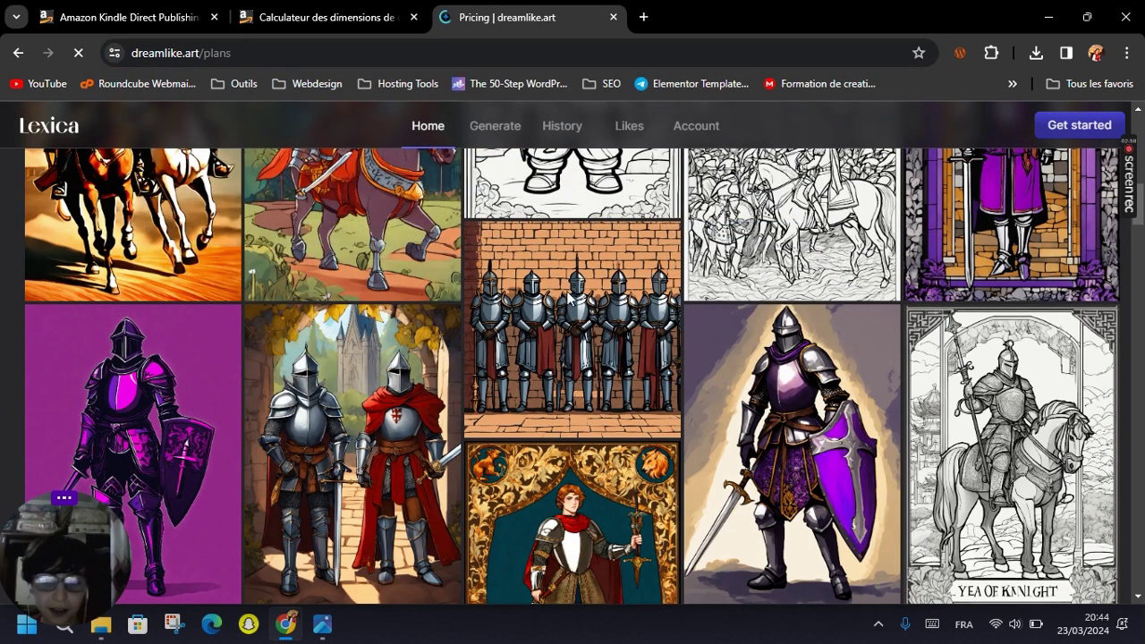
Claim the Free Plan's daily credits on the Dreamlike pricing page.
{"action": "scroll", "coordinate": [653, 328], "scroll_direction": "down", "scroll_amount": 1}
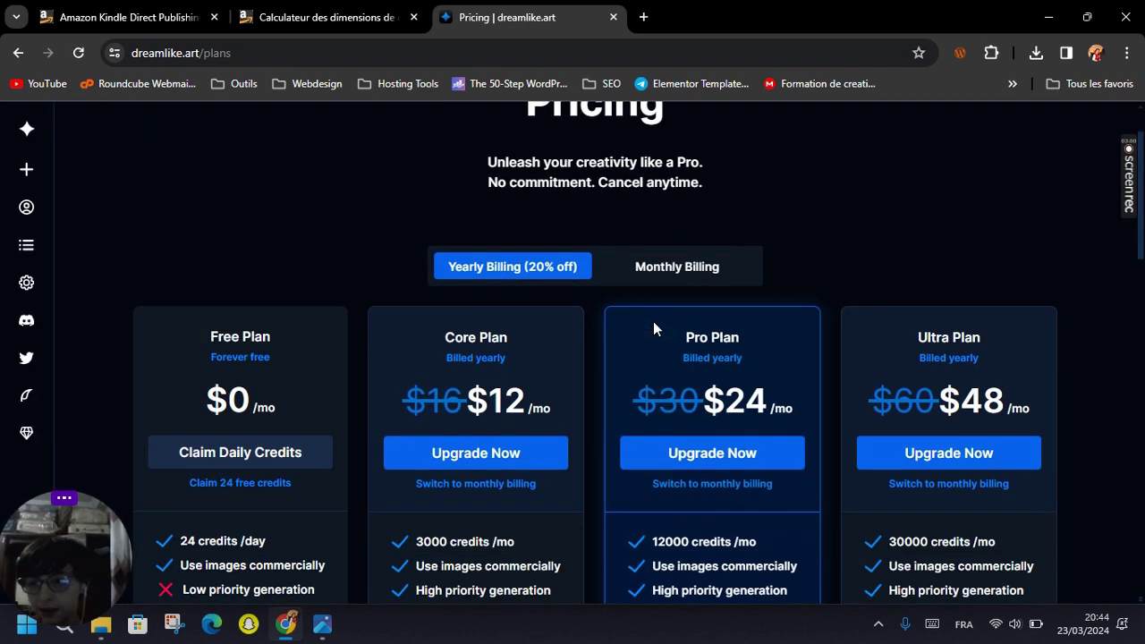
{"action": "scroll", "coordinate": [653, 321], "scroll_direction": "down", "scroll_amount": 1}
{"action": "scroll", "coordinate": [268, 340], "scroll_direction": "down", "scroll_amount": 1}
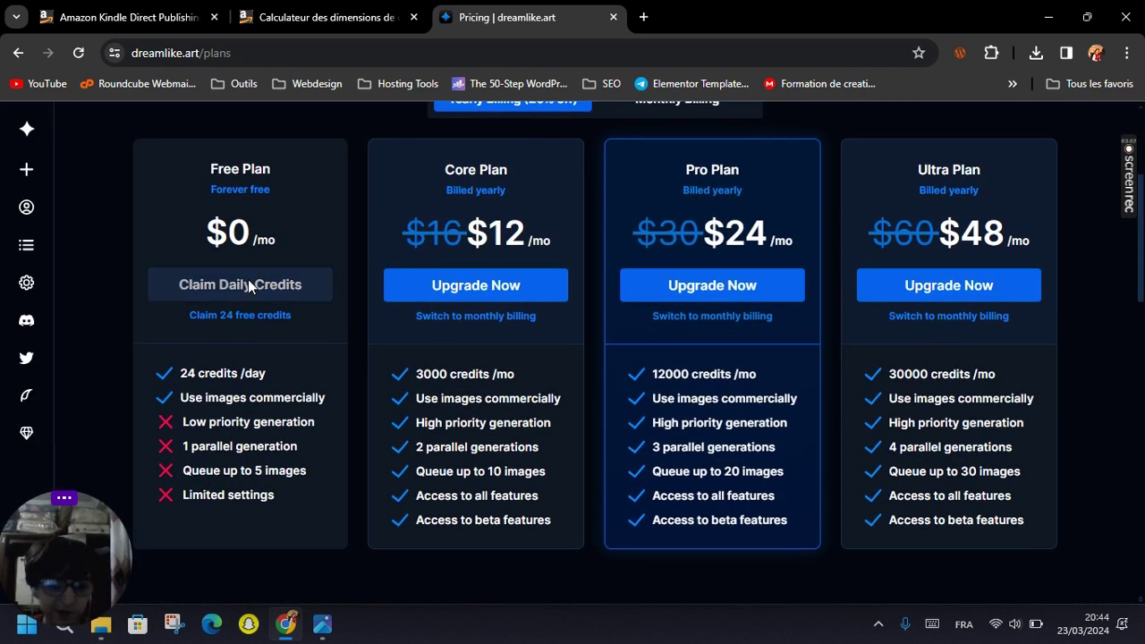
{"action": "left_click", "coordinate": [248, 284]}
{"action": "scroll", "coordinate": [329, 271], "scroll_direction": "up", "scroll_amount": 2}
Open Dreamlike's image creation page and delete the cherry blossom street image from the gallery.
{"action": "mouse_move", "coordinate": [54, 296]}
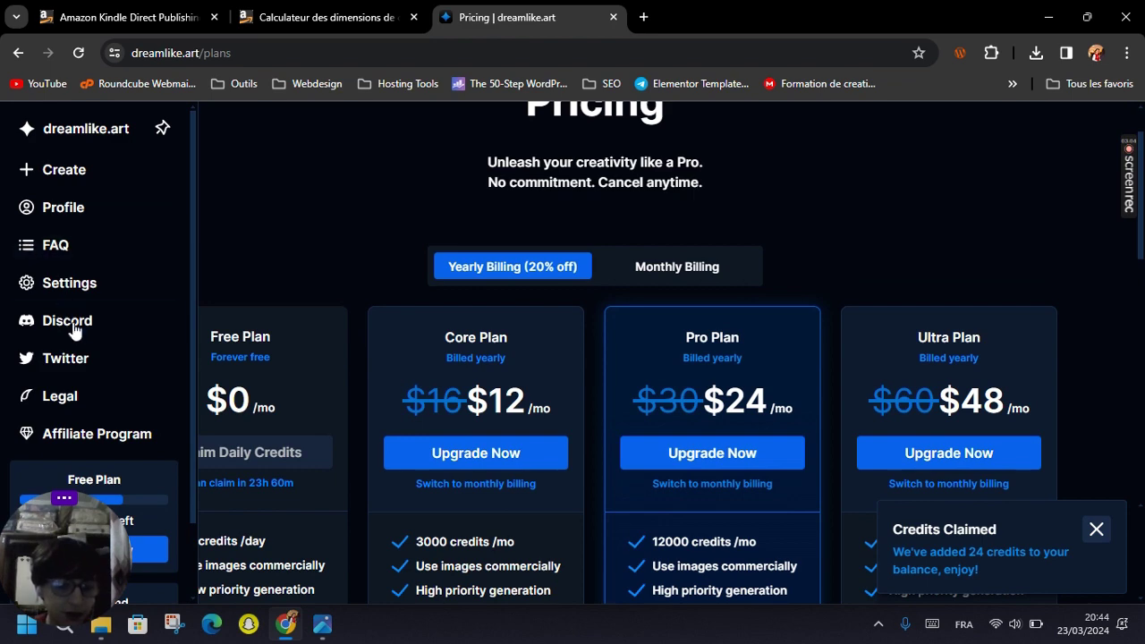
{"action": "left_click", "coordinate": [85, 170]}
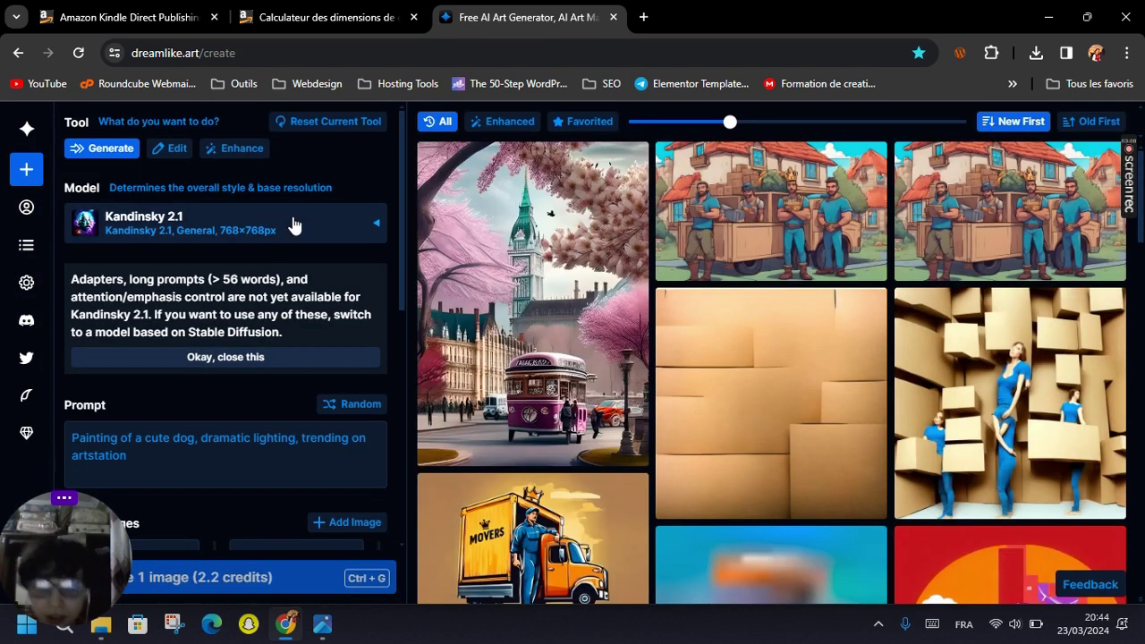
{"action": "mouse_move", "coordinate": [585, 365]}
{"action": "left_click", "coordinate": [632, 450]}
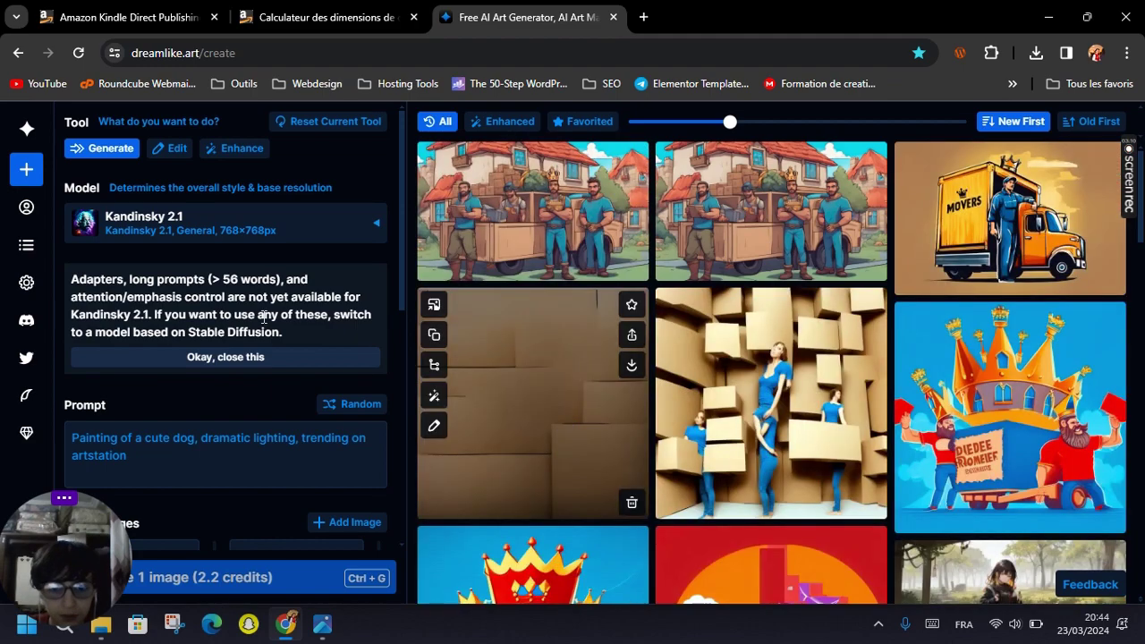
Change the generation model from the model list to Dreamlike Anime 1.0 and activate the empty prompt for editing.
{"action": "left_click", "coordinate": [215, 222]}
{"action": "scroll", "coordinate": [497, 349], "scroll_direction": "down", "scroll_amount": 4}
{"action": "scroll", "coordinate": [496, 349], "scroll_direction": "down", "scroll_amount": 15}
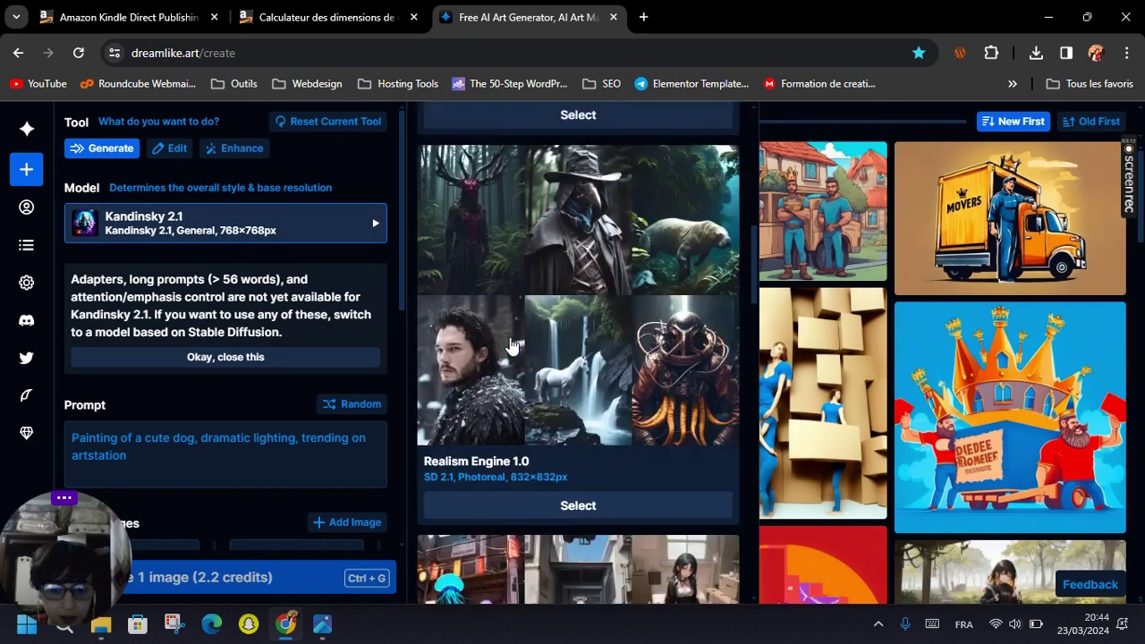
{"action": "scroll", "coordinate": [511, 340], "scroll_direction": "down", "scroll_amount": 5}
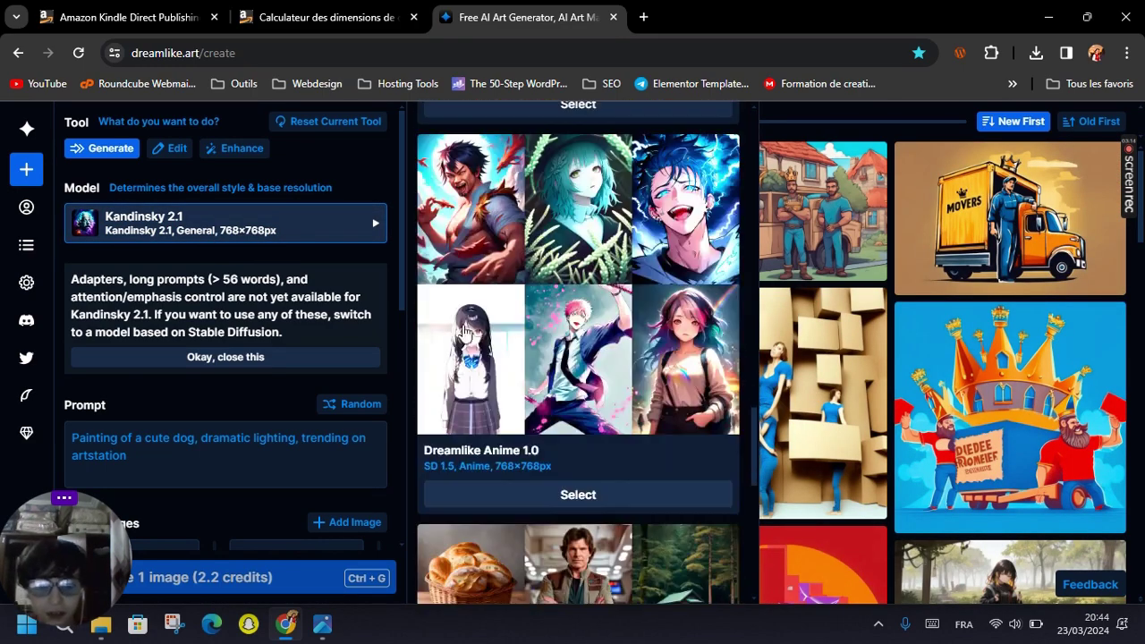
{"action": "scroll", "coordinate": [639, 365], "scroll_direction": "up", "scroll_amount": 3}
{"action": "left_click", "coordinate": [638, 365]}
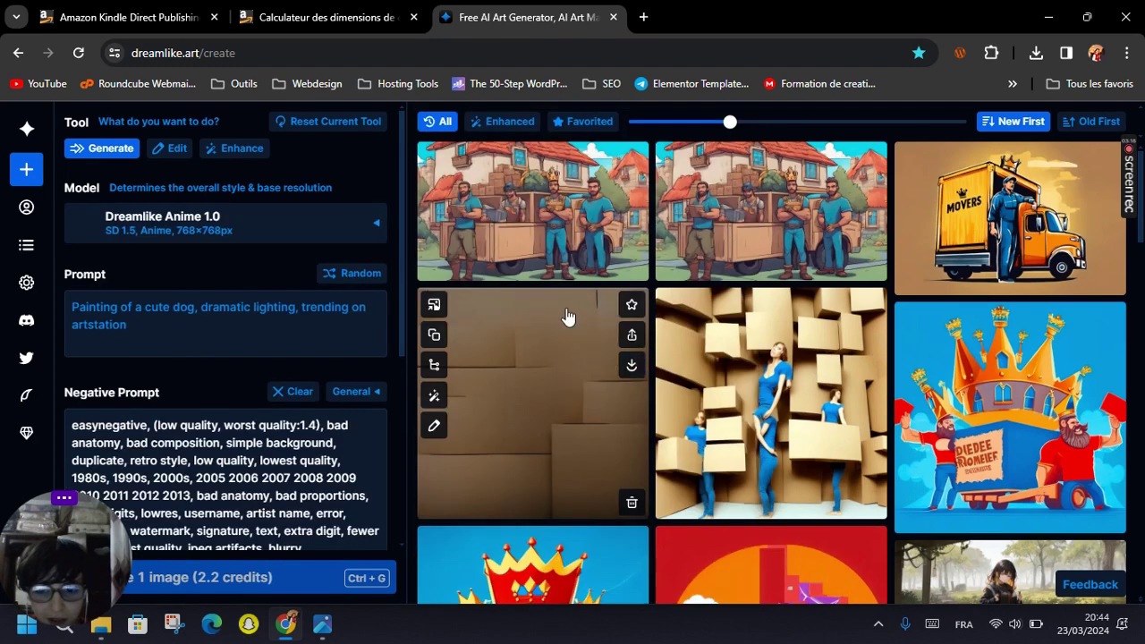
{"action": "left_click", "coordinate": [186, 310]}
Load Google Translate in place of the KDP cover calculator and close that page.
{"action": "left_click", "coordinate": [339, 7]}
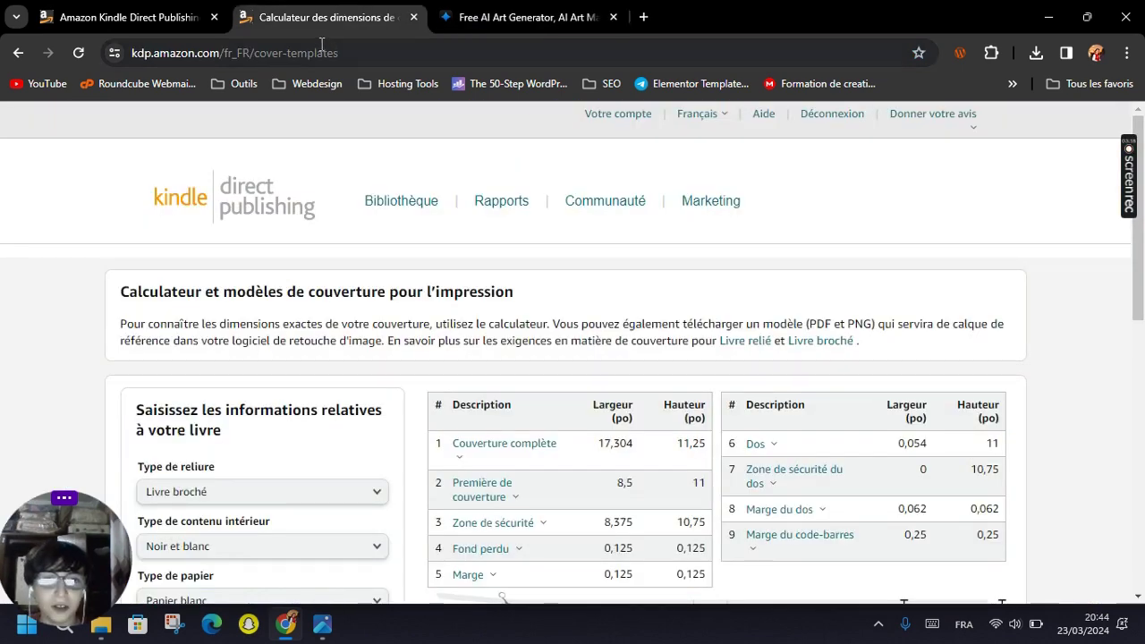
{"action": "left_click", "coordinate": [321, 47]}
{"action": "key", "text": "BackSpace"}
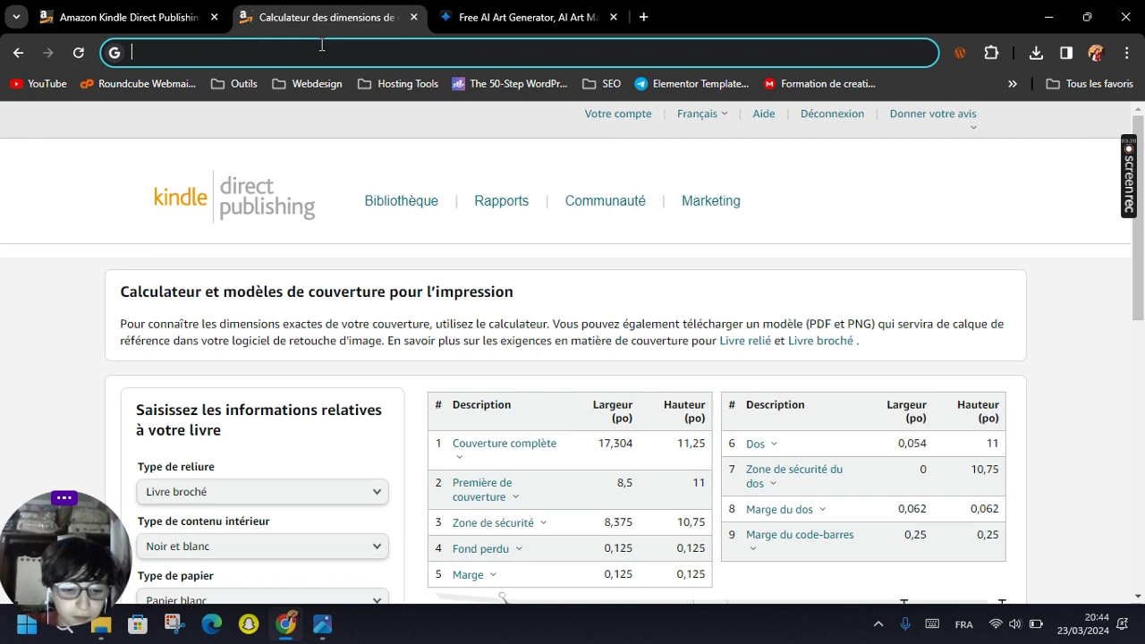
{"action": "left_click", "coordinate": [537, 17]}
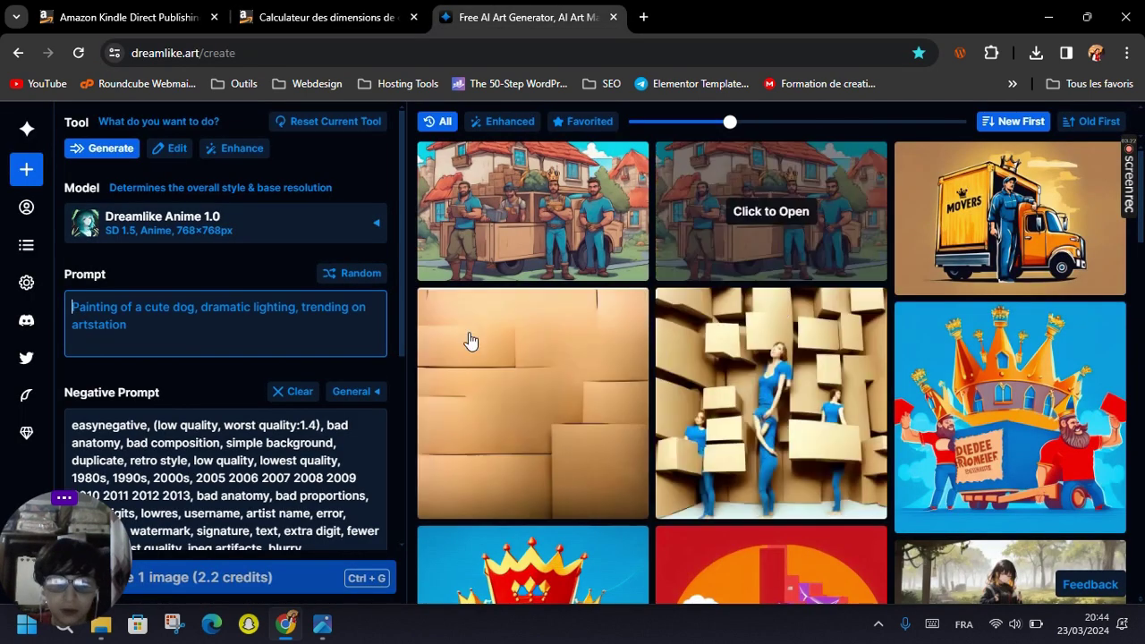
{"action": "left_click", "coordinate": [363, 7]}
{"action": "key", "text": "BackSpace"}
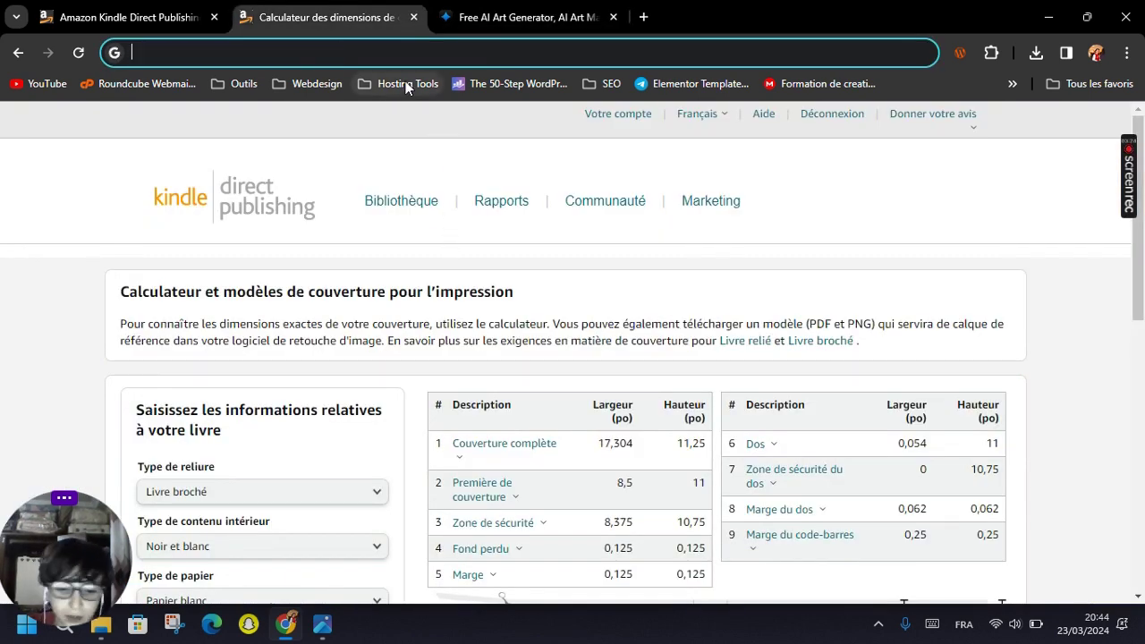
{"action": "type", "text": "tra"}
{"action": "left_click", "coordinate": [406, 87]}
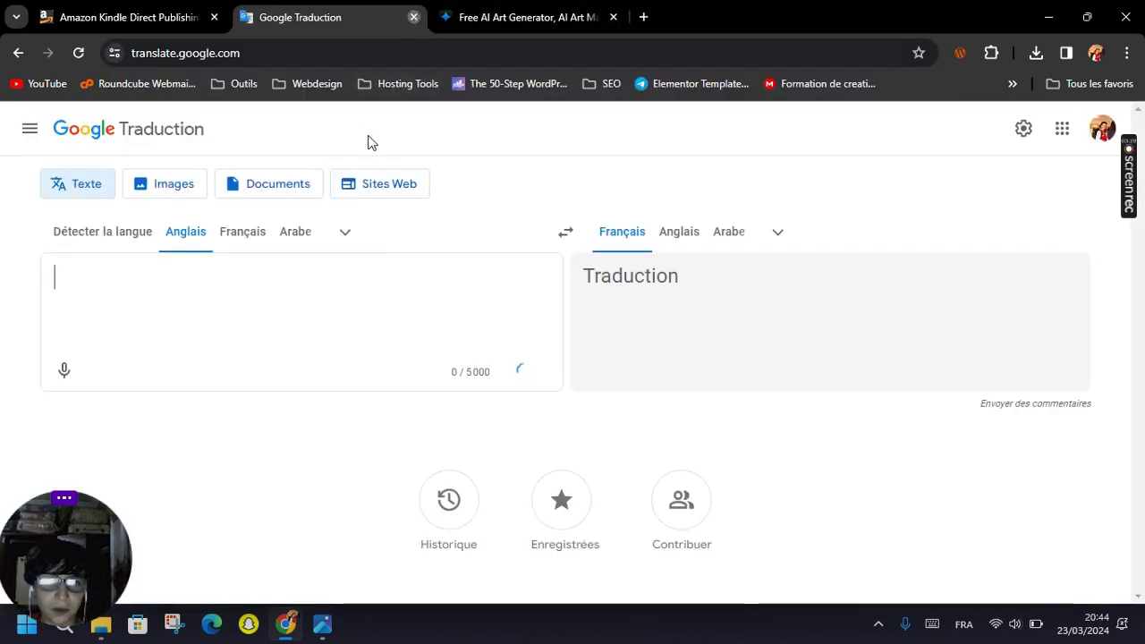
{"action": "key", "text": "ctrl+w"}
Generate one portrait image from the prompt "medieval knight foghting in a giant arena with swords and other weapons".
{"action": "type", "text": "m"}
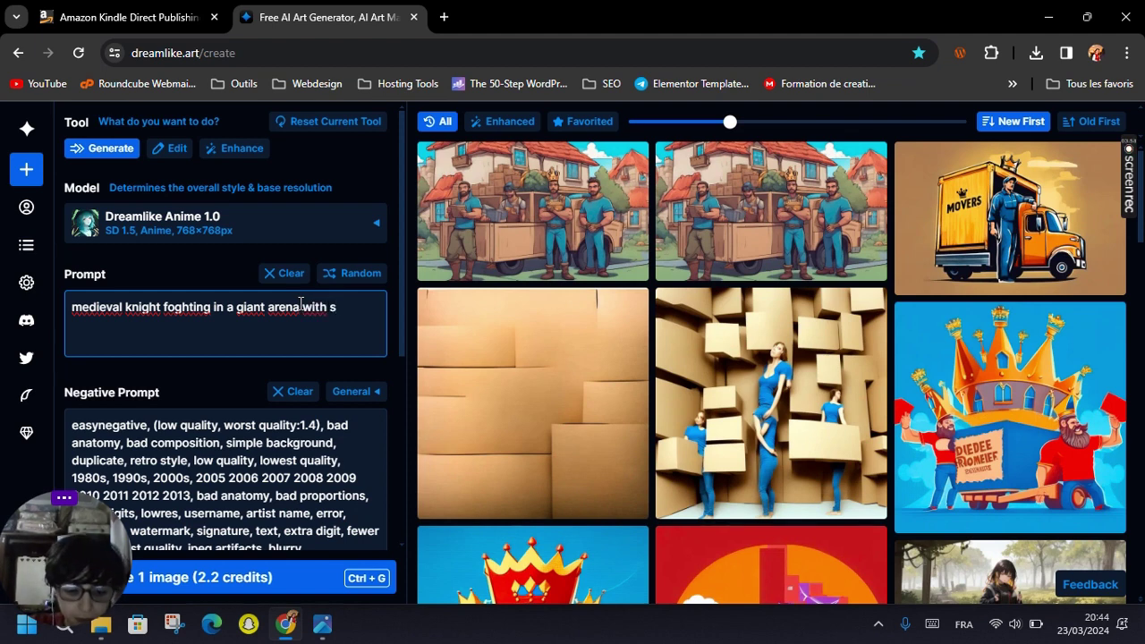
{"action": "type", "text": "words and other weapons"}
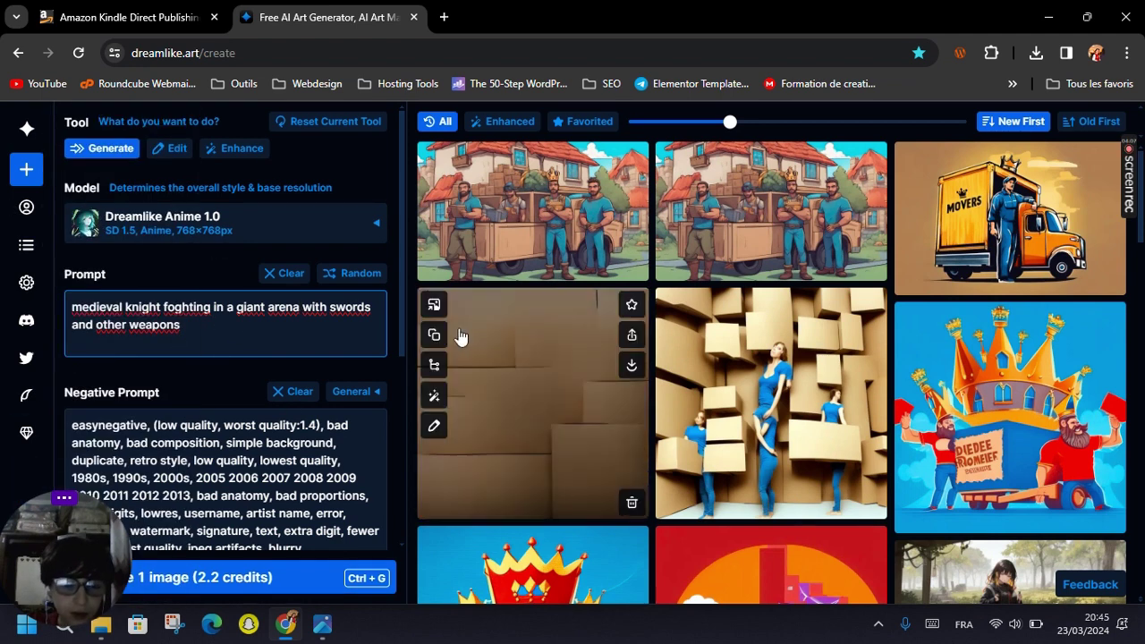
{"action": "mouse_move", "coordinate": [2, 188]}
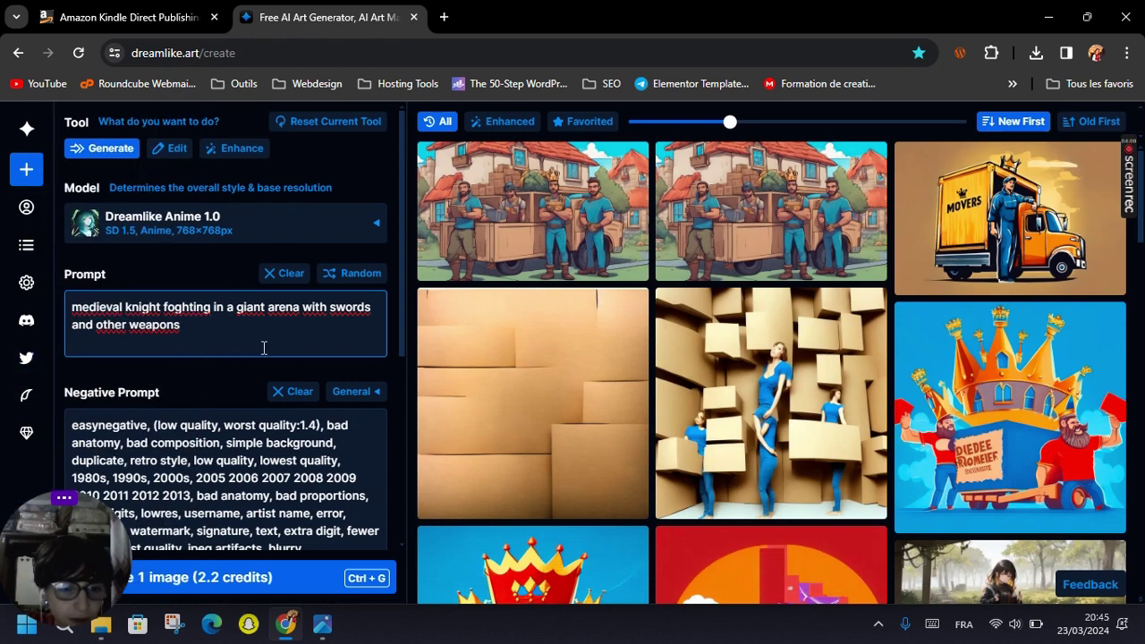
{"action": "left_click", "coordinate": [269, 579]}
{"action": "scroll", "coordinate": [232, 465], "scroll_direction": "down", "scroll_amount": 4}
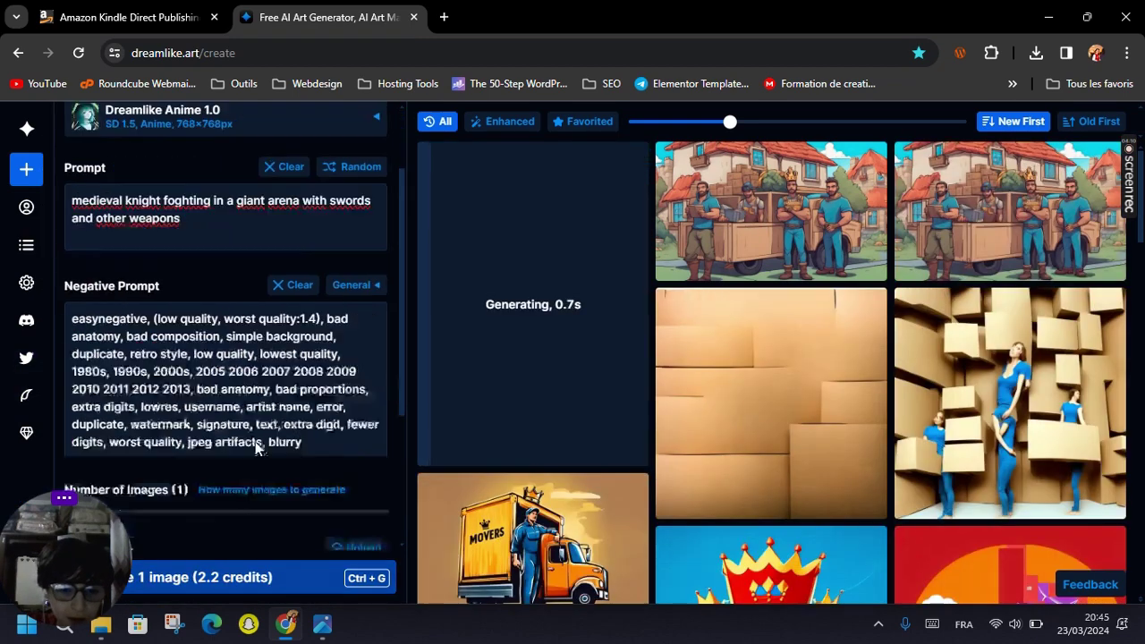
{"action": "scroll", "coordinate": [214, 495], "scroll_direction": "down", "scroll_amount": 1}
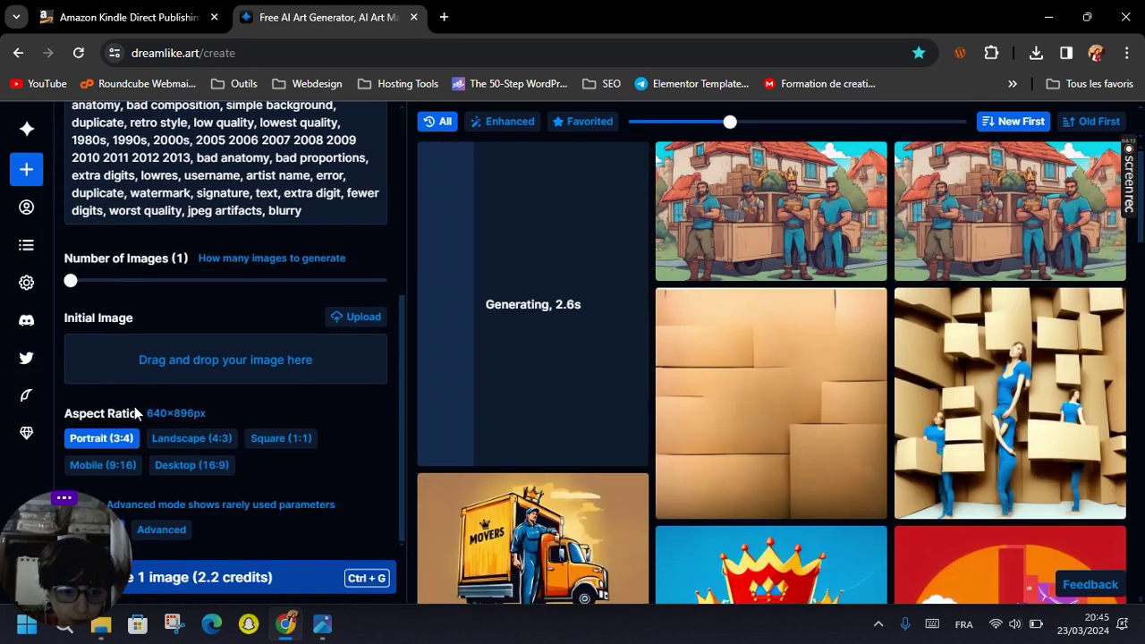
{"action": "scroll", "coordinate": [614, 321], "scroll_direction": "down", "scroll_amount": 3}
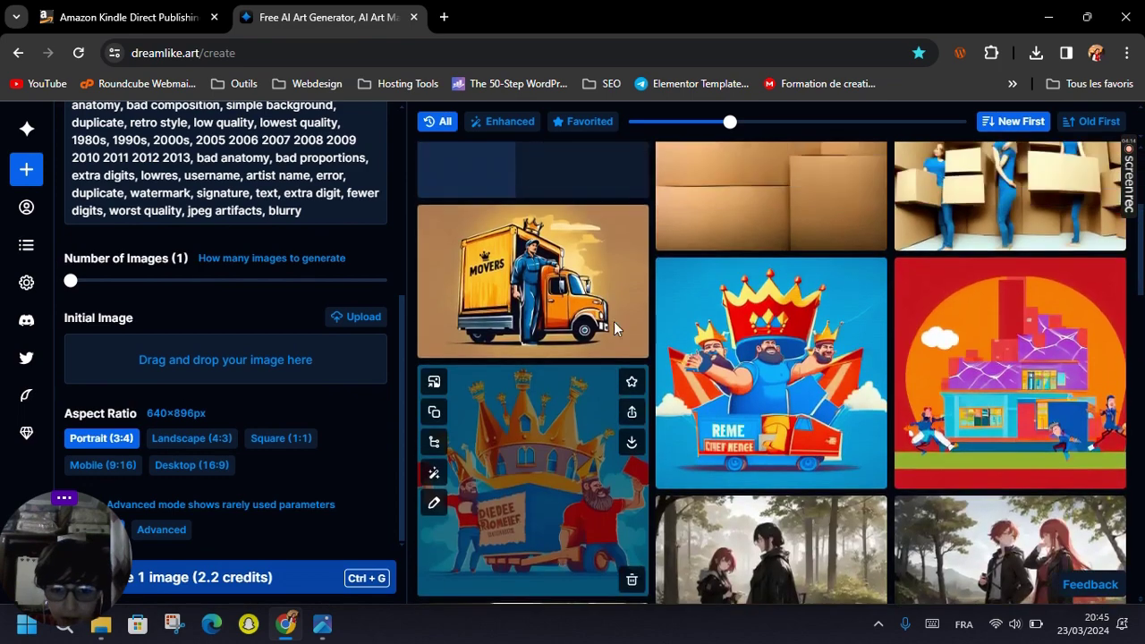
{"action": "scroll", "coordinate": [611, 321], "scroll_direction": "up", "scroll_amount": 3}
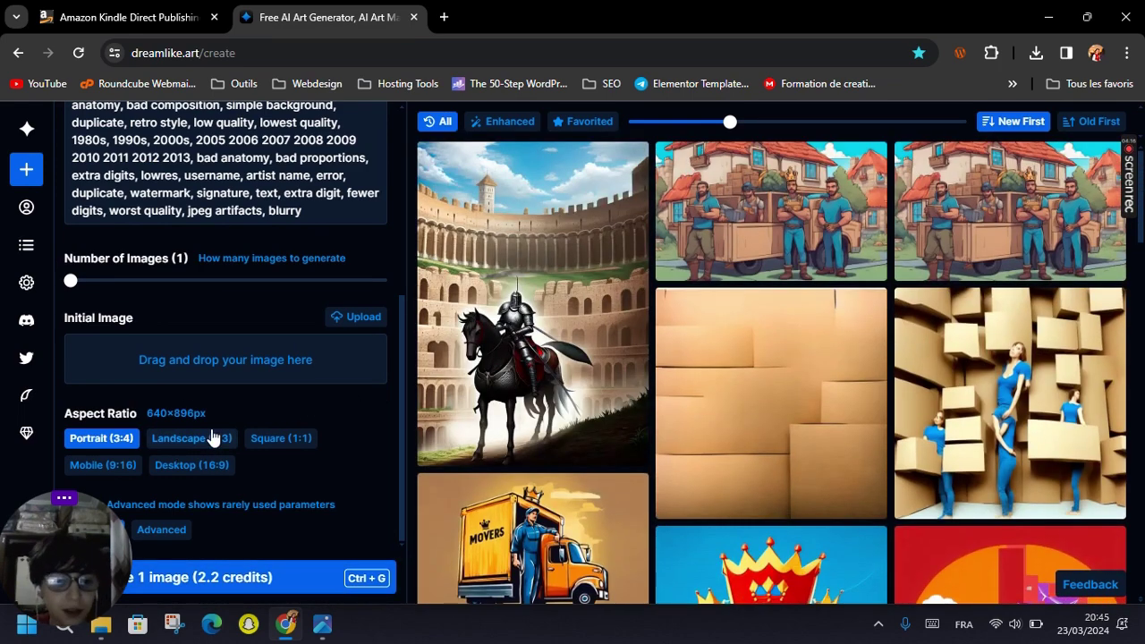
View the generated mounted knight image, enhance it with 2x upscaling, and delete the original version.
{"action": "left_click", "coordinate": [560, 386]}
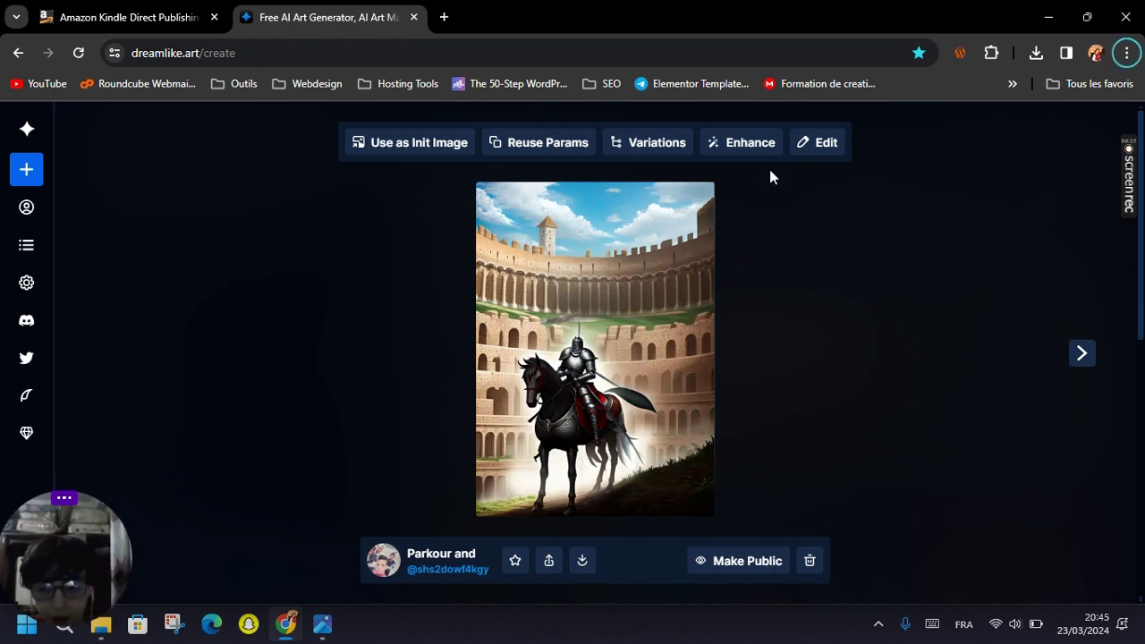
{"action": "left_click", "coordinate": [954, 261]}
{"action": "left_click", "coordinate": [495, 331]}
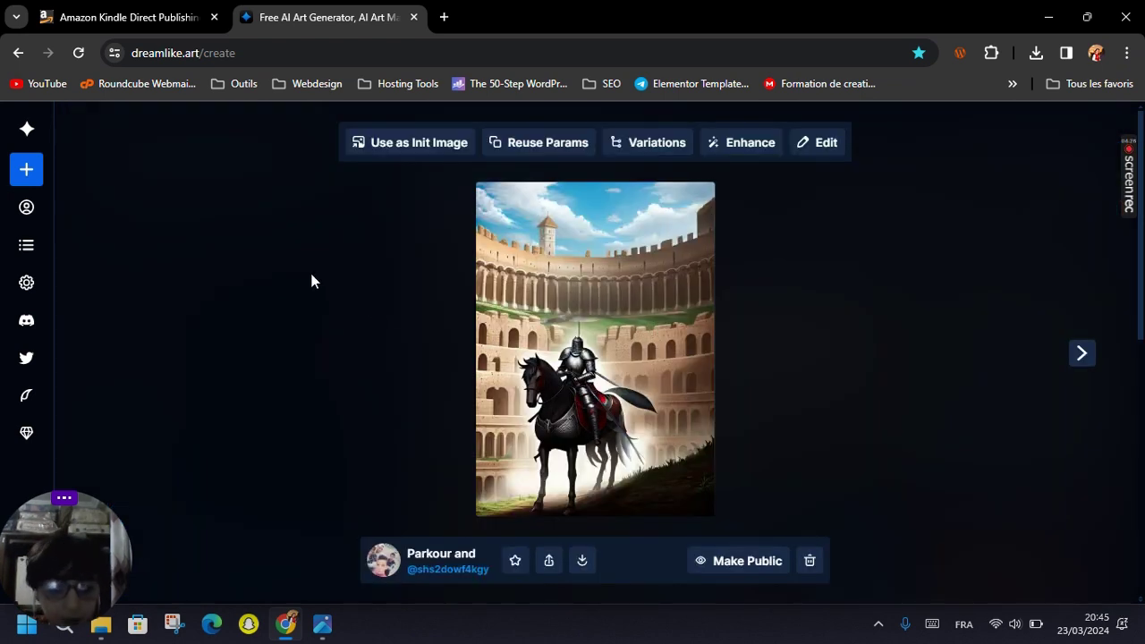
{"action": "left_click", "coordinate": [725, 148]}
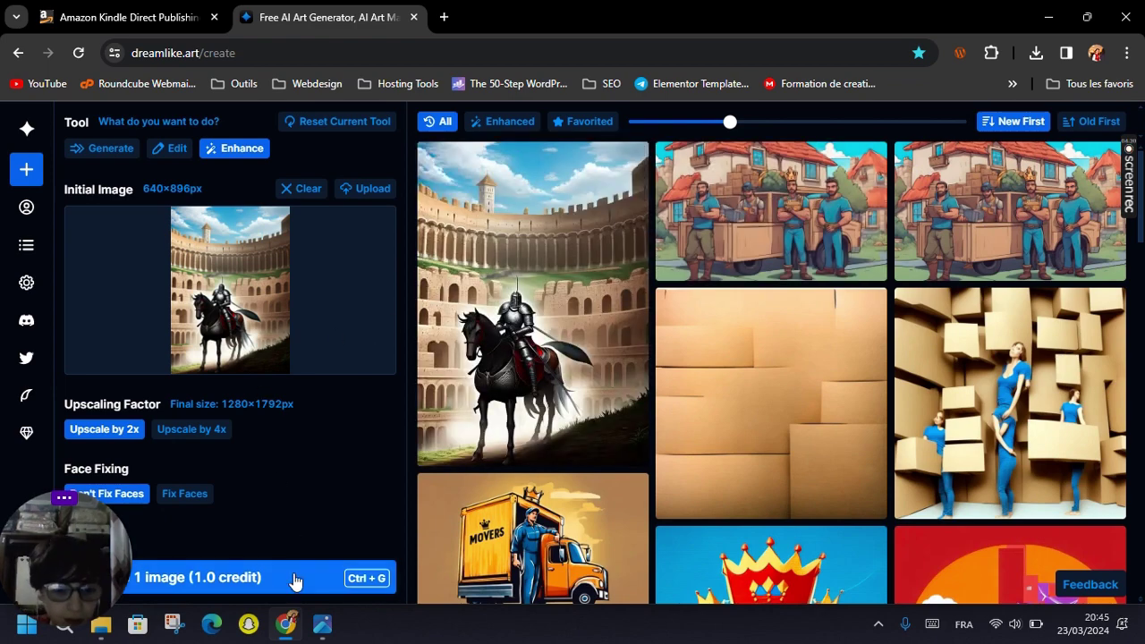
{"action": "left_click", "coordinate": [294, 578]}
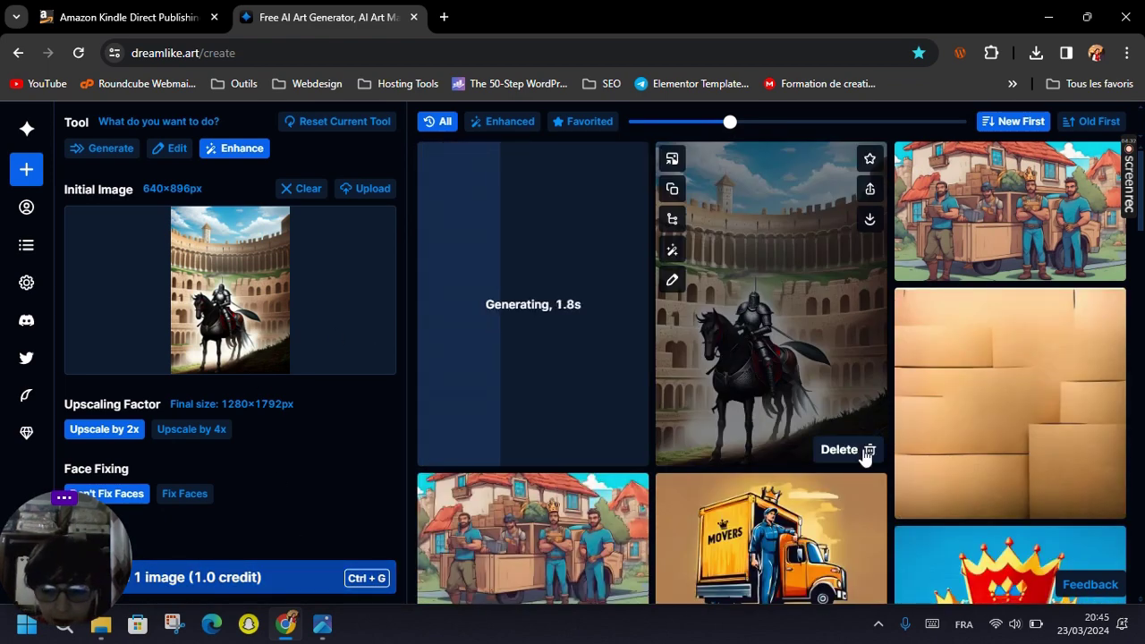
{"action": "left_click", "coordinate": [869, 450]}
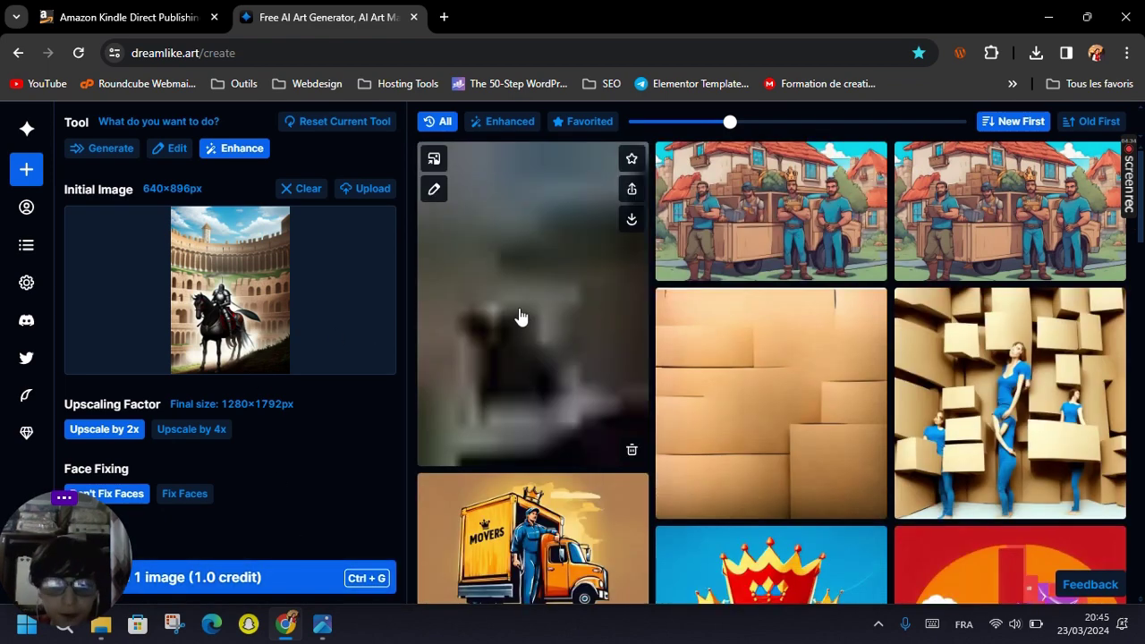
Download the enhanced knight image, show the file in the Downloads folder, and return to Dreamlike.
{"action": "left_click", "coordinate": [519, 344]}
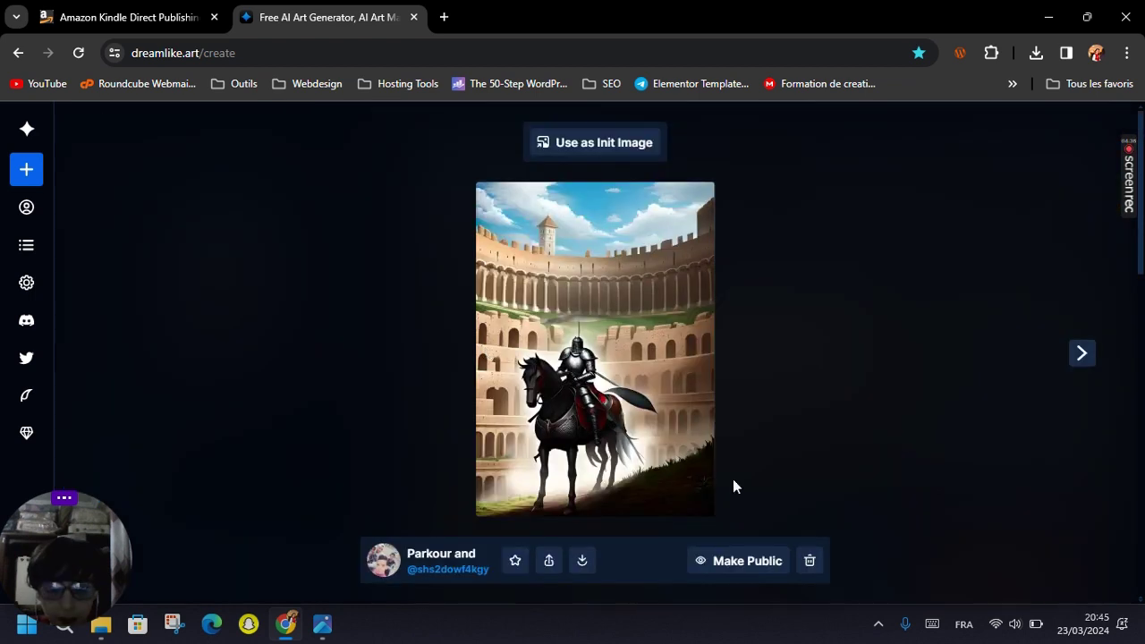
{"action": "left_click", "coordinate": [582, 561]}
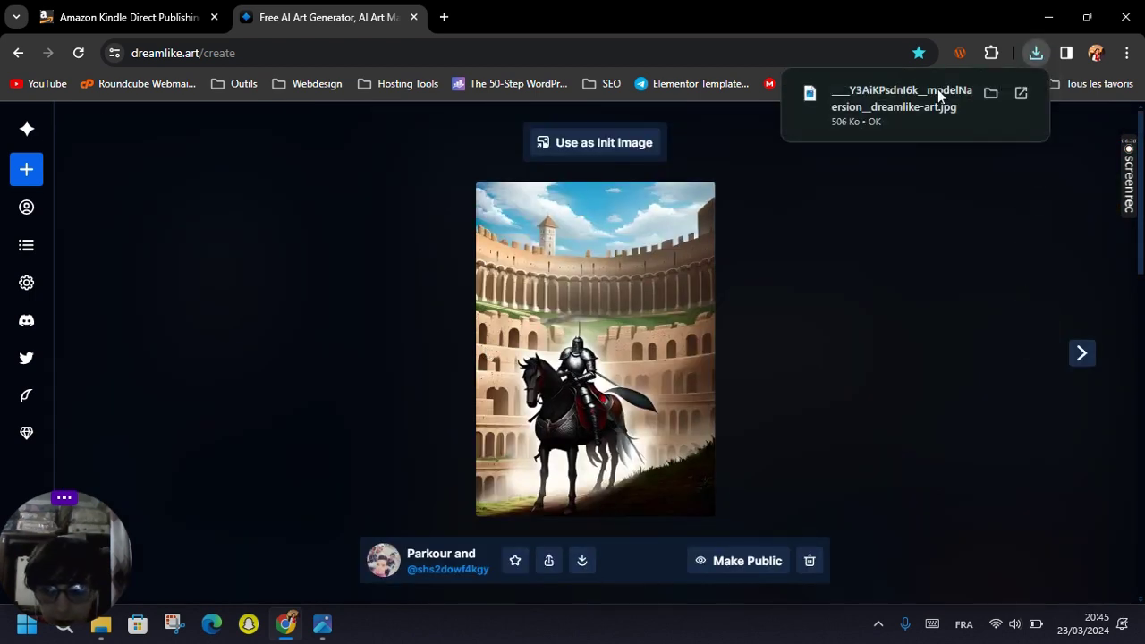
{"action": "left_click", "coordinate": [997, 92]}
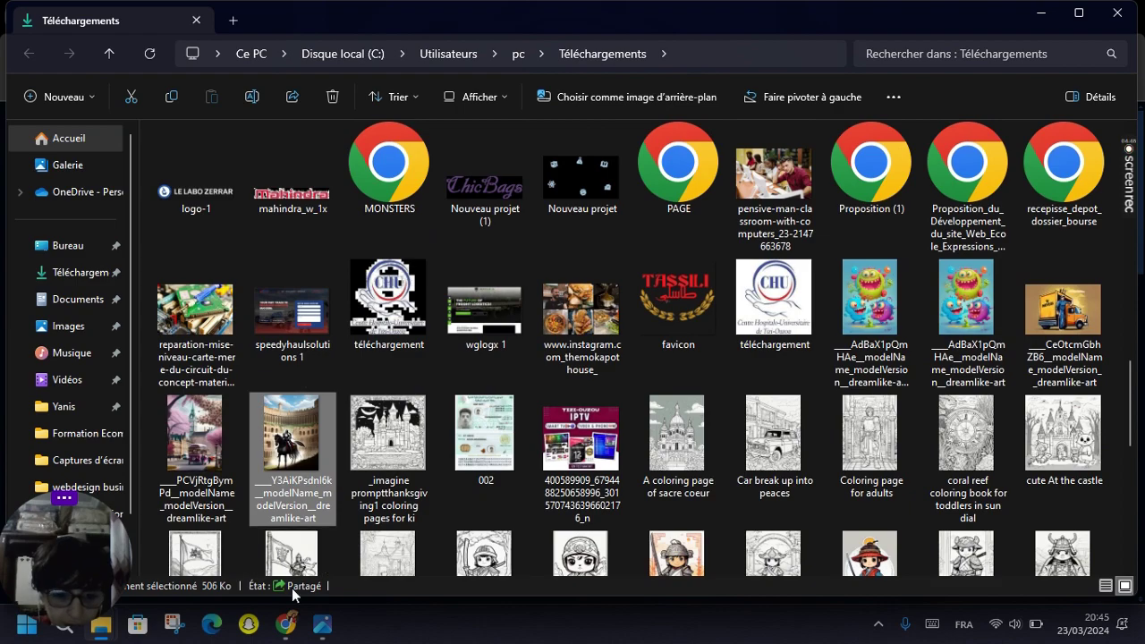
{"action": "left_click", "coordinate": [302, 626]}
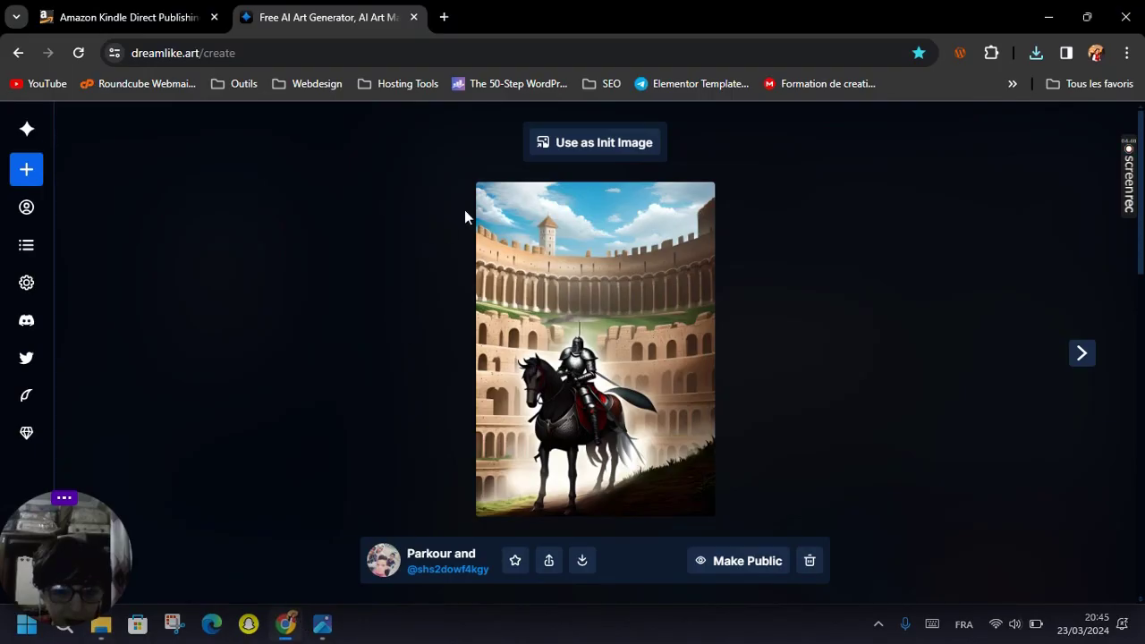
Close the Dreamlike page and load canva.com in a new tab.
{"action": "left_click", "coordinate": [450, 18]}
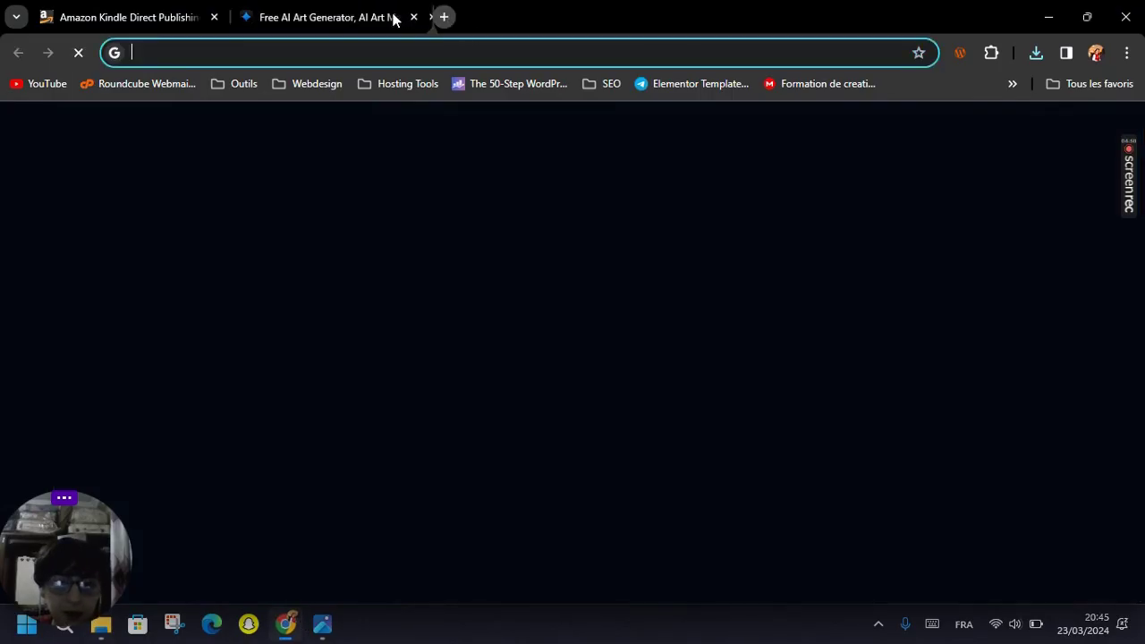
{"action": "left_click", "coordinate": [413, 17]}
{"action": "left_click", "coordinate": [399, 49]}
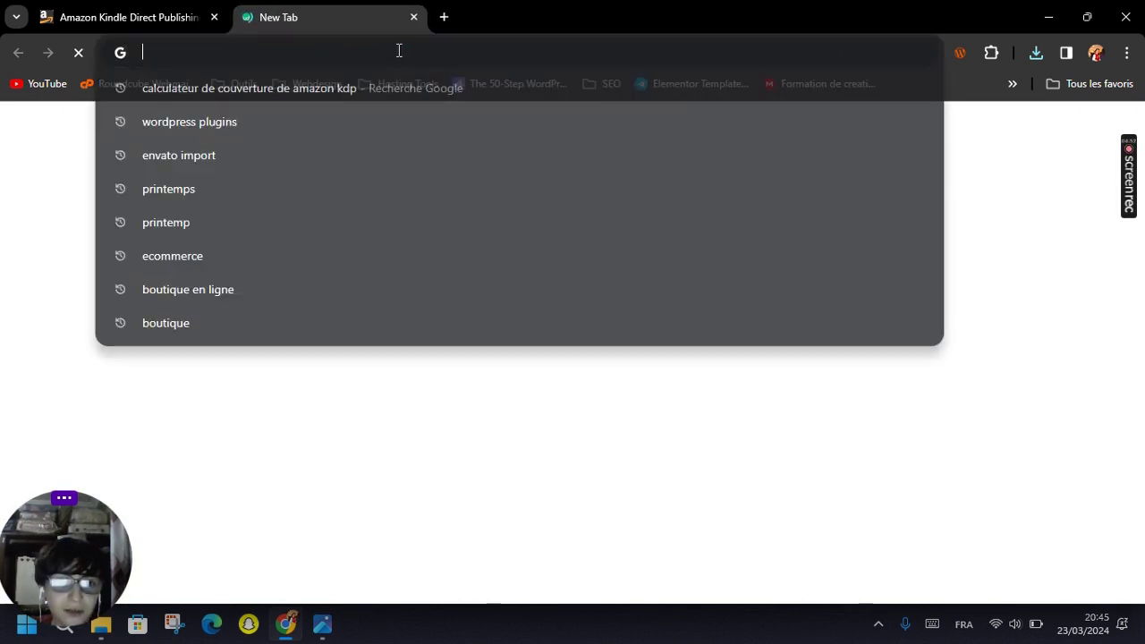
{"action": "type", "text": "canva.com"}
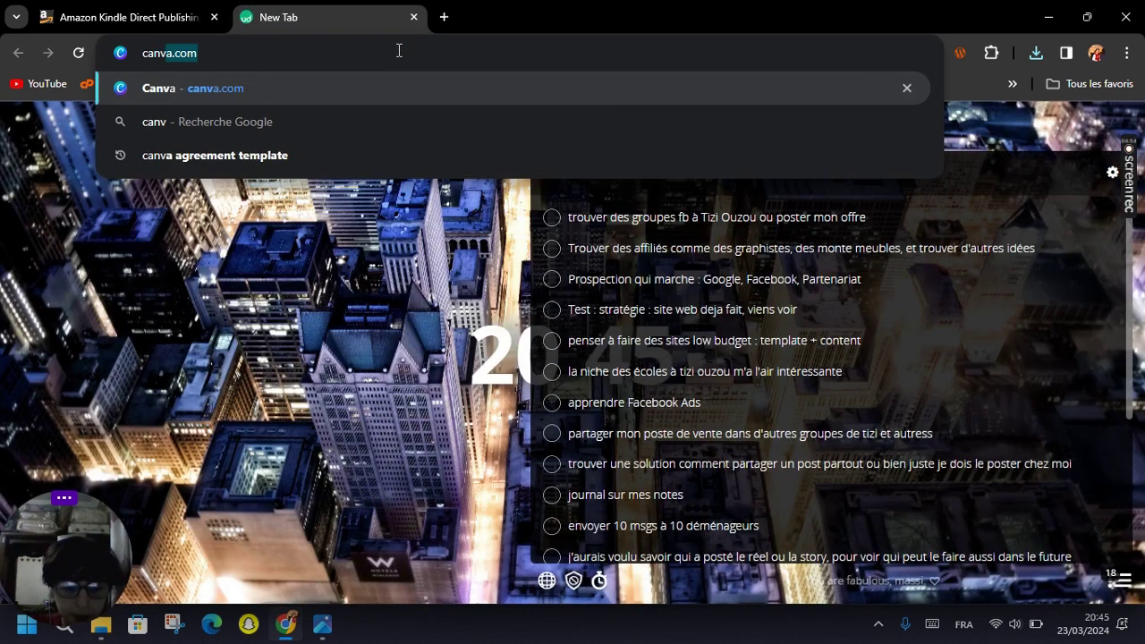
{"action": "key", "text": "Return"}
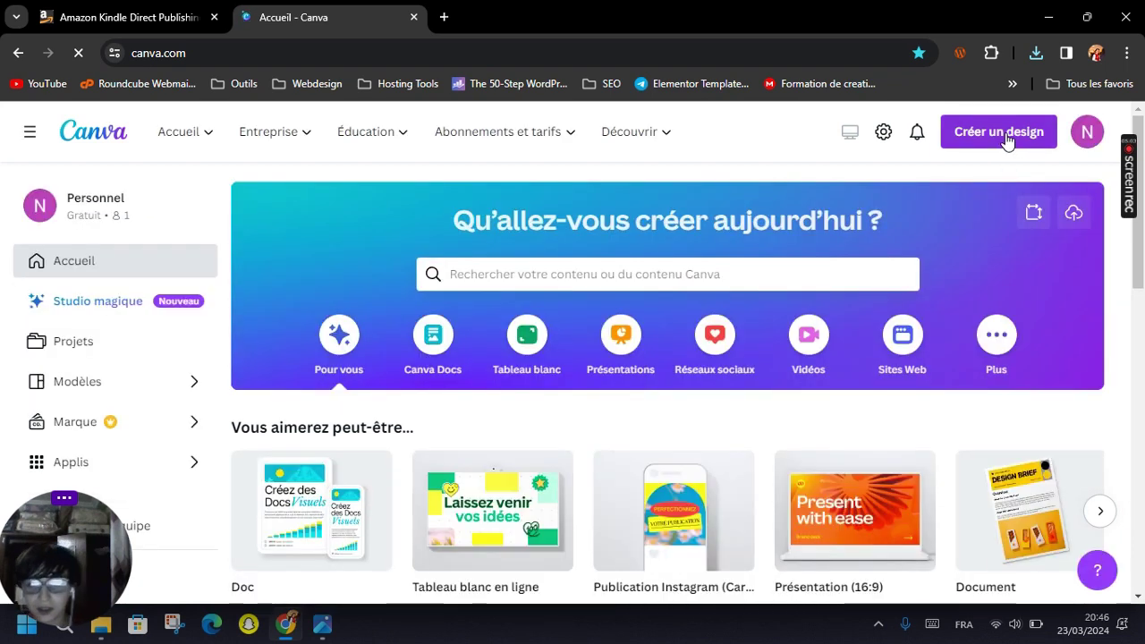
Look through all the recent coloring book designs on the Canva home page.
{"action": "left_click", "coordinate": [1011, 139]}
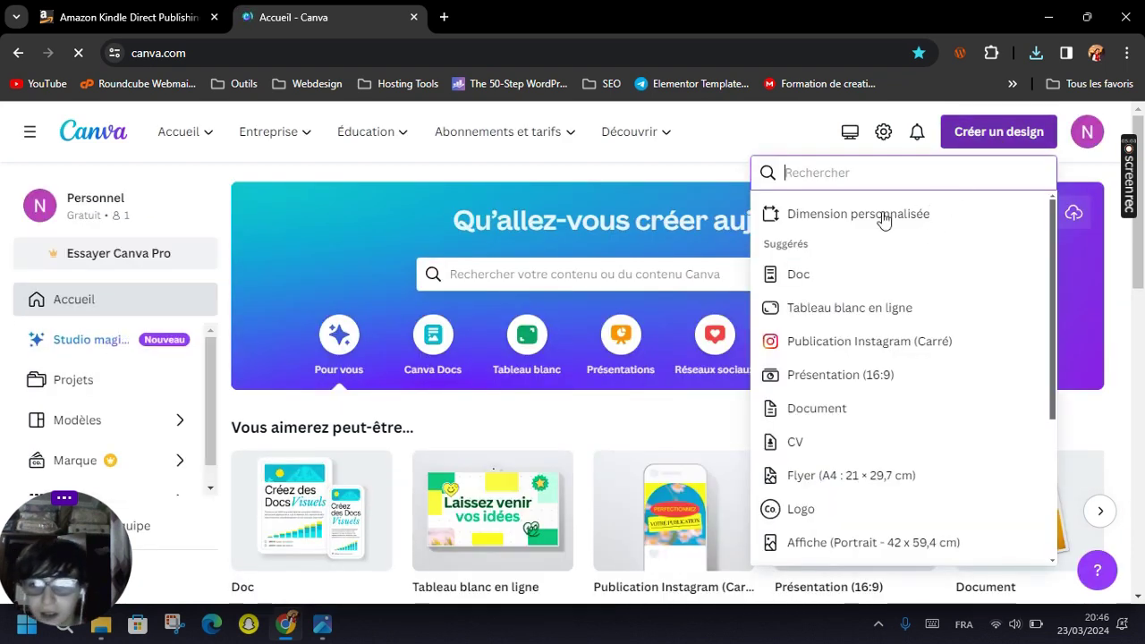
{"action": "scroll", "coordinate": [327, 376], "scroll_direction": "down", "scroll_amount": 3}
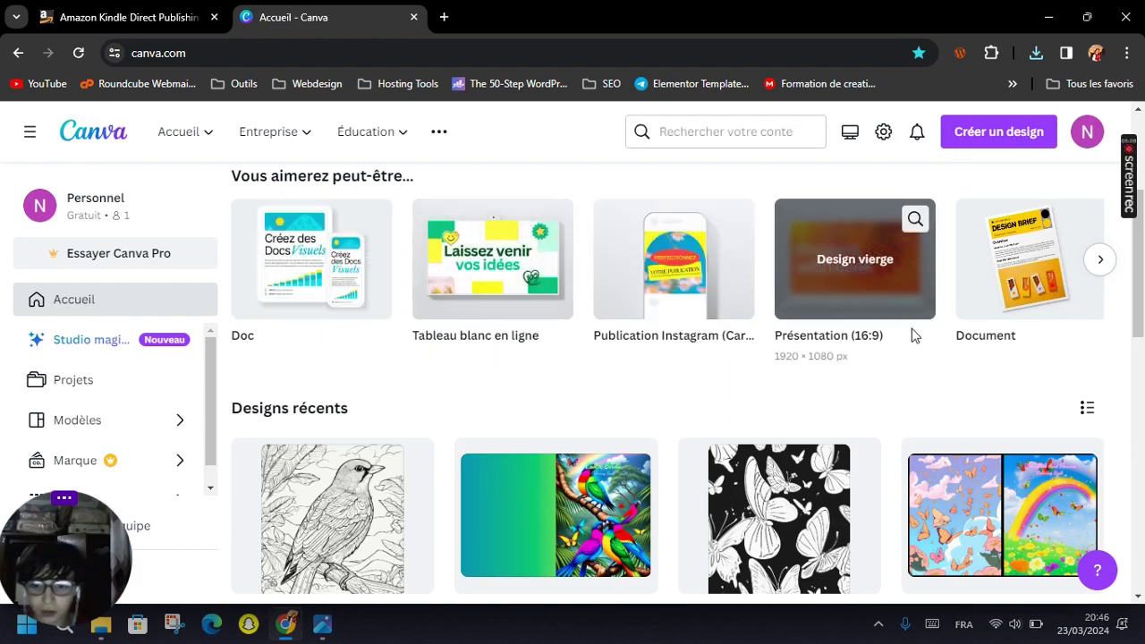
{"action": "scroll", "coordinate": [1023, 238], "scroll_direction": "down", "scroll_amount": 3}
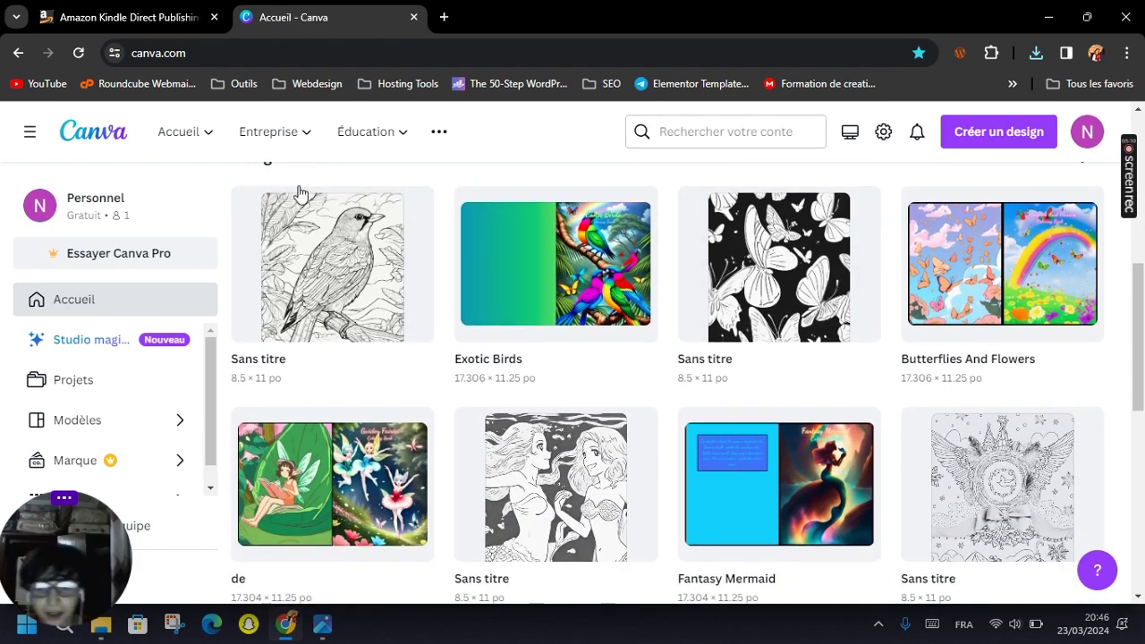
{"action": "scroll", "coordinate": [627, 246], "scroll_direction": "down", "scroll_amount": 4}
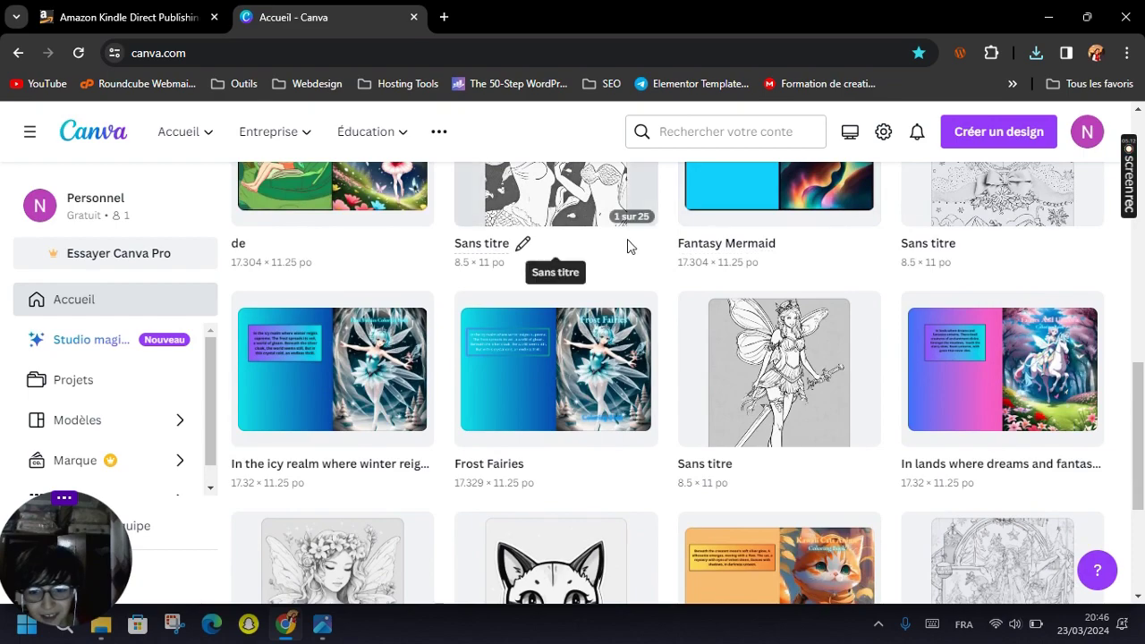
{"action": "scroll", "coordinate": [900, 301], "scroll_direction": "down", "scroll_amount": 10}
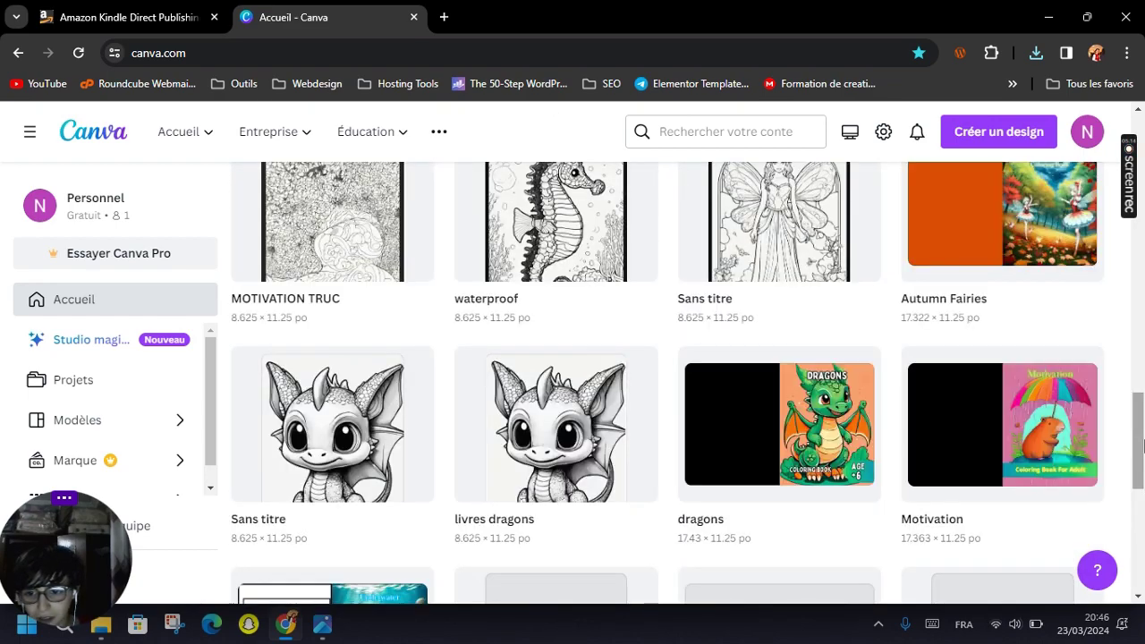
{"action": "left_click_drag", "start_coordinate": [1144, 444], "coordinate": [1144, 517]}
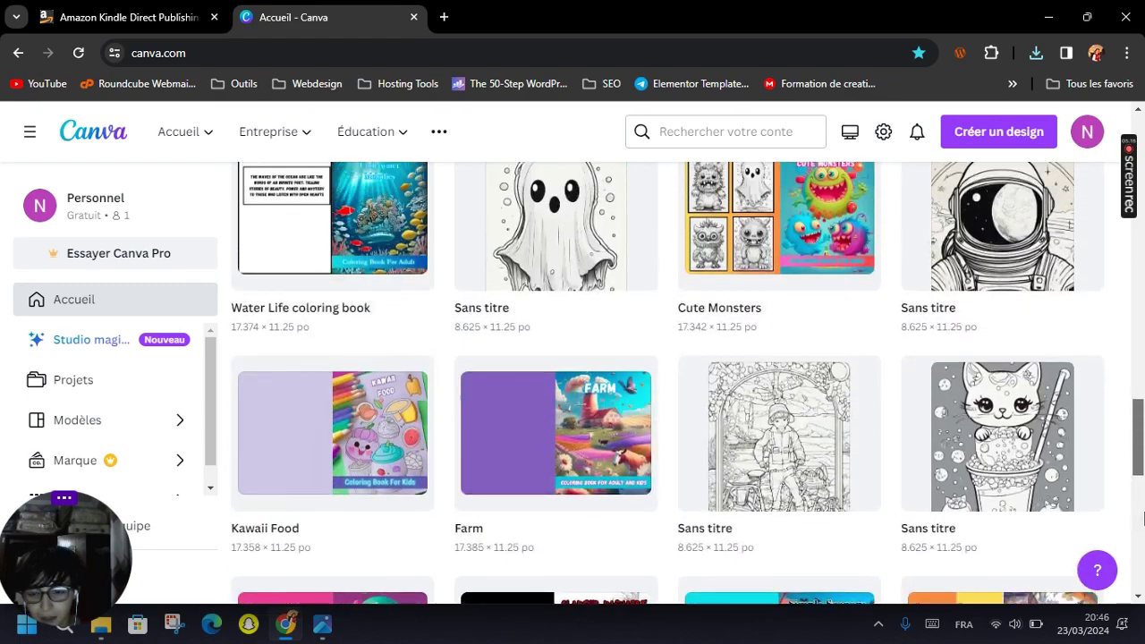
{"action": "scroll", "coordinate": [1061, 426], "scroll_direction": "down", "scroll_amount": 8}
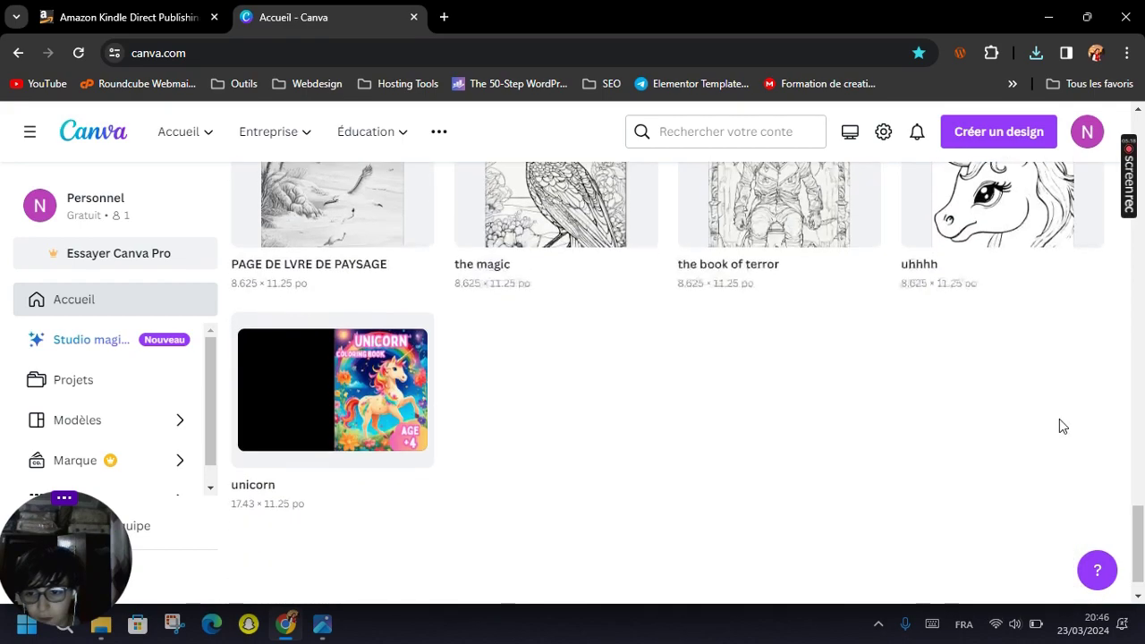
{"action": "scroll", "coordinate": [1061, 422], "scroll_direction": "down", "scroll_amount": 1}
{"action": "scroll", "coordinate": [1117, 460], "scroll_direction": "up", "scroll_amount": 15}
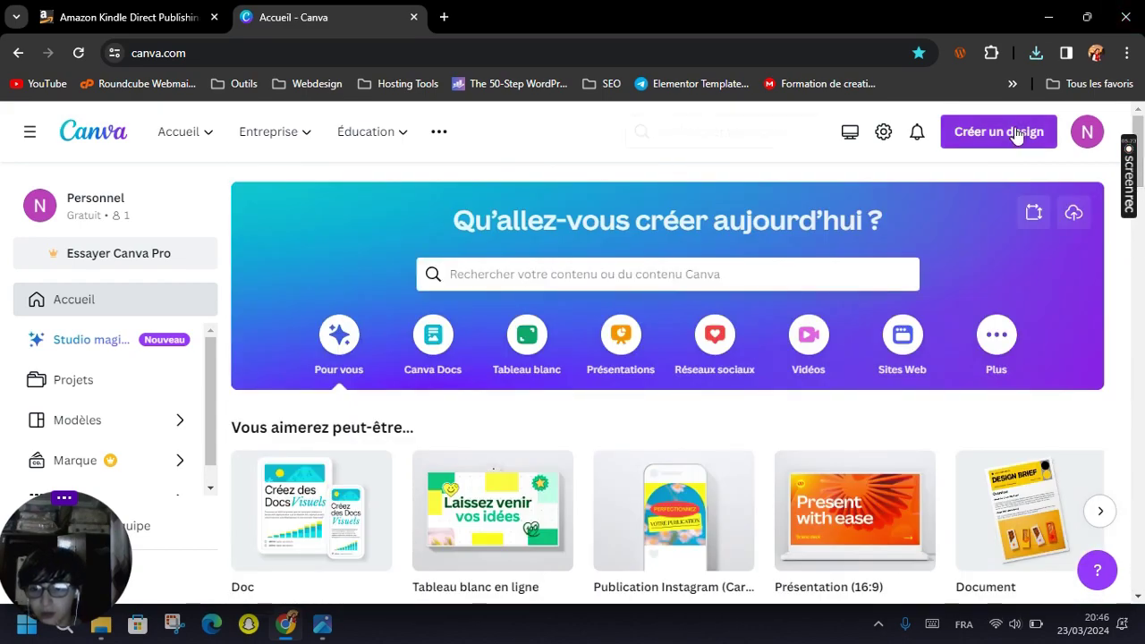
Start a custom-size design and check the overall dimensions in the KDP cover template image.
{"action": "left_click", "coordinate": [1017, 133]}
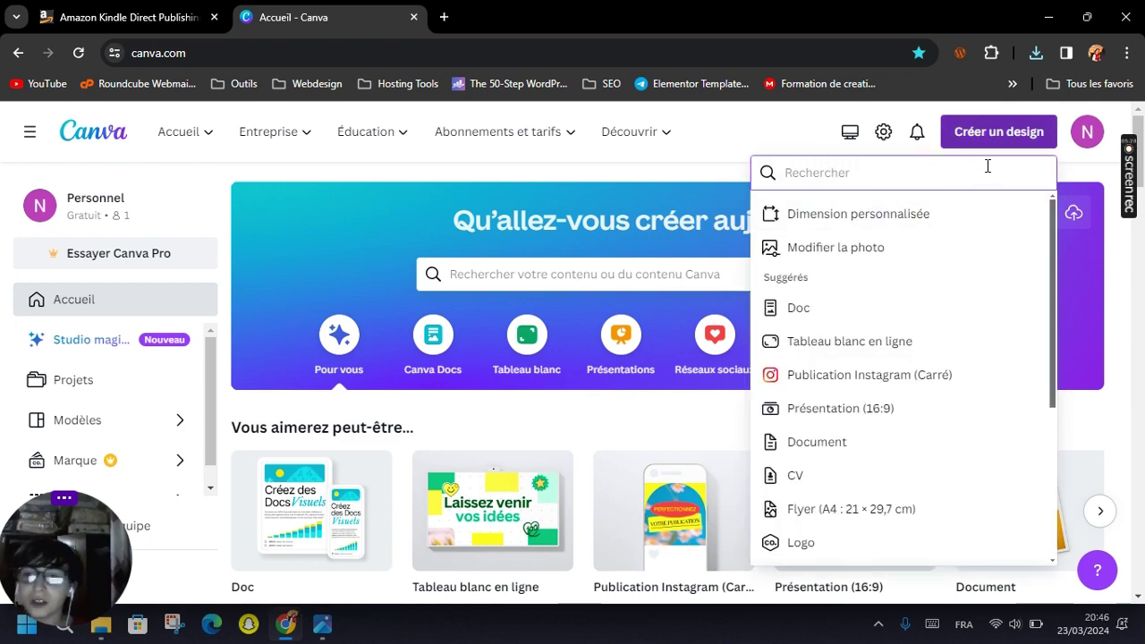
{"action": "left_click", "coordinate": [918, 220]}
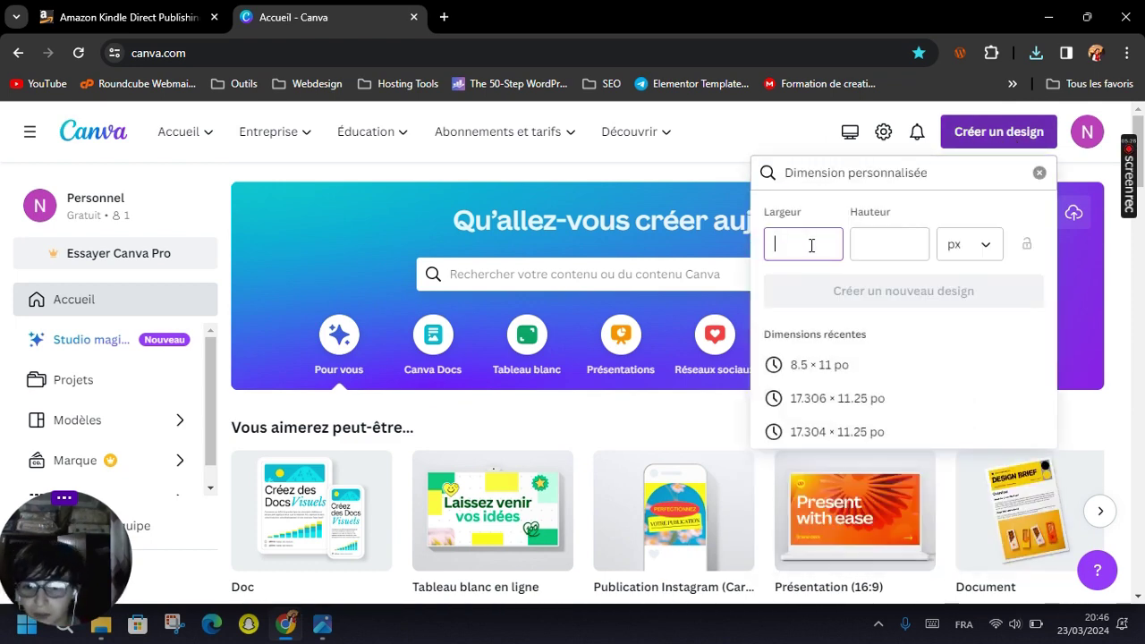
{"action": "left_click", "coordinate": [322, 623]}
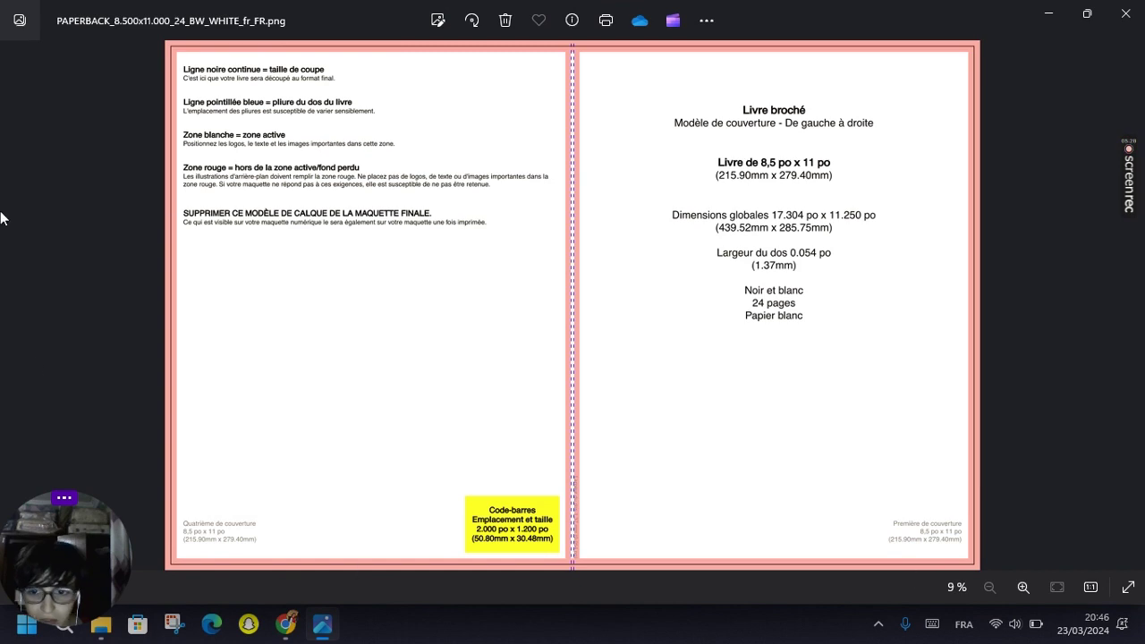
{"action": "left_click", "coordinate": [1048, 13]}
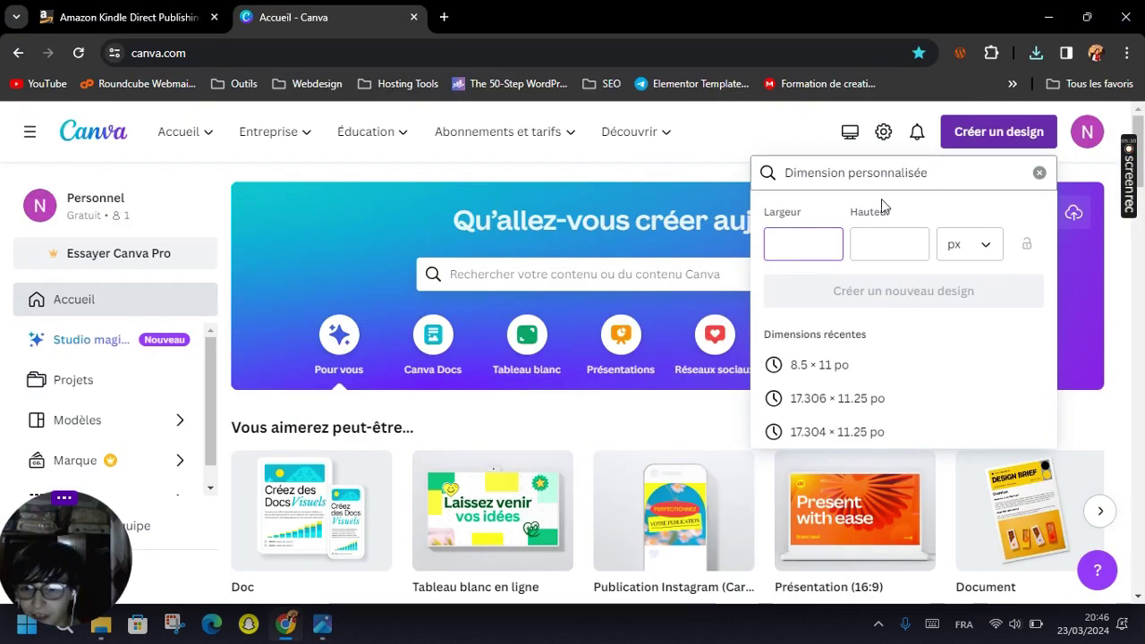
Create the custom design in inches, 17.304 wide by 11.250 high, and close the Canva home page.
{"action": "left_click", "coordinate": [984, 254]}
{"action": "left_click", "coordinate": [958, 335]}
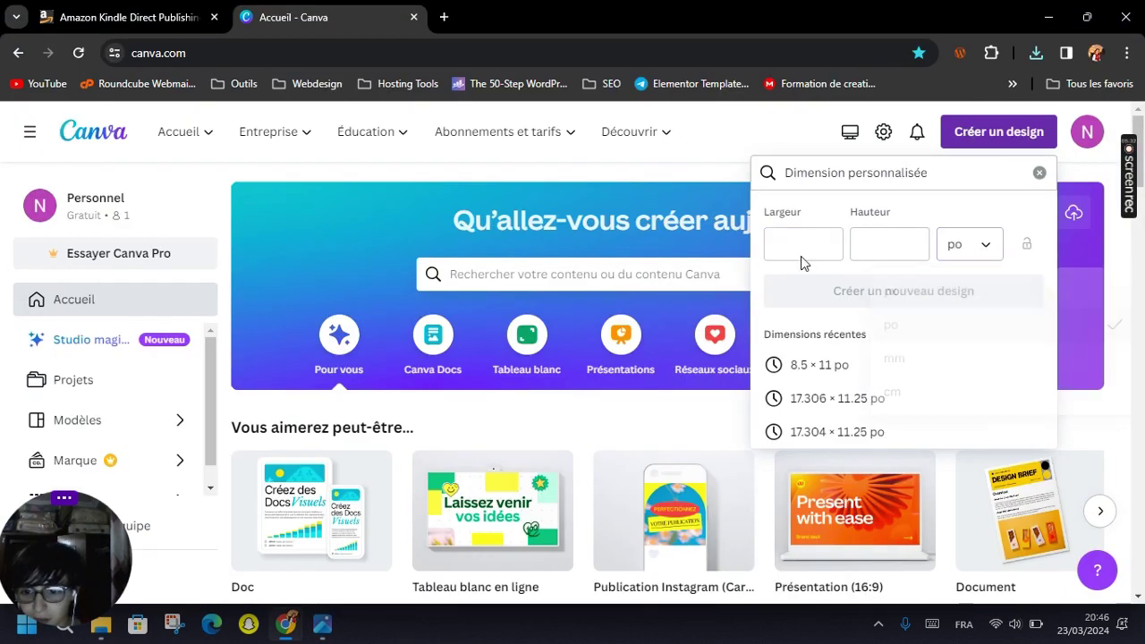
{"action": "left_click", "coordinate": [800, 256]}
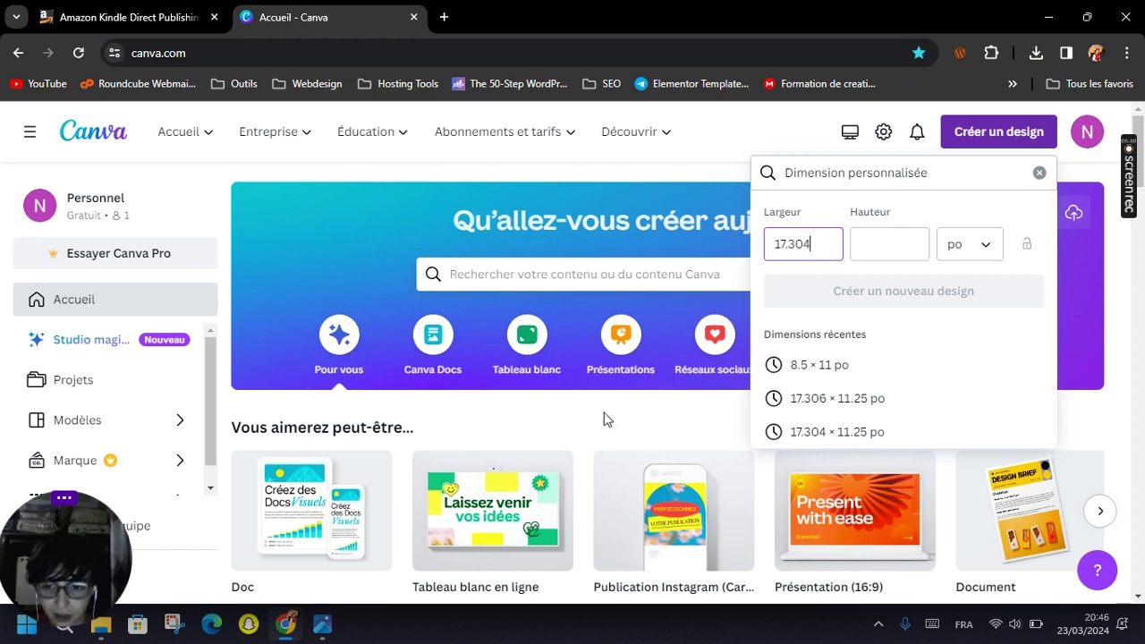
{"action": "key", "text": "alt+Tab"}
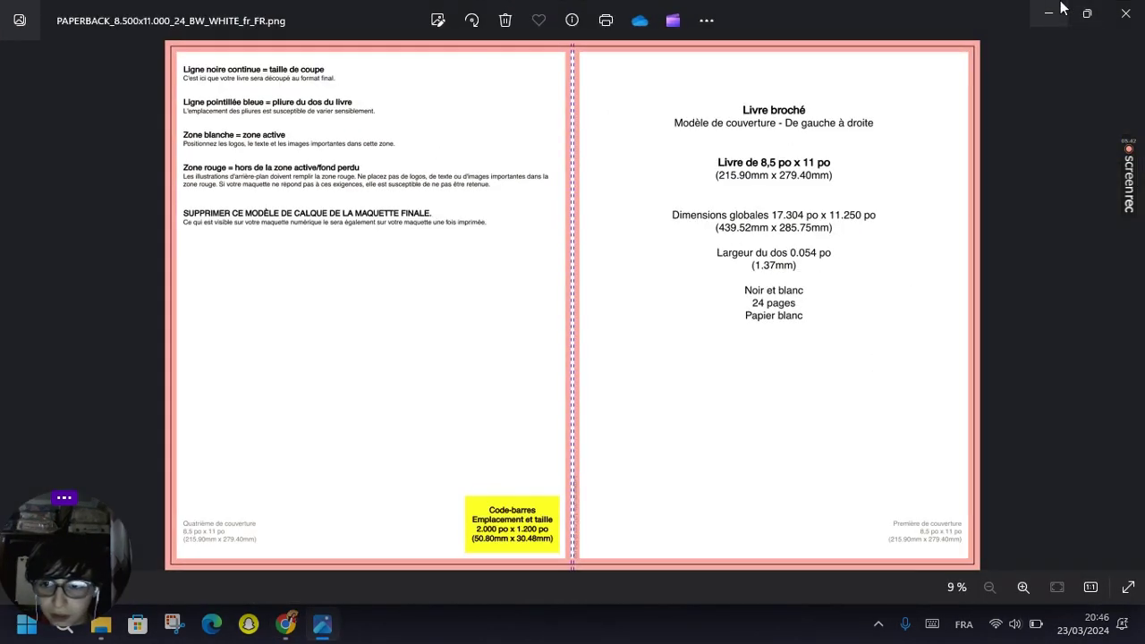
{"action": "key", "text": "alt+Tab"}
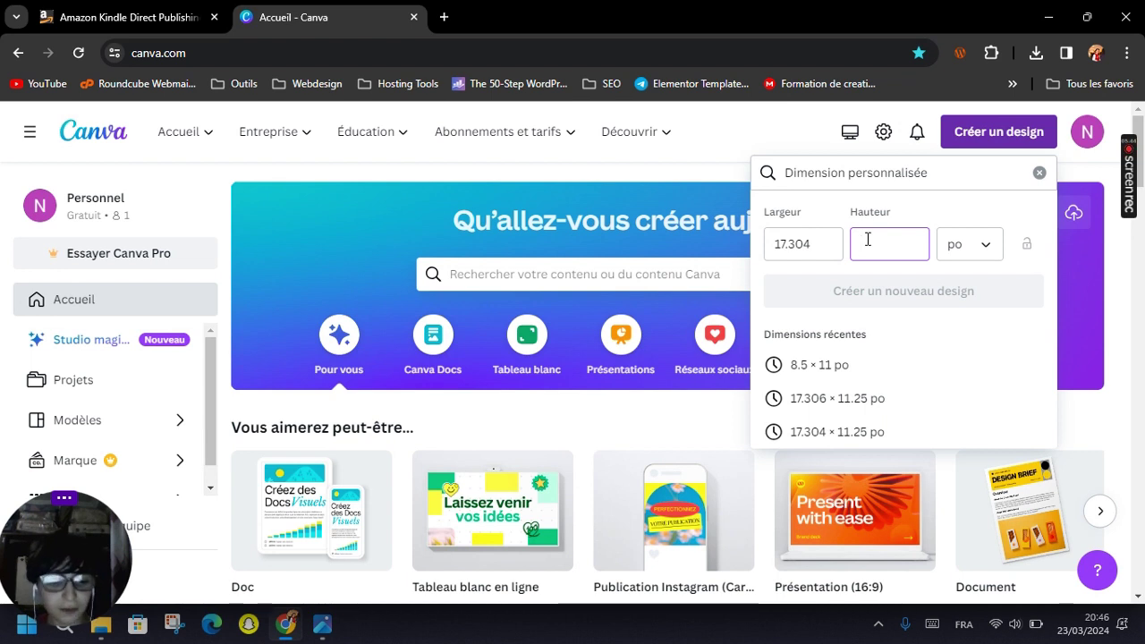
{"action": "type", "text": "11.25"}
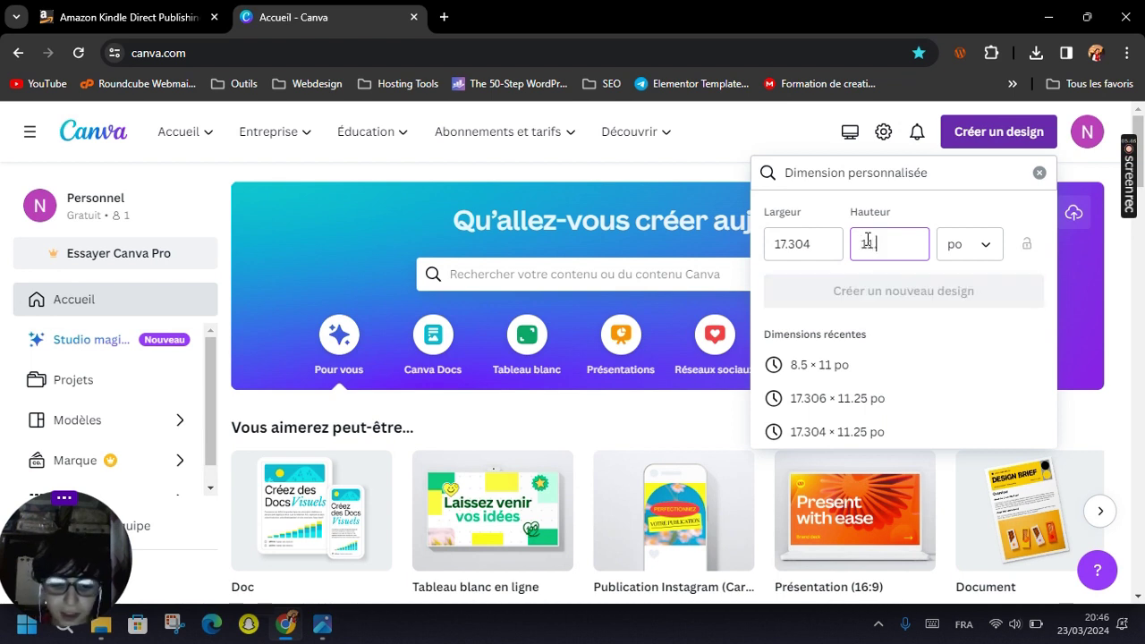
{"action": "type", "text": "0"}
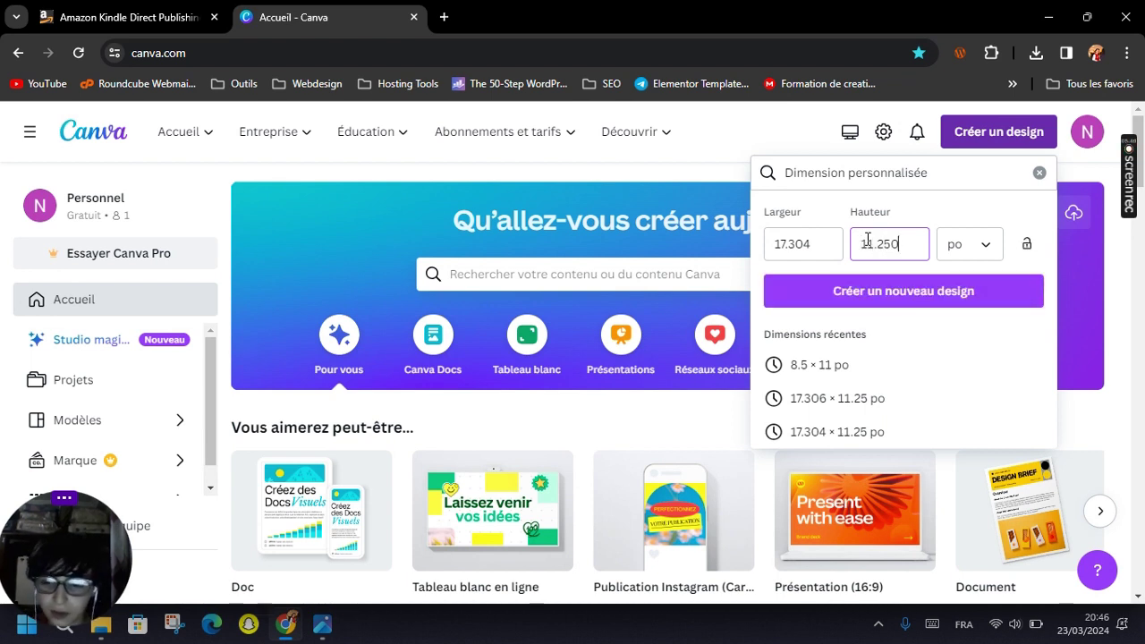
{"action": "left_click", "coordinate": [899, 294]}
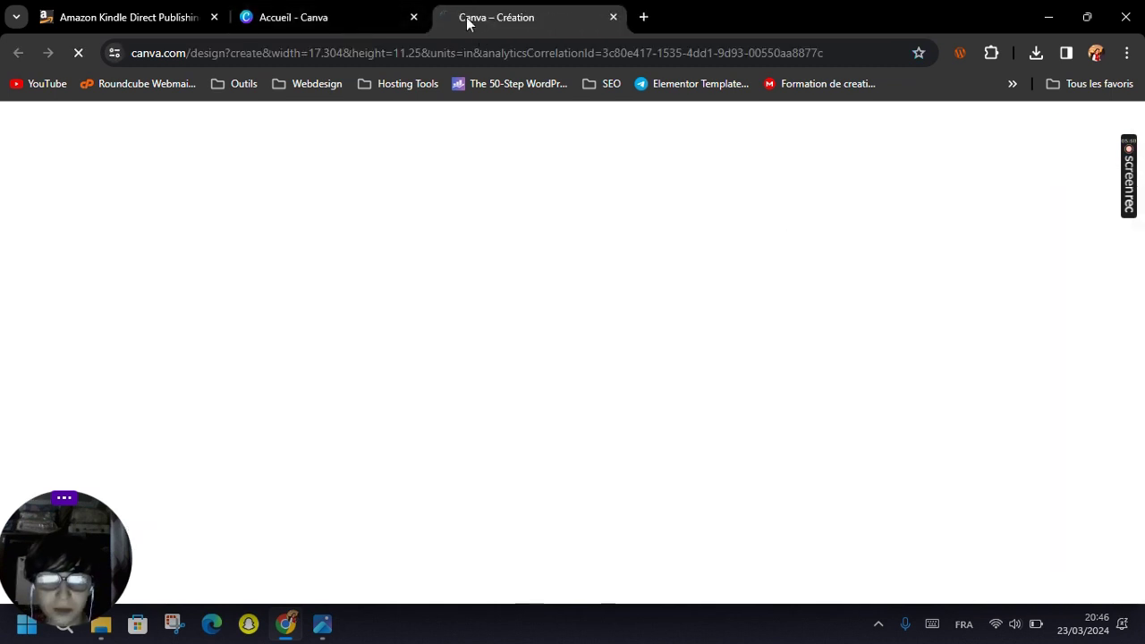
{"action": "left_click", "coordinate": [413, 17]}
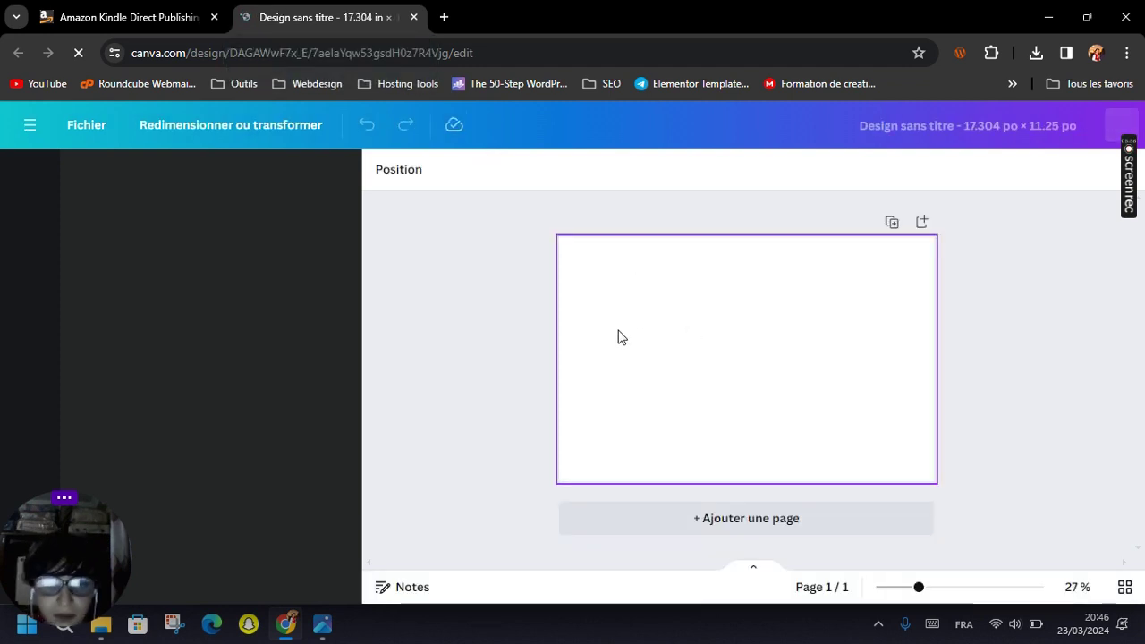
Upload the cover template PNG from the PAPERBACK_8.500x11.000_24_BW_WHITE_fr_FR (2) folder into the Canva design.
{"action": "mouse_move", "coordinate": [340, 629]}
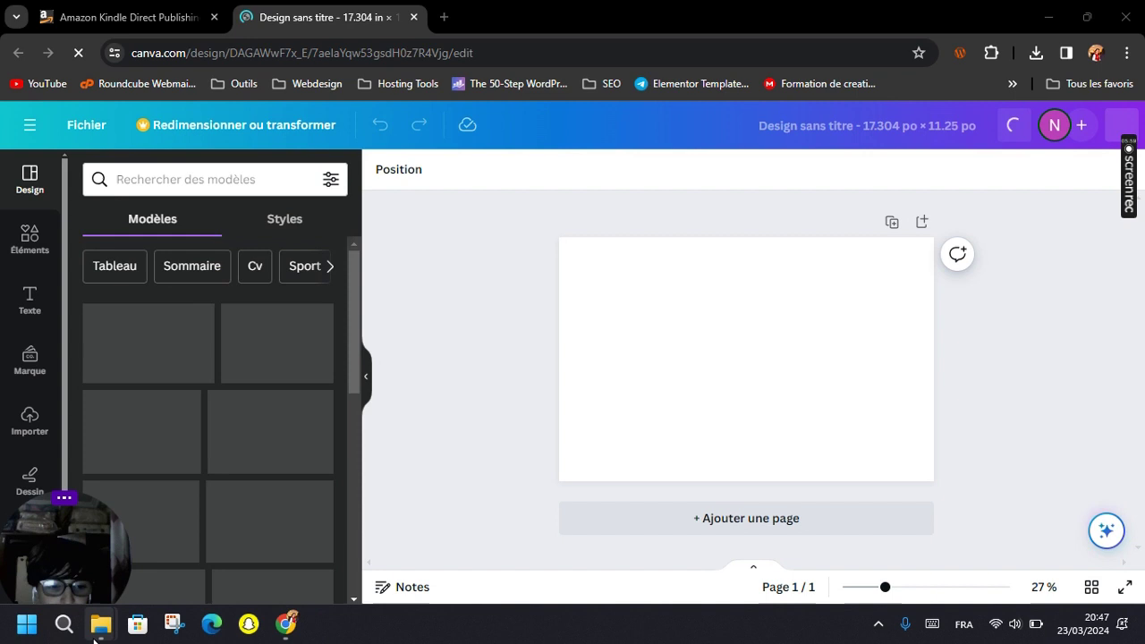
{"action": "mouse_move", "coordinate": [101, 625]}
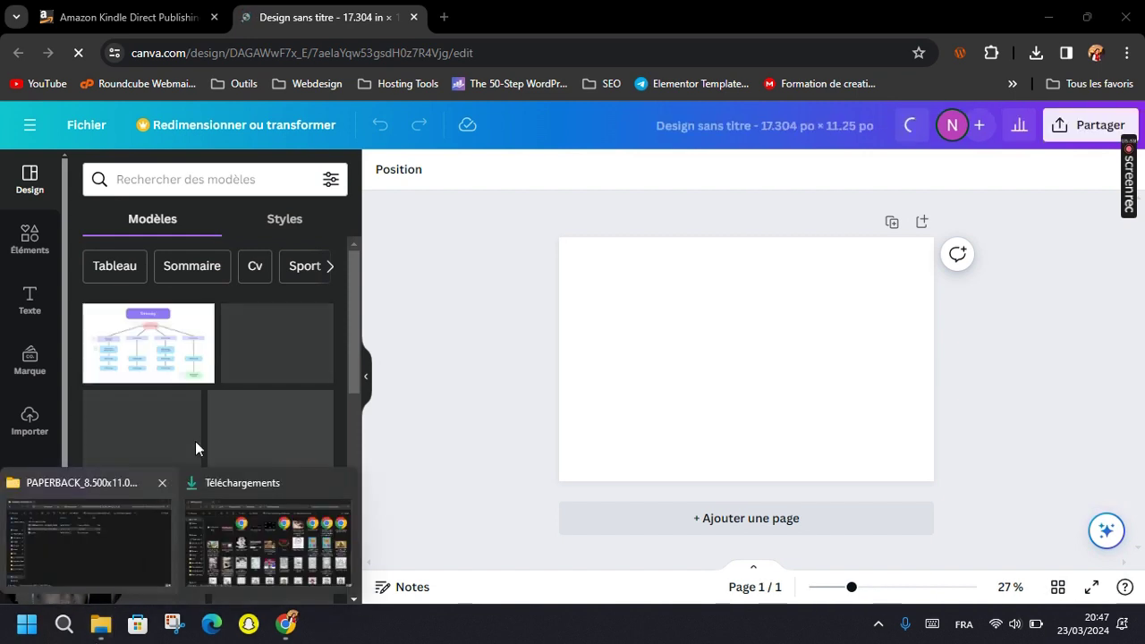
{"action": "left_click", "coordinate": [90, 528]}
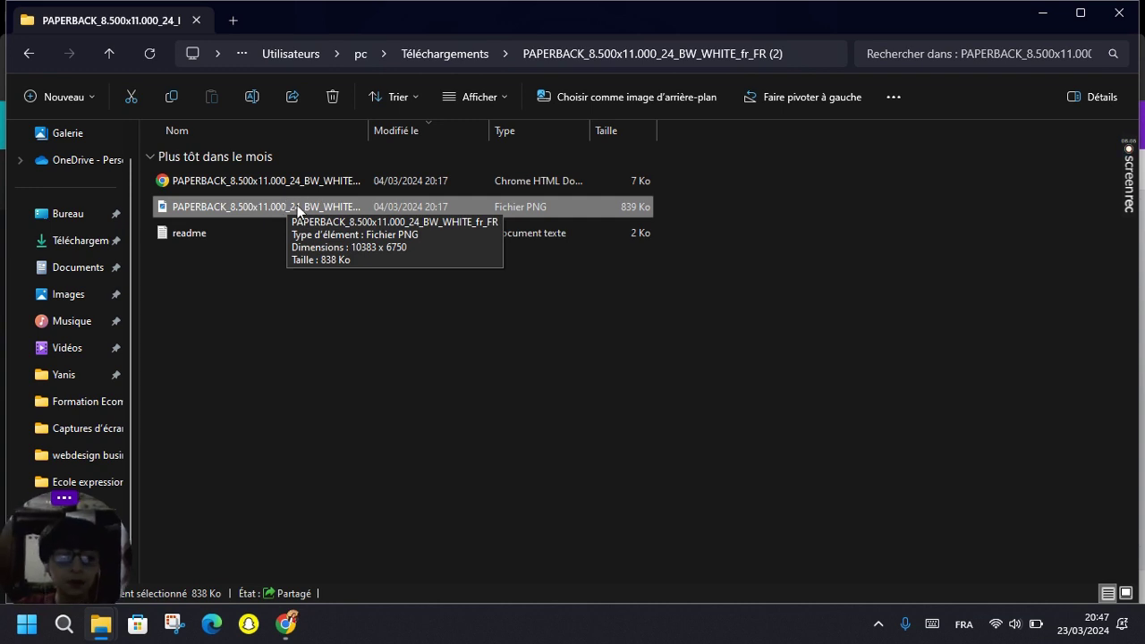
{"action": "left_click_drag", "start_coordinate": [286, 206], "coordinate": [218, 378]}
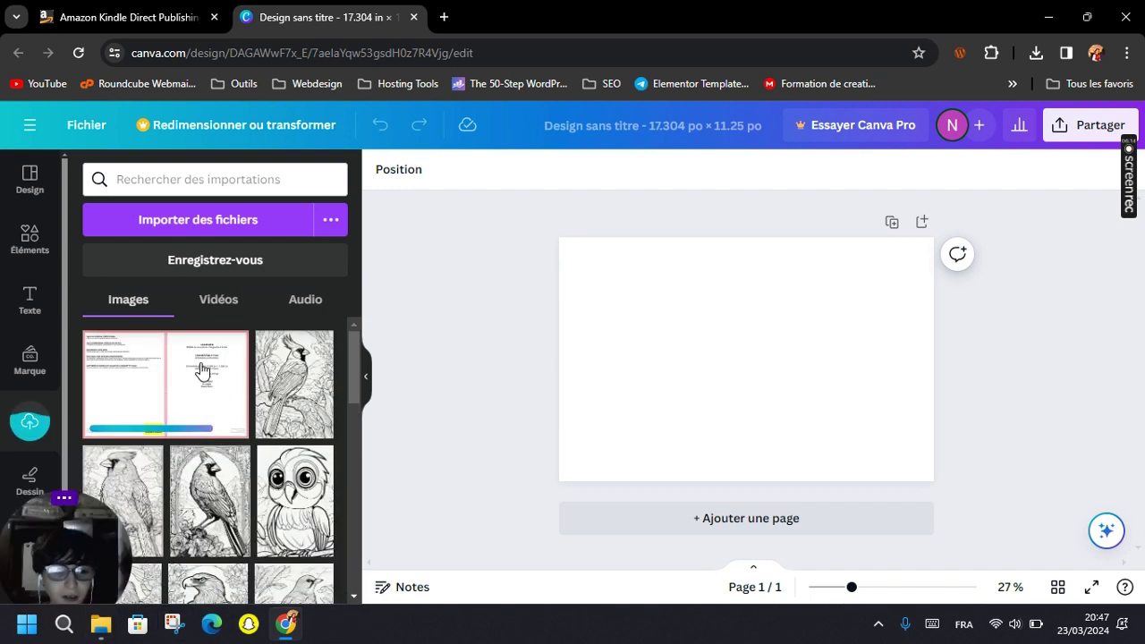
Place the uploaded KDP cover template on the blank page and fit it to the page edges.
{"action": "left_click_drag", "start_coordinate": [201, 371], "coordinate": [561, 239]}
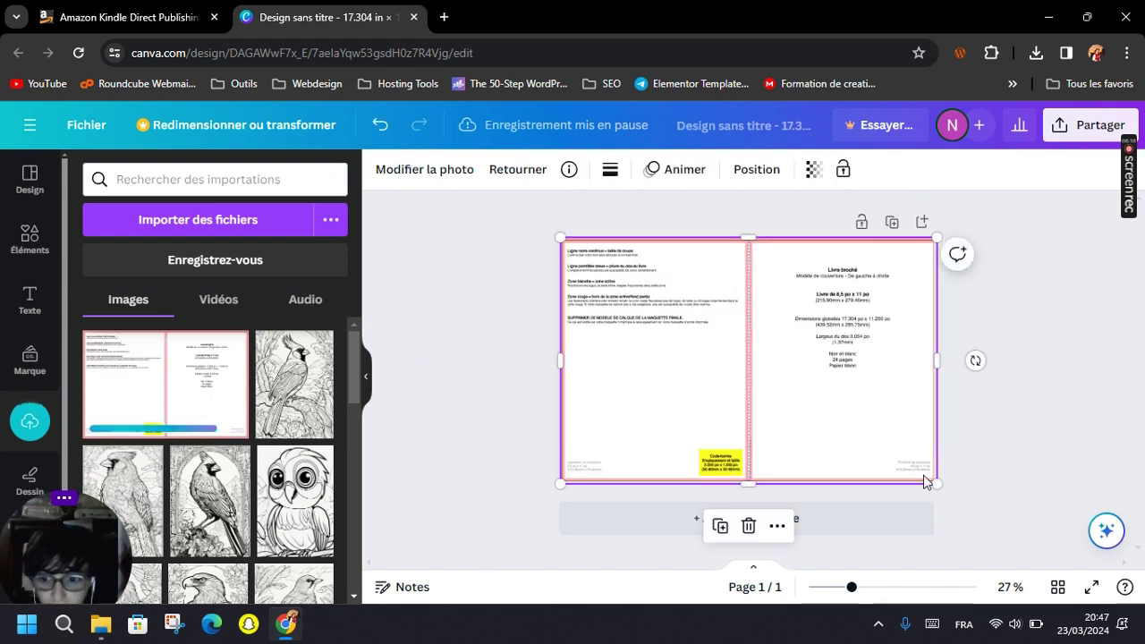
{"action": "left_click_drag", "start_coordinate": [933, 483], "coordinate": [931, 478]}
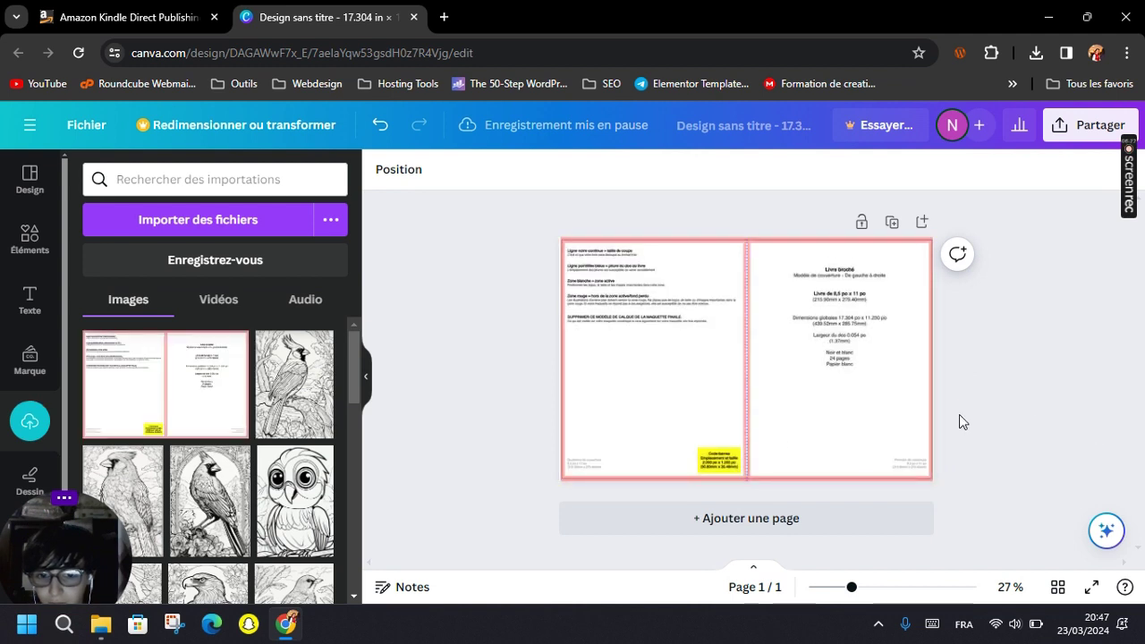
{"action": "left_click", "coordinate": [600, 359]}
{"action": "left_click_drag", "start_coordinate": [560, 359], "coordinate": [560, 359]}
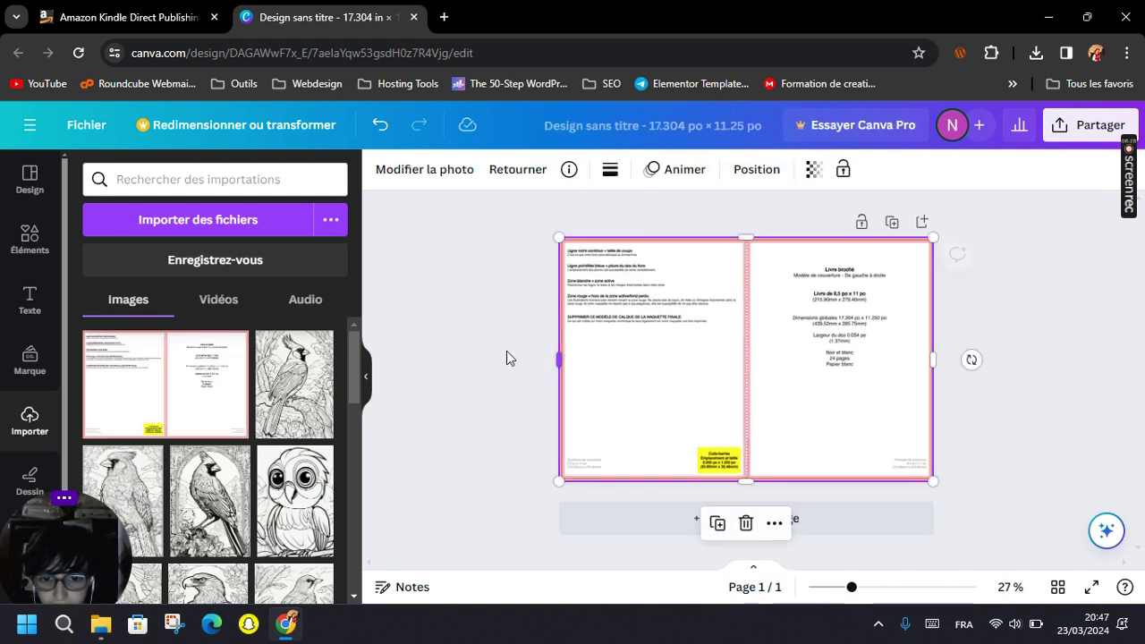
{"action": "left_click", "coordinate": [890, 426]}
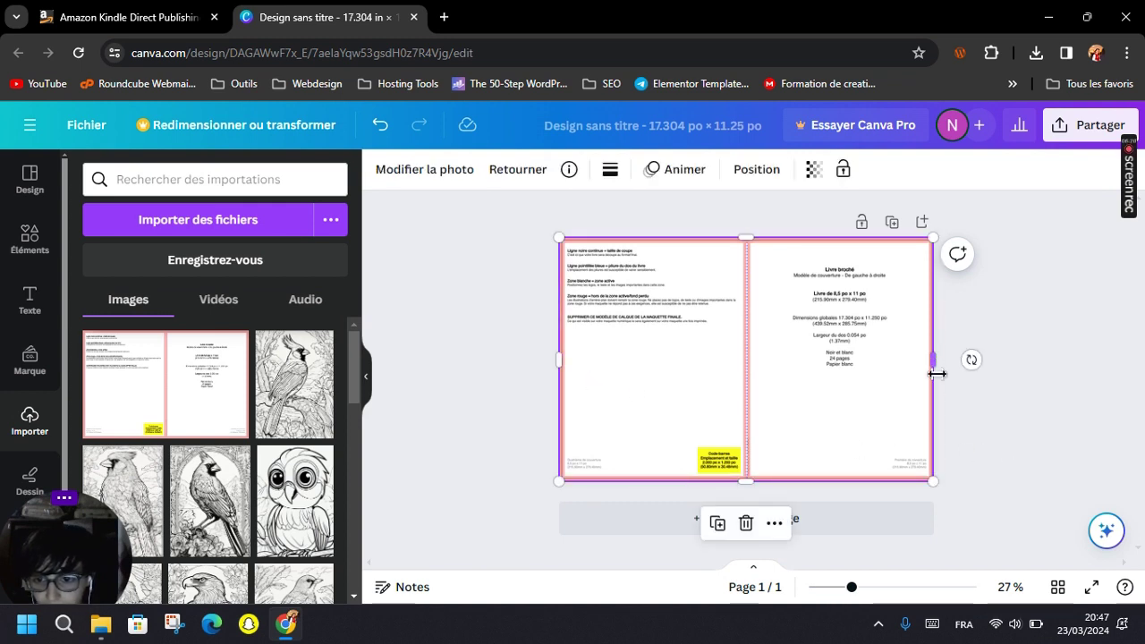
{"action": "left_click_drag", "start_coordinate": [941, 365], "coordinate": [936, 365]}
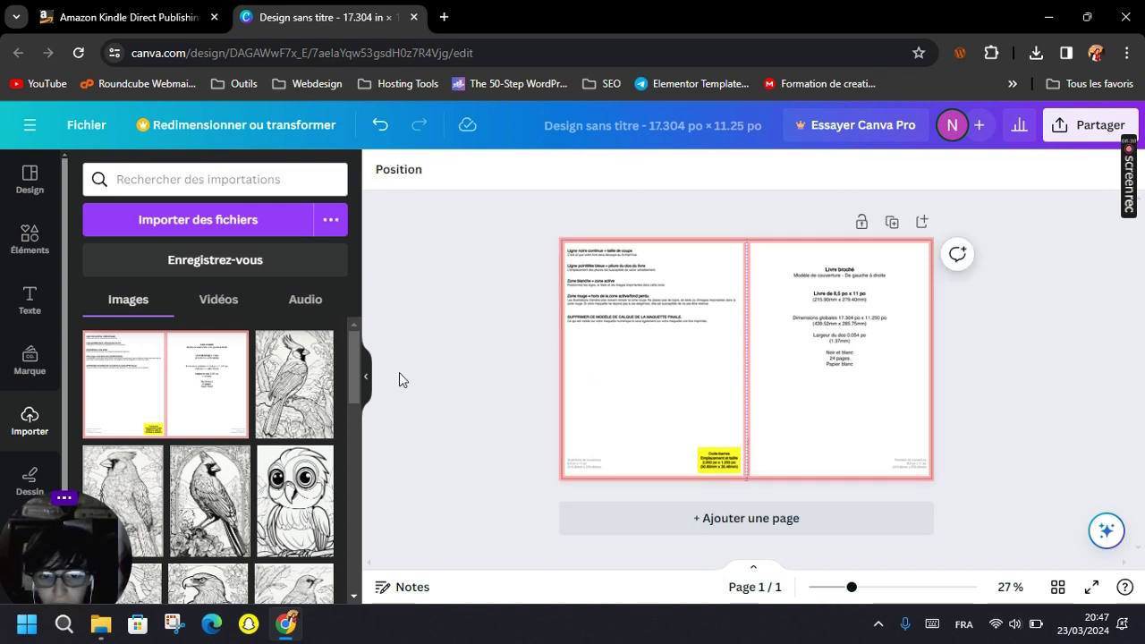
Bring the coloured dreamlike-art image of the knight on a black horse from the Téléchargements folder into the Canva design.
{"action": "mouse_move", "coordinate": [100, 623]}
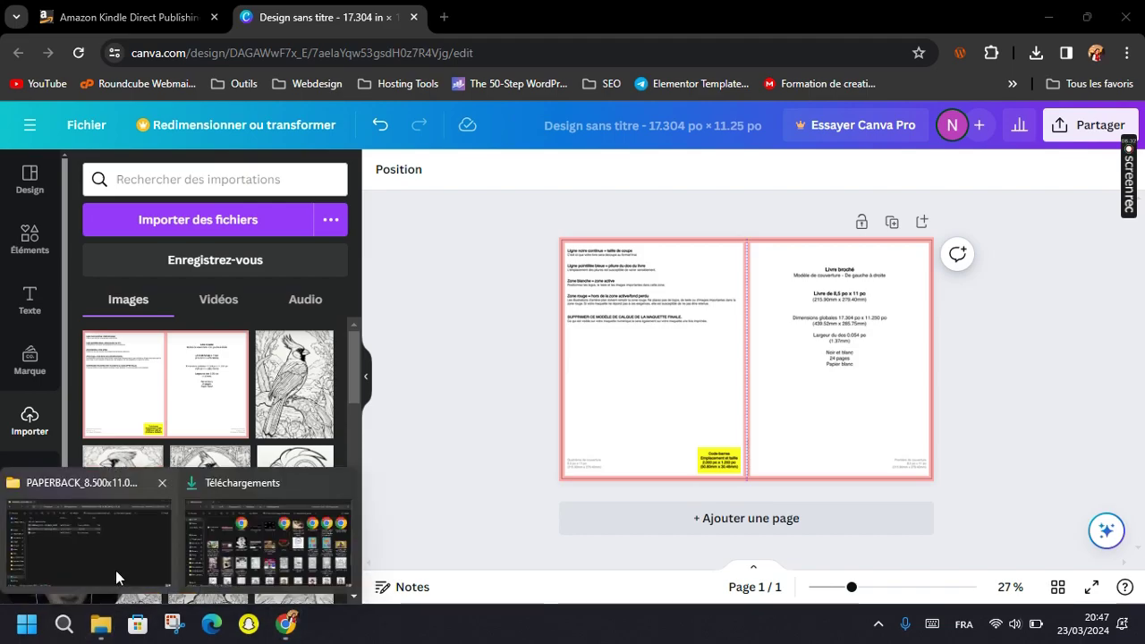
{"action": "left_click", "coordinate": [268, 527]}
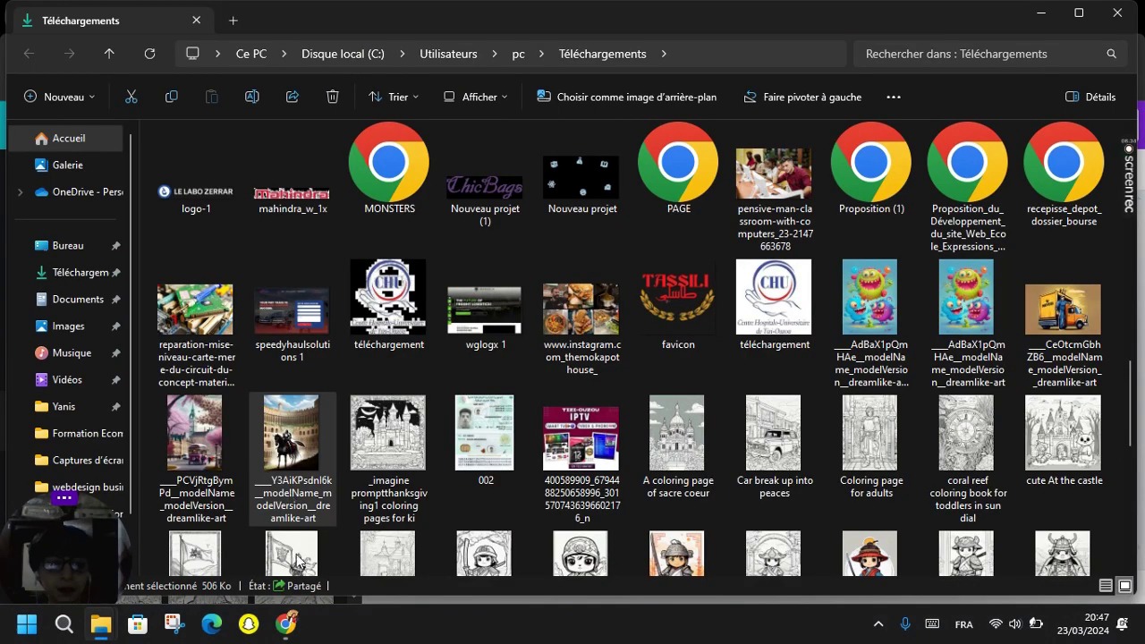
{"action": "scroll", "coordinate": [299, 562], "scroll_direction": "up", "scroll_amount": 10}
{"action": "left_click_drag", "start_coordinate": [295, 483], "coordinate": [411, 630]}
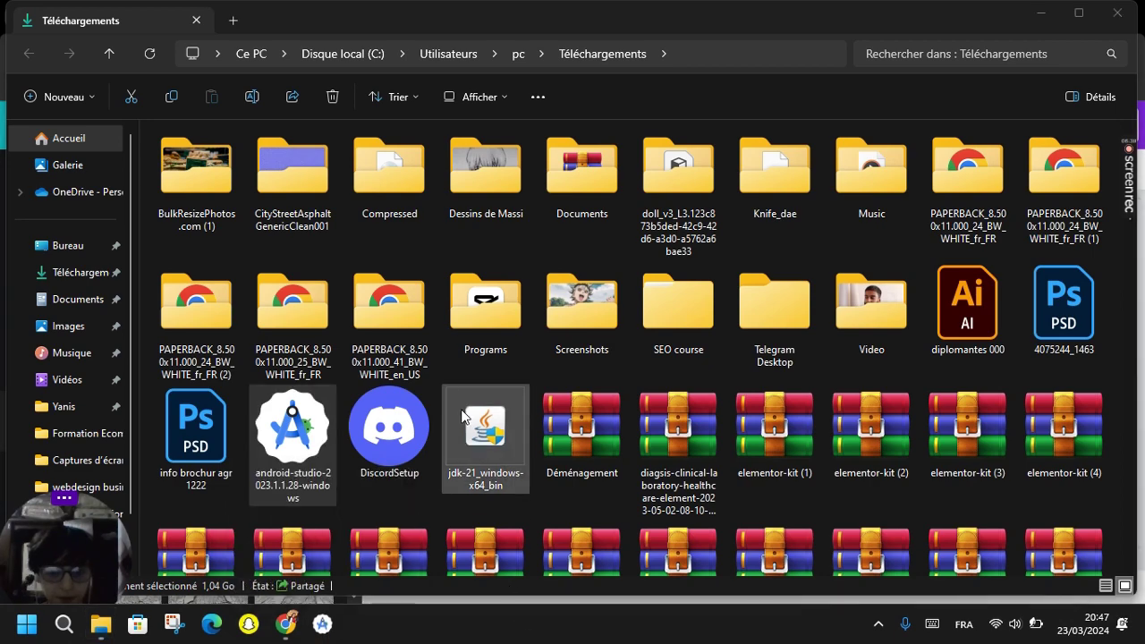
{"action": "scroll", "coordinate": [439, 370], "scroll_direction": "down", "scroll_amount": 7}
{"action": "left_click", "coordinate": [74, 279]}
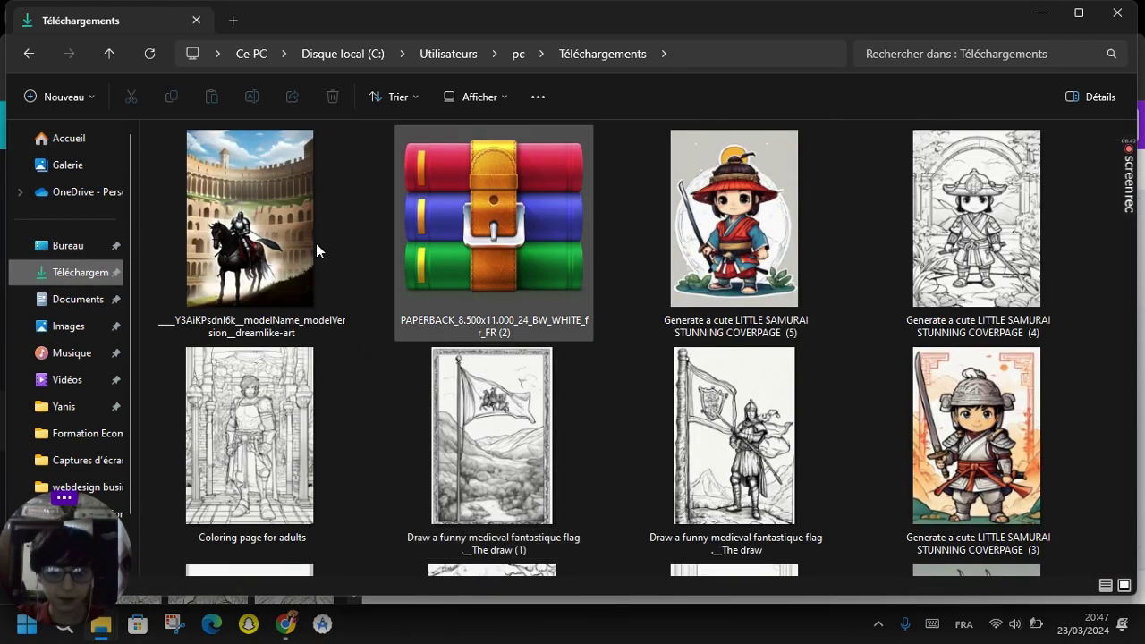
{"action": "left_click_drag", "start_coordinate": [316, 251], "coordinate": [217, 435]}
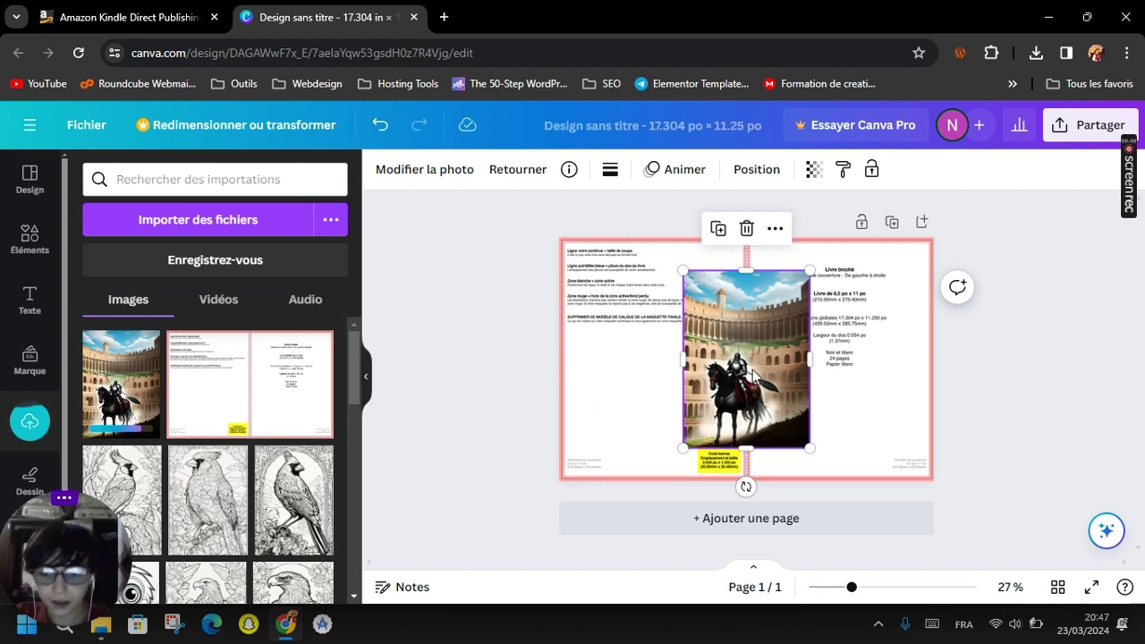
Move and enlarge the knight image so it fills the entire front cover area from the spine to the outer edge.
{"action": "left_click_drag", "start_coordinate": [746, 376], "coordinate": [809, 343]}
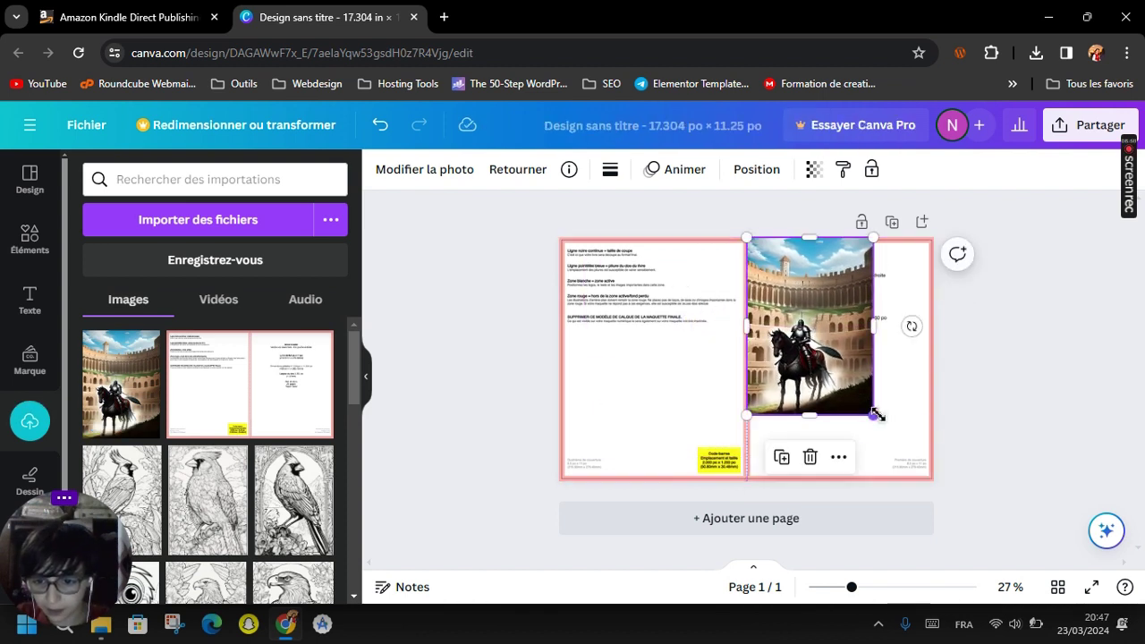
{"action": "left_click_drag", "start_coordinate": [874, 415], "coordinate": [950, 456]}
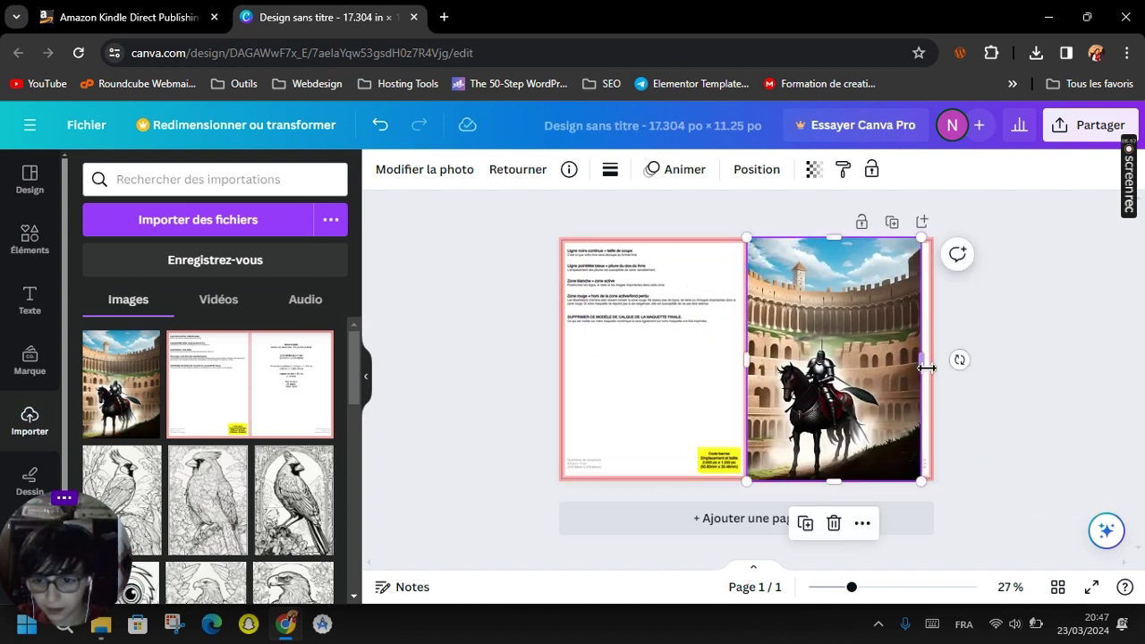
{"action": "left_click_drag", "start_coordinate": [929, 363], "coordinate": [937, 360]}
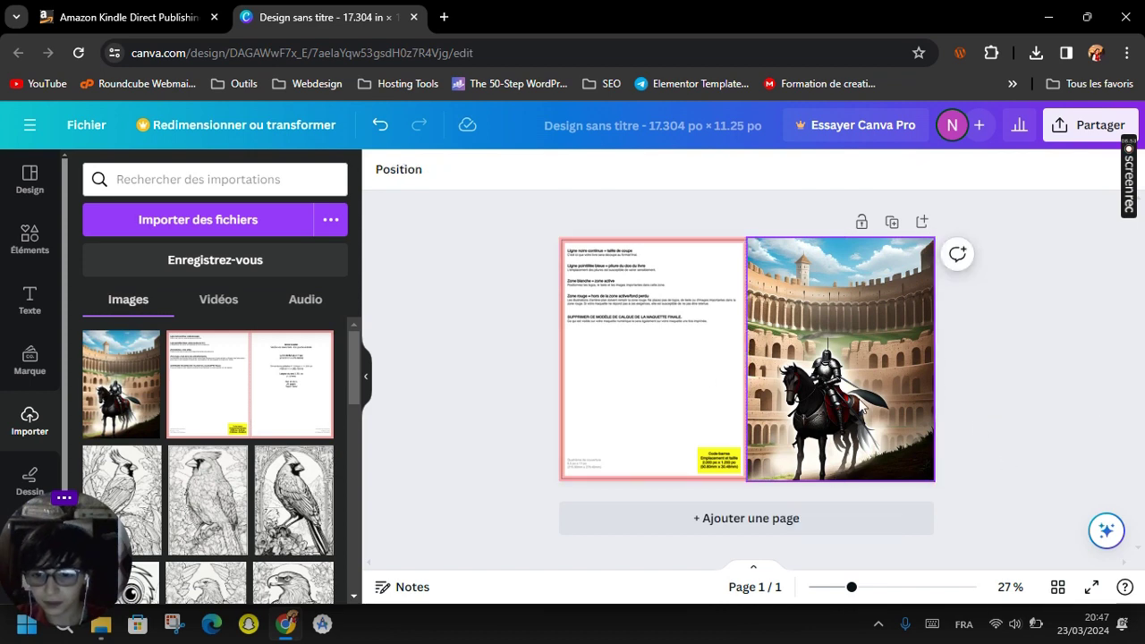
{"action": "left_click", "coordinate": [539, 348]}
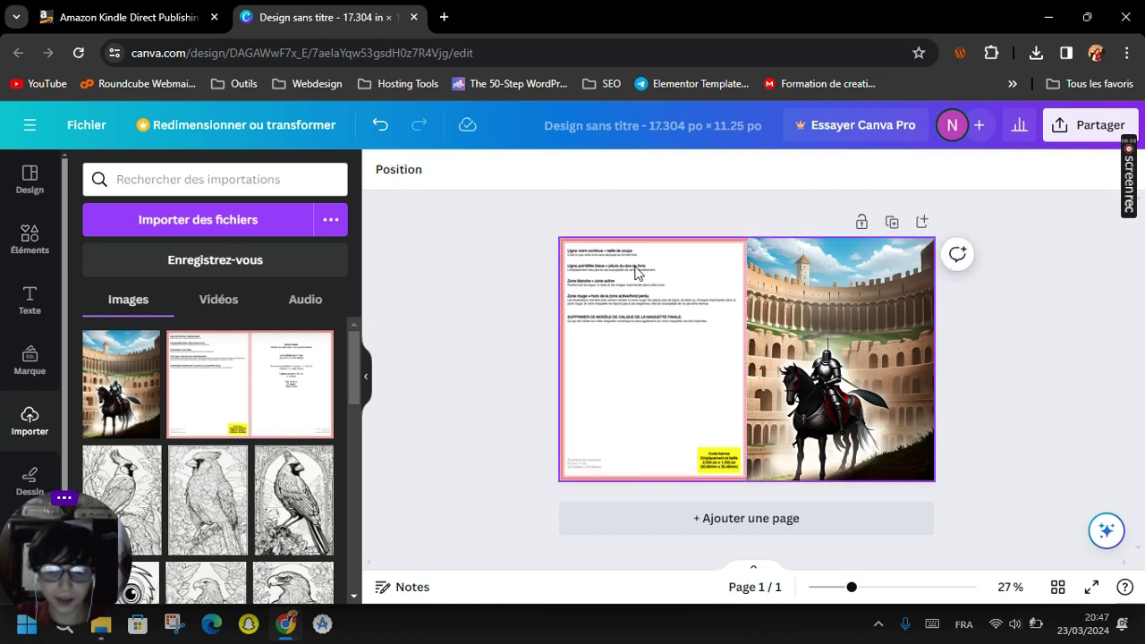
Add a square shape stretched over the whole back cover area and fill it with black.
{"action": "left_click", "coordinate": [30, 237]}
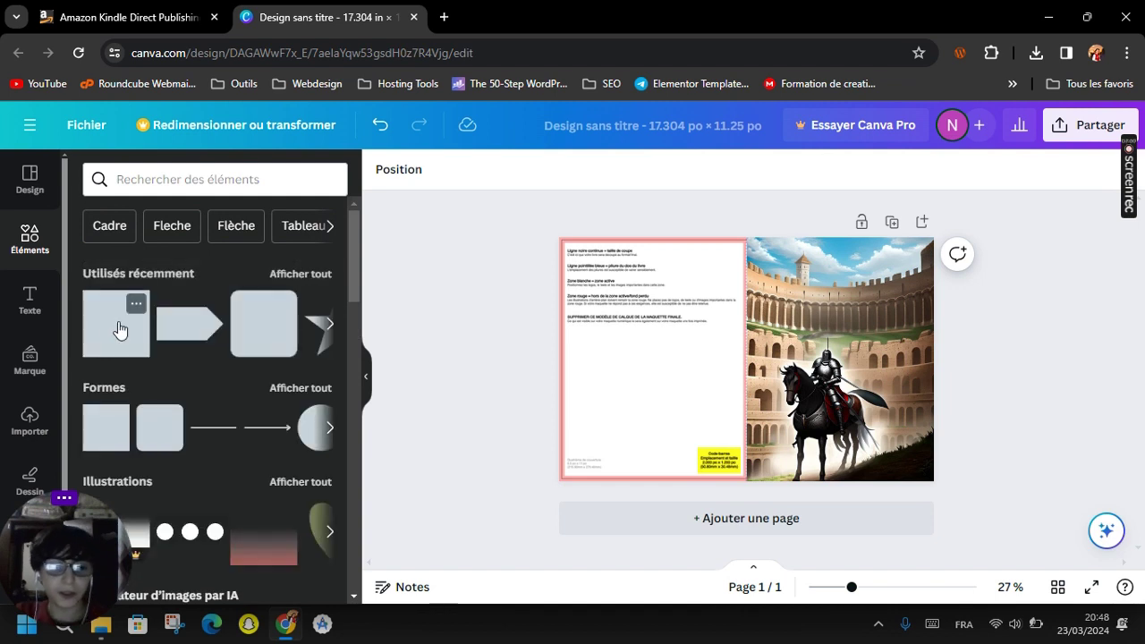
{"action": "key", "text": "r"}
{"action": "left_click_drag", "start_coordinate": [764, 371], "coordinate": [747, 483]}
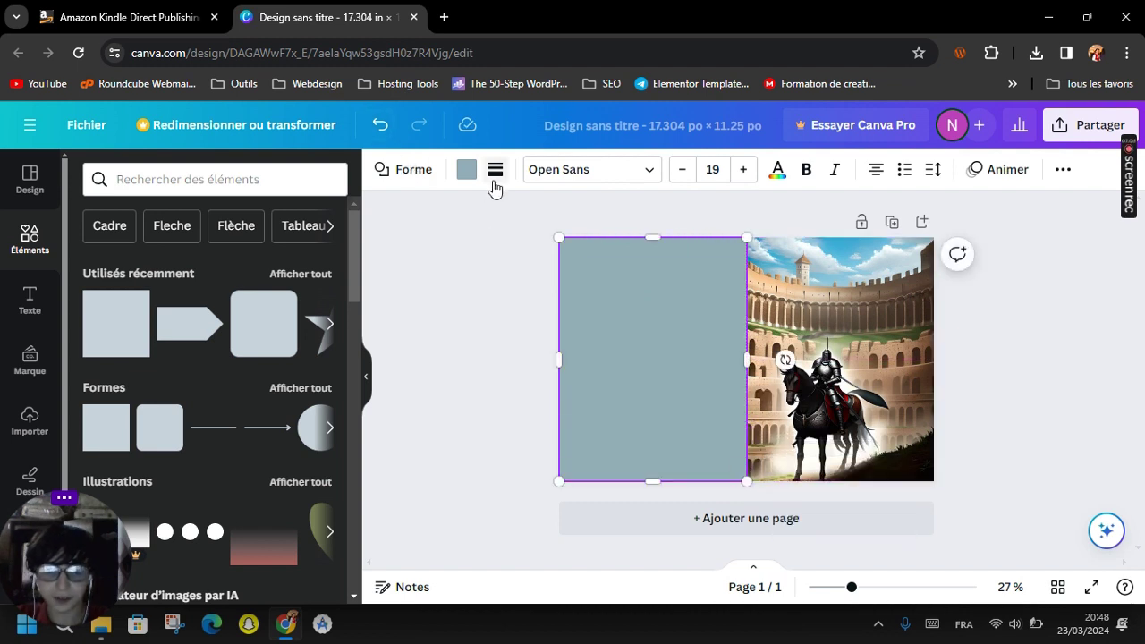
{"action": "left_click", "coordinate": [466, 169]}
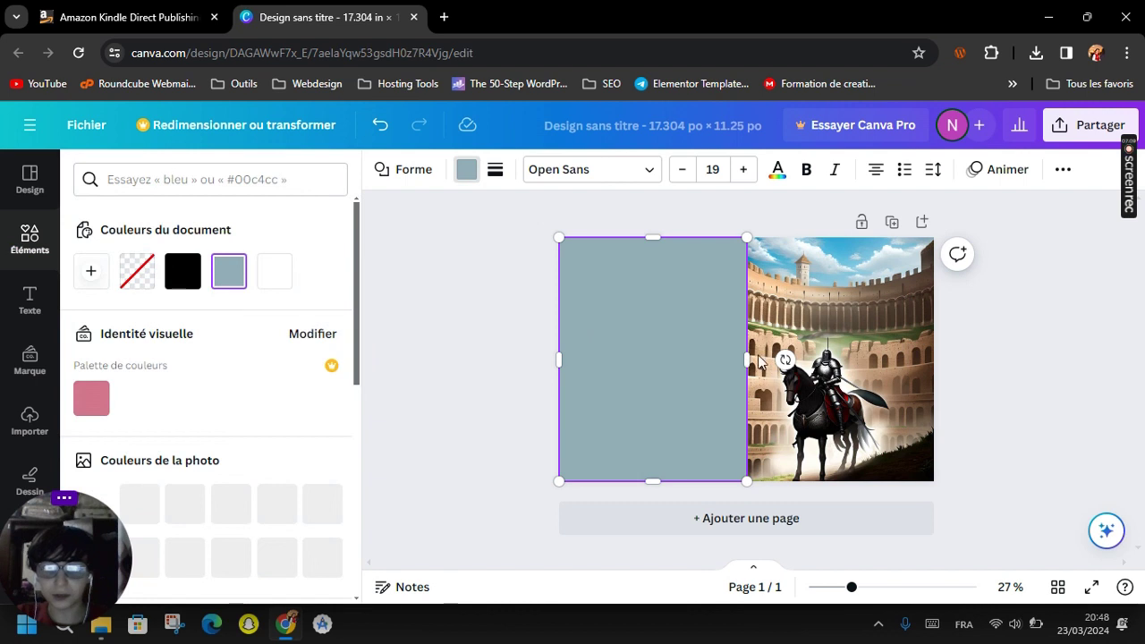
{"action": "left_click", "coordinate": [183, 271]}
{"action": "left_click", "coordinate": [413, 306]}
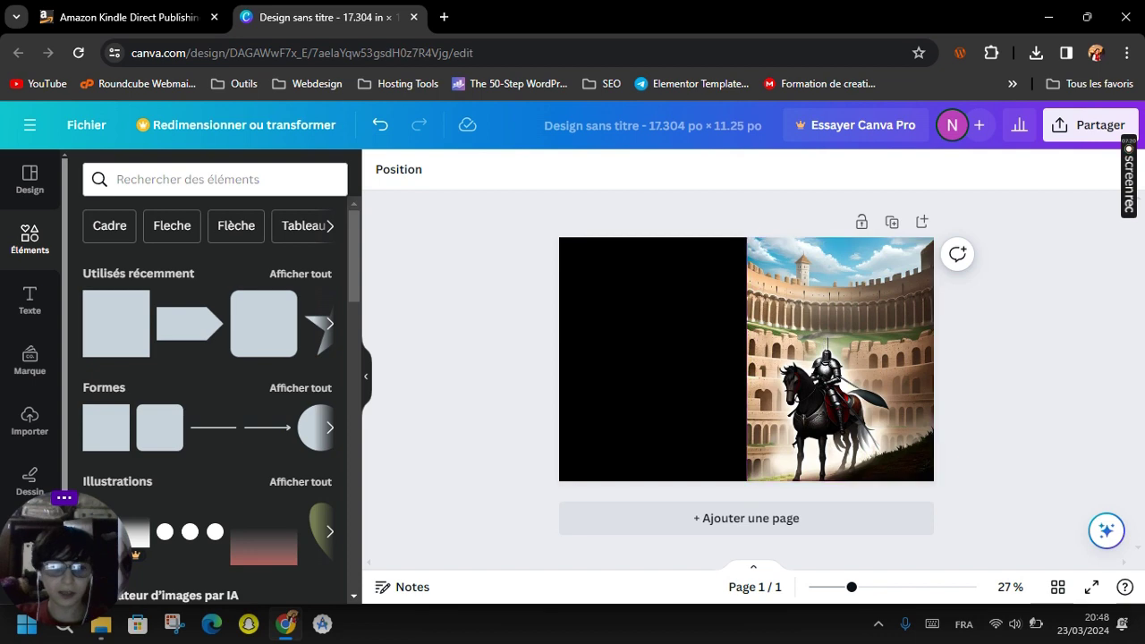
Add a heading on the front cover above the knight with the text "Medieval Knights".
{"action": "left_click", "coordinate": [28, 299]}
{"action": "left_click", "coordinate": [179, 388]}
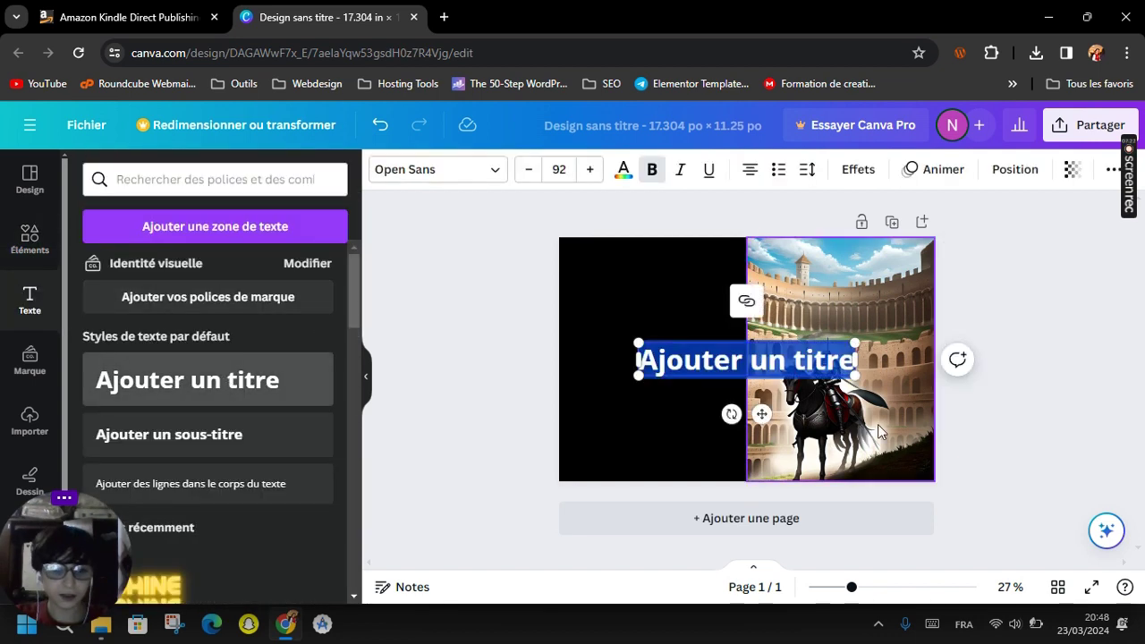
{"action": "left_click_drag", "start_coordinate": [760, 414], "coordinate": [842, 353]}
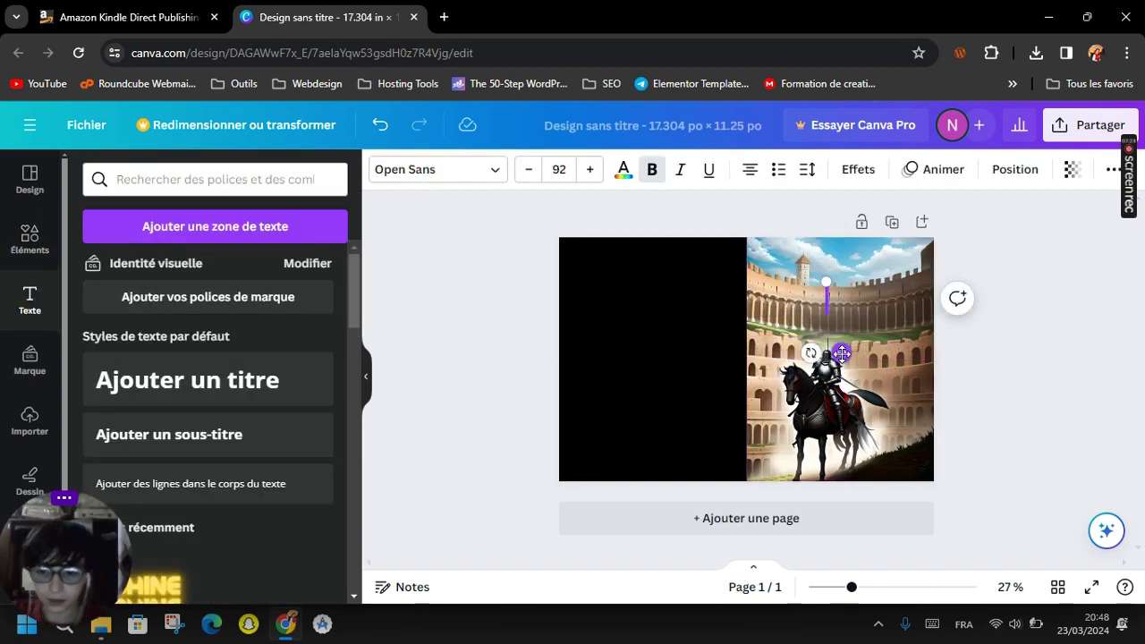
{"action": "type", "text": "K"}
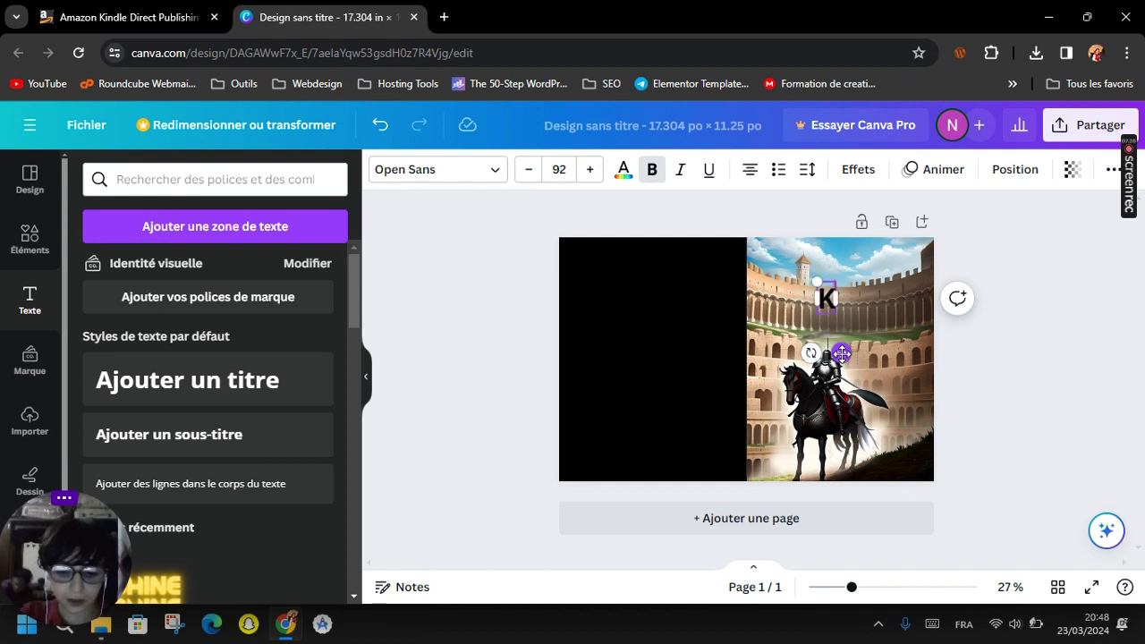
{"action": "type", "text": "nights"}
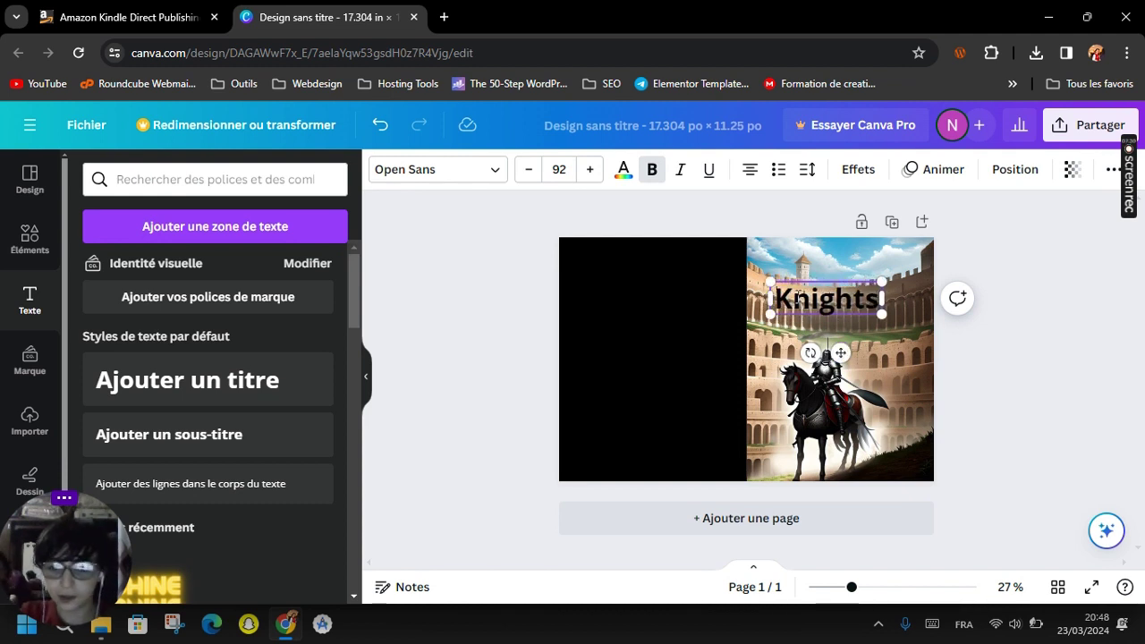
{"action": "left_click", "coordinate": [777, 298]}
{"action": "type", "text": "M"}
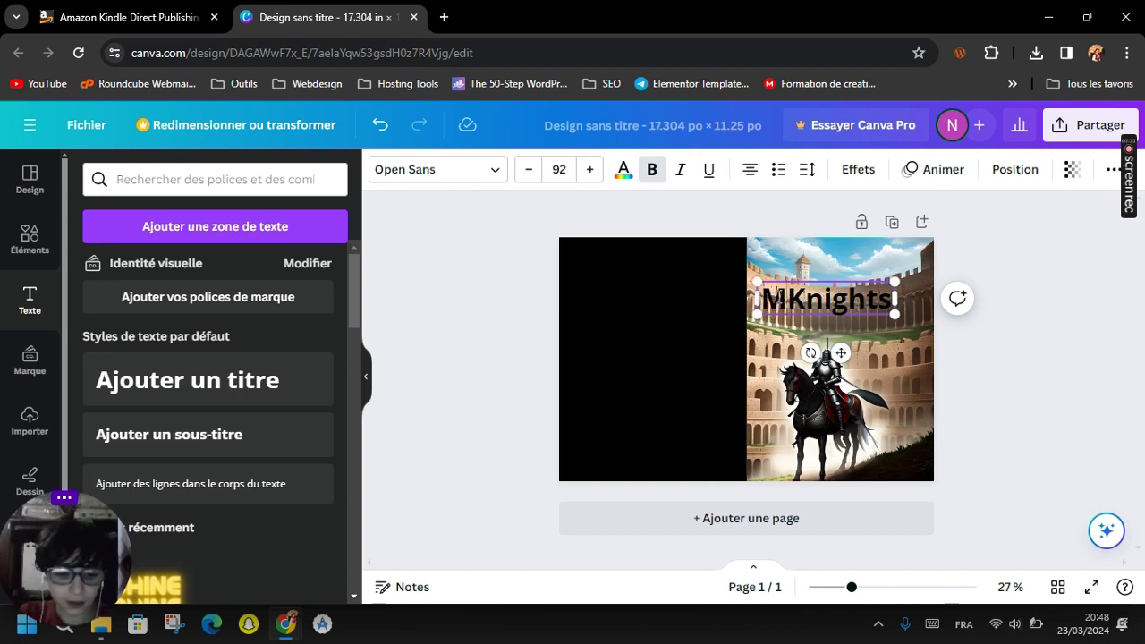
{"action": "type", "text": "edieva"}
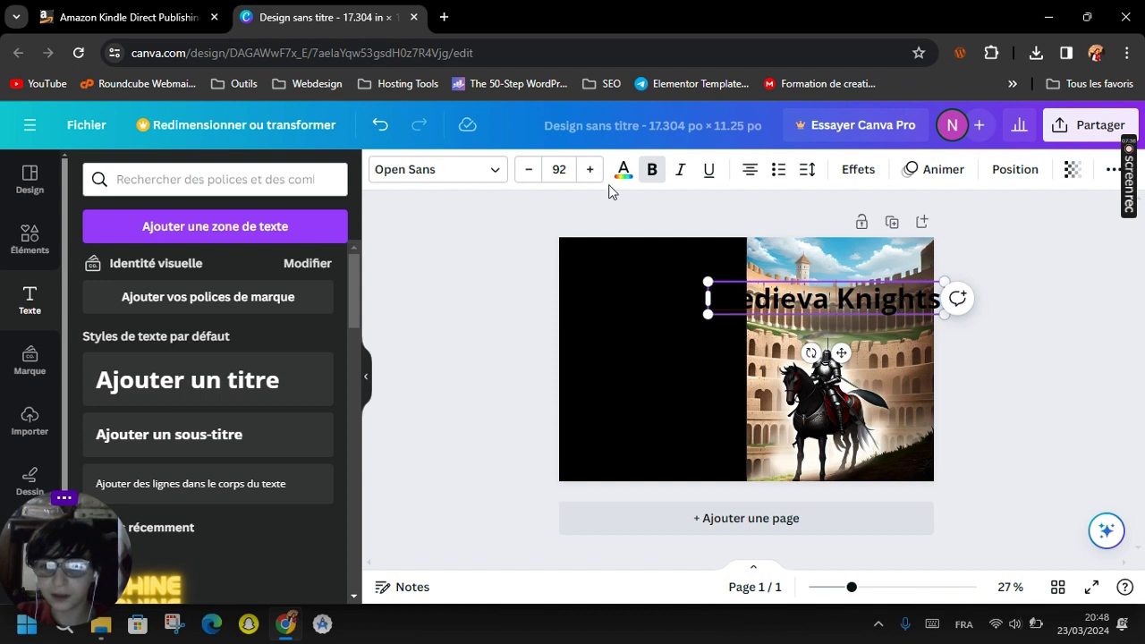
Reduce the title's font size to 39 and centre the title near the upper edge of the front cover.
{"action": "left_click", "coordinate": [529, 169]}
{"action": "left_click", "coordinate": [529, 169]}
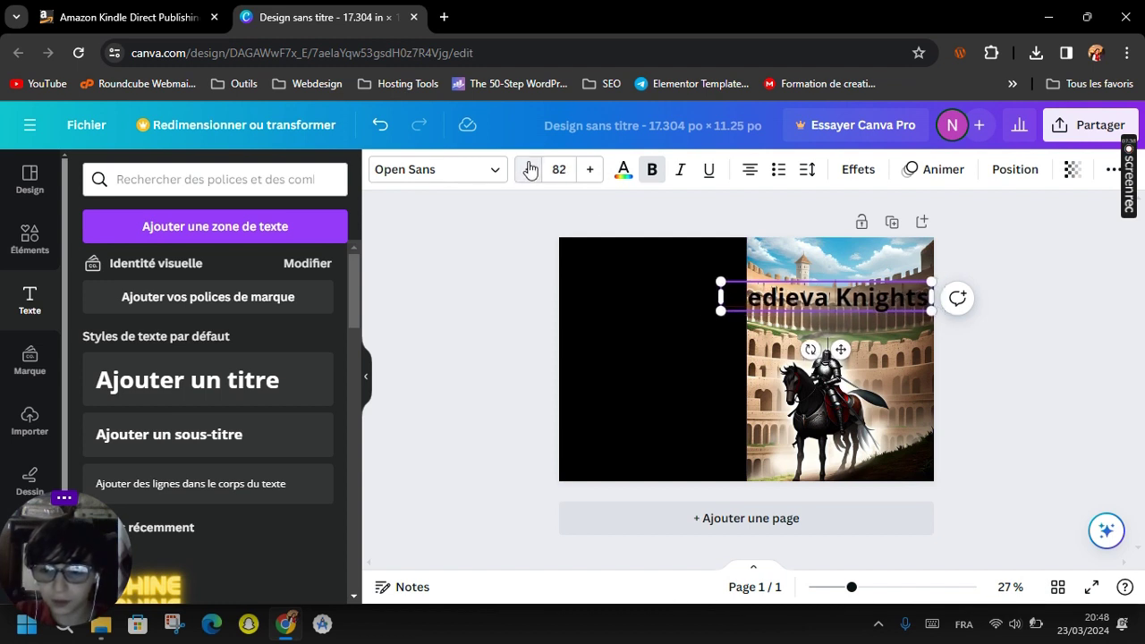
{"action": "left_click", "coordinate": [529, 169]}
{"action": "left_click", "coordinate": [529, 169]}
{"action": "left_click", "coordinate": [529, 169]}
{"action": "left_click", "coordinate": [529, 169]}
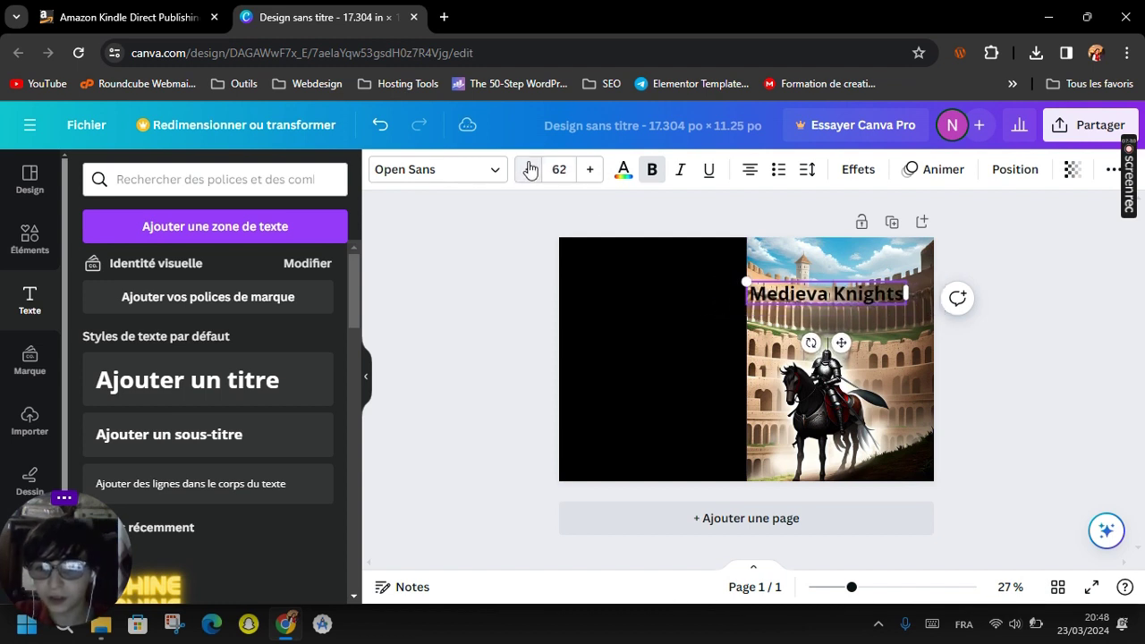
{"action": "left_click", "coordinate": [530, 169]}
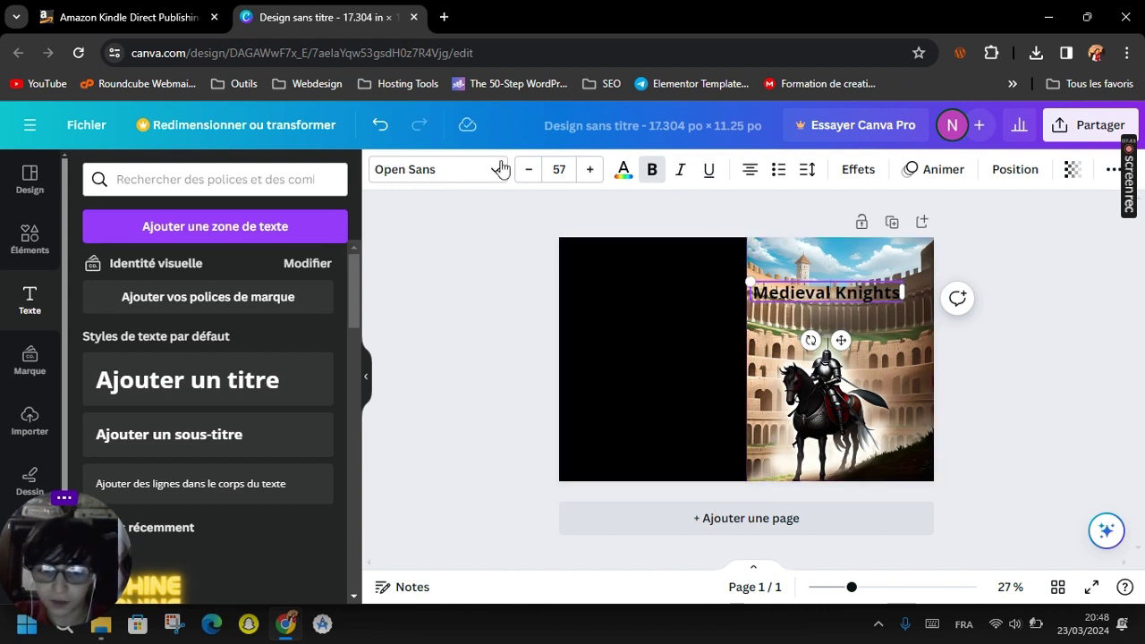
{"action": "left_click", "coordinate": [530, 169]}
{"action": "left_click", "coordinate": [530, 169]}
{"action": "left_click", "coordinate": [529, 169]}
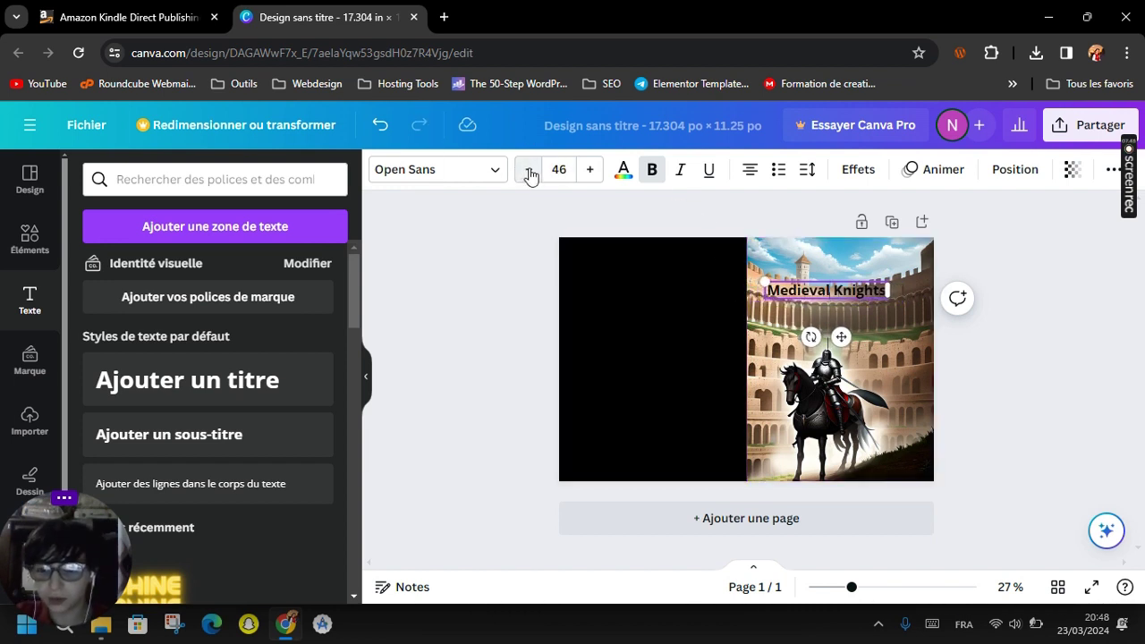
{"action": "left_click", "coordinate": [530, 169]}
{"action": "left_click", "coordinate": [530, 169]}
{"action": "left_click_drag", "start_coordinate": [841, 334], "coordinate": [855, 313]}
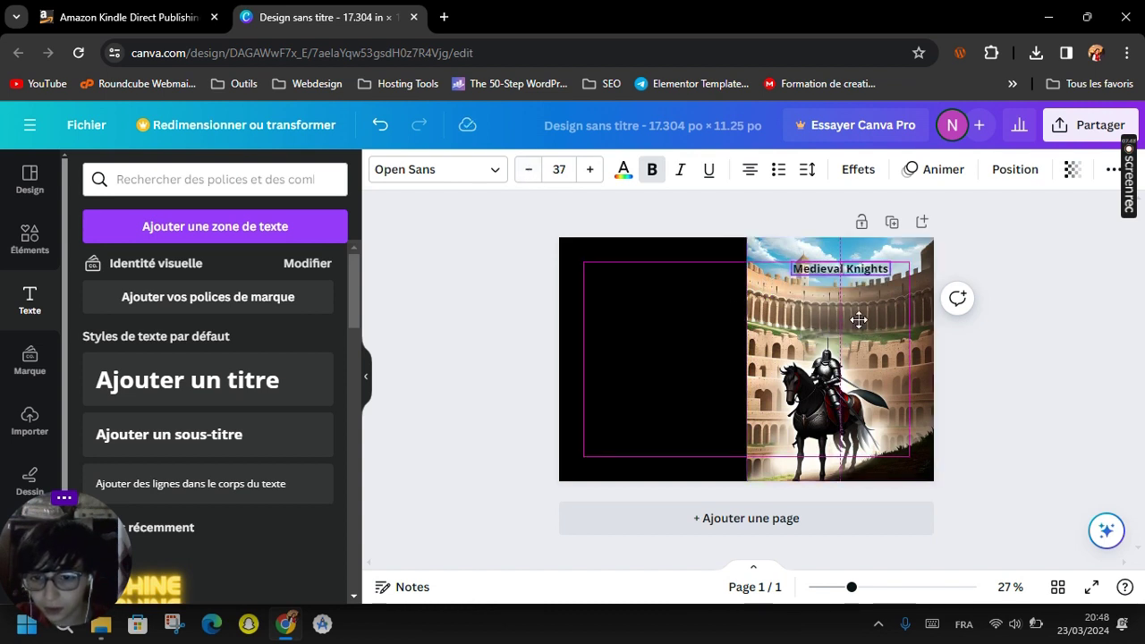
{"action": "left_click", "coordinate": [589, 169]}
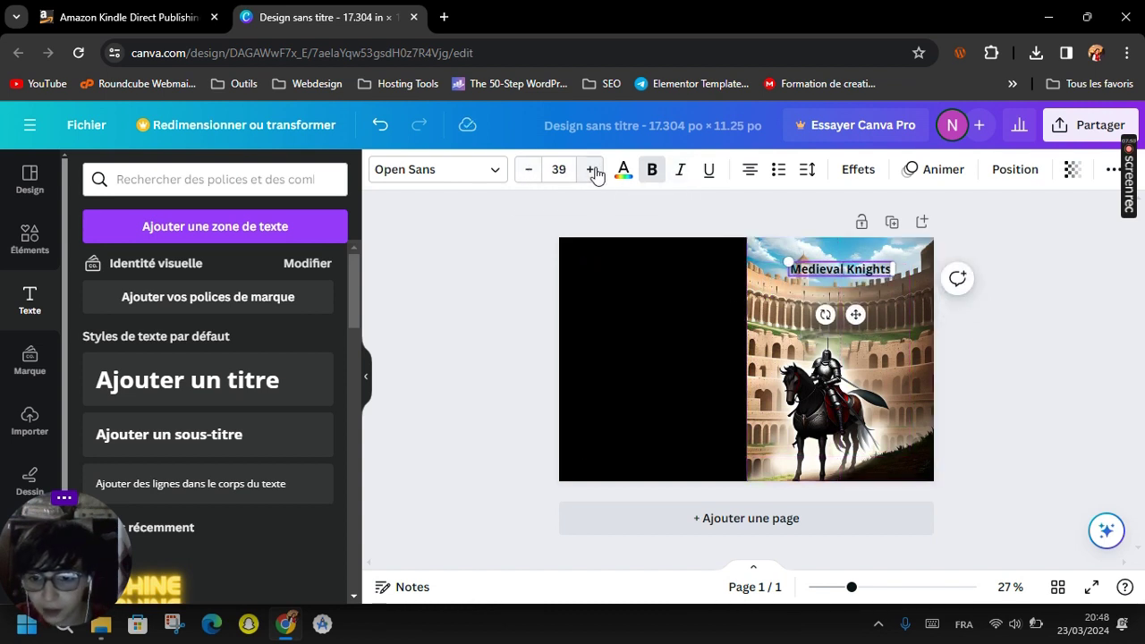
{"action": "left_click", "coordinate": [590, 169]}
Try the Vibes, Sacramento and Sceageus fonts on the title, then apply Dancing Script.
{"action": "left_click", "coordinate": [410, 175]}
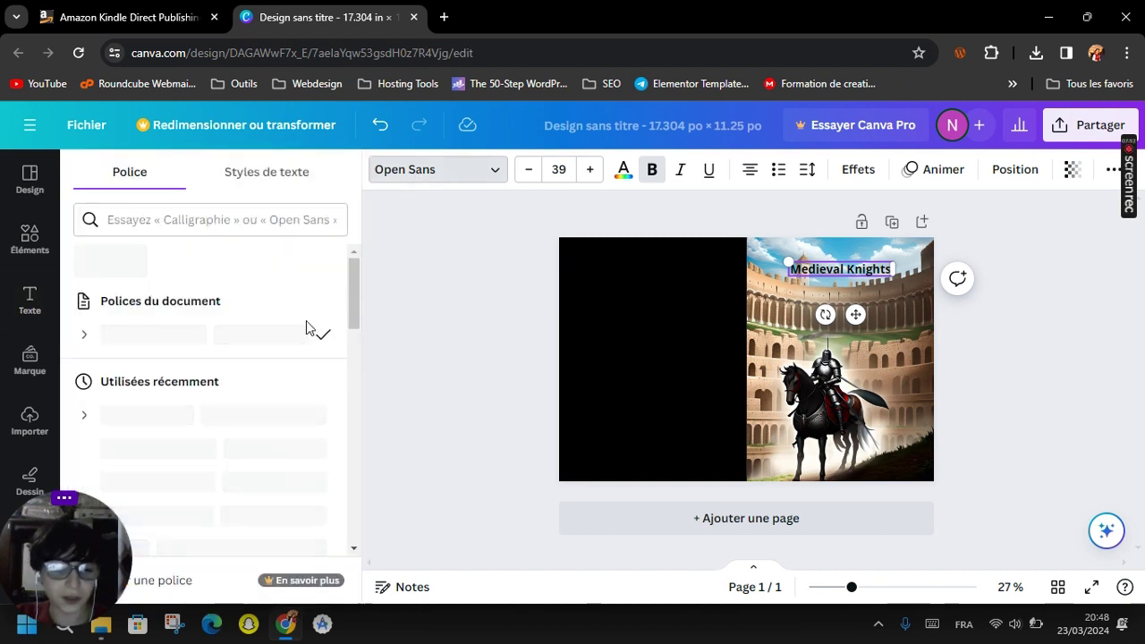
{"action": "scroll", "coordinate": [173, 367], "scroll_direction": "down", "scroll_amount": 2}
{"action": "scroll", "coordinate": [166, 354], "scroll_direction": "up", "scroll_amount": 1}
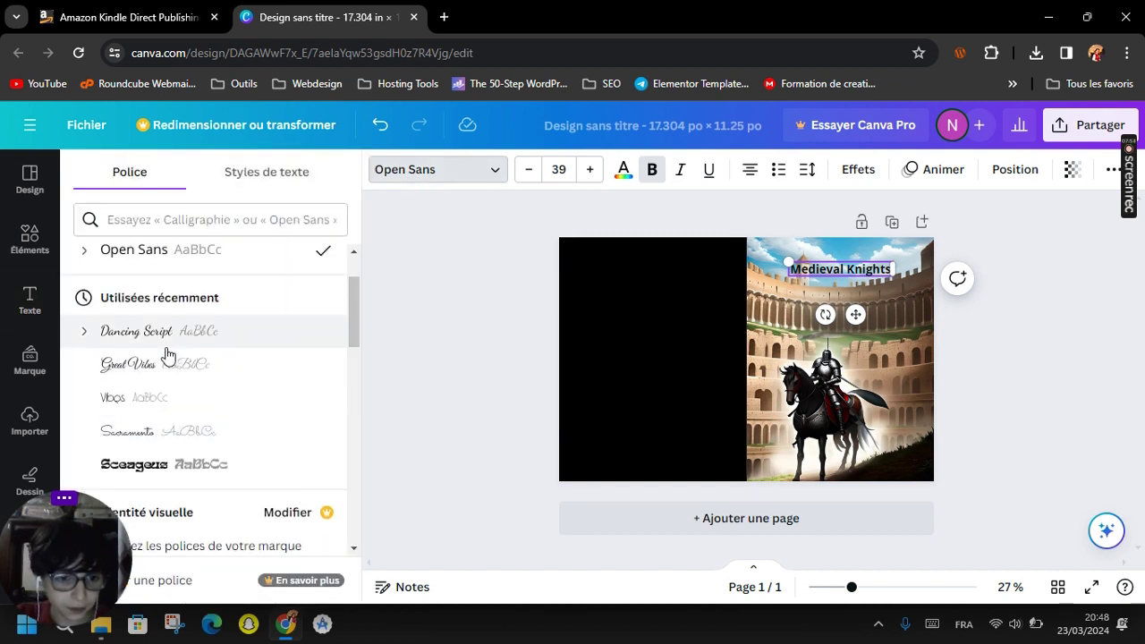
{"action": "left_click", "coordinate": [158, 400]}
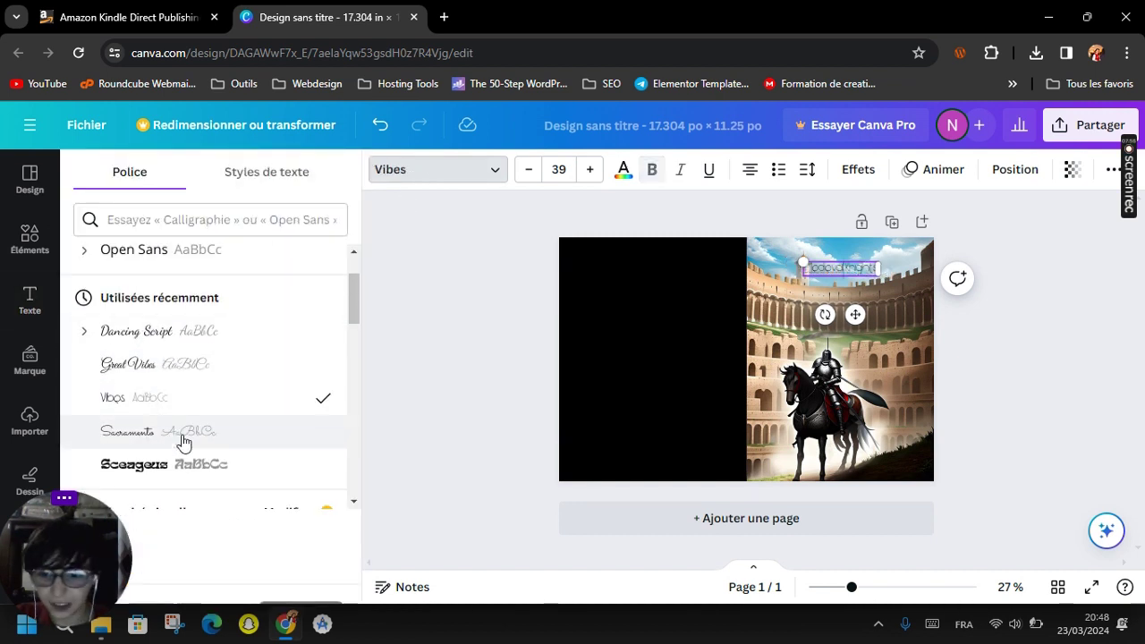
{"action": "left_click", "coordinate": [184, 438]}
{"action": "scroll", "coordinate": [183, 358], "scroll_direction": "down", "scroll_amount": 2}
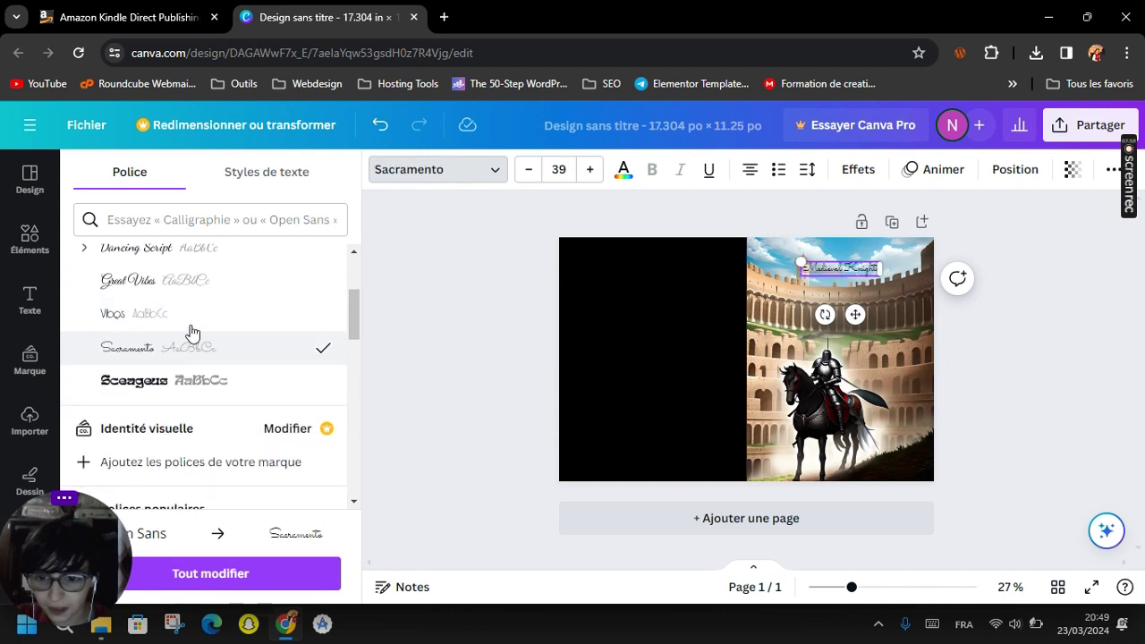
{"action": "left_click", "coordinate": [194, 383]}
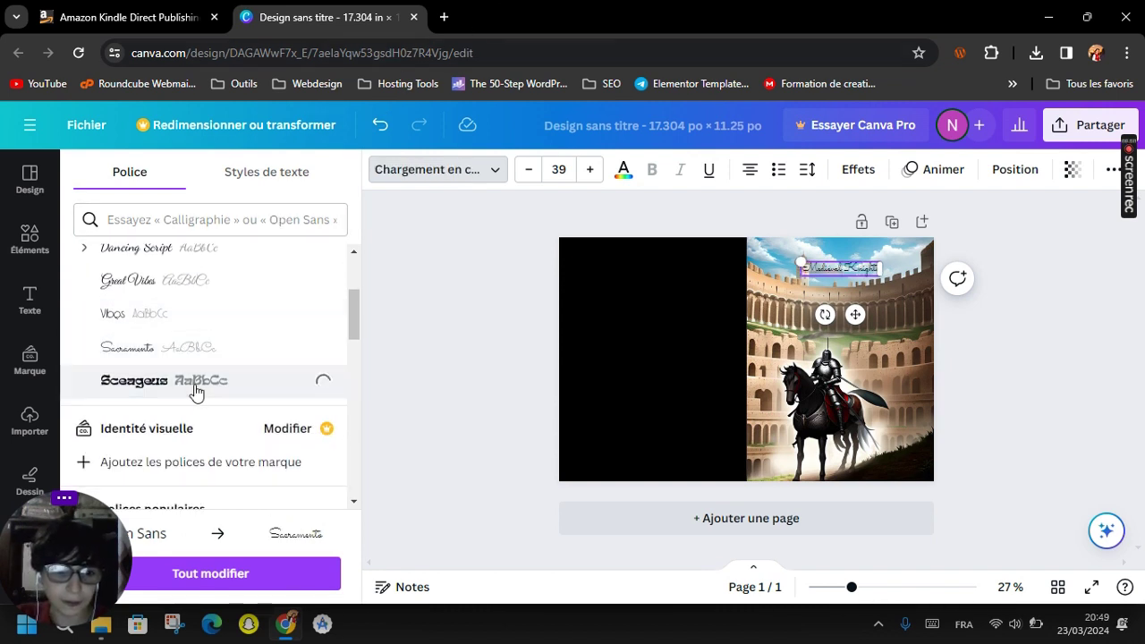
{"action": "scroll", "coordinate": [195, 365], "scroll_direction": "up", "scroll_amount": 2}
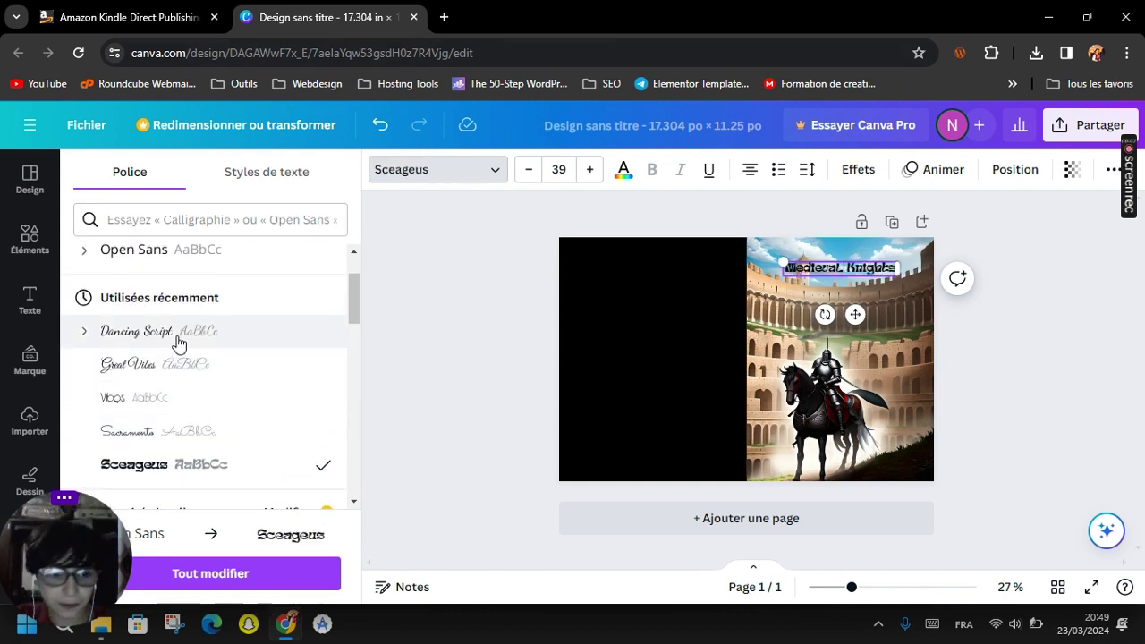
{"action": "left_click", "coordinate": [212, 338]}
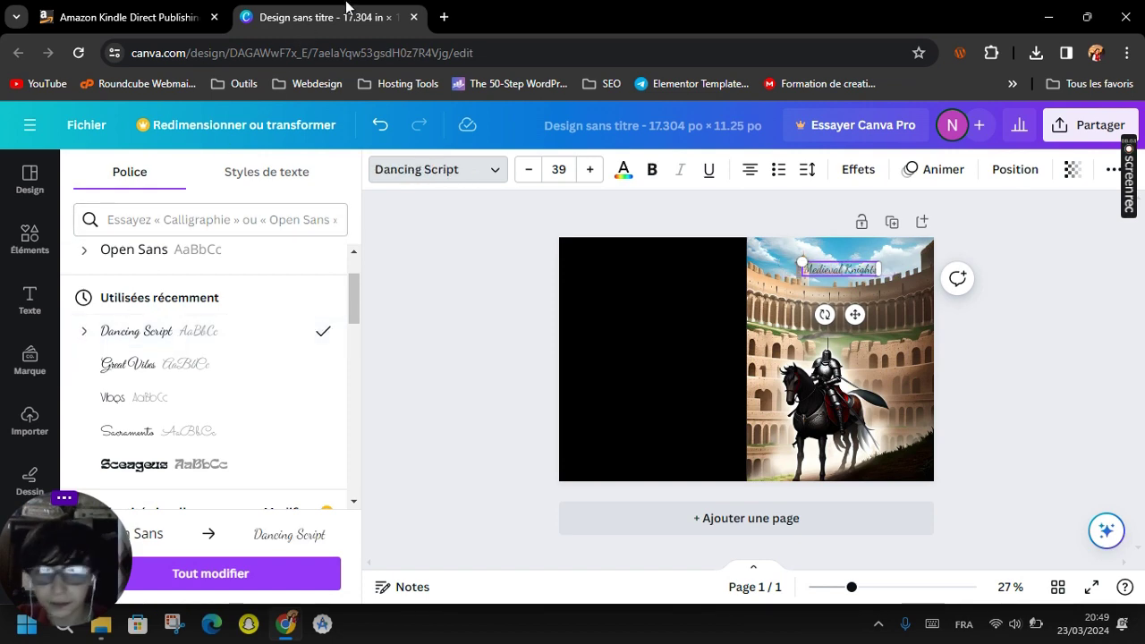
Open ChatGPT in a new browser tab, leaving the Canva design open.
{"action": "left_click", "coordinate": [443, 15]}
{"action": "left_click", "coordinate": [403, 56]}
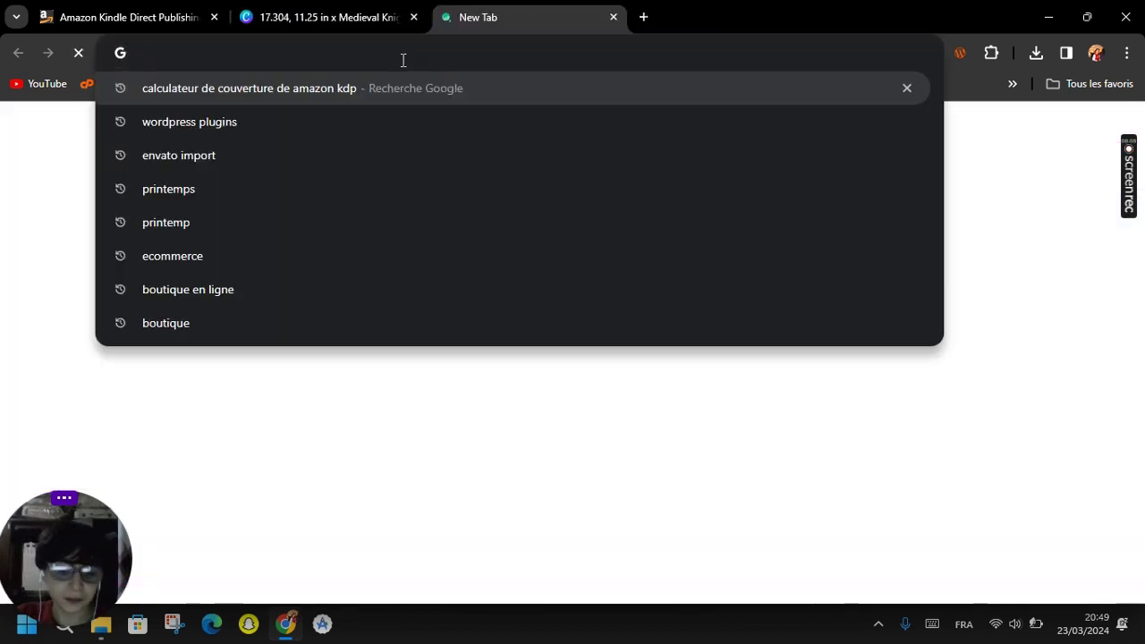
{"action": "type", "text": "chat"}
{"action": "key", "text": "Return"}
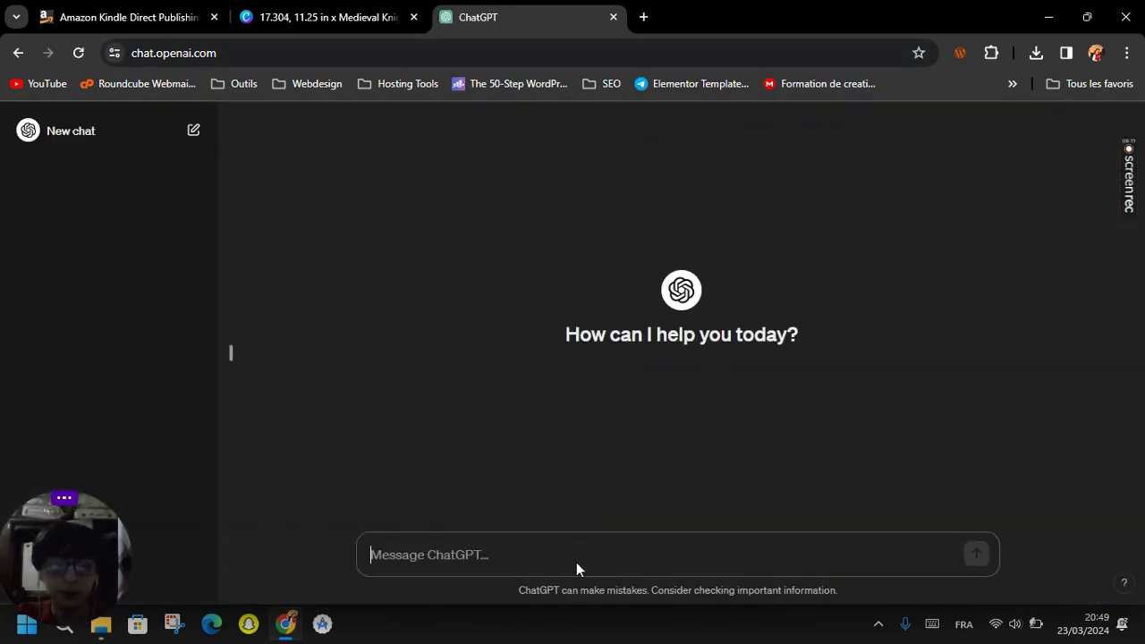
Ask ChatGPT "quel est la police d'ecriture la plus bonne pour derire les chevalier sur canva".
{"action": "type", "text": "quel est la pol"}
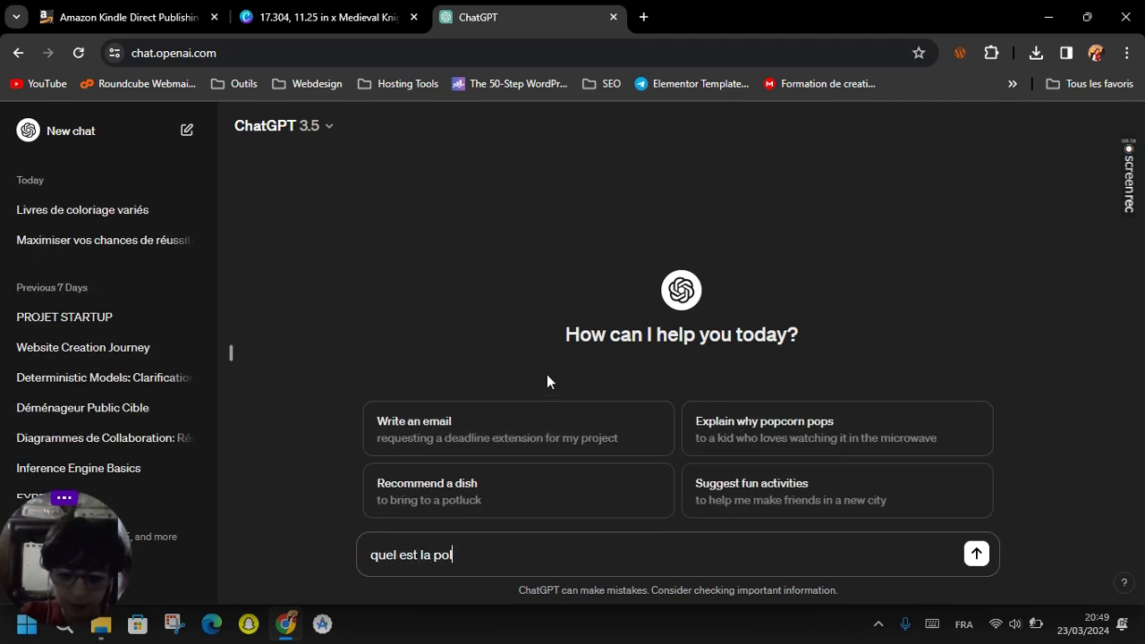
{"action": "type", "text": "ice d'ec"}
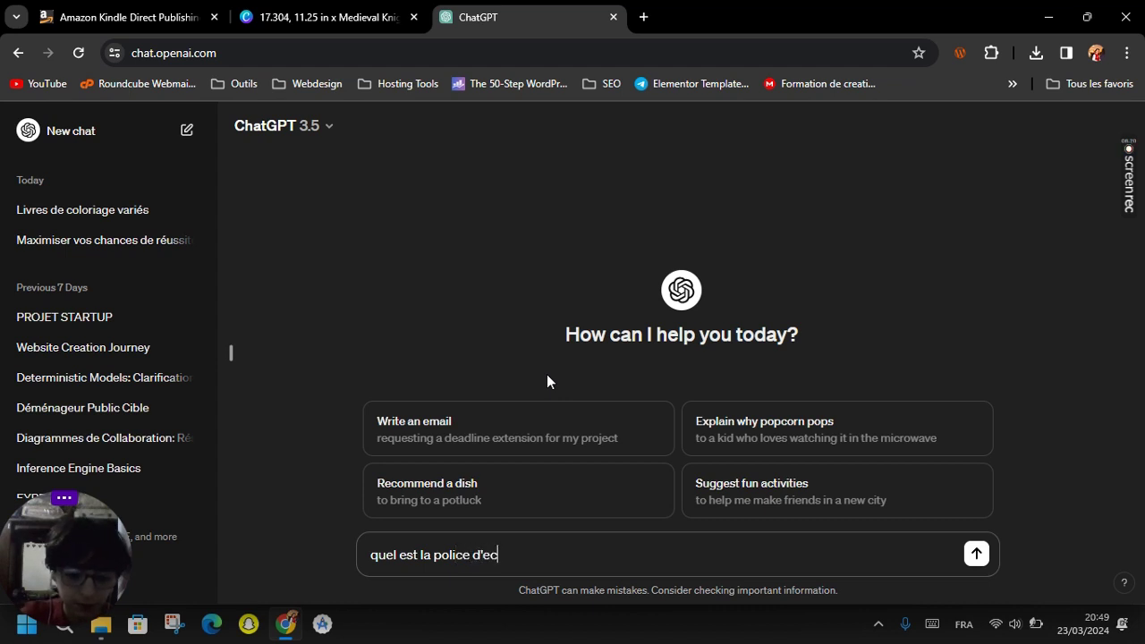
{"action": "type", "text": "riture la"}
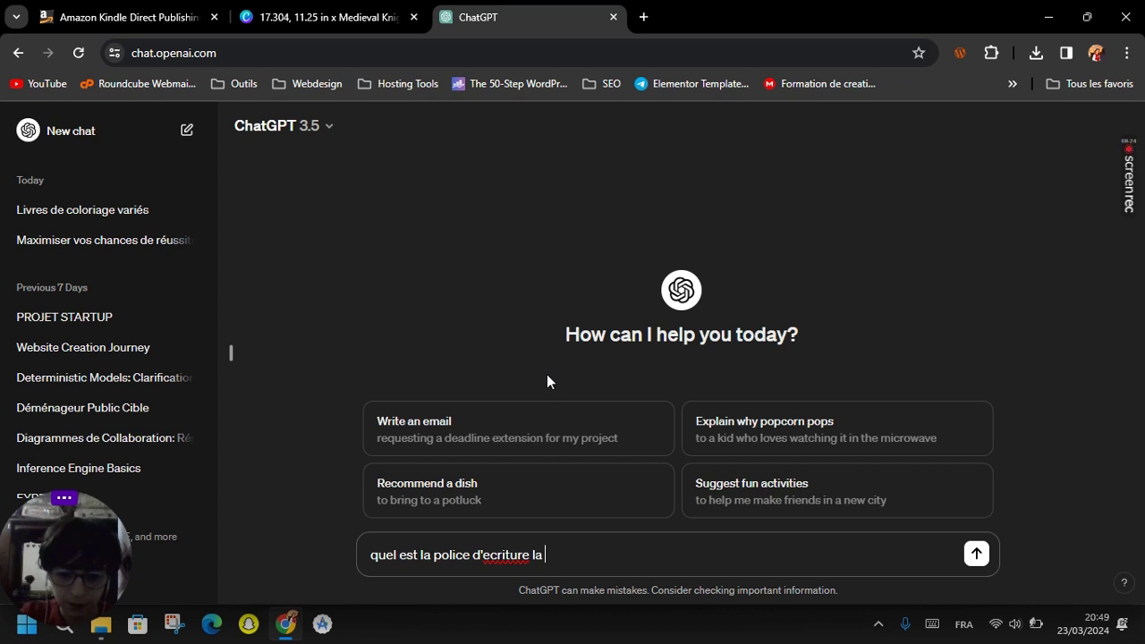
{"action": "type", "text": " plu"}
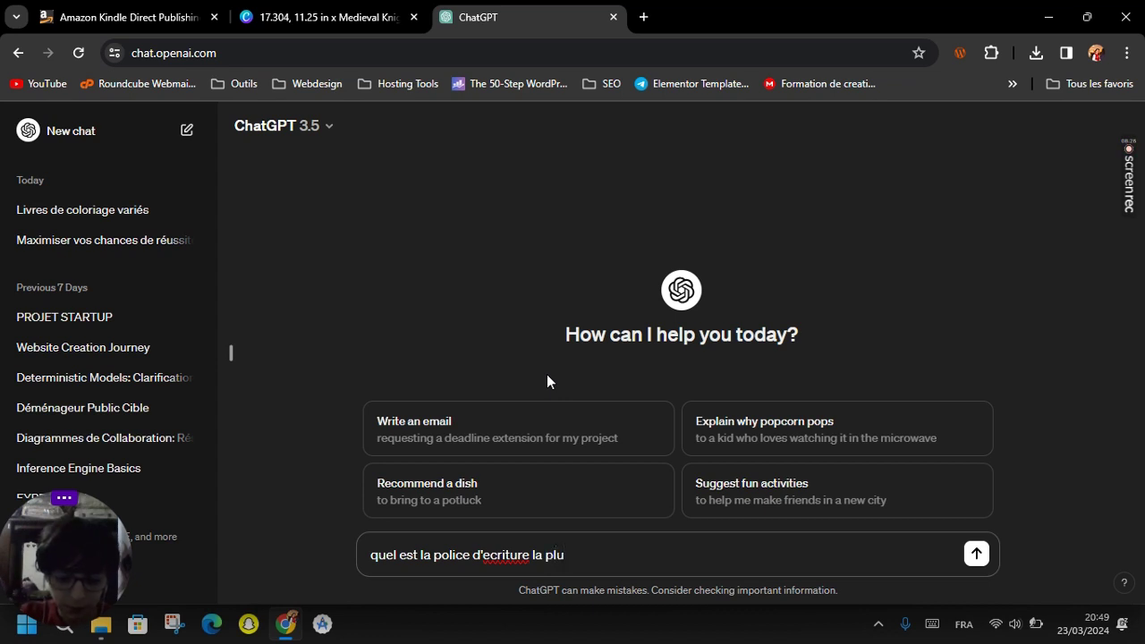
{"action": "type", "text": "s bonne pour derire les chevalier sur canva"}
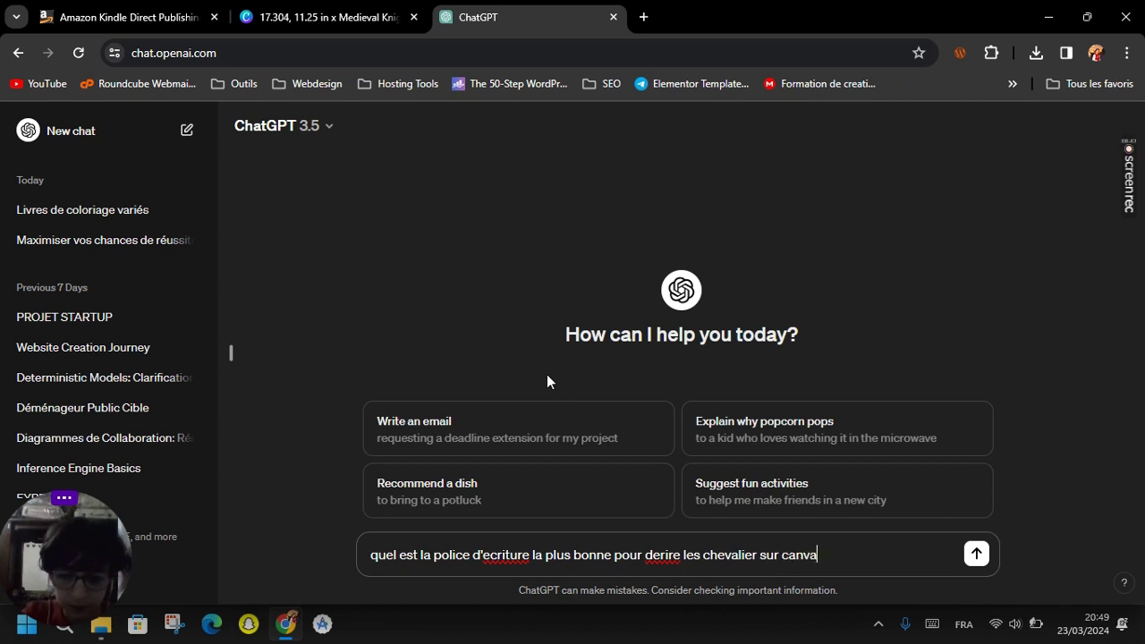
{"action": "key", "text": "Return"}
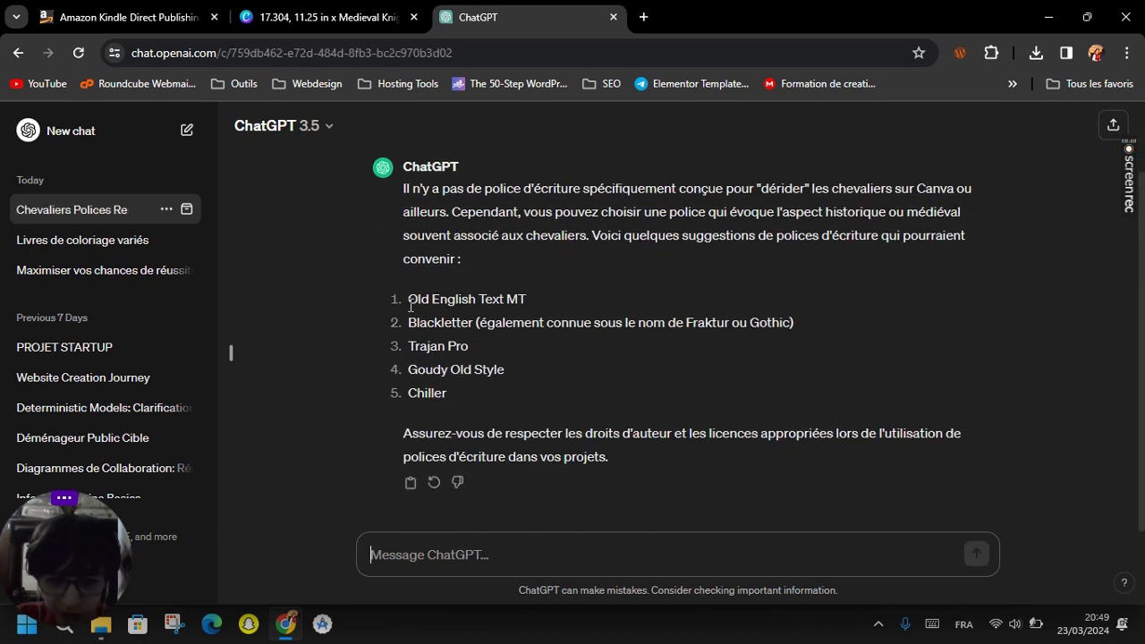
Copy "Old English Text MT" from ChatGPT's answer, search Canva's fonts for it and apply Engravers' Old English BT to the title.
{"action": "left_click_drag", "start_coordinate": [410, 307], "coordinate": [528, 302]}
{"action": "key", "text": "ctrl+c"}
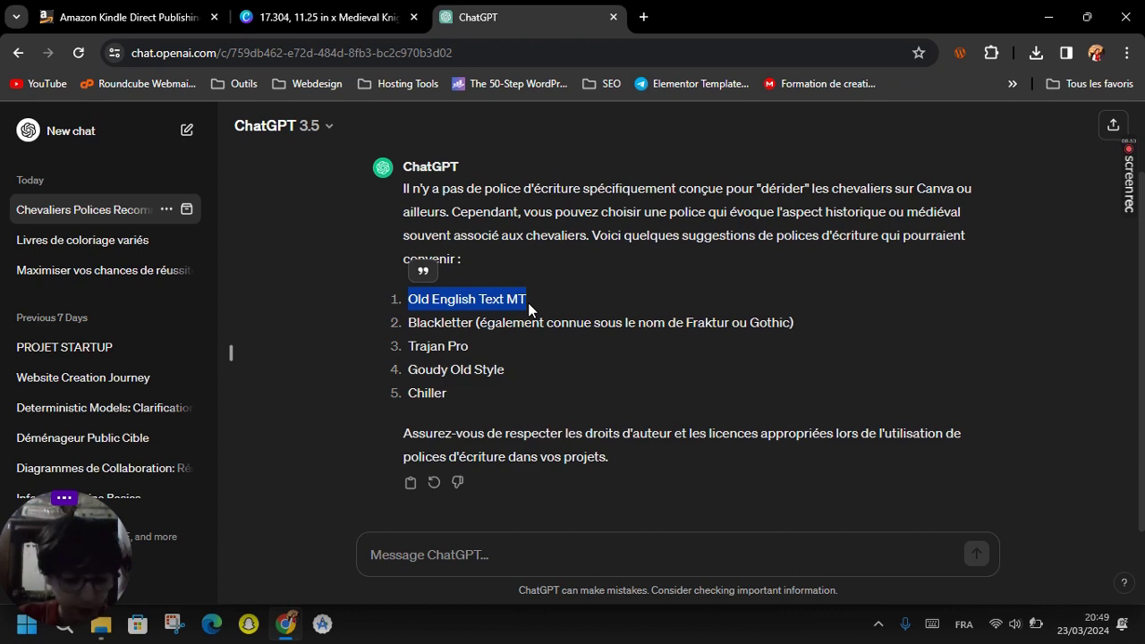
{"action": "left_click", "coordinate": [326, 17]}
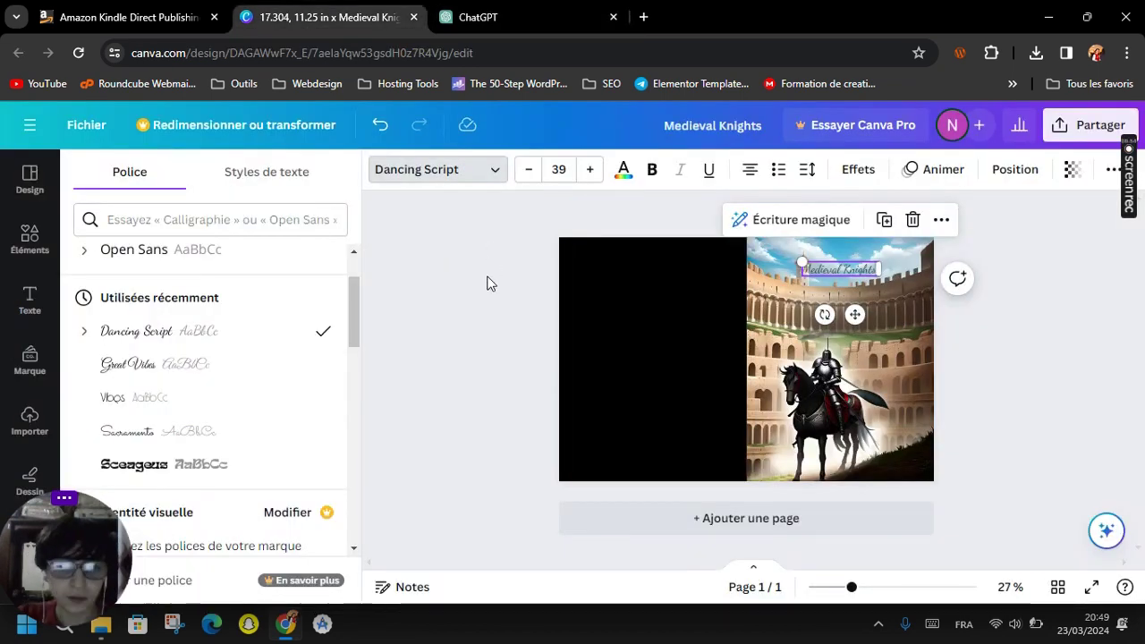
{"action": "left_click", "coordinate": [227, 224]}
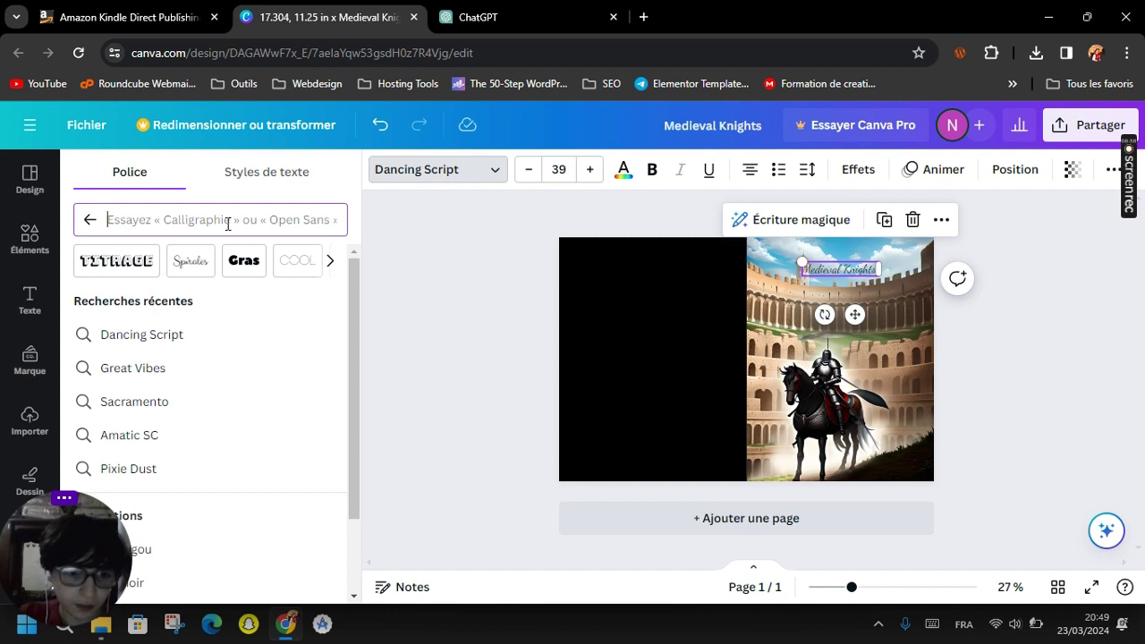
{"action": "key", "text": "ctrl+v"}
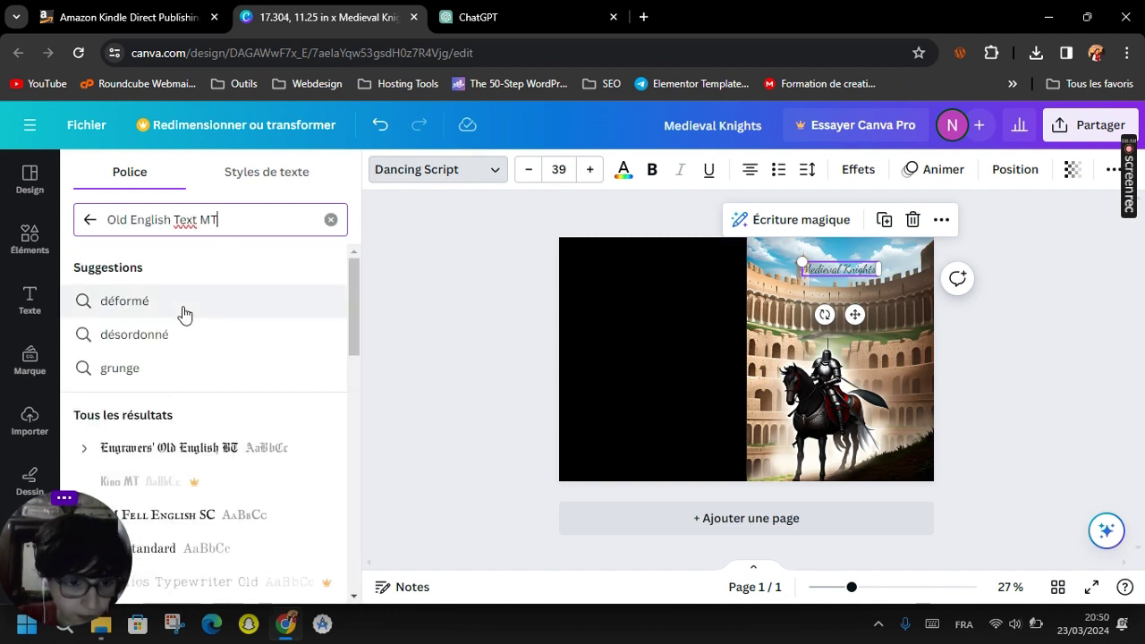
{"action": "scroll", "coordinate": [177, 331], "scroll_direction": "down", "scroll_amount": 2}
{"action": "left_click", "coordinate": [194, 281]}
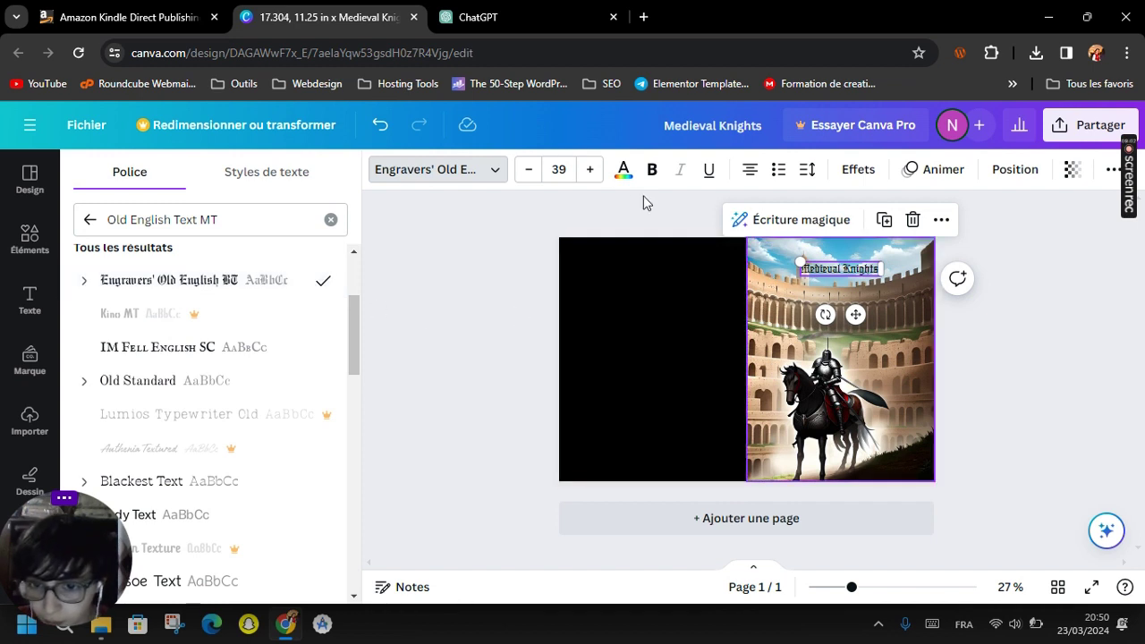
Increase the "Medieval Knights" title's font size to 47.
{"action": "left_click", "coordinate": [590, 169]}
{"action": "left_click", "coordinate": [590, 169]}
{"action": "left_click", "coordinate": [591, 170]}
{"action": "left_click", "coordinate": [590, 169]}
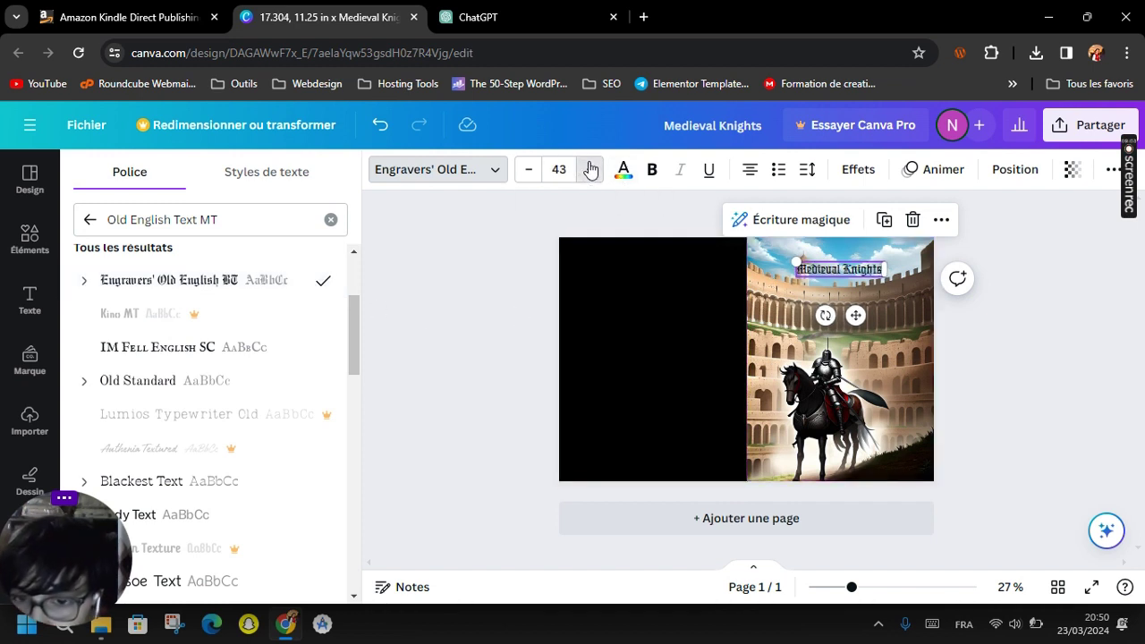
{"action": "left_click", "coordinate": [590, 169]}
{"action": "left_click", "coordinate": [591, 169]}
{"action": "left_click", "coordinate": [591, 169]}
{"action": "left_click", "coordinate": [590, 169]}
{"action": "key", "text": "Escape"}
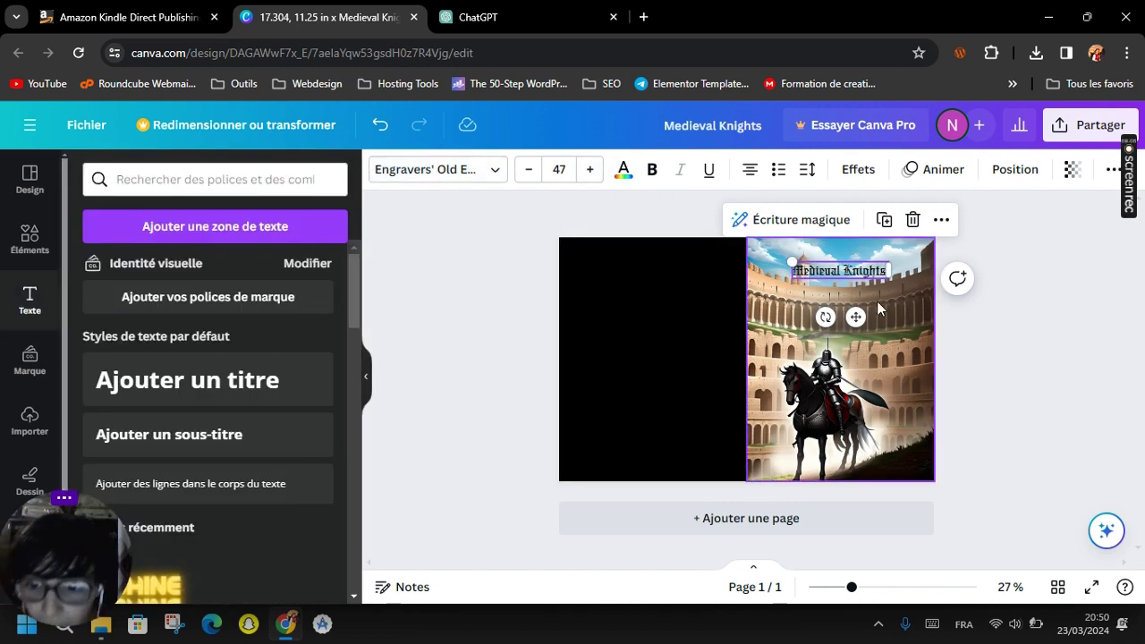
Copy "Trajan Pro" from ChatGPT's answer, search Canva's fonts for it and try the Program font on the title.
{"action": "left_click", "coordinate": [512, 7]}
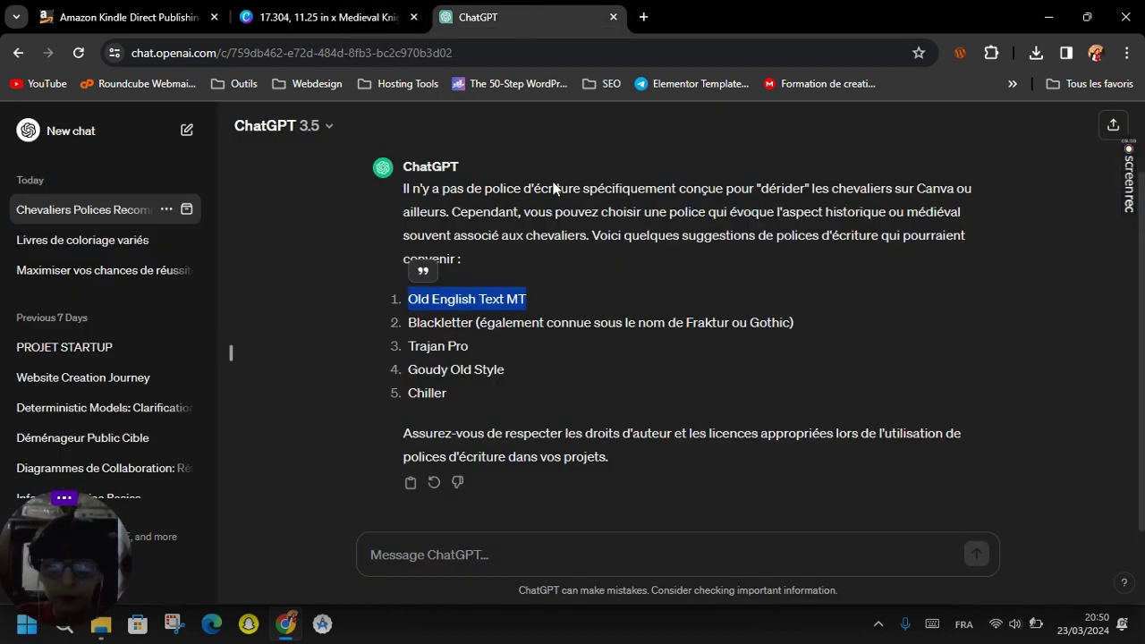
{"action": "left_click", "coordinate": [434, 329]}
{"action": "left_click_drag", "start_coordinate": [410, 351], "coordinate": [507, 359]}
{"action": "key", "text": "ctrl+c"}
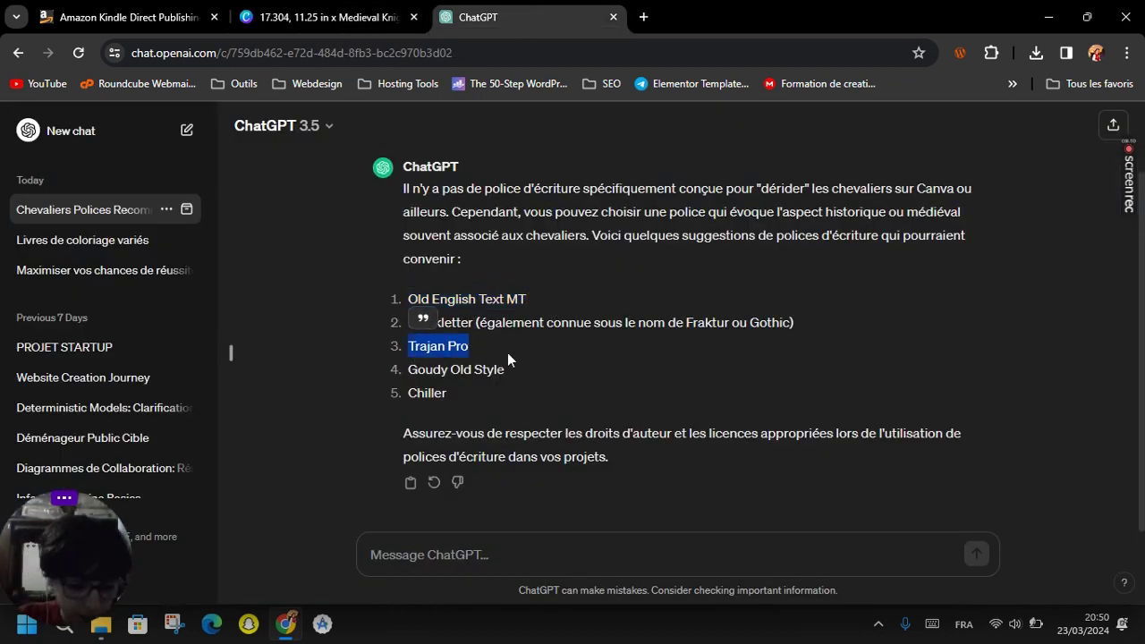
{"action": "left_click", "coordinate": [322, 17]}
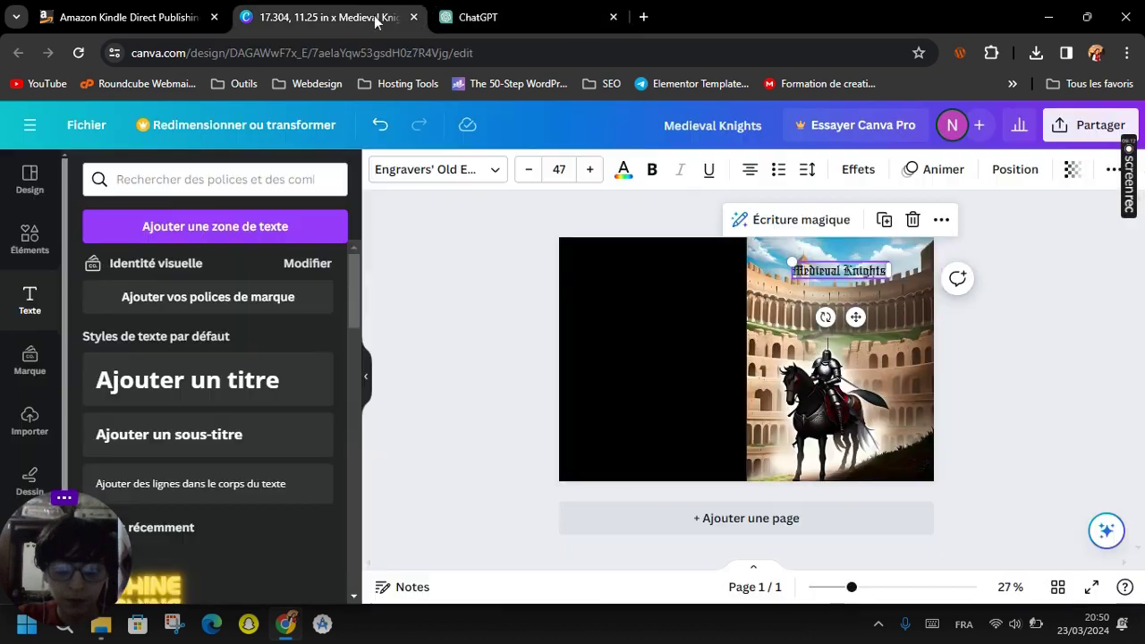
{"action": "left_click", "coordinate": [472, 172]}
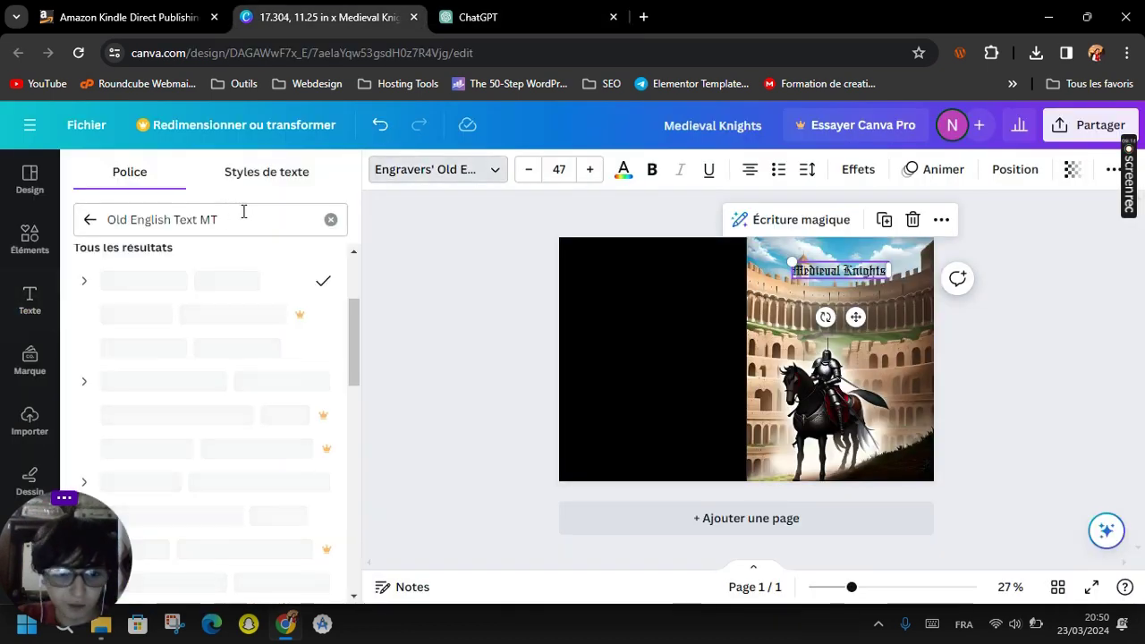
{"action": "left_click", "coordinate": [331, 223]}
{"action": "key", "text": "ctrl+v"}
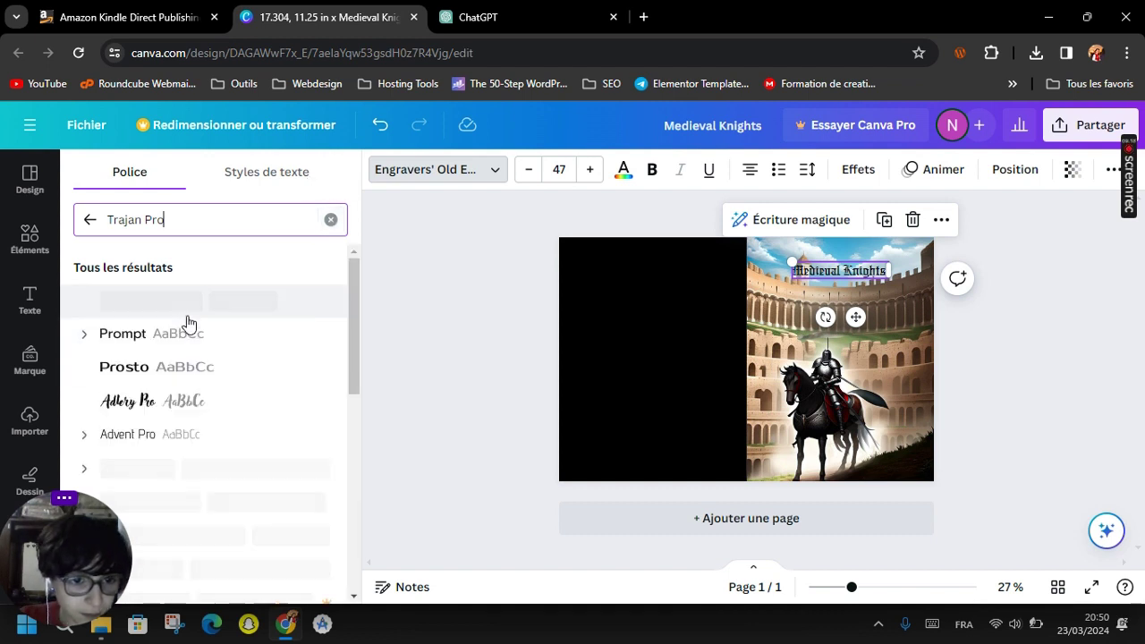
{"action": "left_click", "coordinate": [176, 315]}
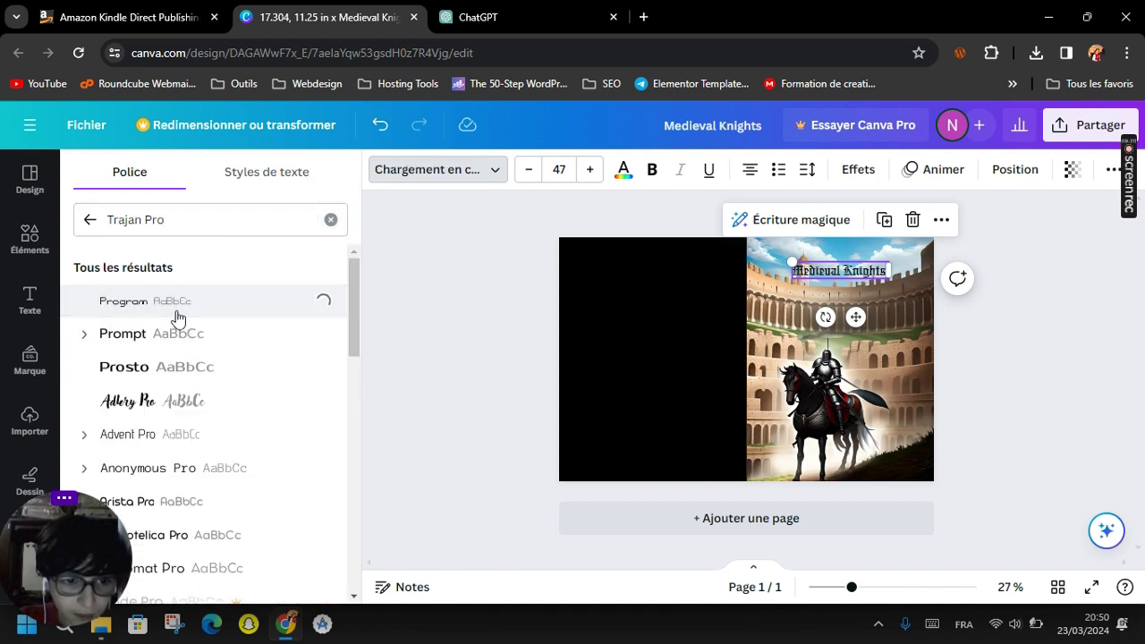
Copy "Goudy Old Style" from ChatGPT's answer, search Canva's fonts for it and apply Kompot Styled to the title.
{"action": "left_click", "coordinate": [478, 17]}
{"action": "left_click_drag", "start_coordinate": [511, 371], "coordinate": [407, 369]}
{"action": "key", "text": "ctrl+c"}
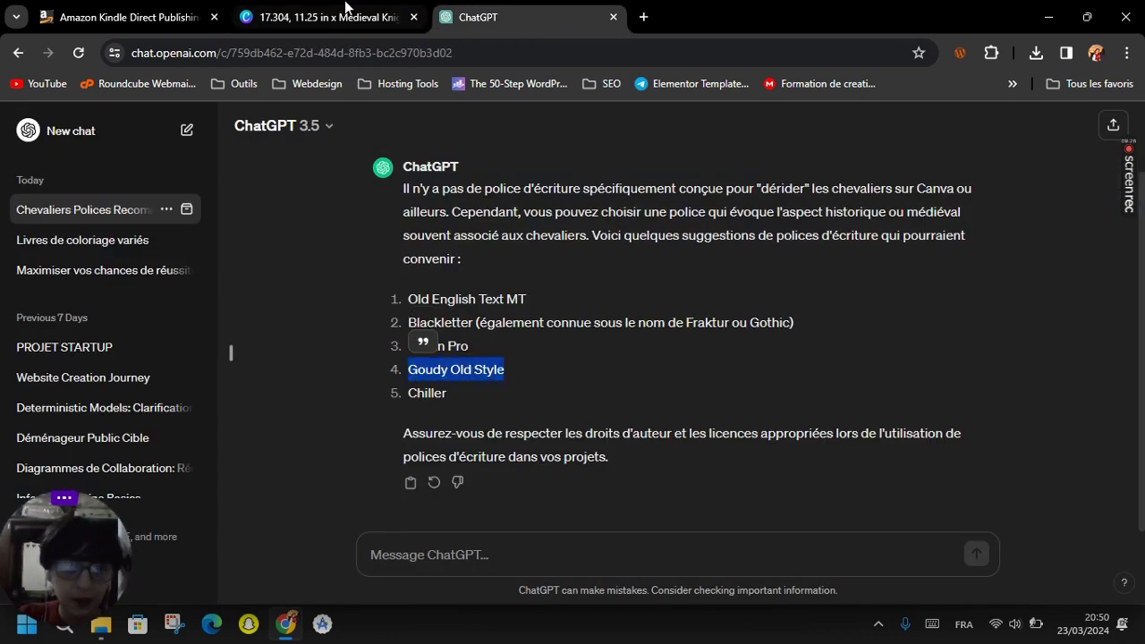
{"action": "left_click", "coordinate": [319, 17]}
{"action": "left_click", "coordinate": [331, 220]}
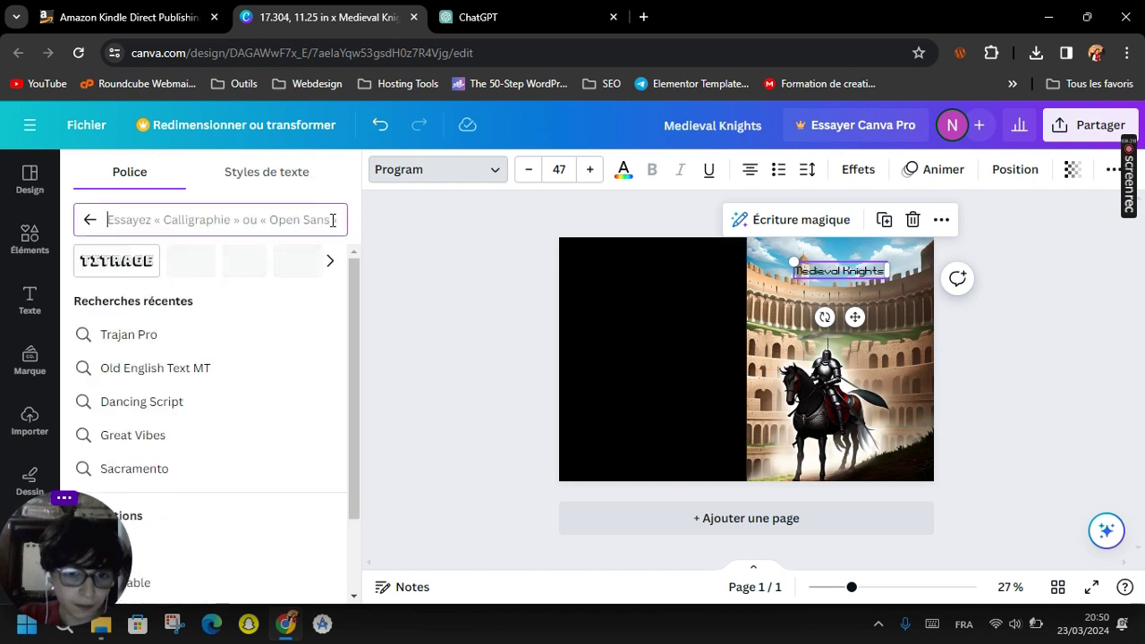
{"action": "key", "text": "ctrl+v"}
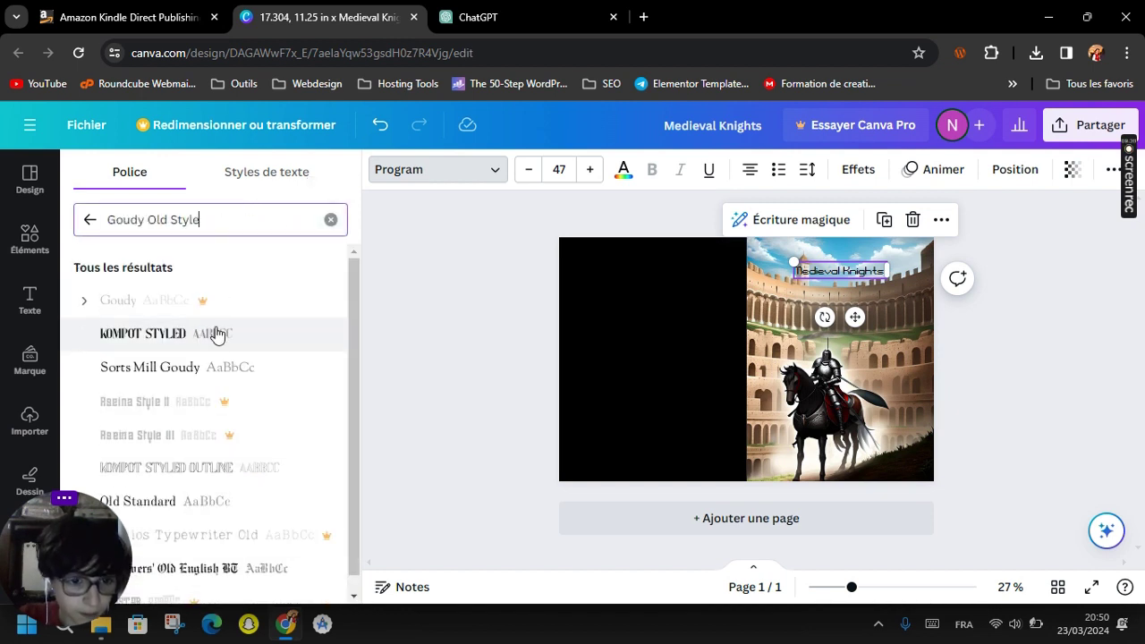
{"action": "left_click", "coordinate": [213, 333]}
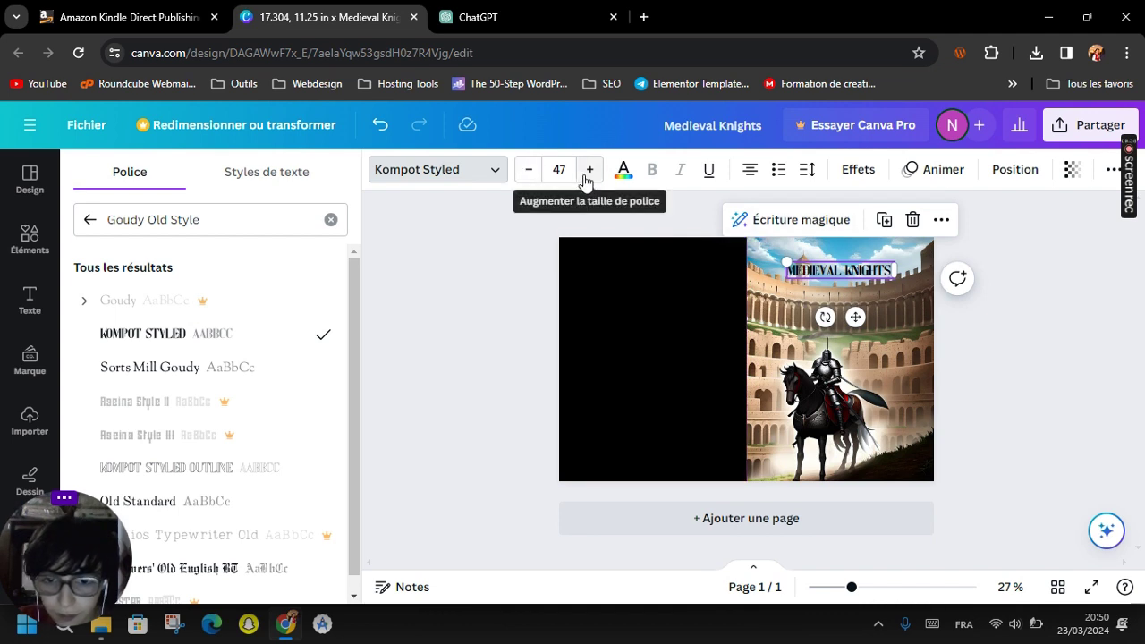
Reduce the title's font size to 46 and deselect the title.
{"action": "left_click", "coordinate": [526, 171]}
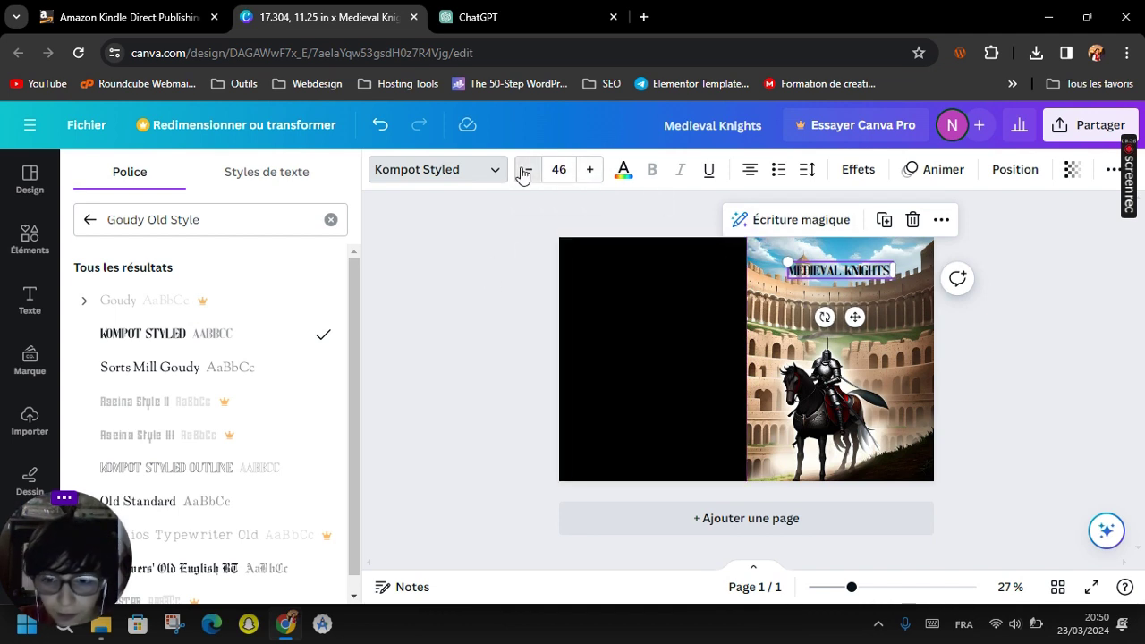
{"action": "left_click", "coordinate": [495, 255]}
{"action": "left_click", "coordinate": [769, 322]}
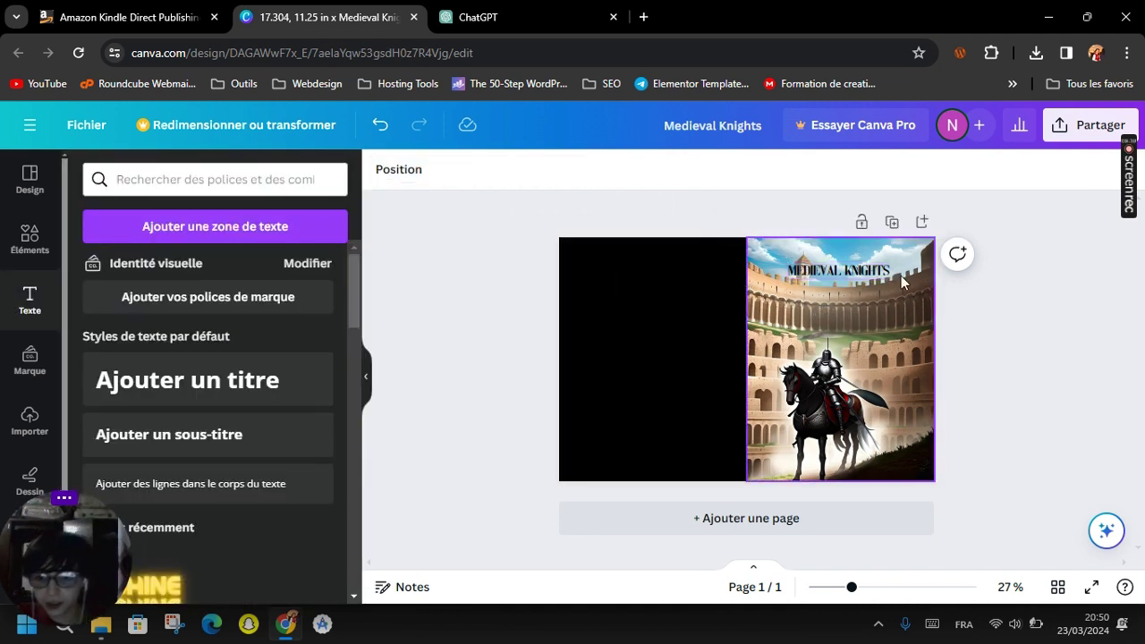
Sample the pale sky colour from the artwork for the title's text, then shift it to a vivid red, #FF0036.
{"action": "left_click", "coordinate": [800, 277]}
{"action": "left_click", "coordinate": [623, 170]}
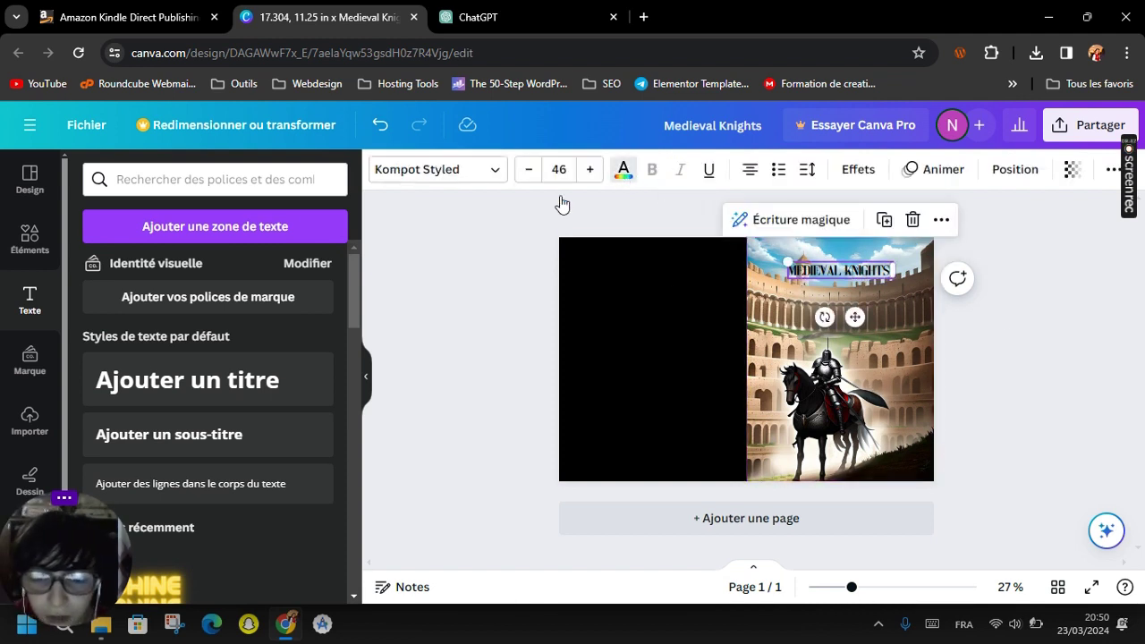
{"action": "left_click", "coordinate": [91, 270]}
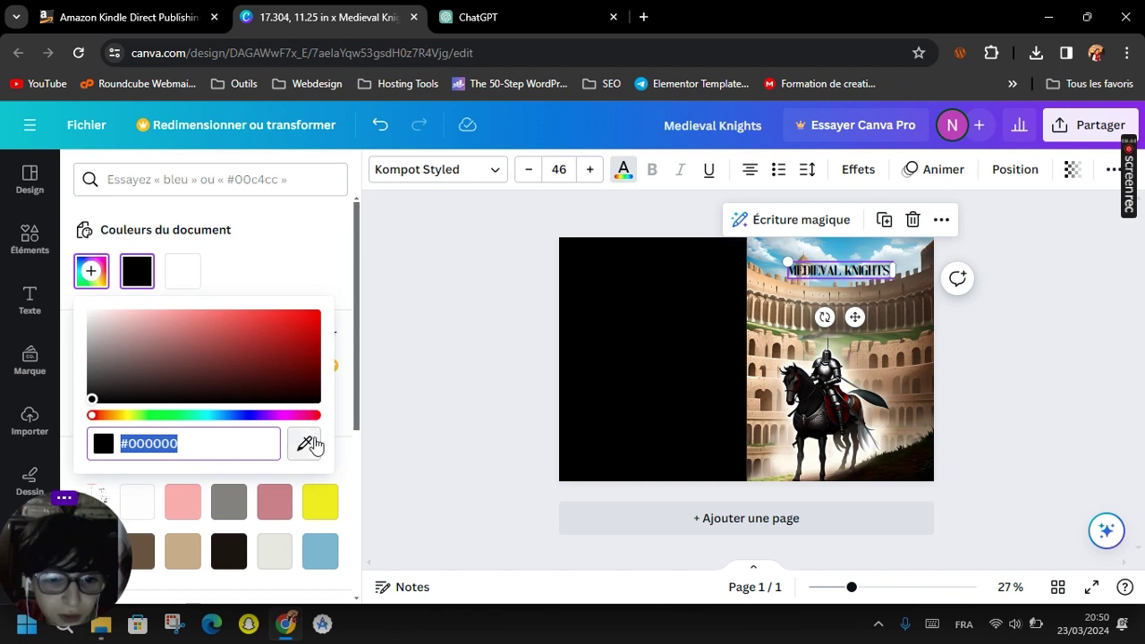
{"action": "left_click", "coordinate": [304, 443]}
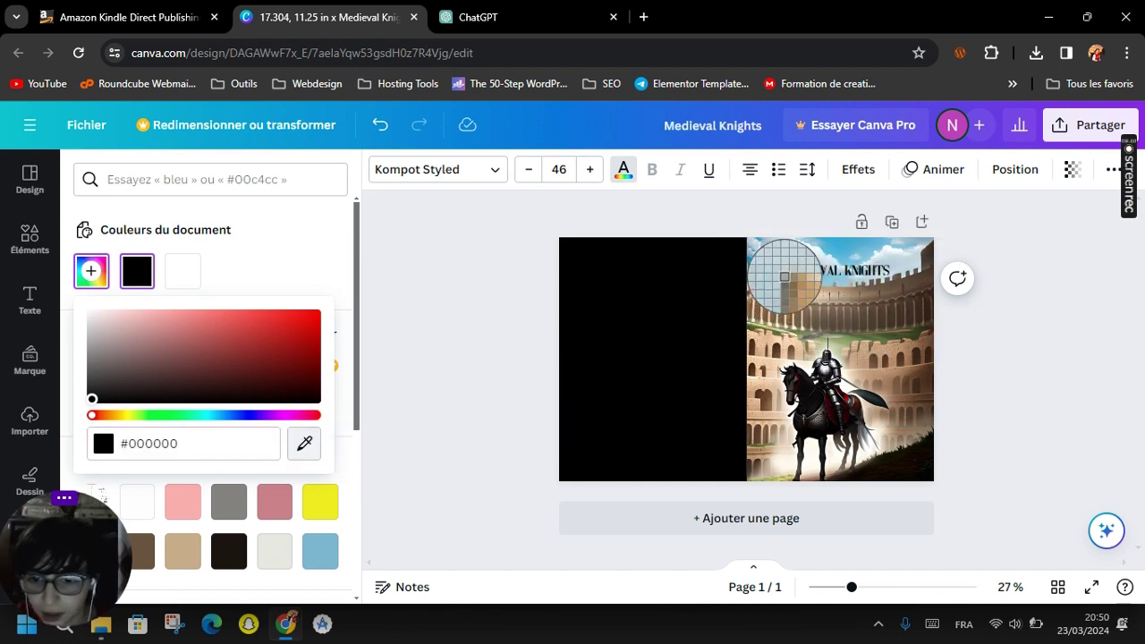
{"action": "left_click", "coordinate": [784, 277]}
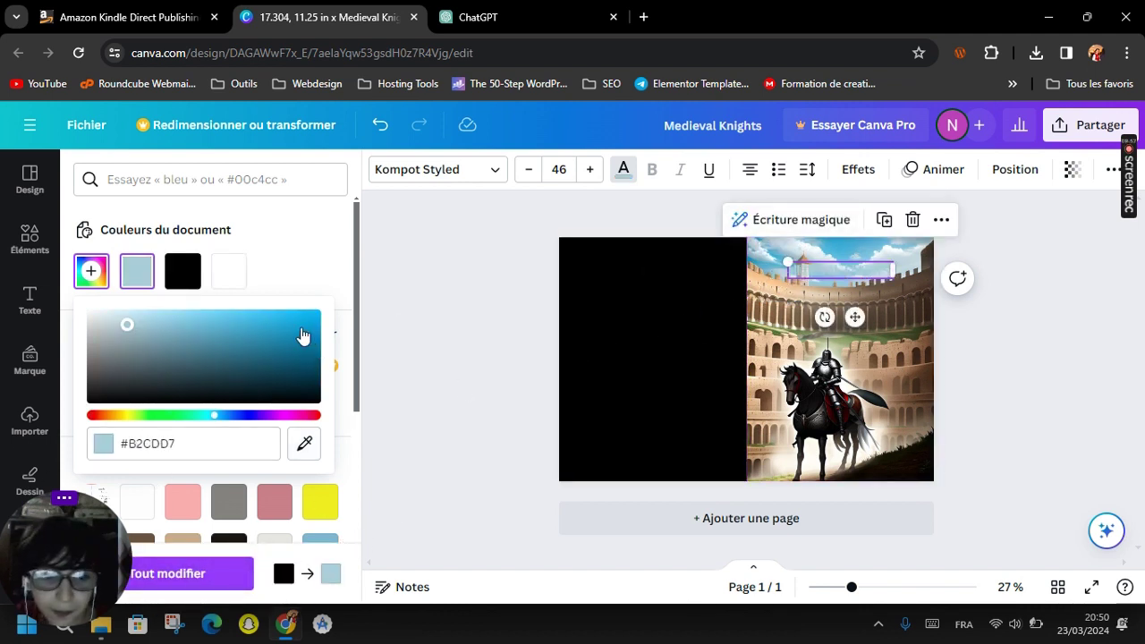
{"action": "left_click_drag", "start_coordinate": [302, 335], "coordinate": [345, 306]}
{"action": "left_click_drag", "start_coordinate": [214, 415], "coordinate": [173, 415]}
{"action": "mouse_move", "coordinate": [308, 423]}
{"action": "left_mouse_down"}
{"action": "mouse_move", "coordinate": [324, 425]}
{"action": "mouse_move", "coordinate": [309, 418]}
{"action": "left_mouse_up"}
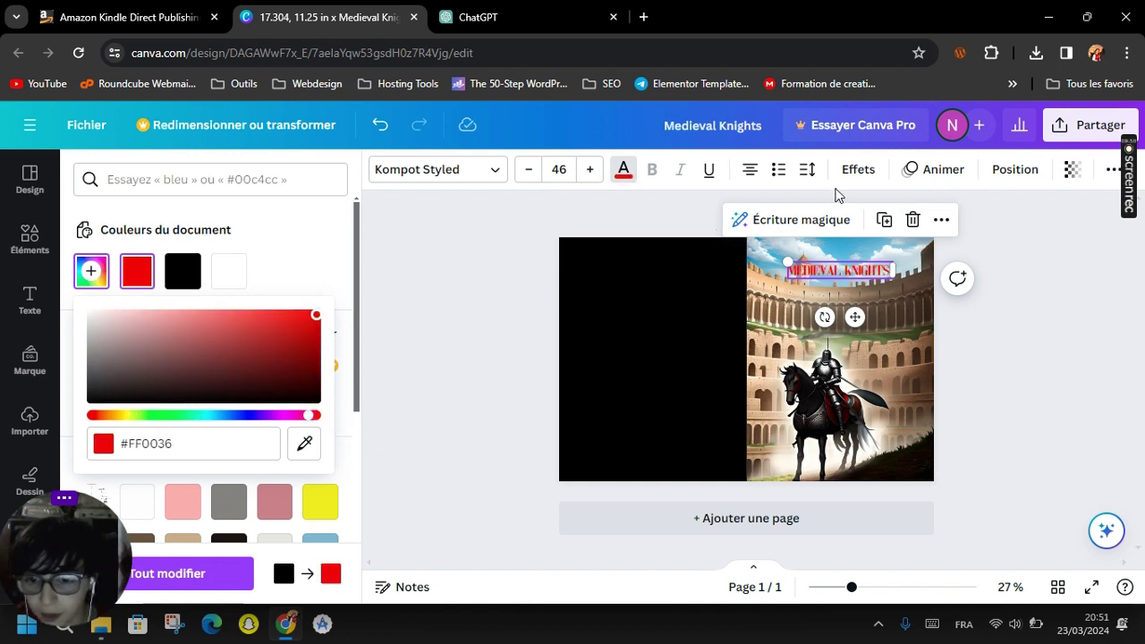
Apply the Neon (Néon) text effect to the title with an intensity of 100.
{"action": "left_click", "coordinate": [861, 170]}
{"action": "scroll", "coordinate": [286, 366], "scroll_direction": "down", "scroll_amount": 2}
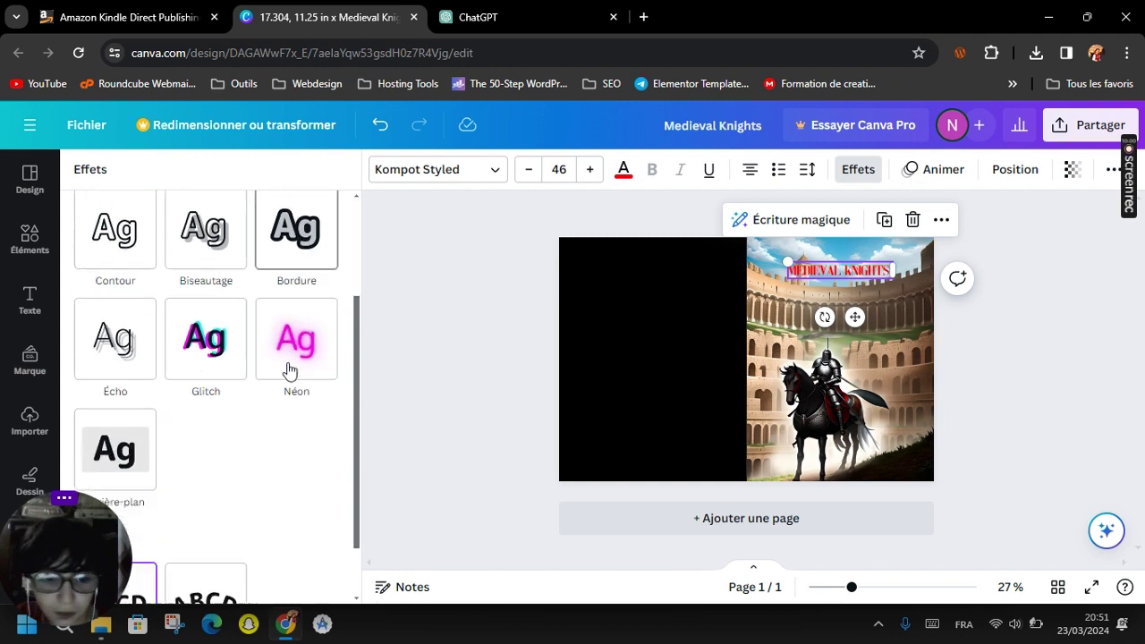
{"action": "left_click", "coordinate": [296, 331]}
{"action": "left_click_drag", "start_coordinate": [188, 449], "coordinate": [367, 449]}
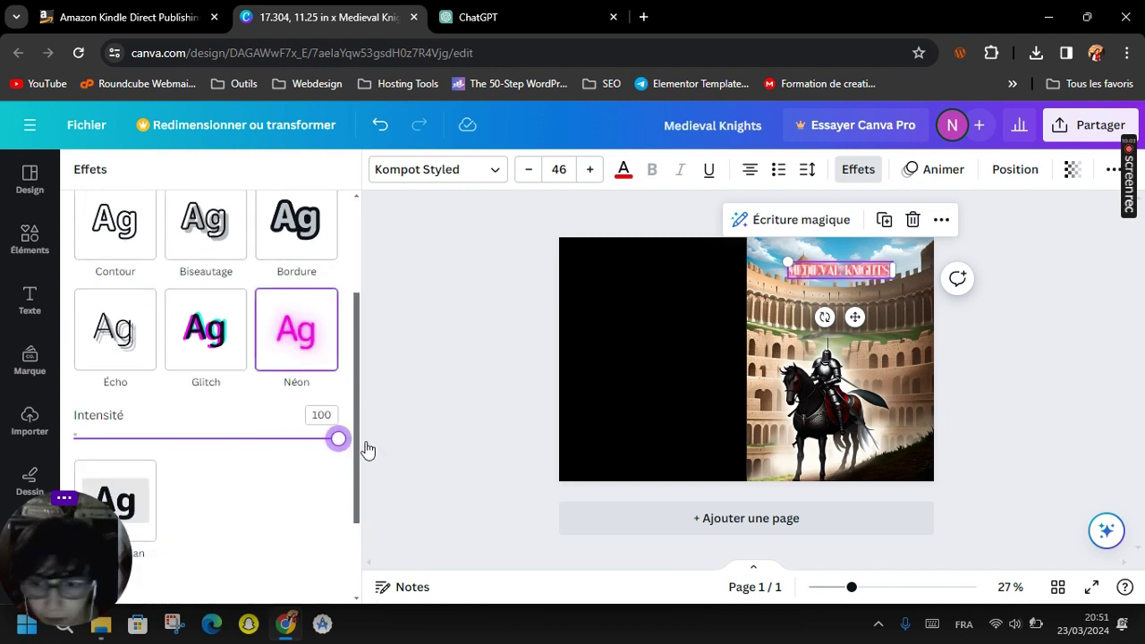
{"action": "left_click", "coordinate": [467, 374]}
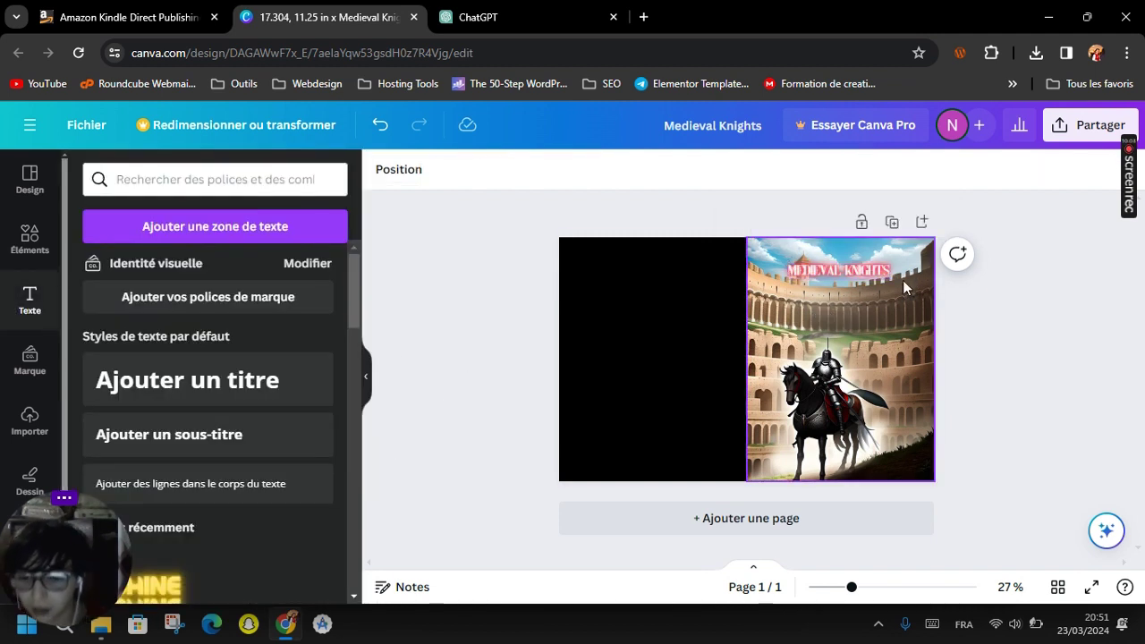
Add a heading text box reading "Coloirng Book" on the front cover, below the Medieval Knights title.
{"action": "left_click", "coordinate": [169, 388]}
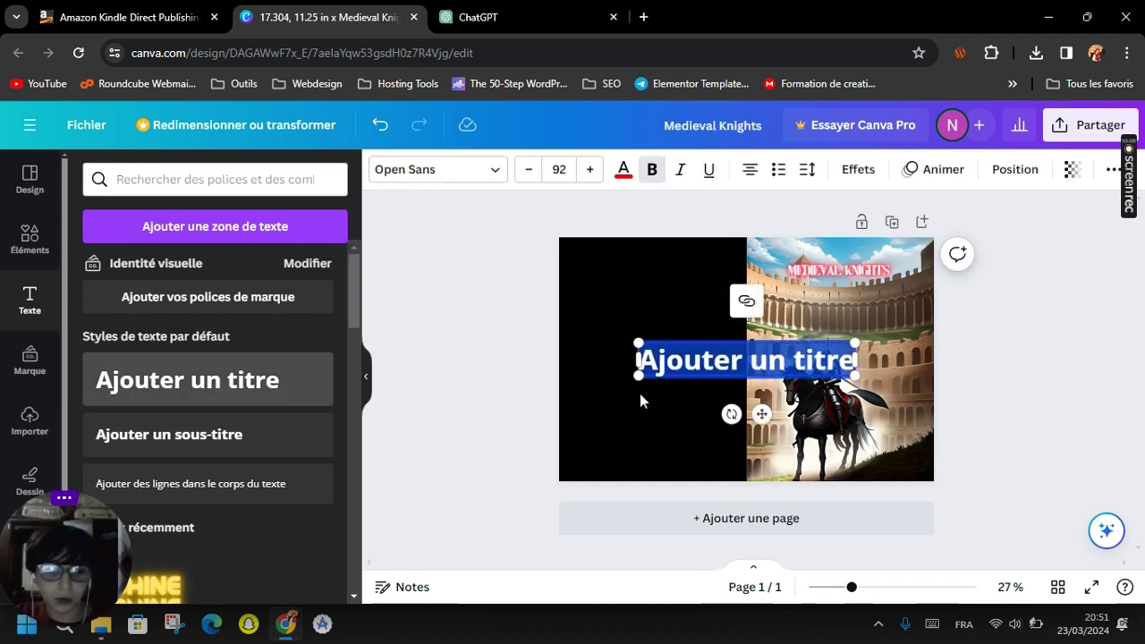
{"action": "key", "text": "BackSpace"}
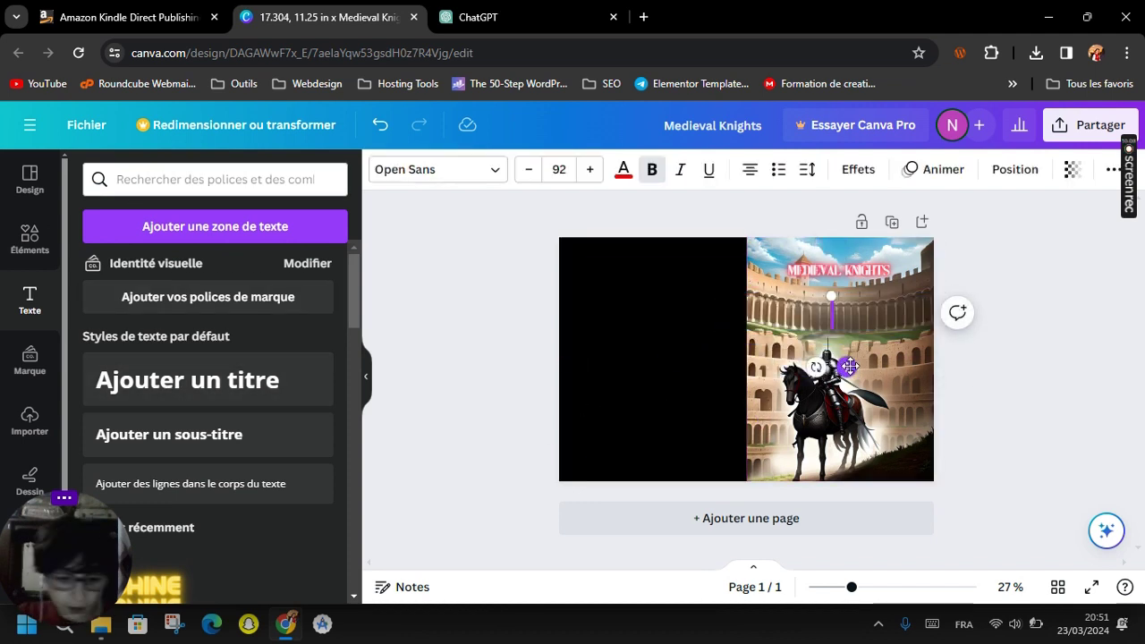
{"action": "type", "text": "Coloirnf"}
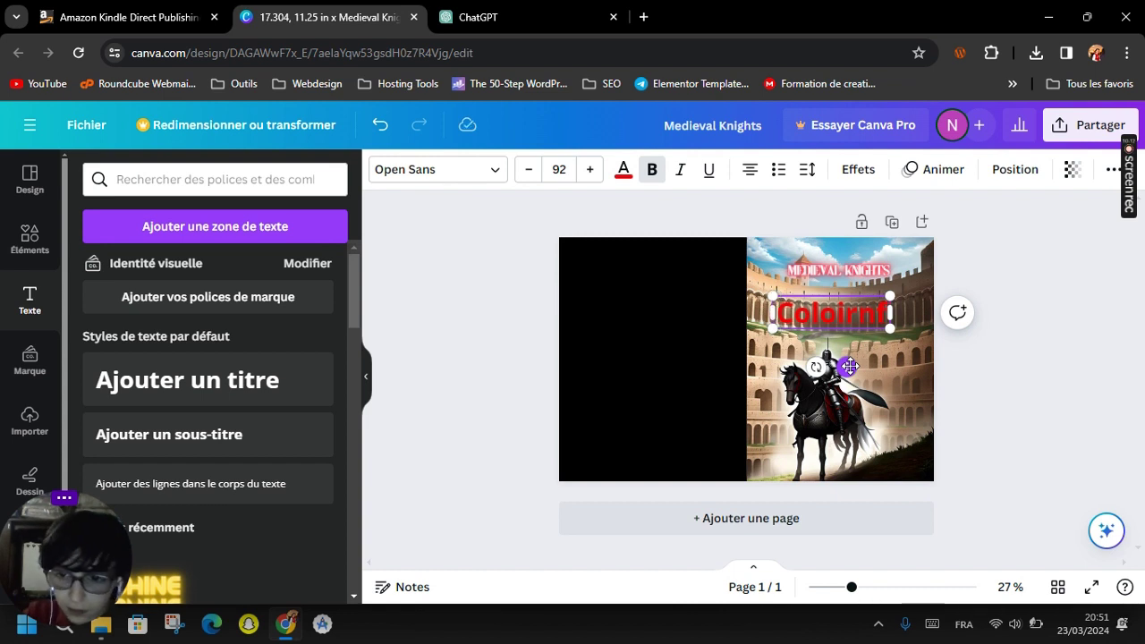
{"action": "key", "text": "BackSpace"}
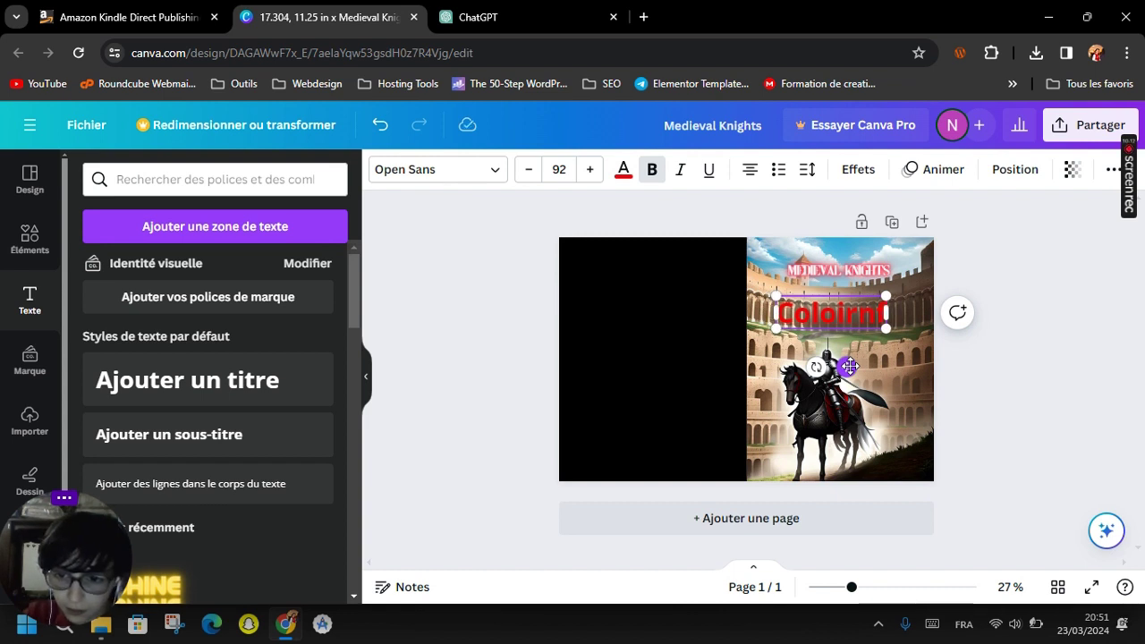
{"action": "type", "text": "g"}
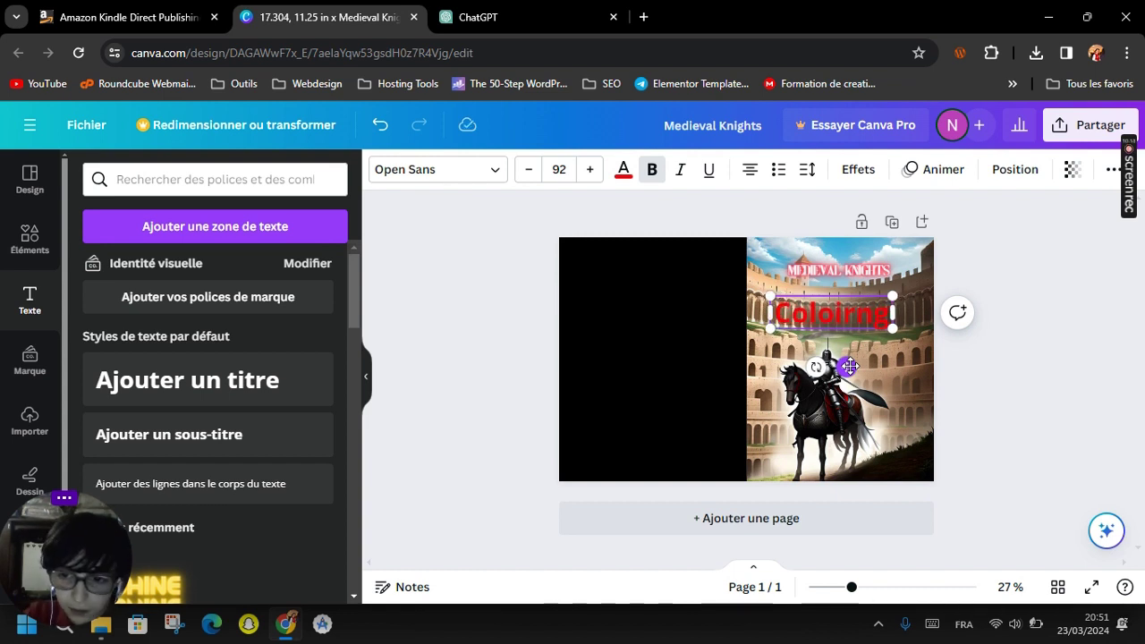
{"action": "type", "text": " B"}
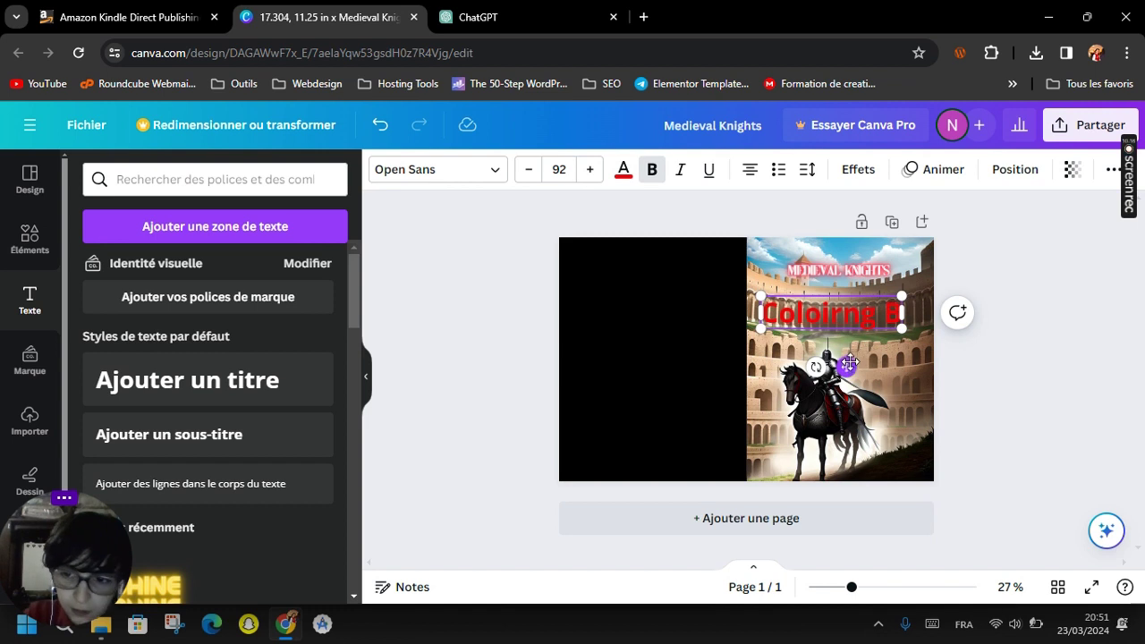
{"action": "type", "text": "ook"}
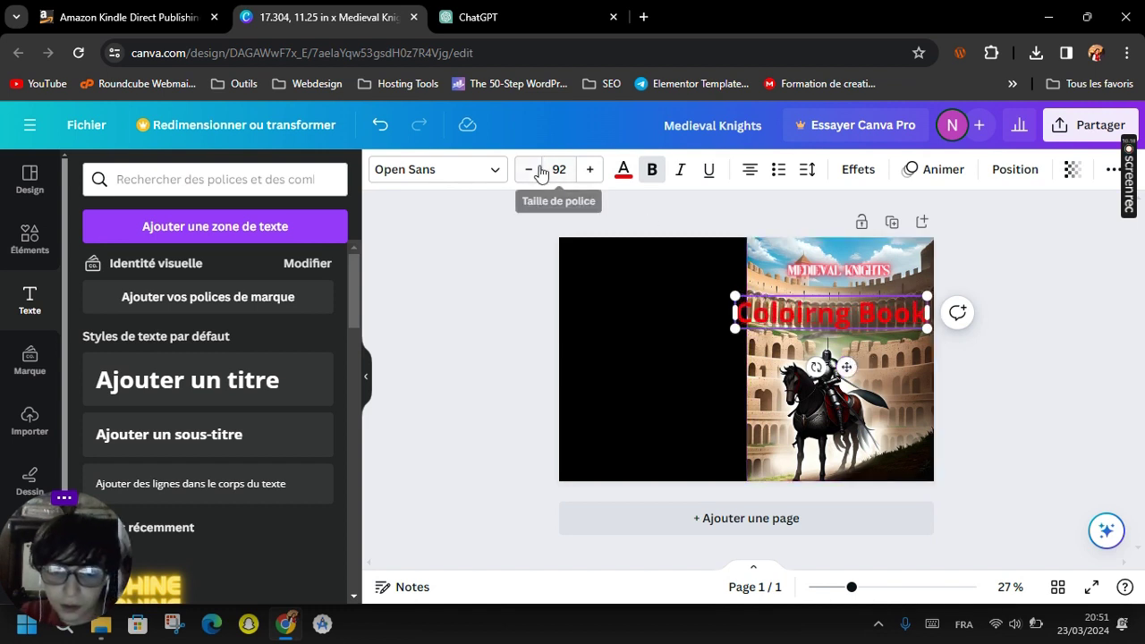
Reduce the "Coloirng Book" subtitle's font size to 39.
{"action": "left_click", "coordinate": [531, 171]}
{"action": "left_click", "coordinate": [532, 171]}
{"action": "left_click", "coordinate": [532, 172]}
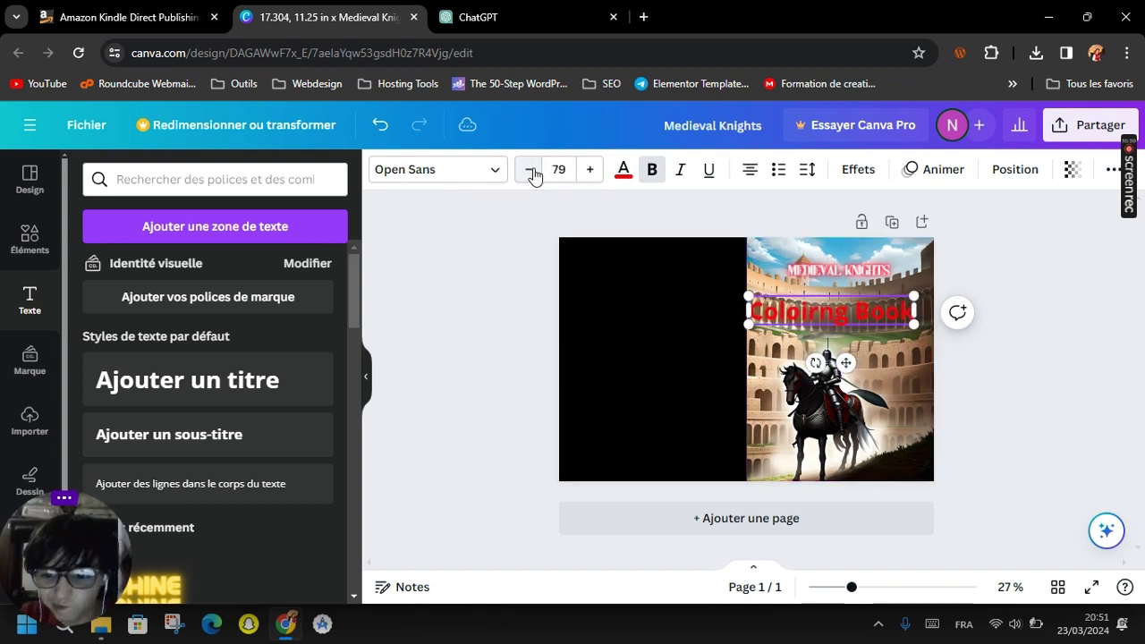
{"action": "left_click", "coordinate": [531, 171]}
{"action": "left_click", "coordinate": [531, 171]}
{"action": "left_click", "coordinate": [532, 171]}
{"action": "left_click", "coordinate": [531, 171]}
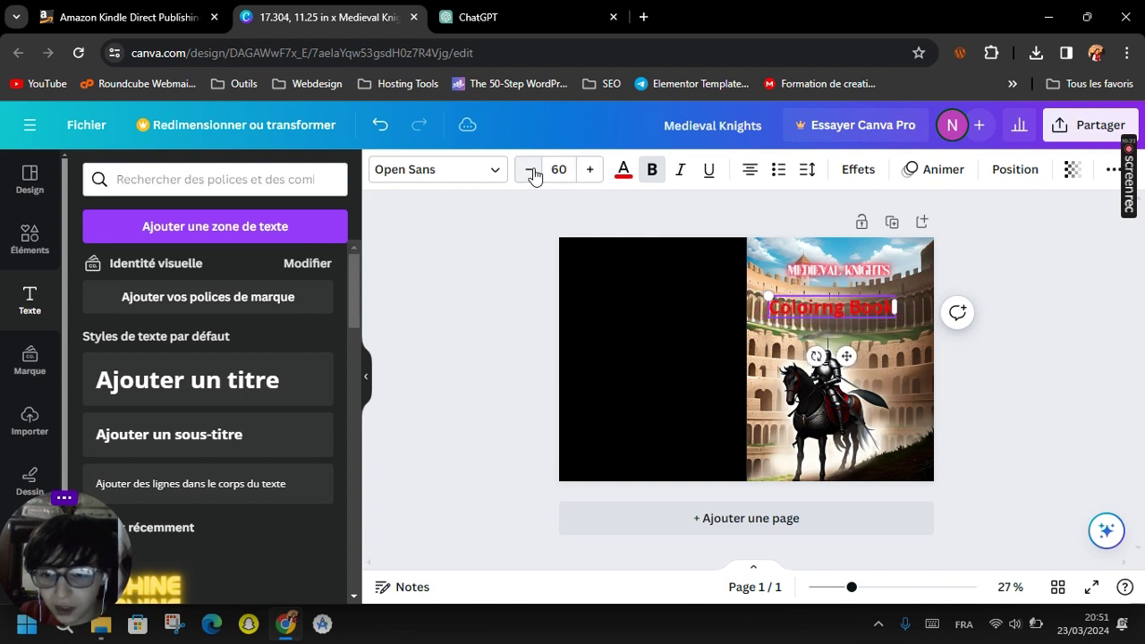
{"action": "left_click", "coordinate": [532, 171]}
{"action": "left_click", "coordinate": [531, 170]}
{"action": "left_click", "coordinate": [531, 171]}
{"action": "left_click", "coordinate": [532, 171]}
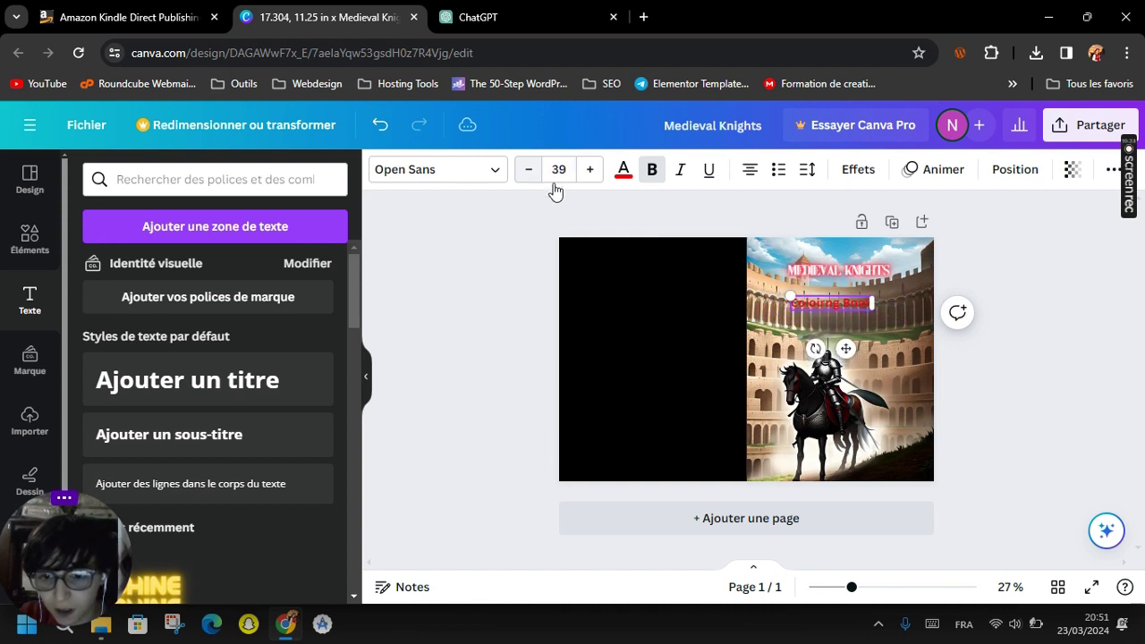
Move the subtitle up directly beneath the Medieval Knights title and set its font to Kompot Styled.
{"action": "left_click_drag", "start_coordinate": [846, 348], "coordinate": [856, 336]}
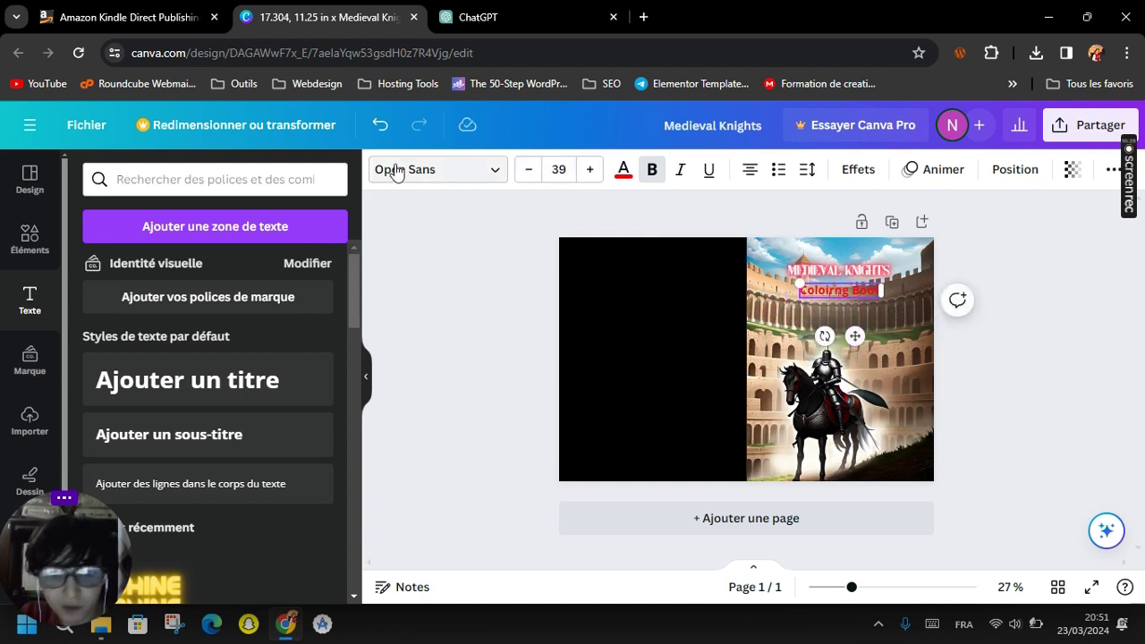
{"action": "left_click", "coordinate": [396, 170]}
{"action": "left_click", "coordinate": [204, 333]}
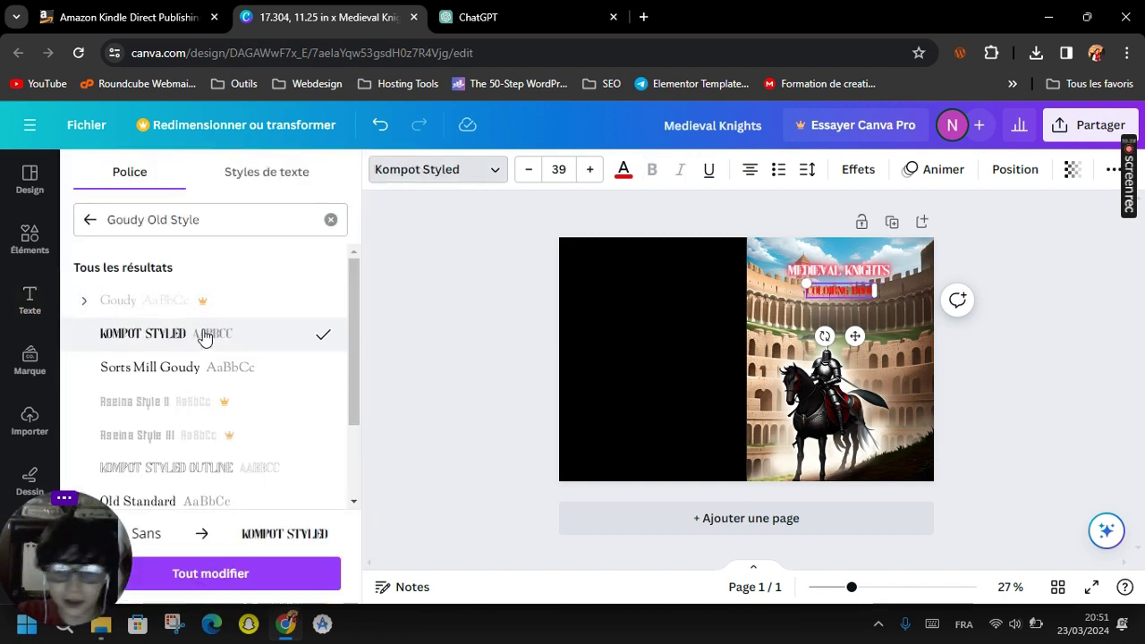
Sample near-black #000103 from the knight artwork for the subtitle and apply the change to all matching red text.
{"action": "left_click", "coordinate": [624, 172]}
{"action": "left_click", "coordinate": [91, 270]}
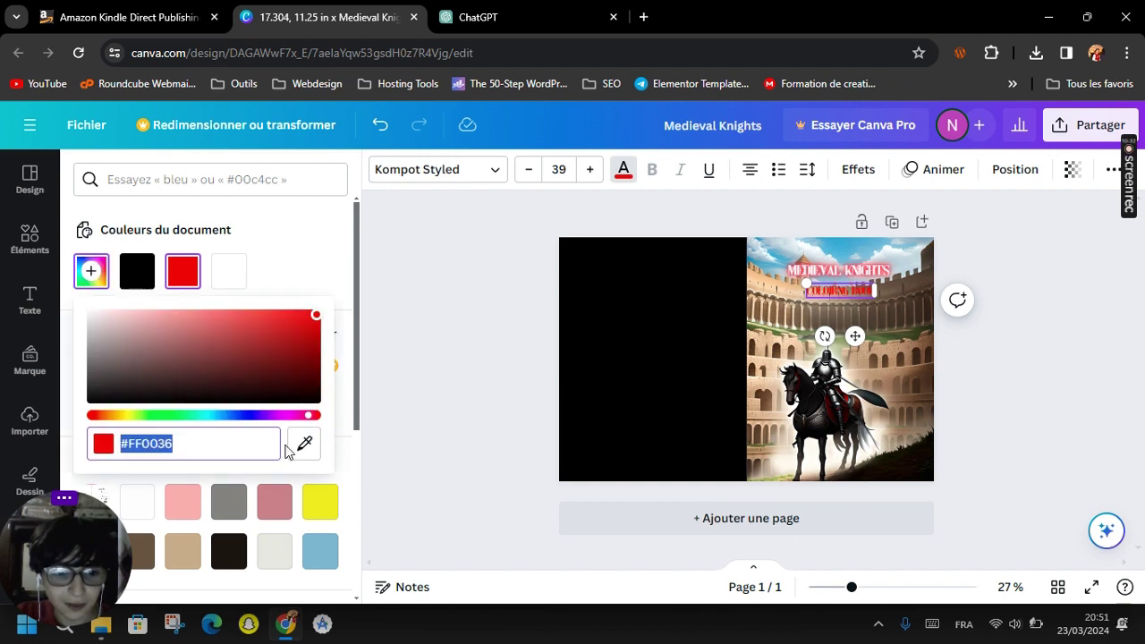
{"action": "left_click", "coordinate": [304, 444]}
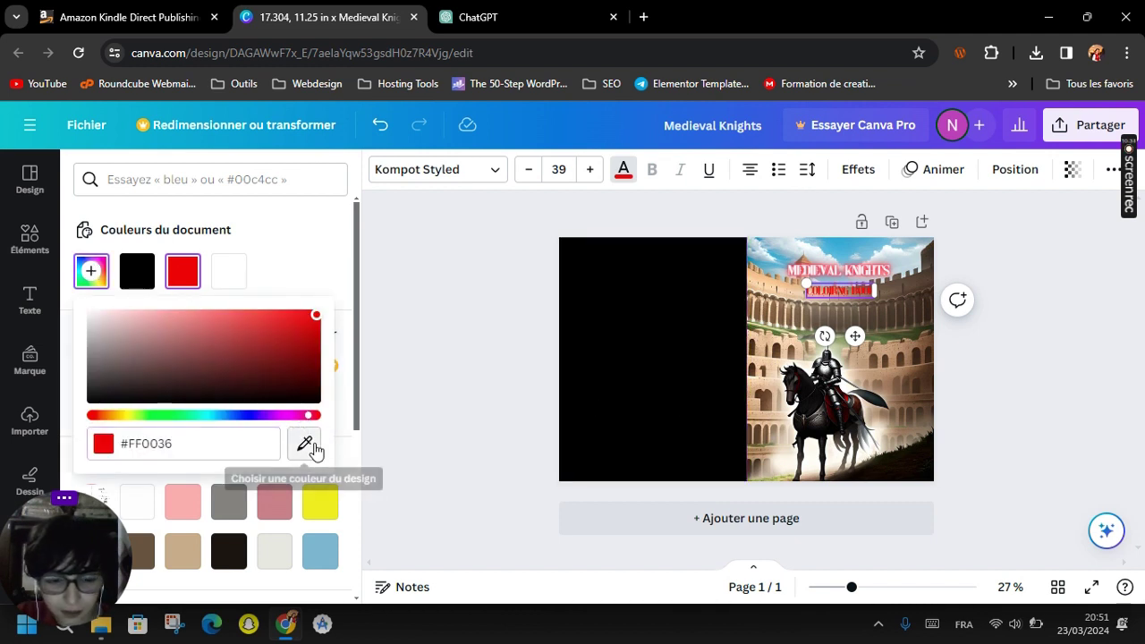
{"action": "left_click", "coordinate": [313, 444]}
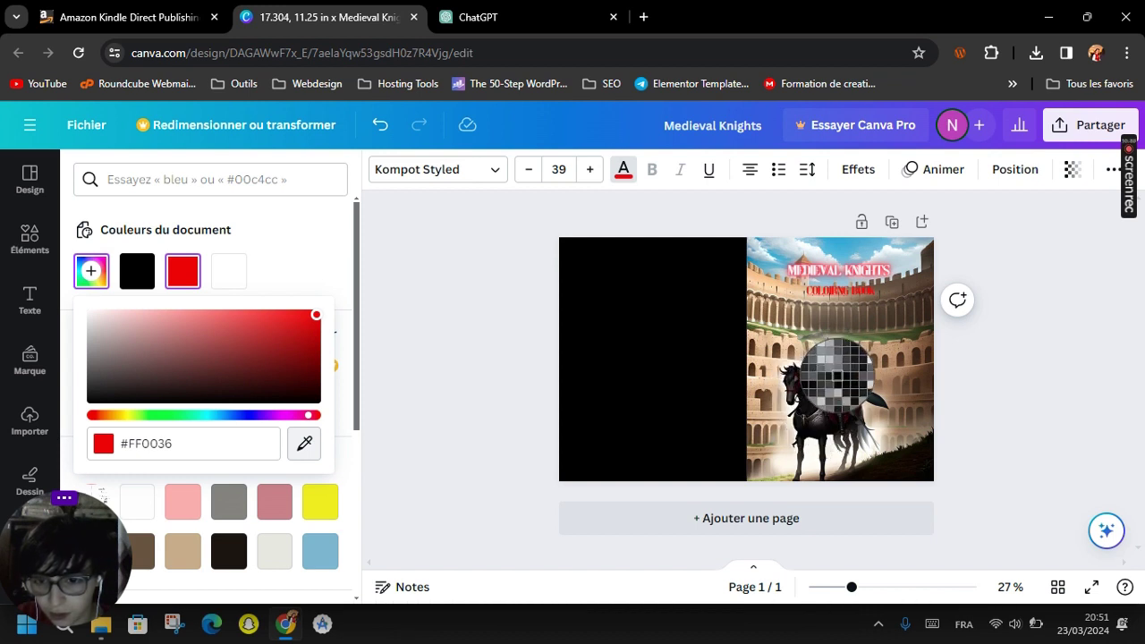
{"action": "left_click", "coordinate": [838, 376]}
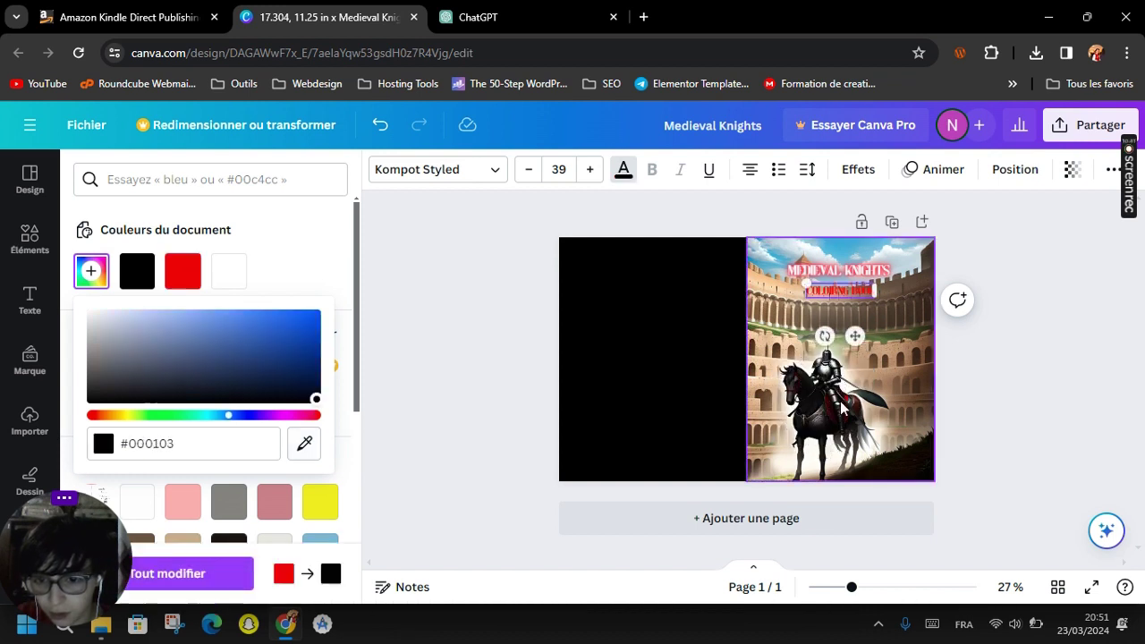
{"action": "left_click", "coordinate": [213, 577]}
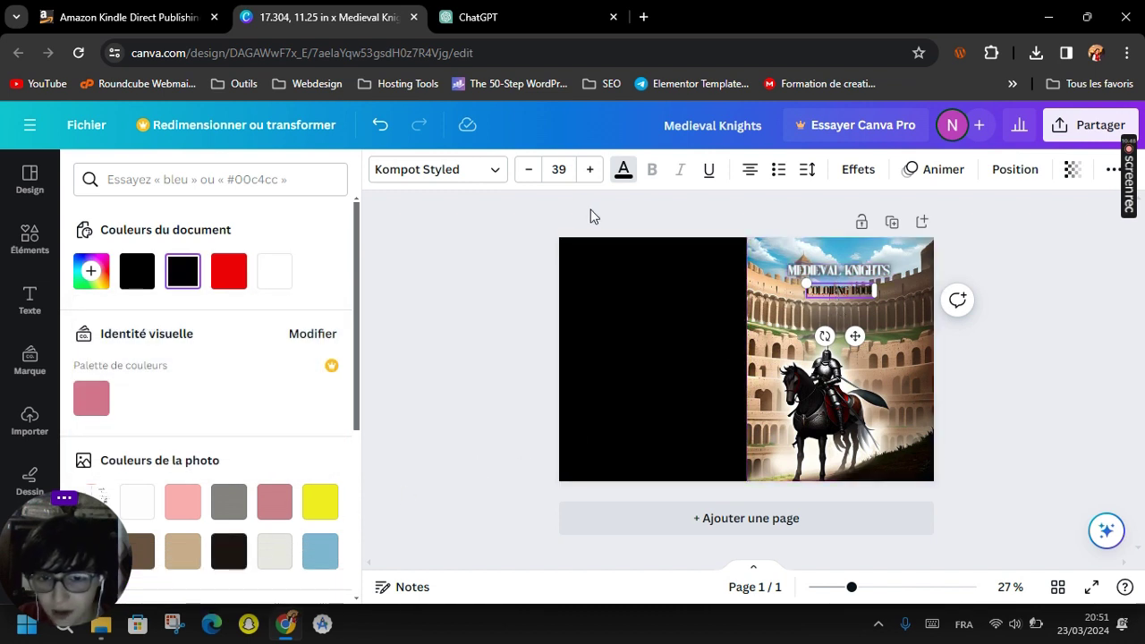
Recolor only the "Coloirng Book" subtitle with the dark red #9A0000 sampled from the knight artwork.
{"action": "left_click", "coordinate": [834, 277]}
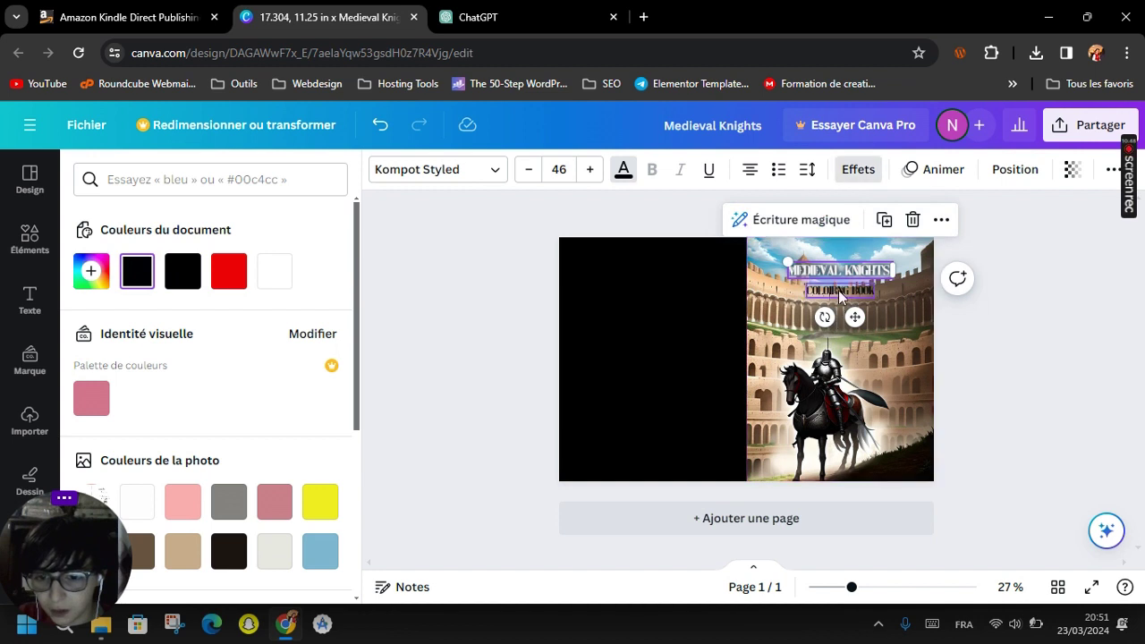
{"action": "left_click", "coordinate": [624, 171]}
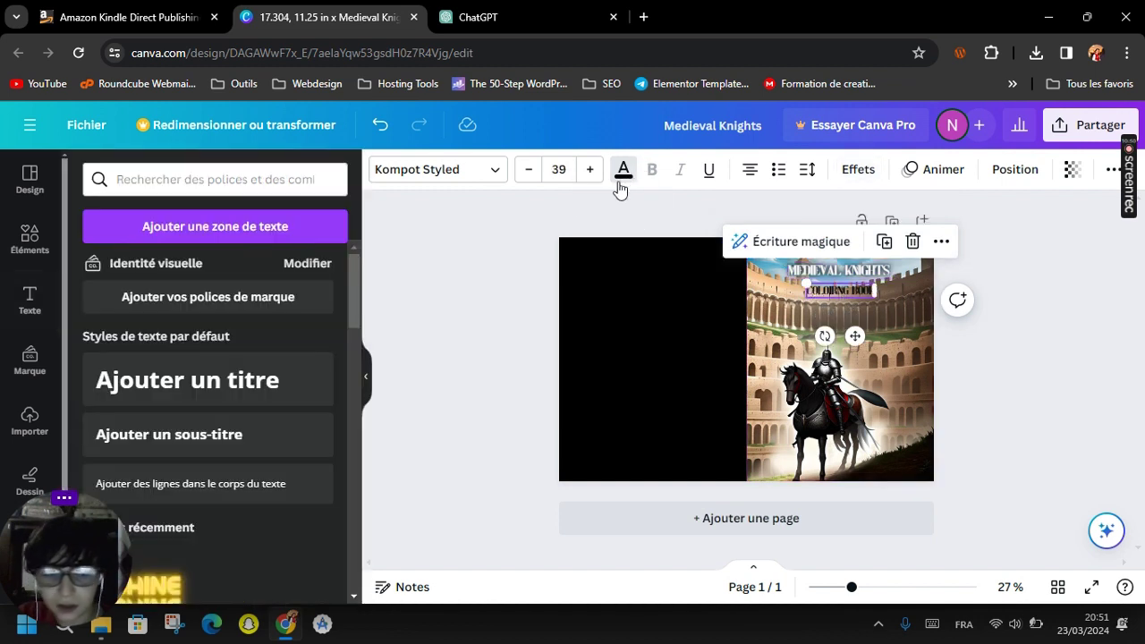
{"action": "left_click", "coordinate": [624, 170]}
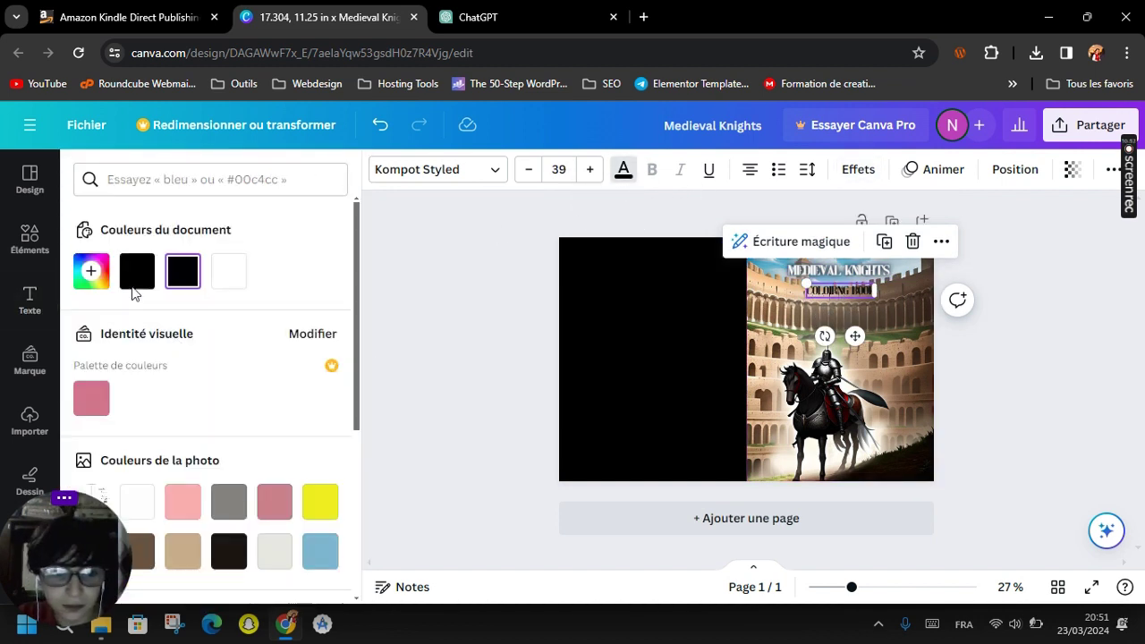
{"action": "left_click", "coordinate": [90, 270]}
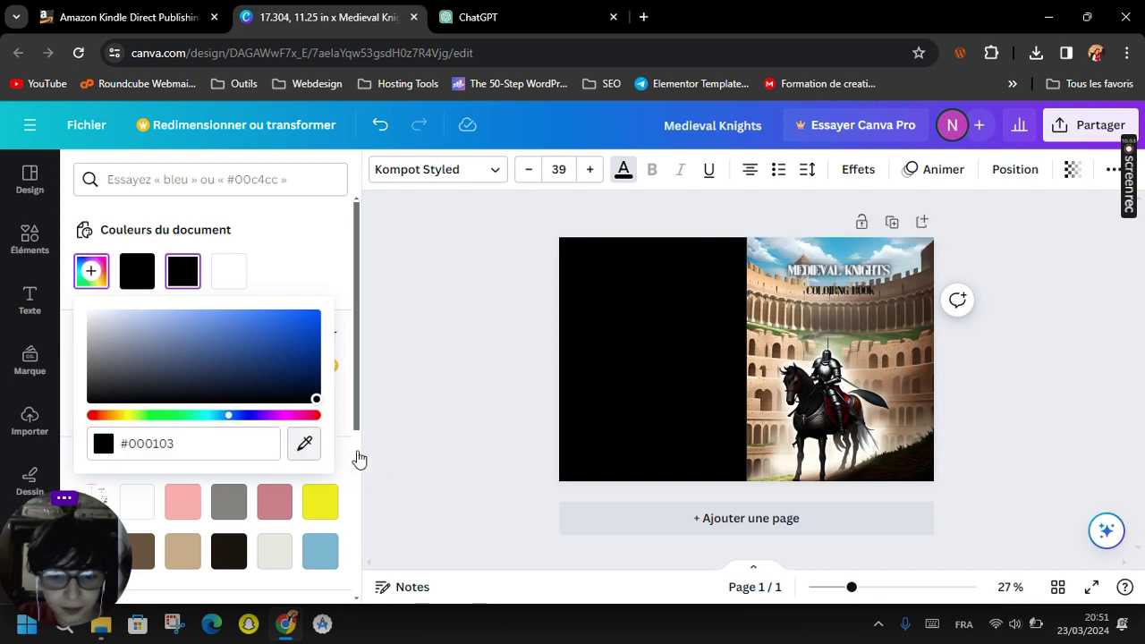
{"action": "left_click", "coordinate": [305, 443]}
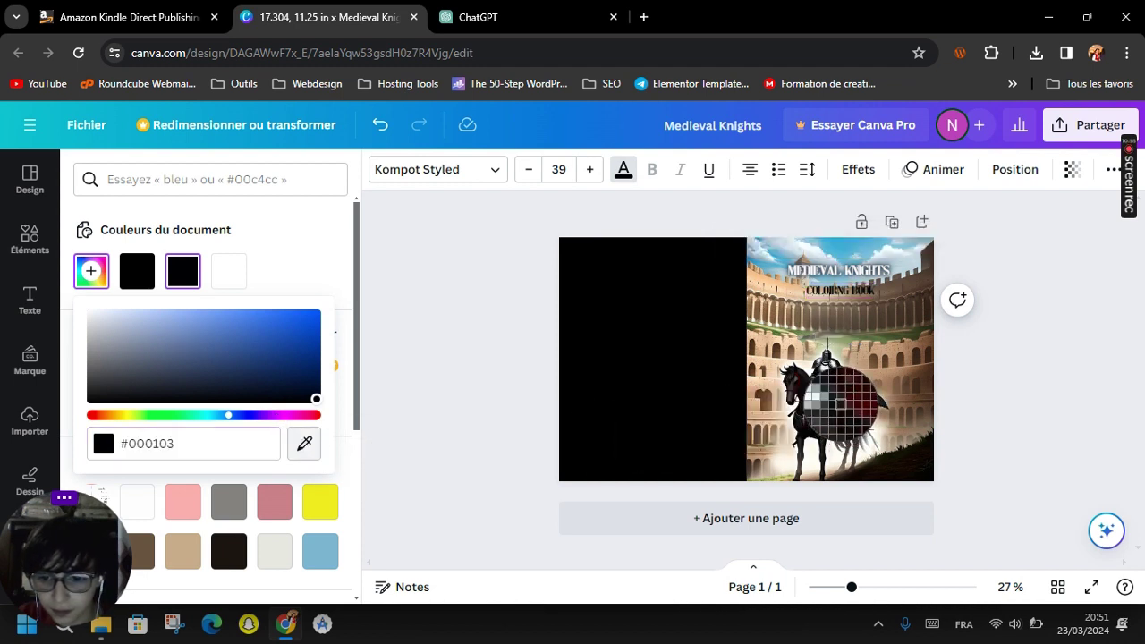
{"action": "left_click", "coordinate": [847, 404]}
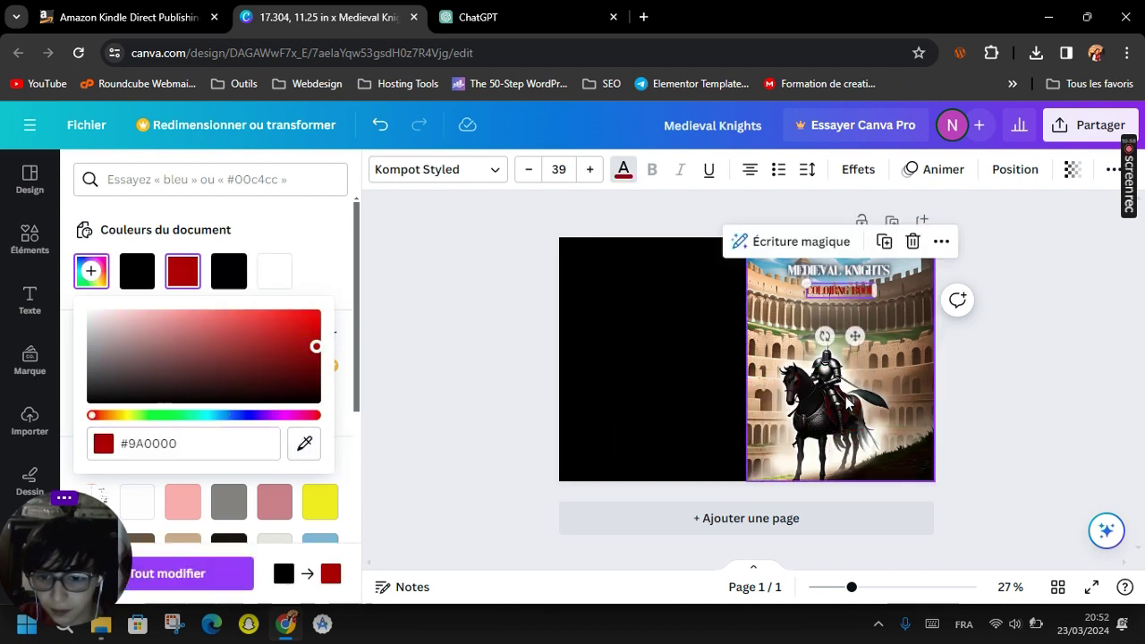
Apply the Neon (Néon) text effect to the subtitle with an intensity of 100 and deselect it.
{"action": "left_click", "coordinate": [861, 172]}
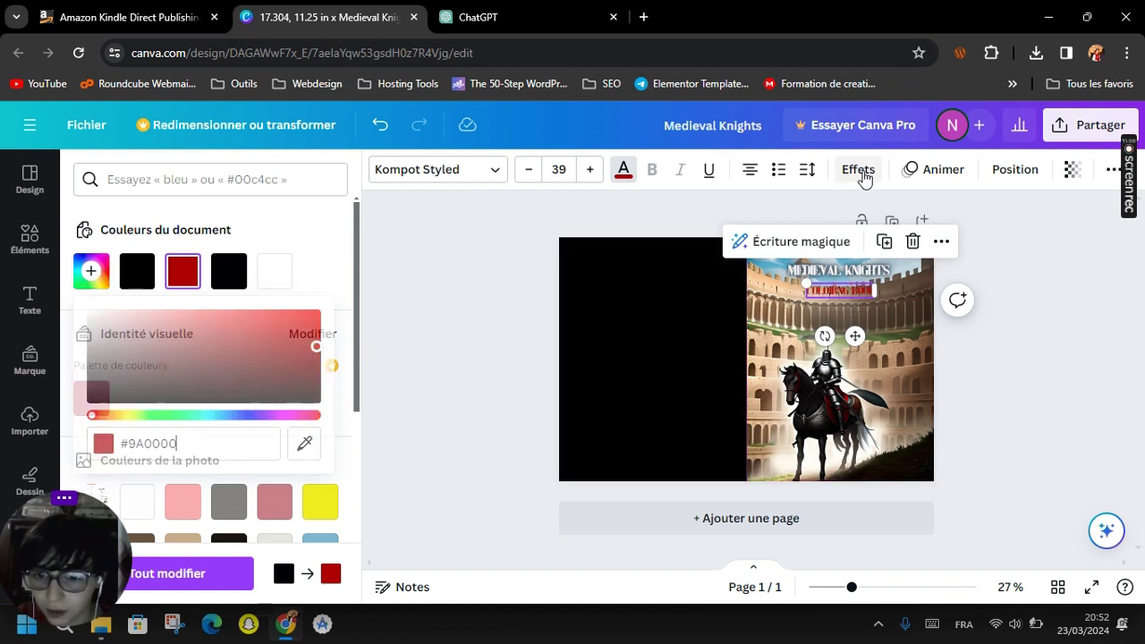
{"action": "scroll", "coordinate": [310, 358], "scroll_direction": "down", "scroll_amount": 3}
{"action": "left_click", "coordinate": [310, 358]}
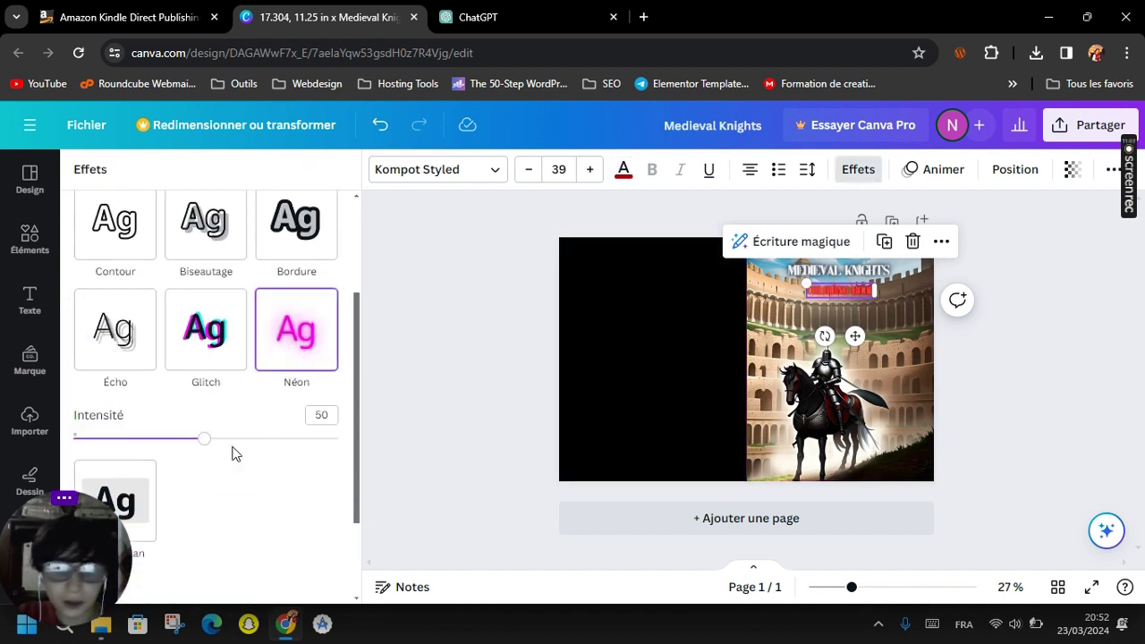
{"action": "left_click_drag", "start_coordinate": [313, 444], "coordinate": [357, 448]}
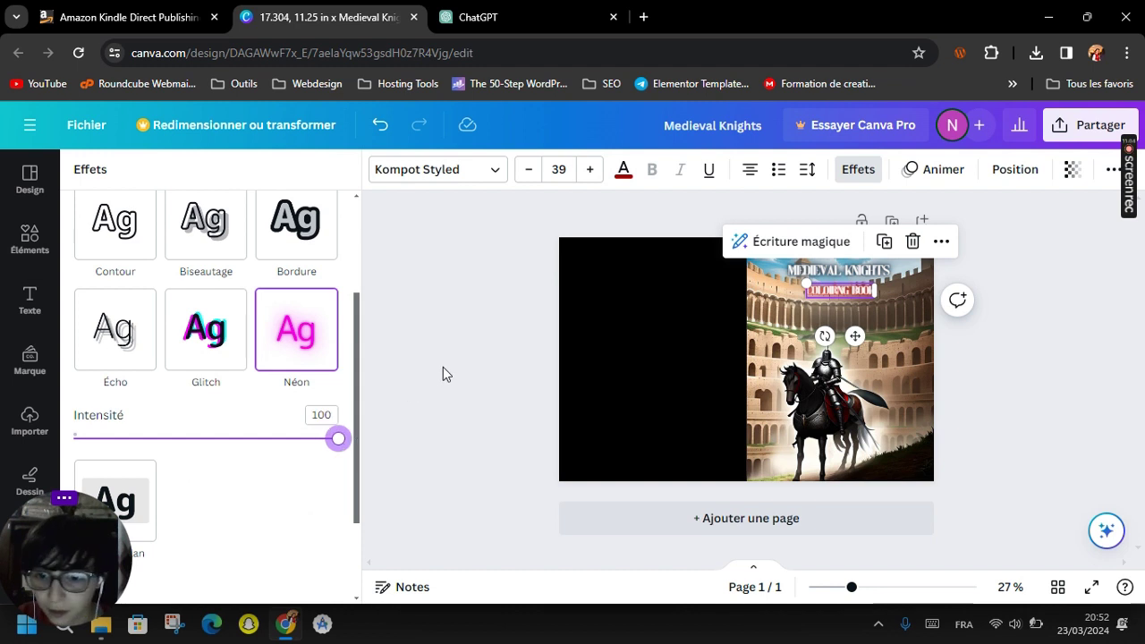
{"action": "left_click", "coordinate": [443, 367]}
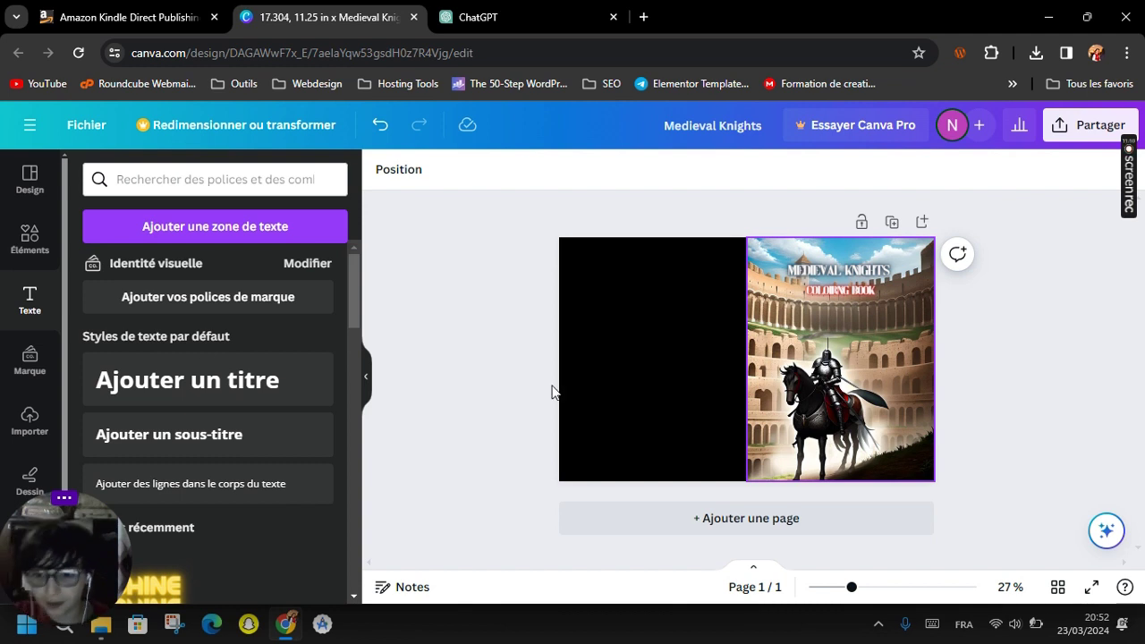
{"action": "left_click_drag", "start_coordinate": [445, 208], "coordinate": [1049, 376]}
{"action": "left_click", "coordinate": [977, 353]}
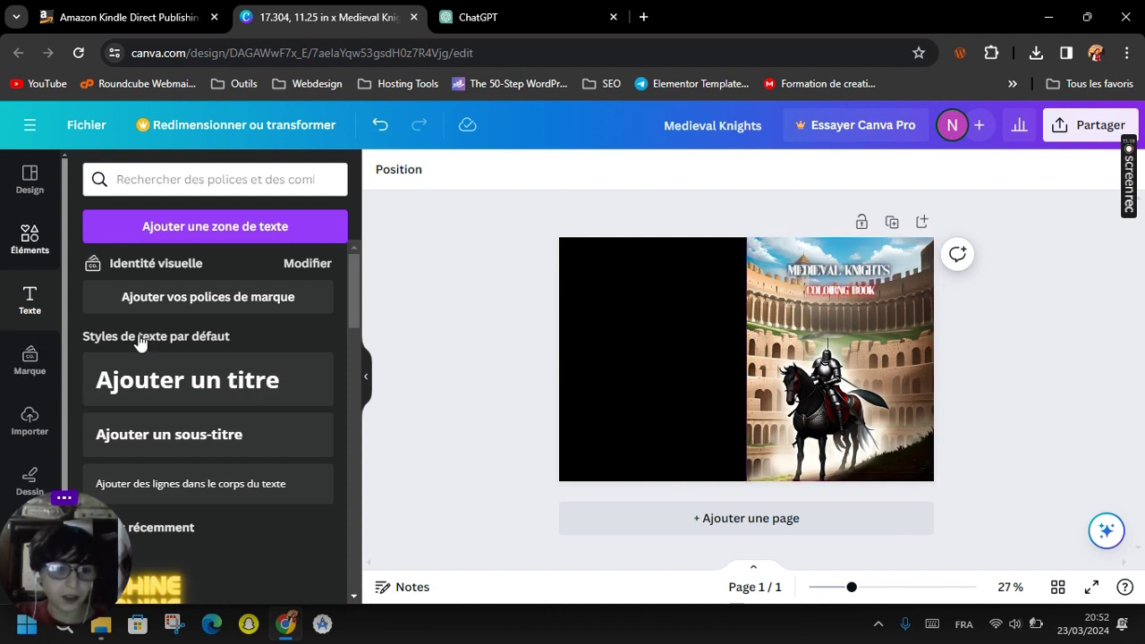
Add a rectangular speech bubble shape and fit it, reduced in size, into the front cover's lower-right corner.
{"action": "left_click", "coordinate": [41, 255]}
{"action": "scroll", "coordinate": [170, 371], "scroll_direction": "down", "scroll_amount": 2}
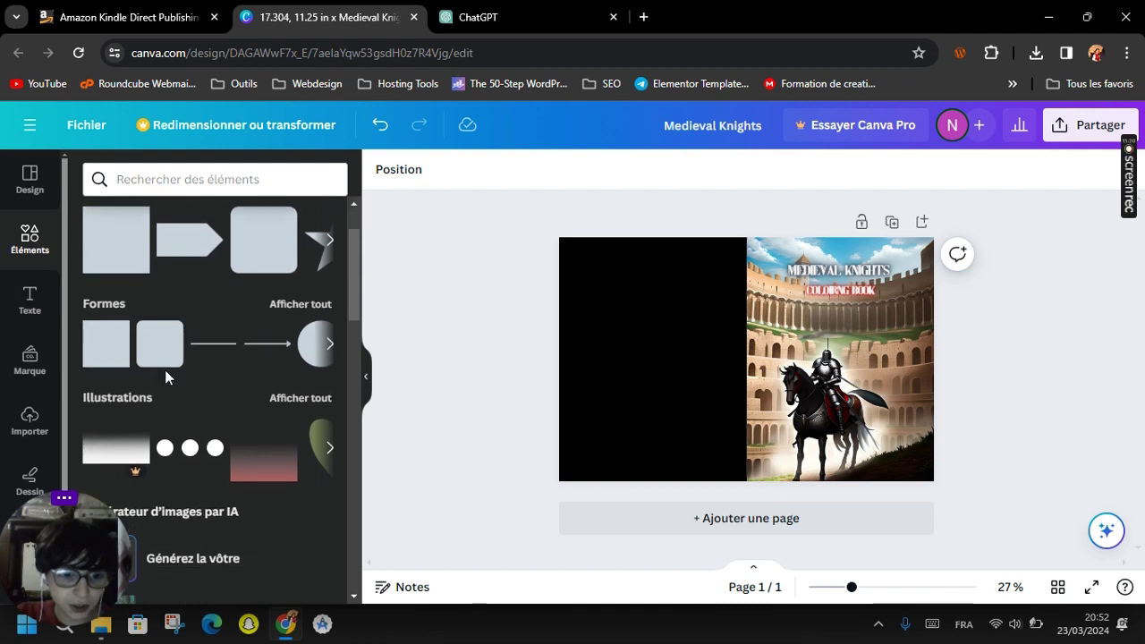
{"action": "left_click", "coordinate": [327, 241]}
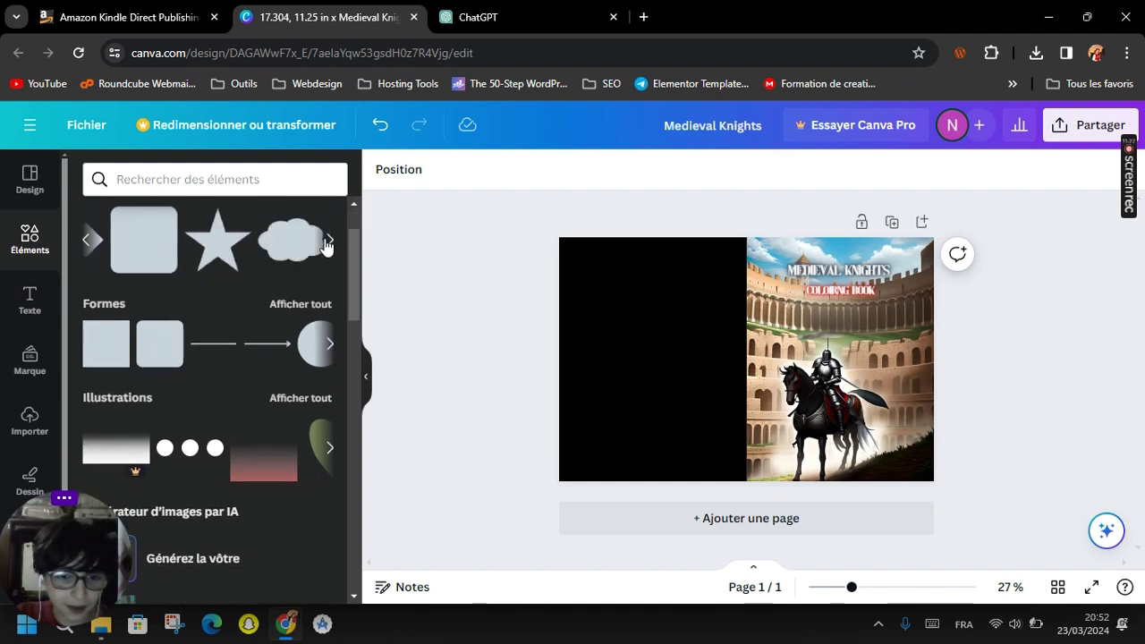
{"action": "left_click", "coordinate": [327, 242]}
{"action": "left_click", "coordinate": [301, 304]}
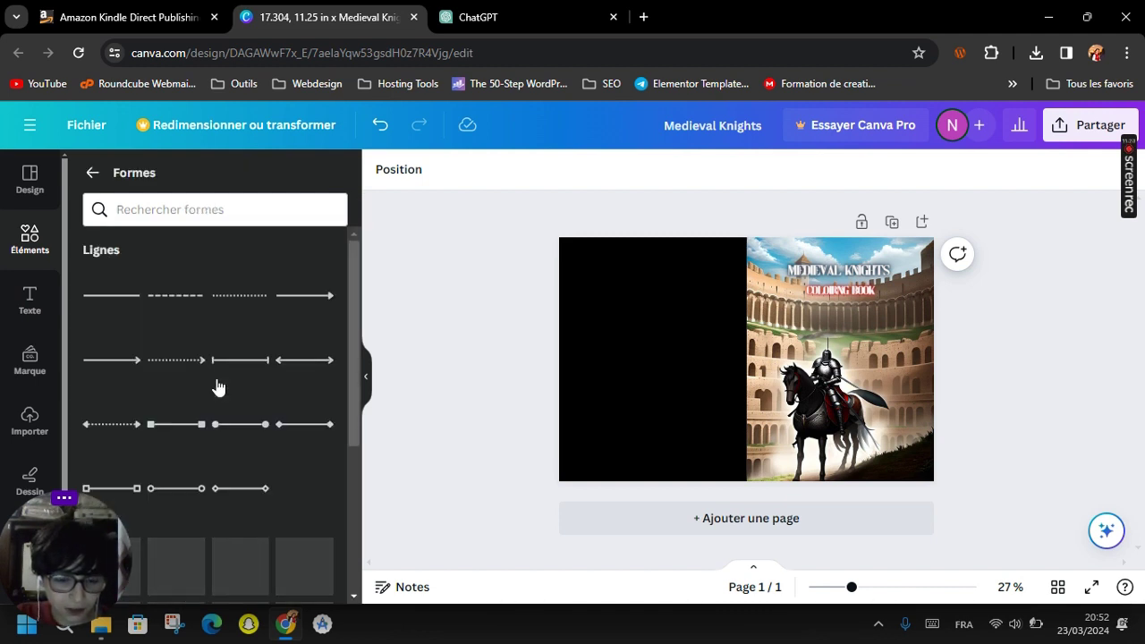
{"action": "scroll", "coordinate": [214, 388], "scroll_direction": "down", "scroll_amount": 3}
{"action": "scroll", "coordinate": [218, 387], "scroll_direction": "down", "scroll_amount": 5}
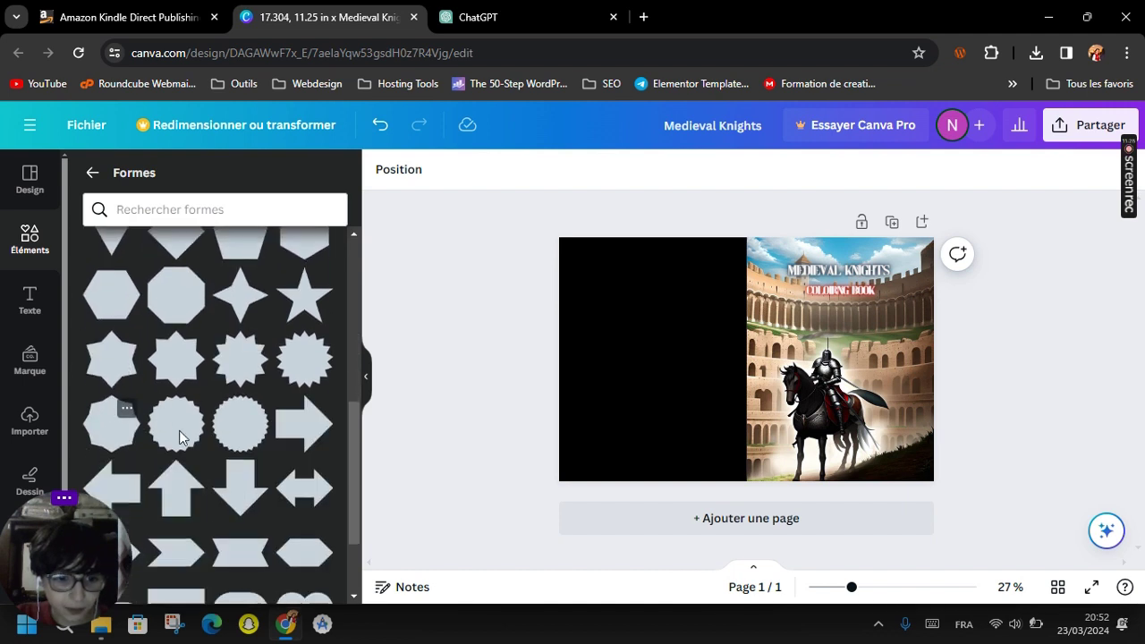
{"action": "scroll", "coordinate": [268, 475], "scroll_direction": "down", "scroll_amount": 3}
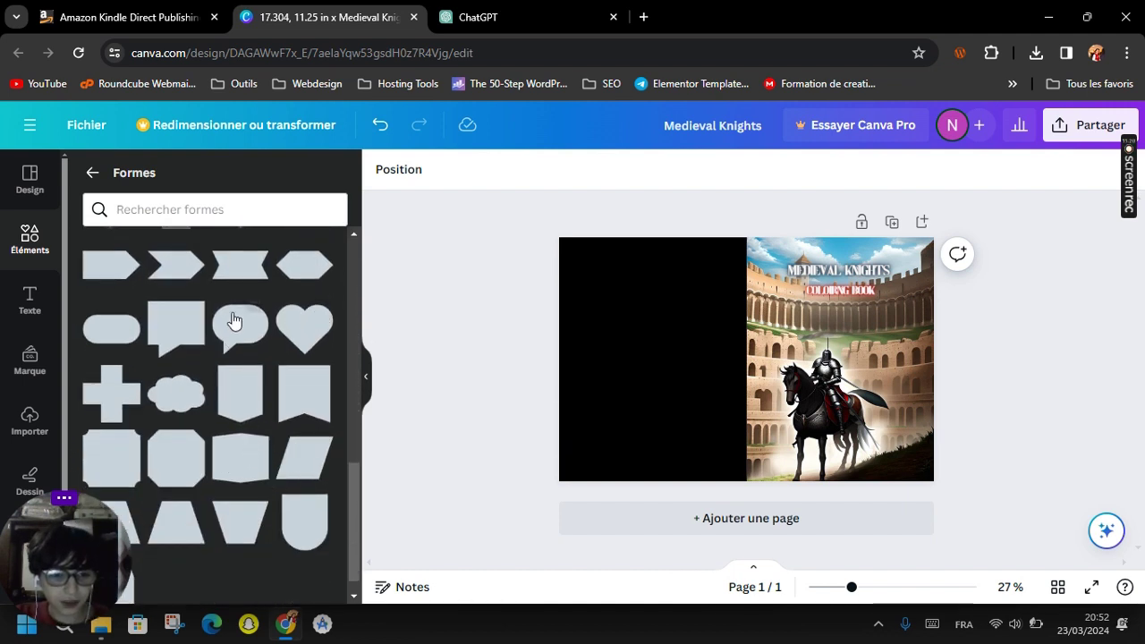
{"action": "scroll", "coordinate": [174, 356], "scroll_direction": "up", "scroll_amount": 4}
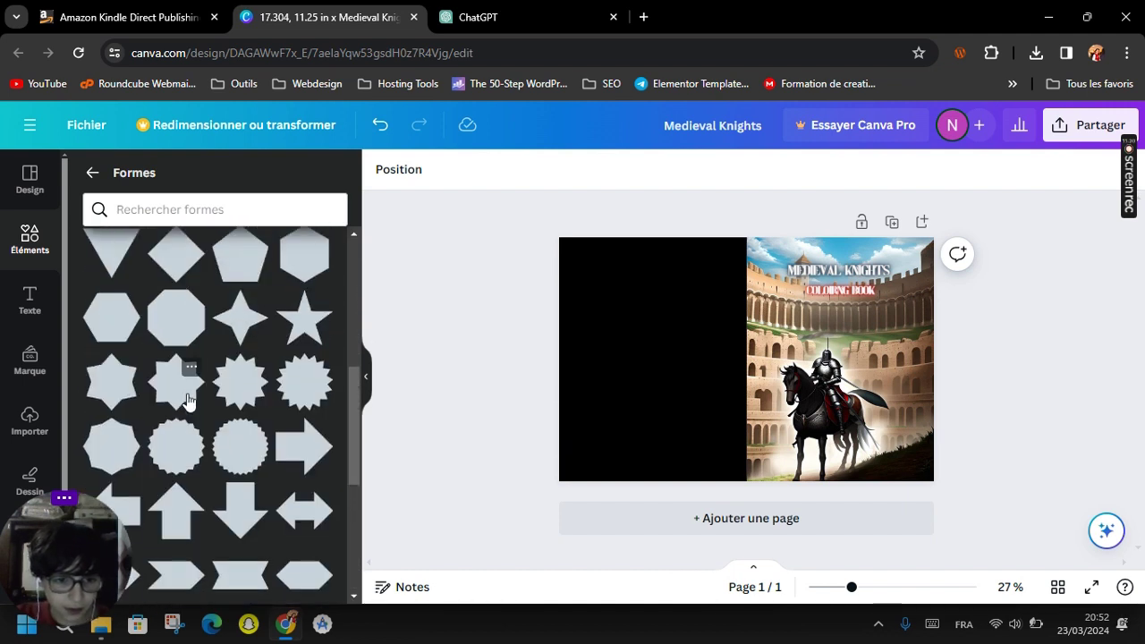
{"action": "scroll", "coordinate": [204, 546], "scroll_direction": "down", "scroll_amount": 1}
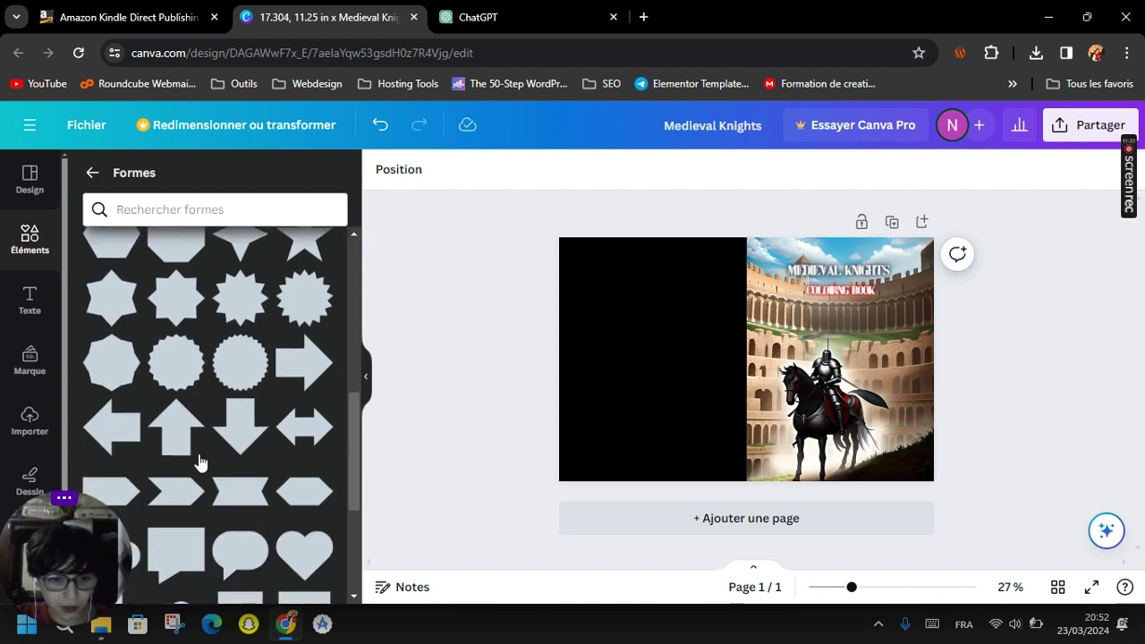
{"action": "scroll", "coordinate": [265, 397], "scroll_direction": "up", "scroll_amount": 3}
{"action": "scroll", "coordinate": [266, 397], "scroll_direction": "down", "scroll_amount": 6}
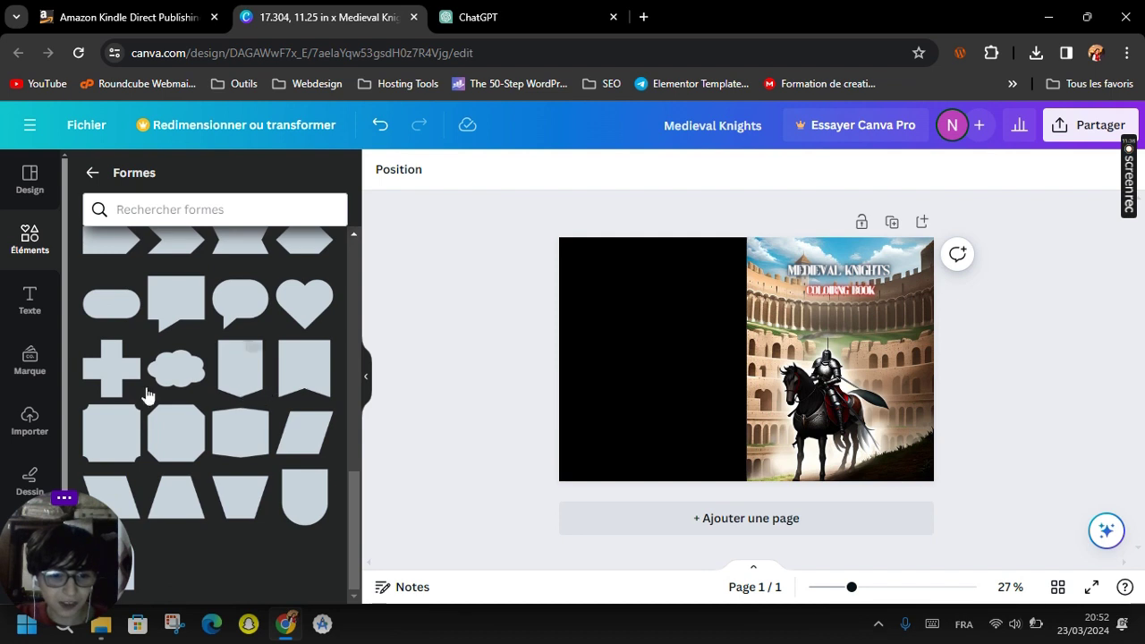
{"action": "scroll", "coordinate": [150, 392], "scroll_direction": "up", "scroll_amount": 1}
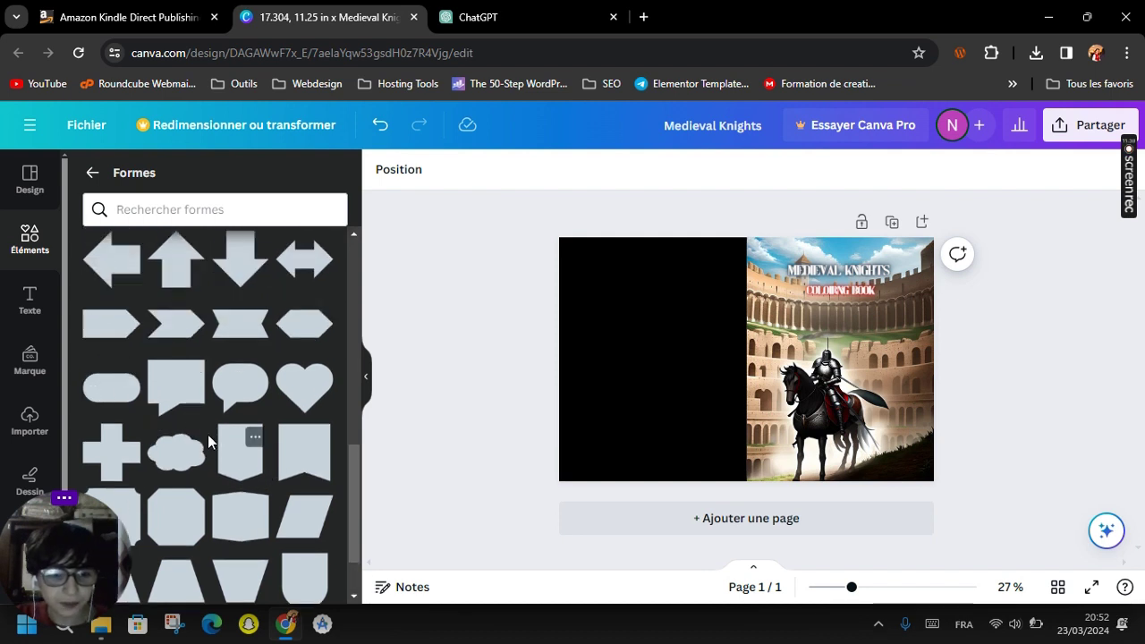
{"action": "scroll", "coordinate": [179, 383], "scroll_direction": "up", "scroll_amount": 1}
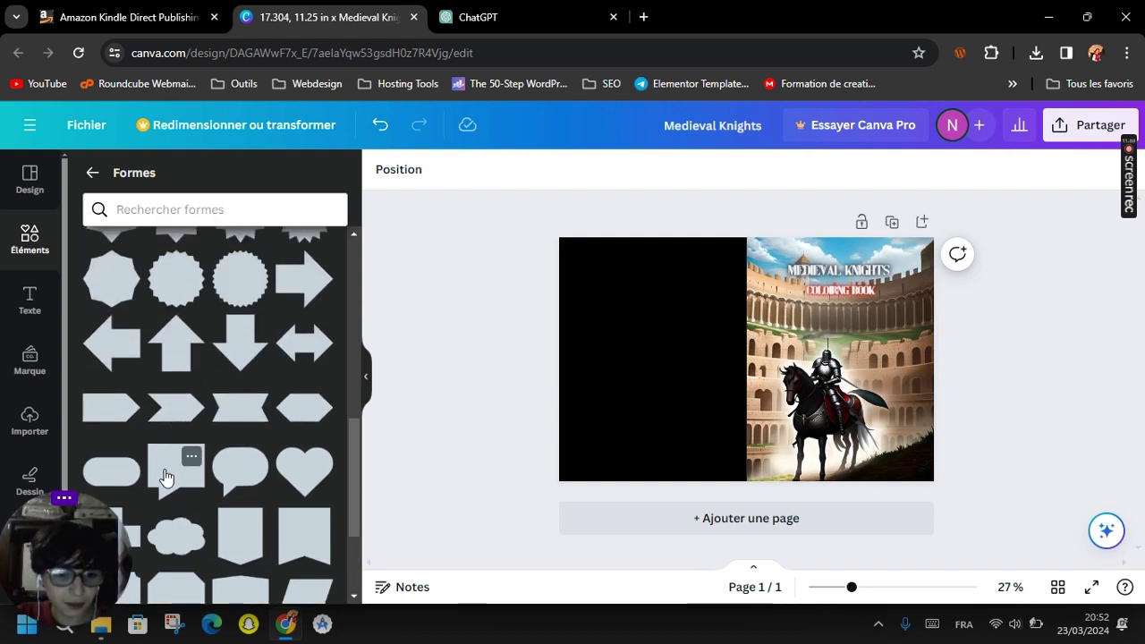
{"action": "left_click", "coordinate": [165, 474]}
{"action": "left_click_drag", "start_coordinate": [797, 395], "coordinate": [908, 454]}
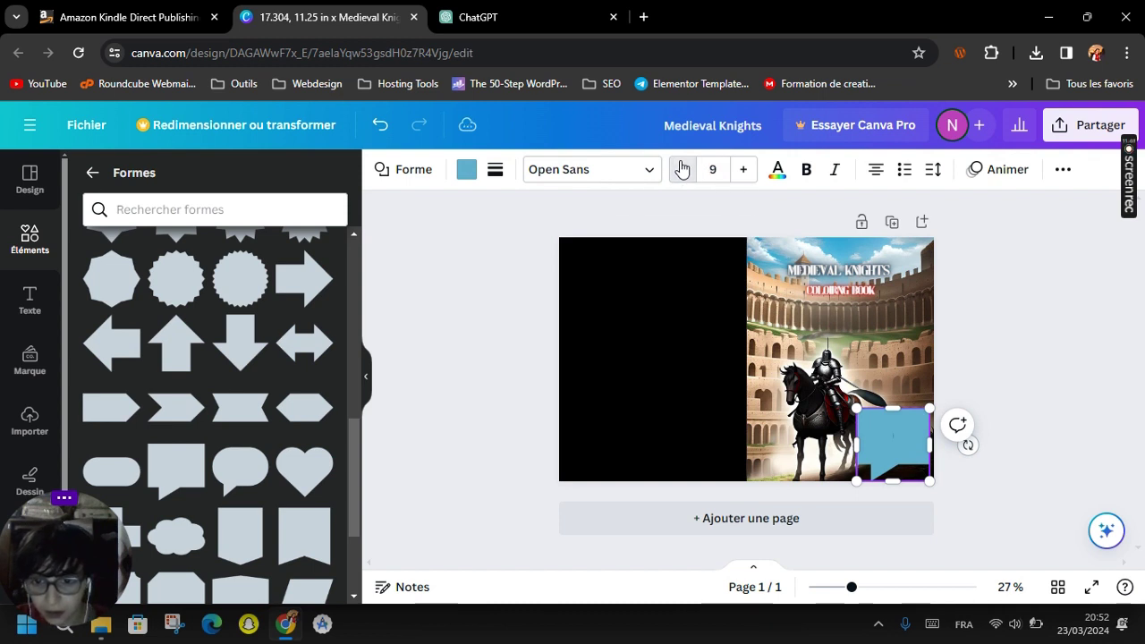
{"action": "left_click_drag", "start_coordinate": [854, 410], "coordinate": [881, 433]}
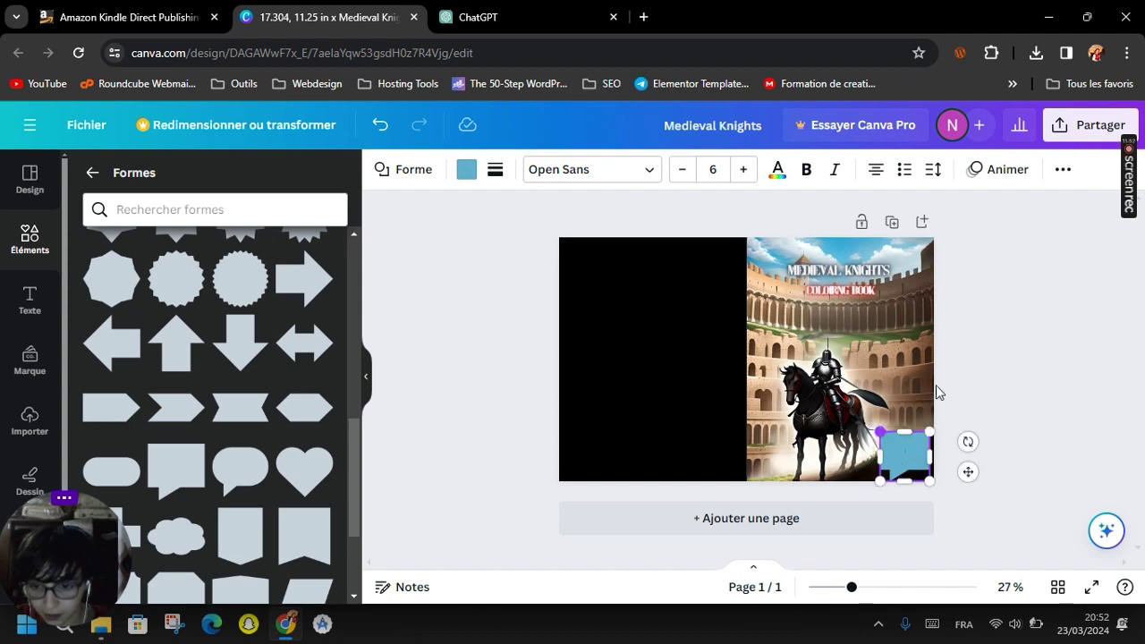
Recolor the speech bubble with the light coral red from the default solid colors and deselect it.
{"action": "left_click", "coordinate": [465, 172]}
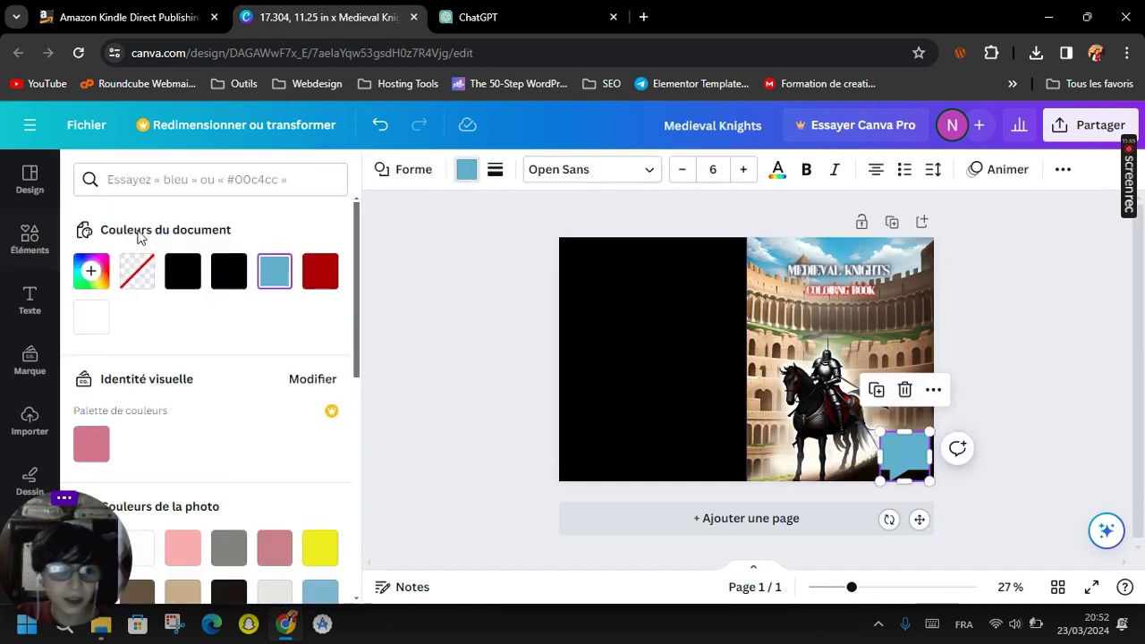
{"action": "left_click", "coordinate": [320, 271]}
{"action": "scroll", "coordinate": [232, 407], "scroll_direction": "down", "scroll_amount": 5}
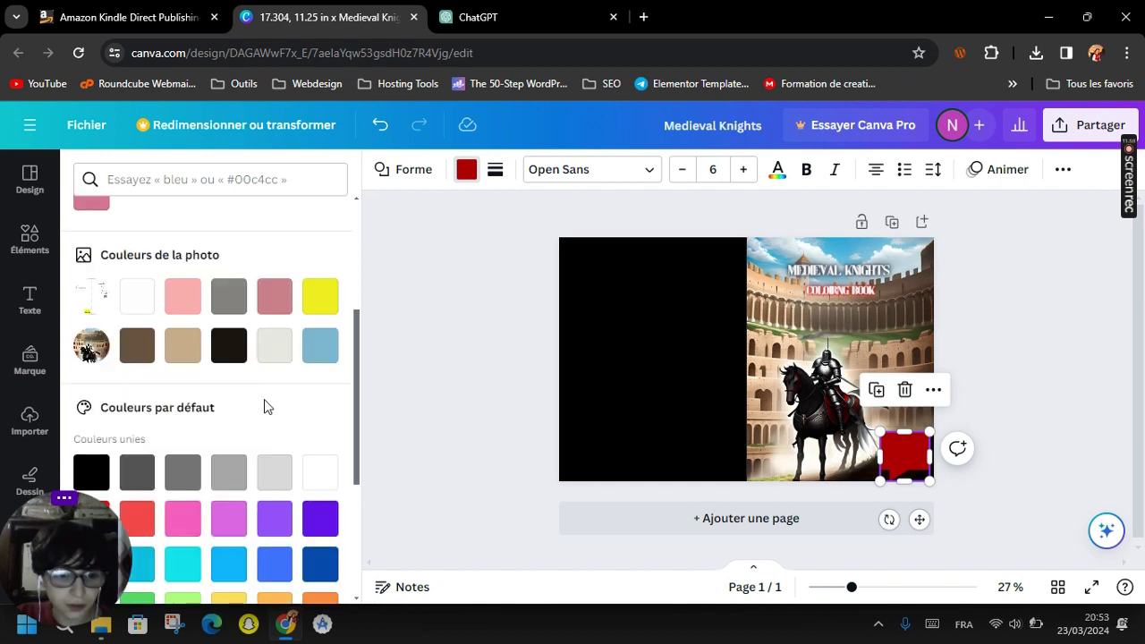
{"action": "scroll", "coordinate": [174, 331], "scroll_direction": "down", "scroll_amount": 1}
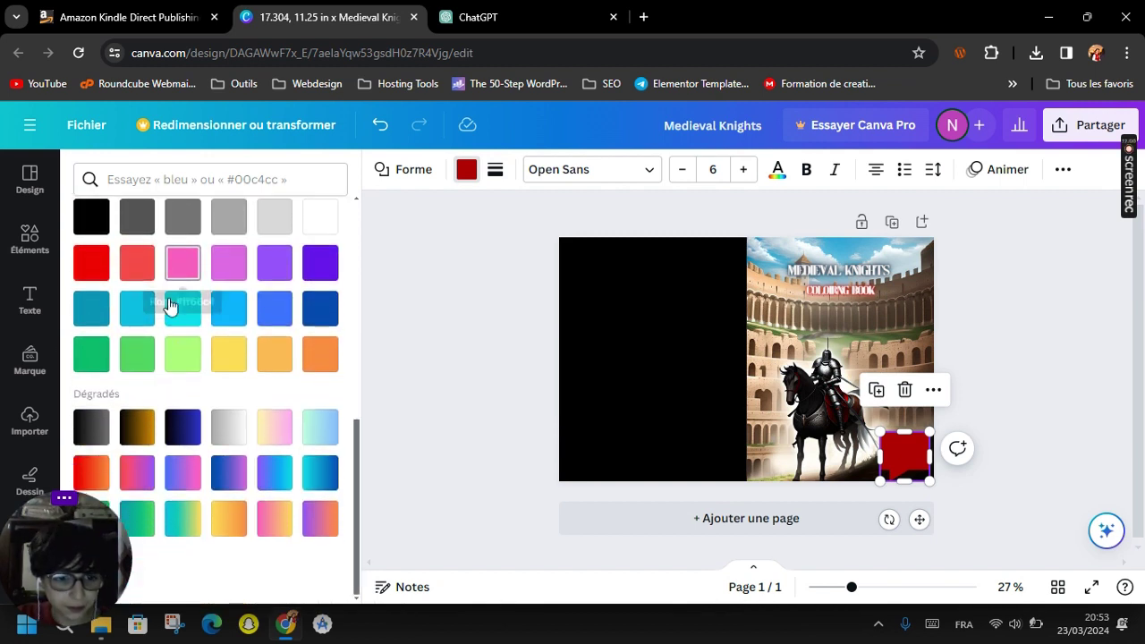
{"action": "left_click", "coordinate": [139, 264]}
{"action": "left_click", "coordinate": [498, 335]}
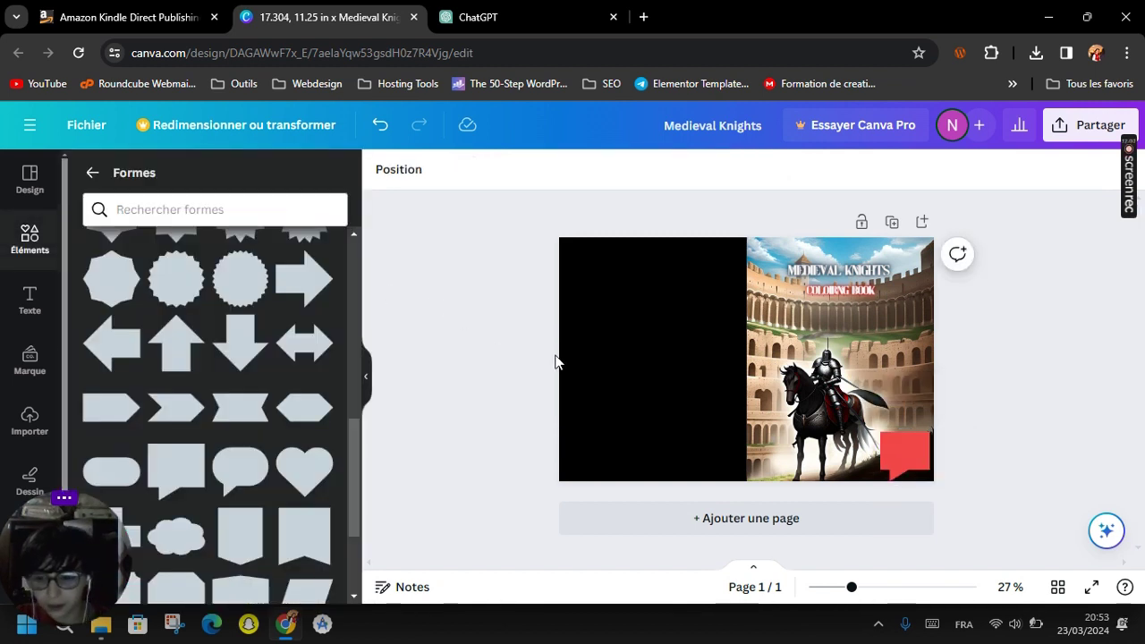
Add a title text reading "8-18+" and place it by the speech bubble on the front cover.
{"action": "left_click", "coordinate": [27, 299]}
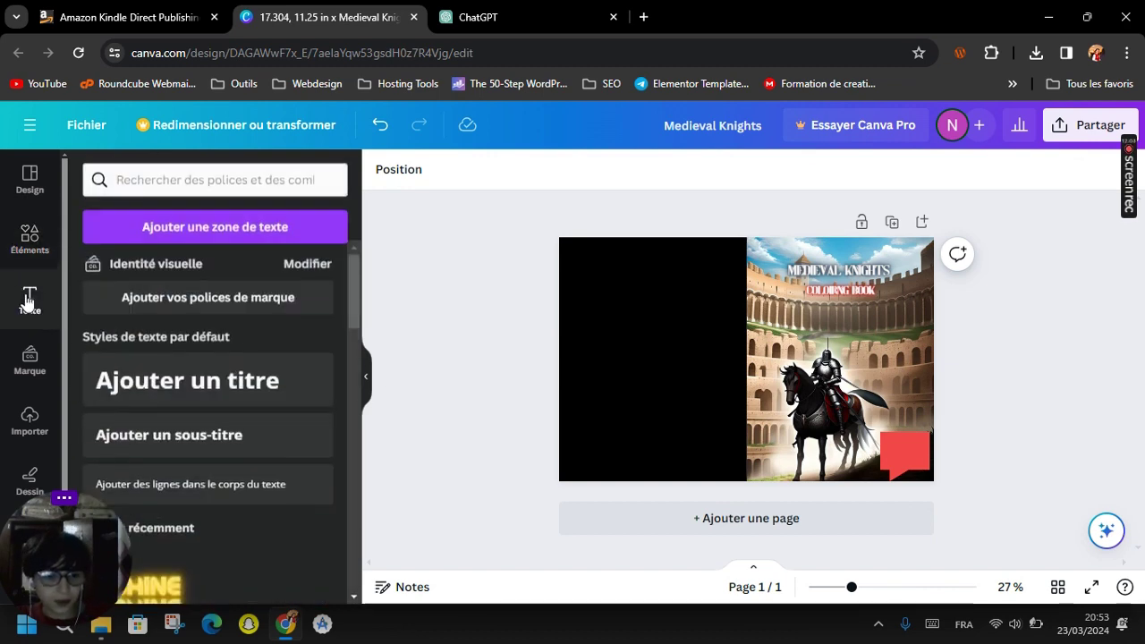
{"action": "left_click", "coordinate": [171, 391]}
{"action": "left_click_drag", "start_coordinate": [761, 414], "coordinate": [888, 489]}
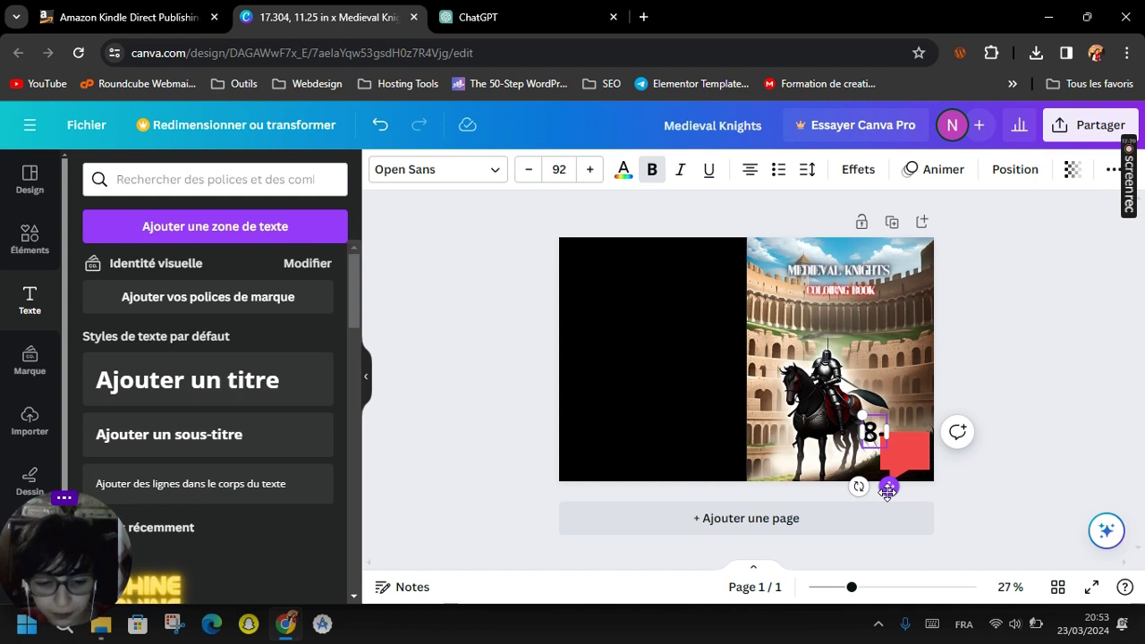
{"action": "type", "text": "-18"}
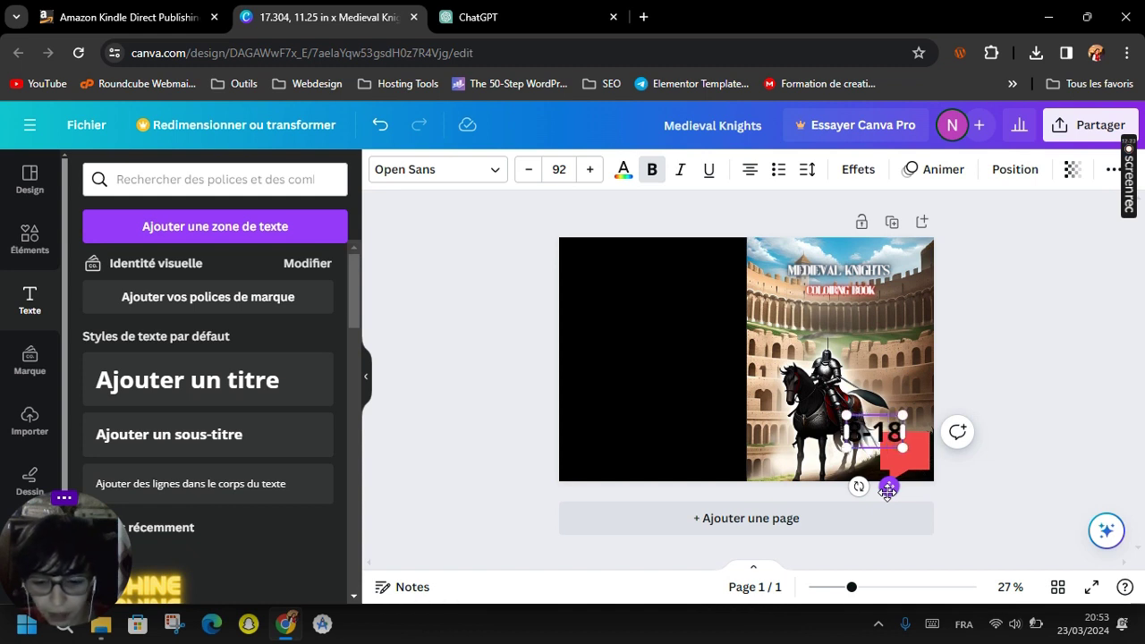
{"action": "type", "text": "+"}
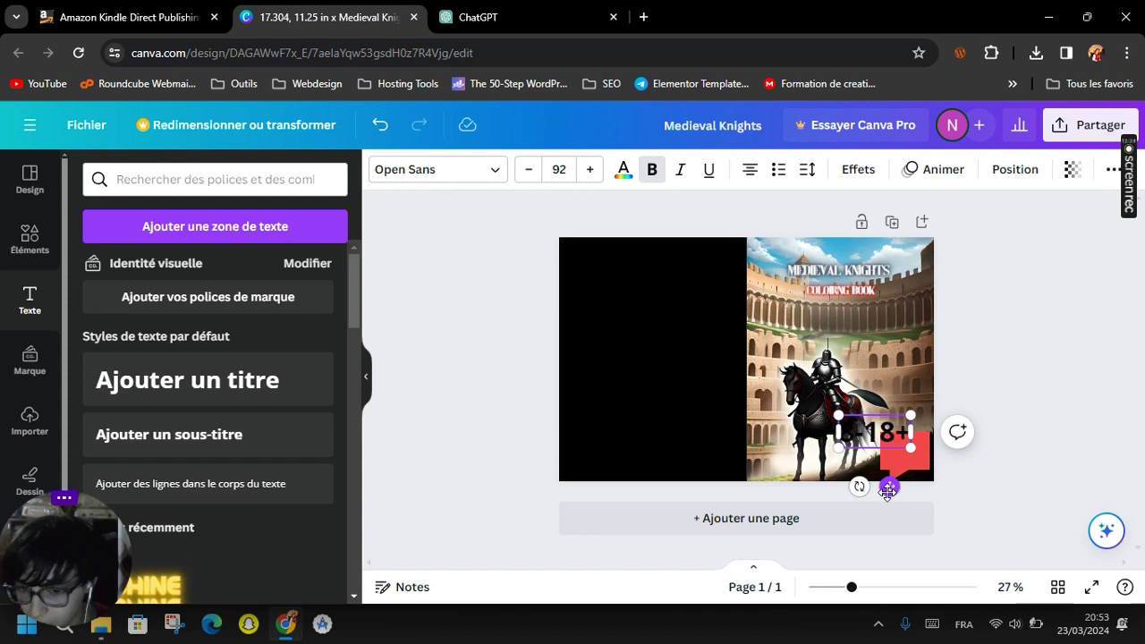
Reduce the font size of the "8-18+" age text to 68.
{"action": "left_click", "coordinate": [532, 169]}
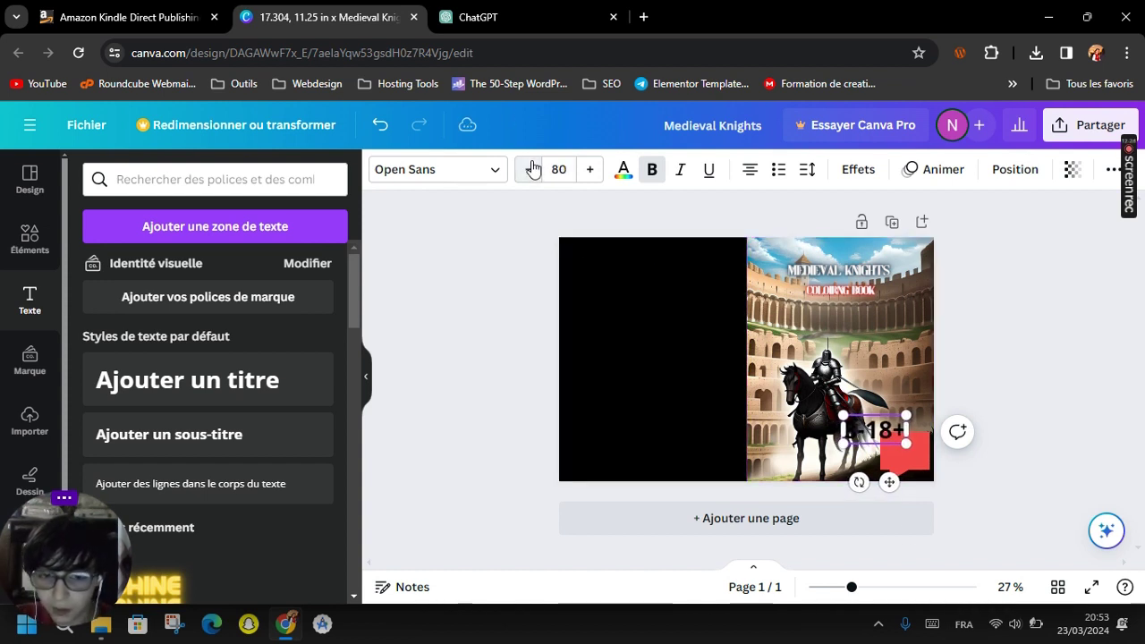
{"action": "left_click", "coordinate": [532, 169]}
{"action": "left_click", "coordinate": [532, 169]}
{"action": "left_click", "coordinate": [532, 169]}
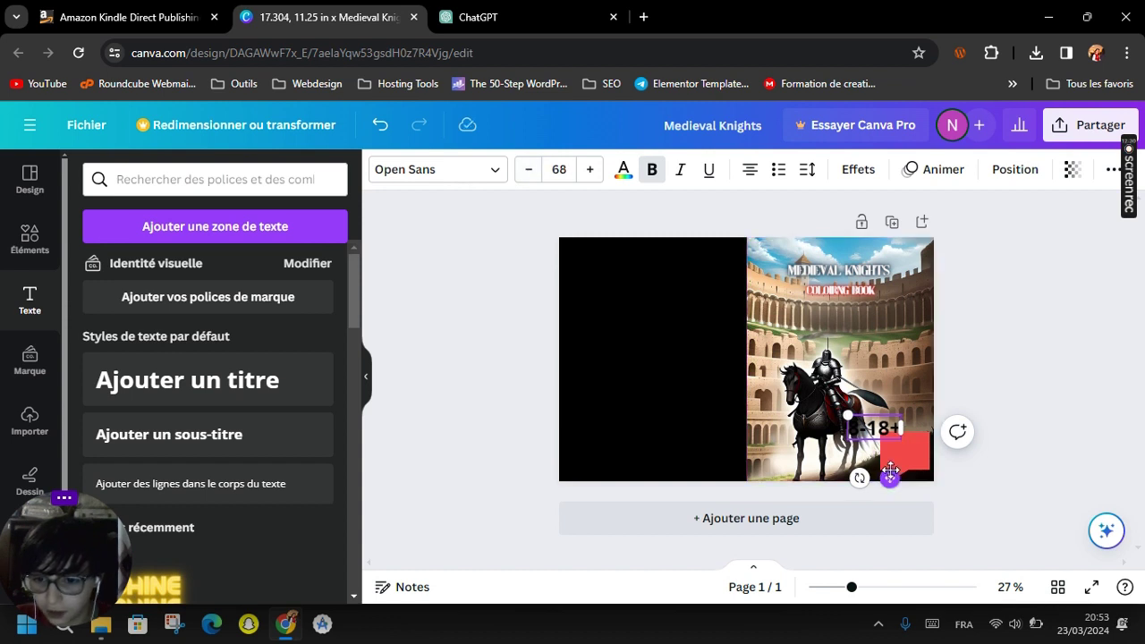
Place the "8-18+" text inside the red badge at the front cover's lower corner and reduce its font size to 44.
{"action": "left_click_drag", "start_coordinate": [871, 445], "coordinate": [921, 488]}
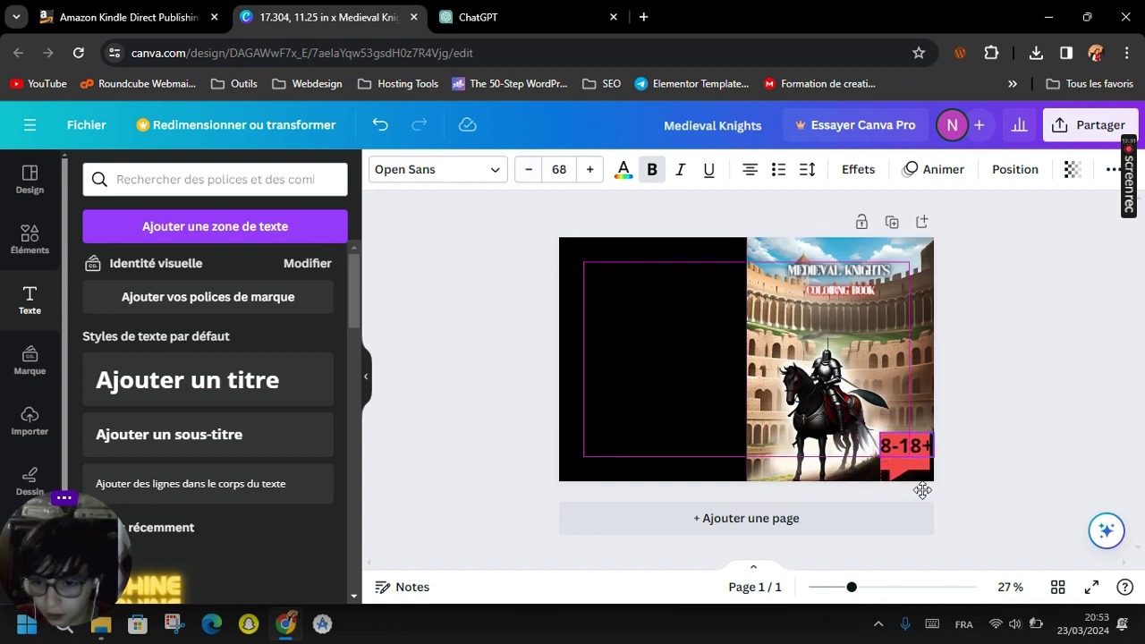
{"action": "left_click", "coordinate": [528, 170]}
{"action": "left_click", "coordinate": [527, 170]}
{"action": "left_click", "coordinate": [527, 170]}
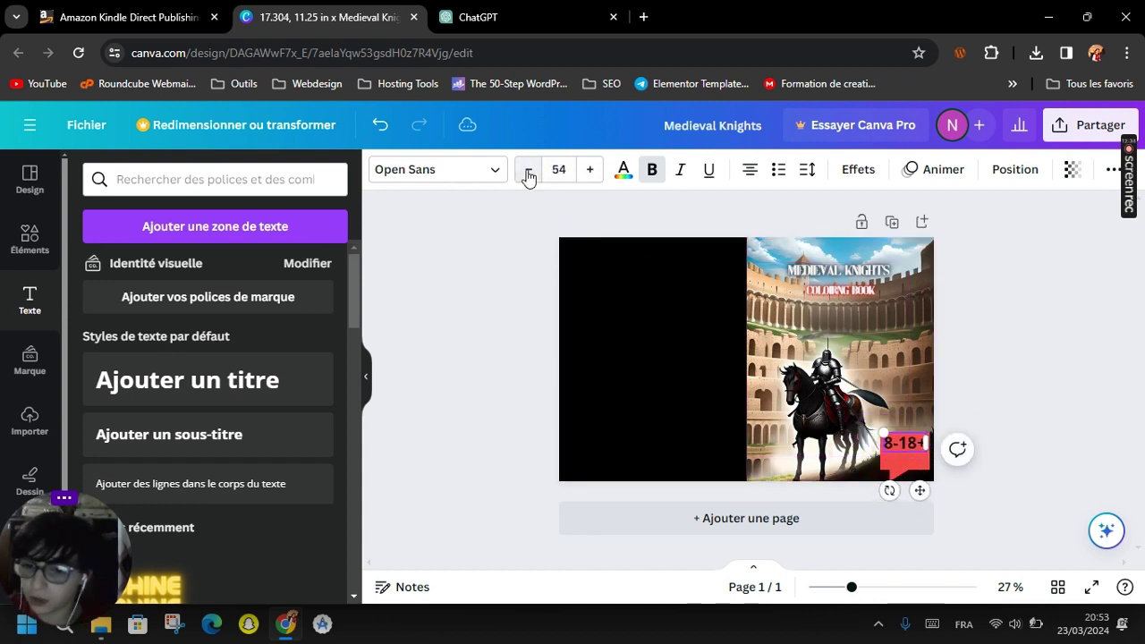
{"action": "left_click", "coordinate": [527, 170]}
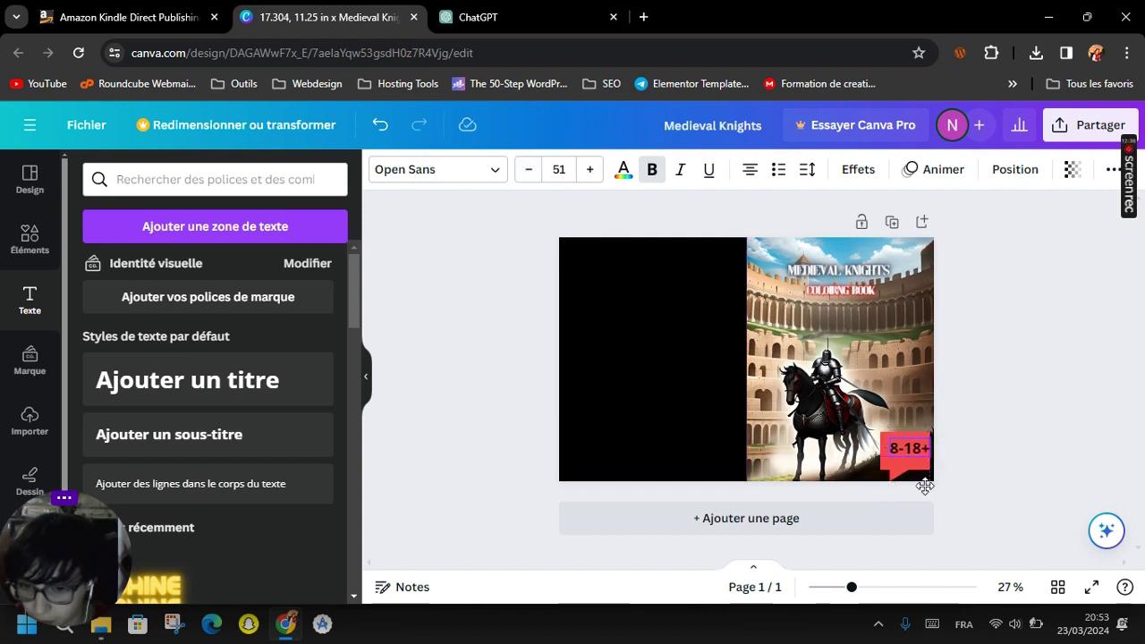
{"action": "left_click", "coordinate": [528, 170]}
{"action": "left_click", "coordinate": [527, 170]}
{"action": "left_click", "coordinate": [528, 170]}
{"action": "left_click", "coordinate": [528, 170]}
{"action": "left_click", "coordinate": [528, 170]}
{"action": "left_click", "coordinate": [528, 170]}
{"action": "left_click", "coordinate": [528, 170]}
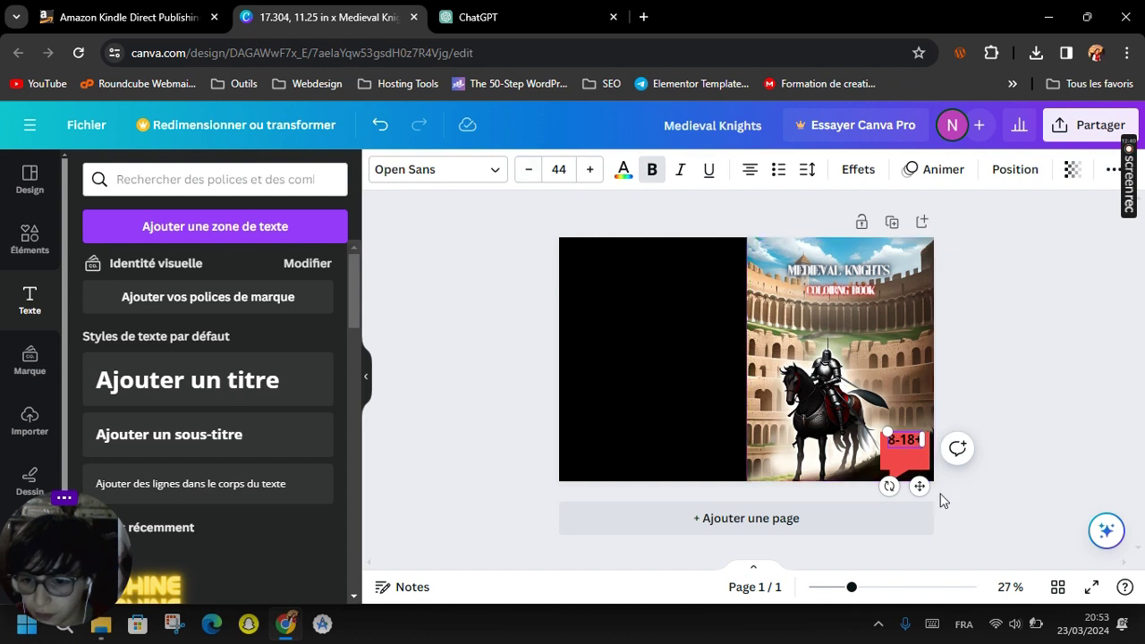
{"action": "left_click_drag", "start_coordinate": [922, 486], "coordinate": [908, 441]}
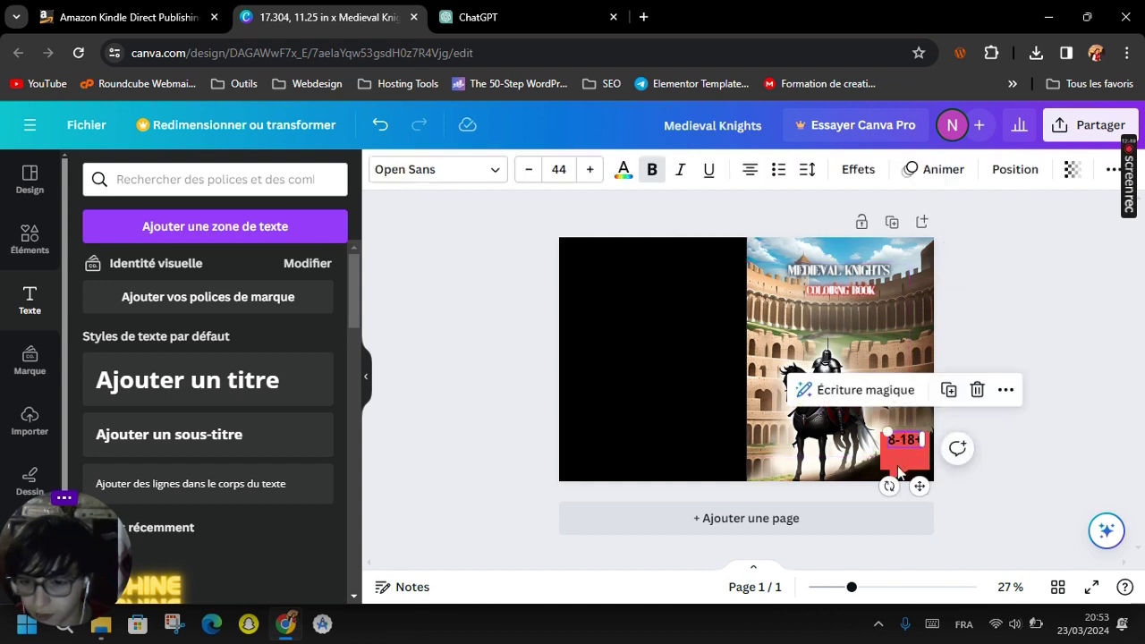
Change the font of the "8-18+" text to Kompot Styled.
{"action": "left_click", "coordinate": [398, 177]}
{"action": "left_click", "coordinate": [199, 336]}
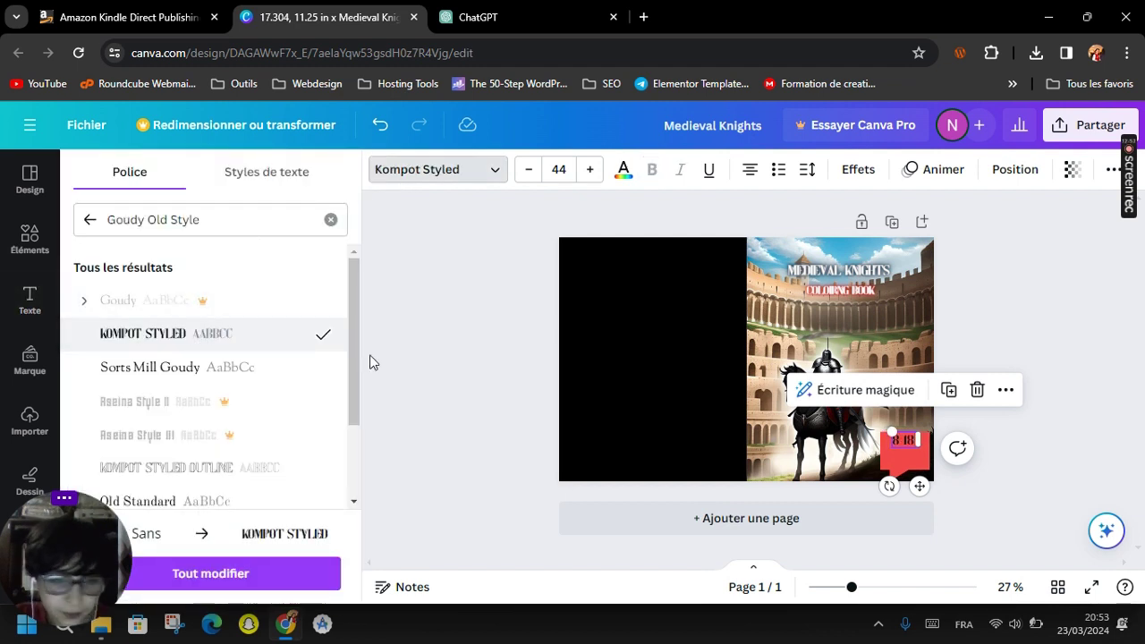
{"action": "left_click_drag", "start_coordinate": [920, 485], "coordinate": [922, 492]}
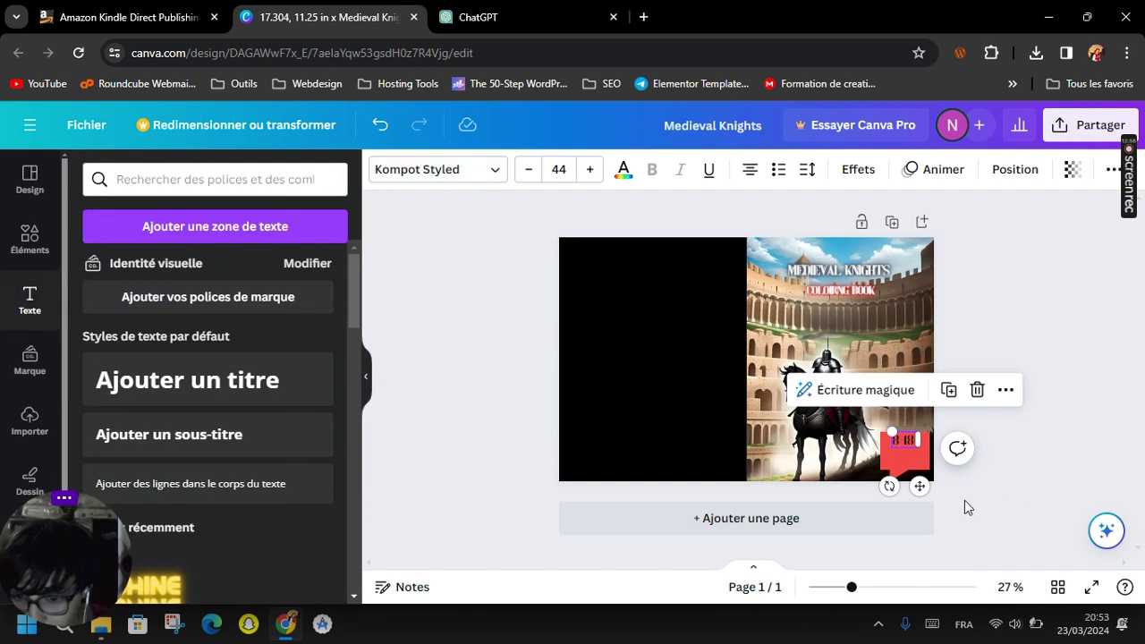
{"action": "left_click", "coordinate": [999, 508]}
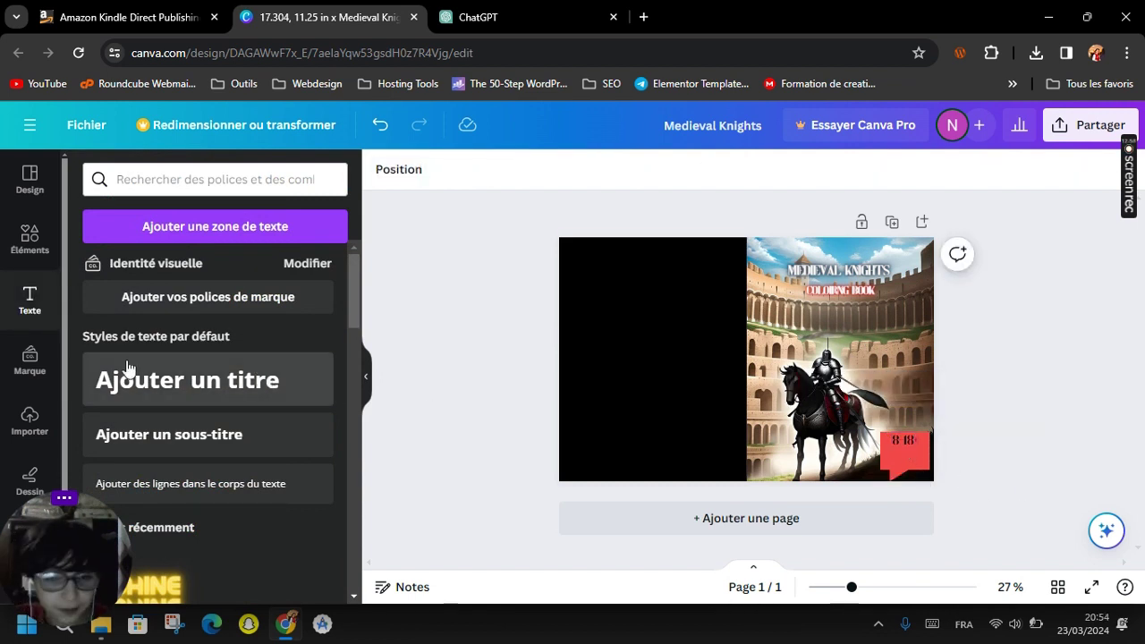
Add a heading reading "Age" and move it onto the red badge.
{"action": "left_click", "coordinate": [171, 380]}
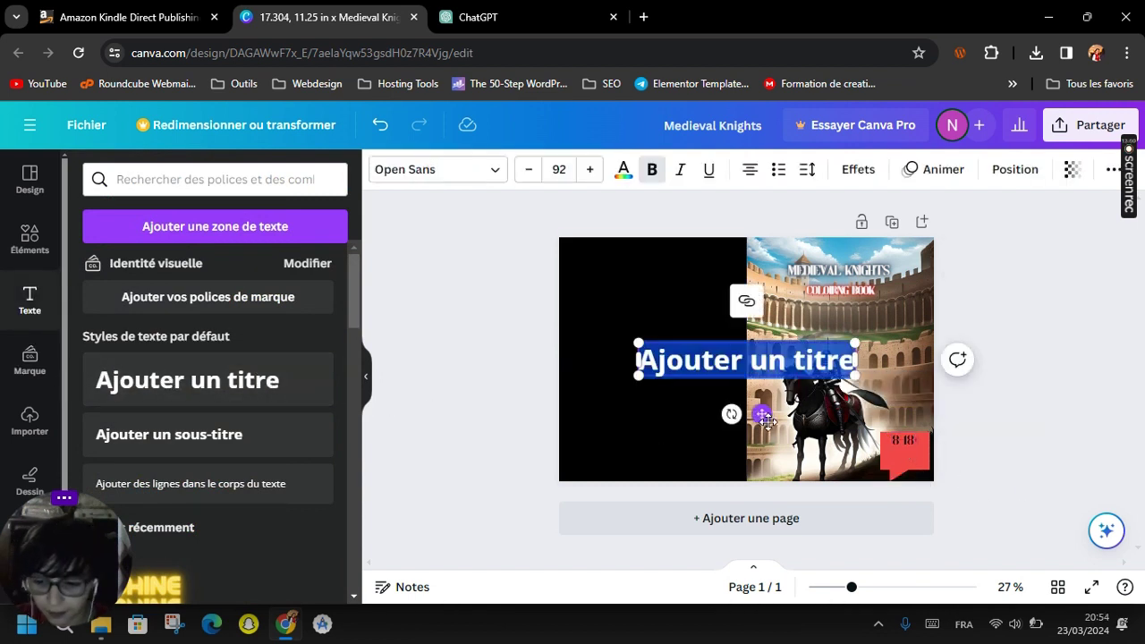
{"action": "key", "text": "BackSpace"}
{"action": "type", "text": "A"}
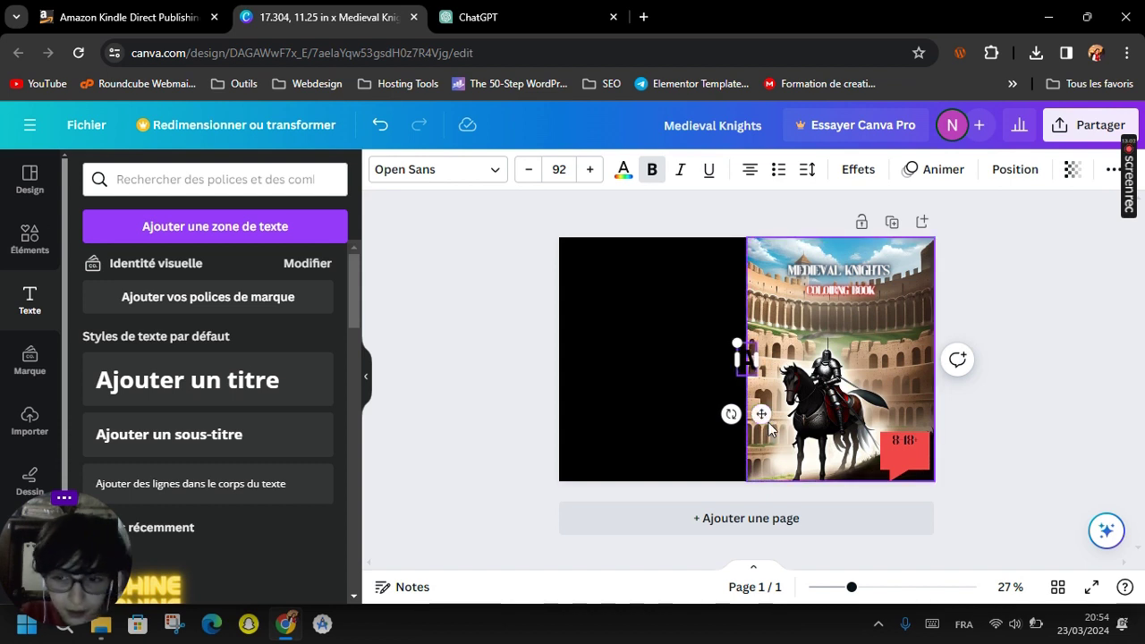
{"action": "type", "text": "ge"}
{"action": "left_click_drag", "start_coordinate": [766, 420], "coordinate": [920, 517]}
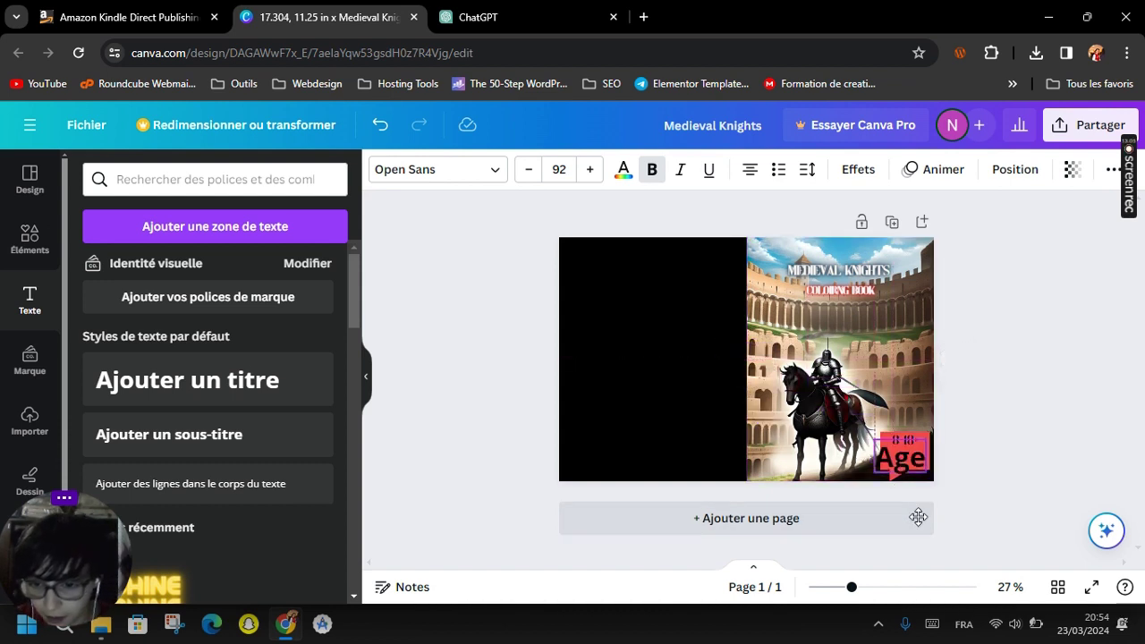
Reduce the "Age" text's font size to 50 and position it beneath "8-18+" within the badge.
{"action": "left_click", "coordinate": [529, 170]}
{"action": "left_click", "coordinate": [529, 170]}
{"action": "left_click", "coordinate": [529, 170]}
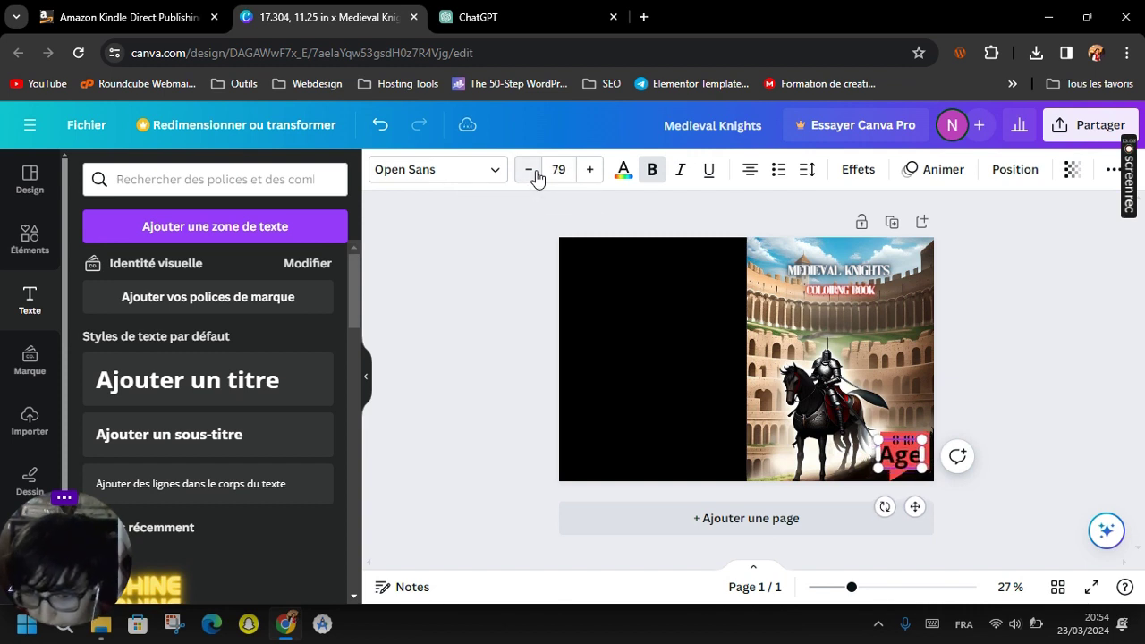
{"action": "left_click", "coordinate": [529, 170]}
{"action": "left_click", "coordinate": [528, 170]}
{"action": "left_click", "coordinate": [529, 170]}
{"action": "left_click", "coordinate": [529, 170]}
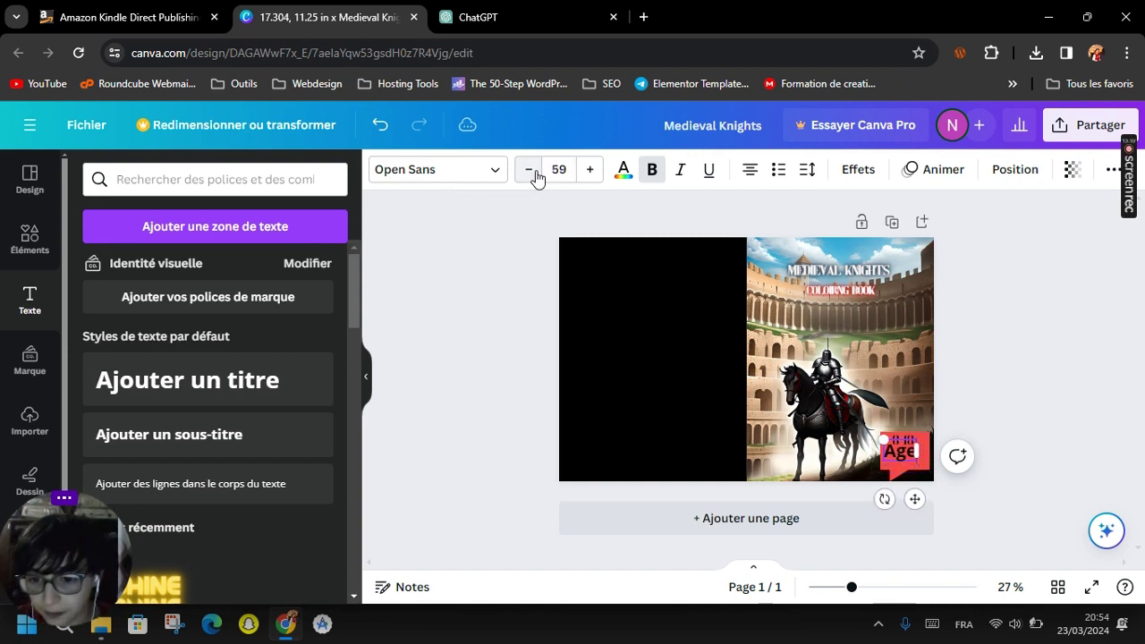
{"action": "left_click", "coordinate": [529, 170]}
{"action": "left_click", "coordinate": [529, 170]}
{"action": "left_click_drag", "start_coordinate": [912, 495], "coordinate": [918, 504]}
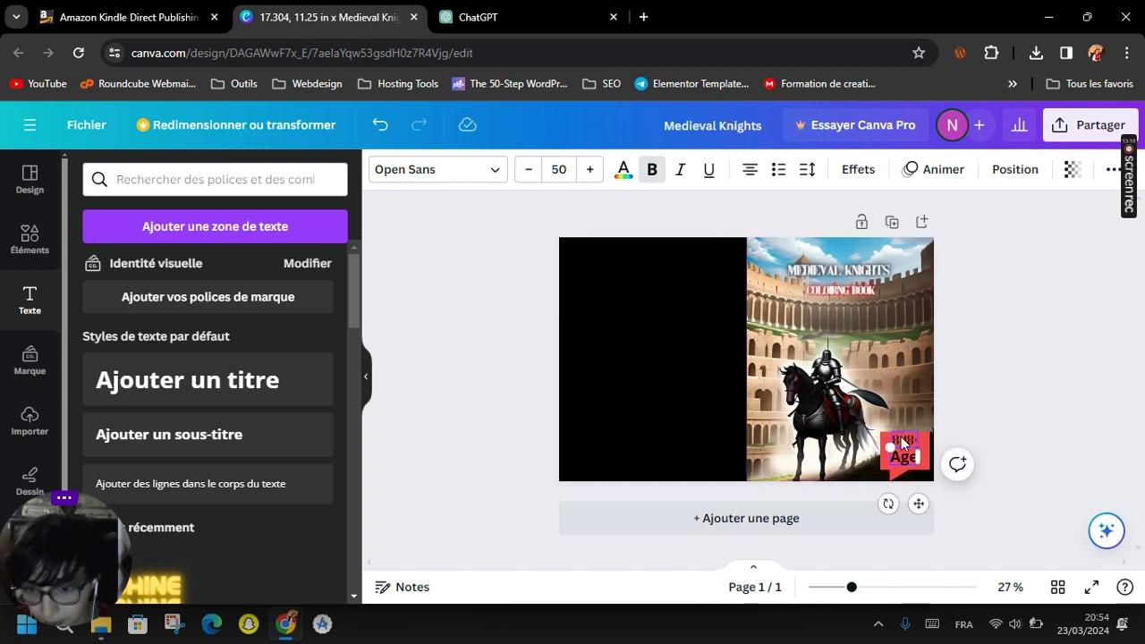
Enlarge the "8-18+" text to size 53 and change the "Age" text's font to Kompot Styled.
{"action": "left_click", "coordinate": [901, 438]}
{"action": "left_click", "coordinate": [589, 170]}
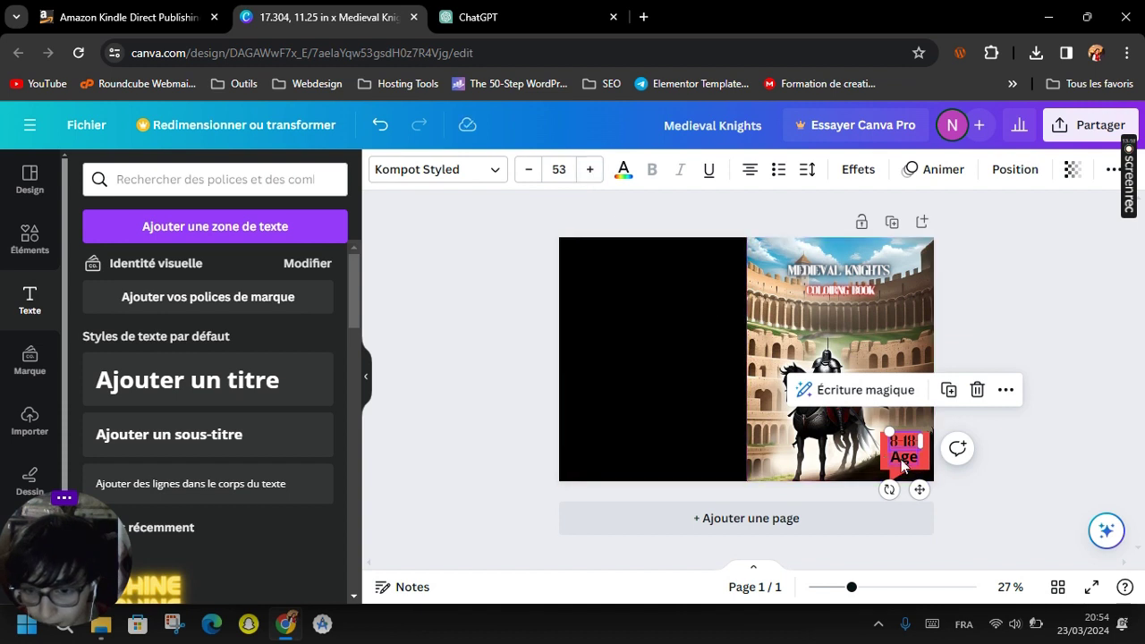
{"action": "left_click", "coordinate": [904, 457]}
{"action": "left_click", "coordinate": [437, 170]}
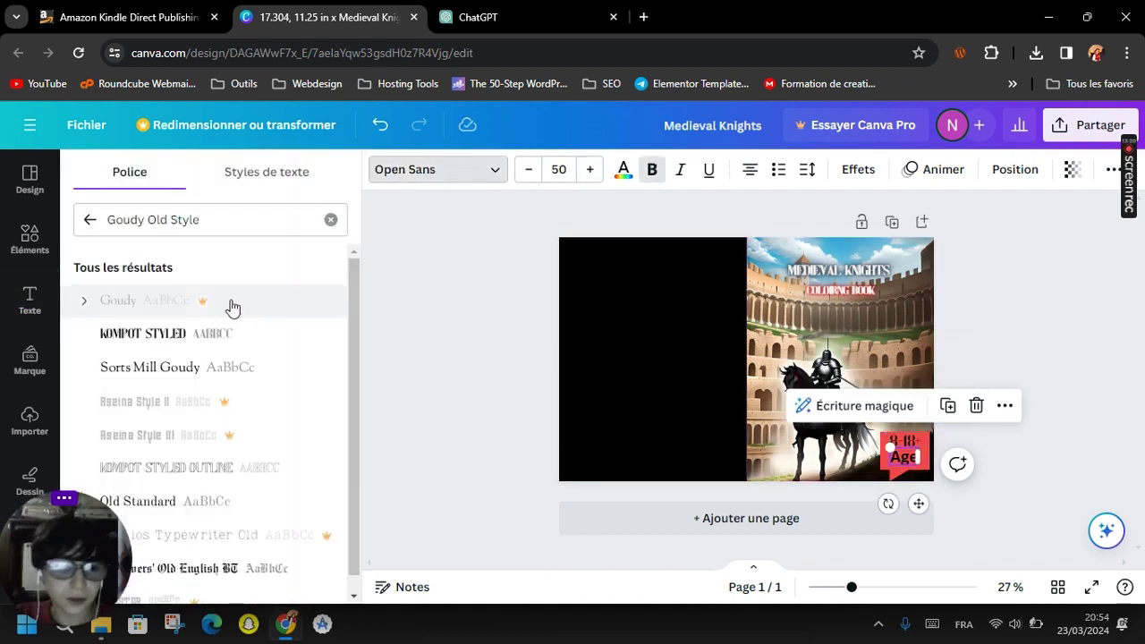
{"action": "left_click", "coordinate": [187, 334]}
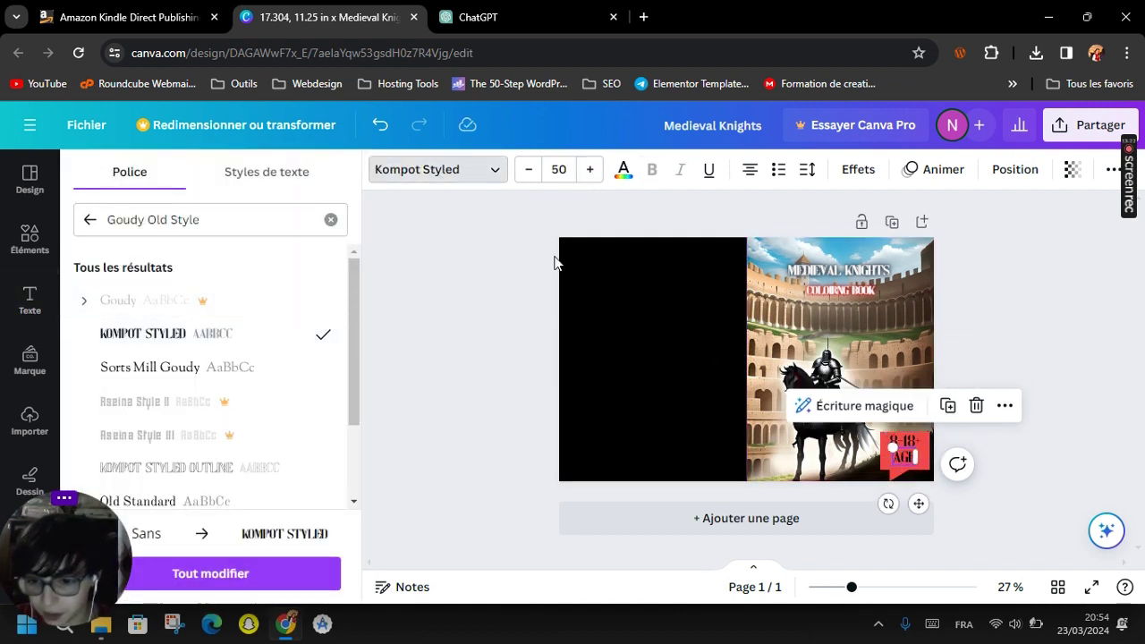
{"action": "left_click", "coordinate": [583, 359]}
Colour the "8-18+" text with the document's light red and apply the Neon effect at maximum intensity.
{"action": "left_click_drag", "start_coordinate": [931, 472], "coordinate": [936, 477]}
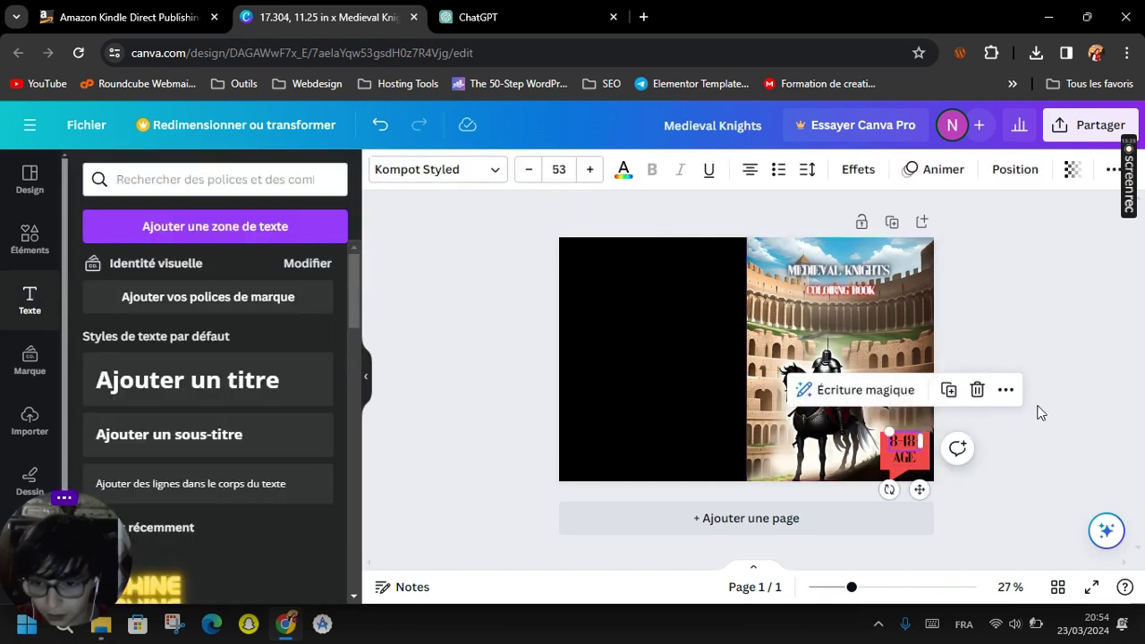
{"action": "left_click", "coordinate": [624, 172]}
{"action": "left_click", "coordinate": [278, 272]}
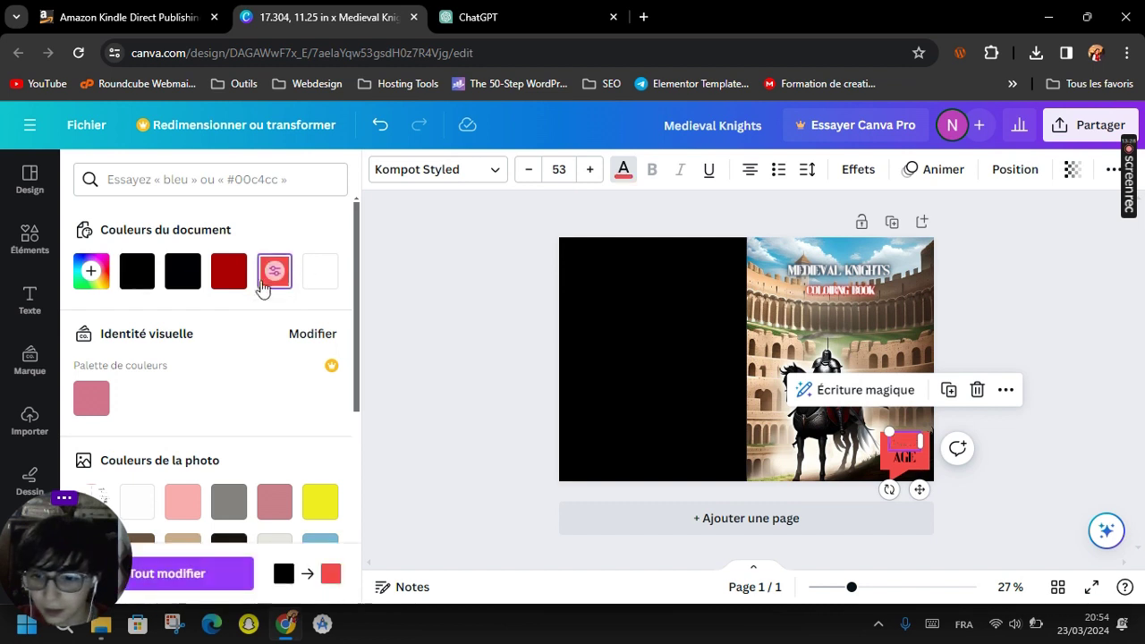
{"action": "left_click", "coordinate": [858, 169]}
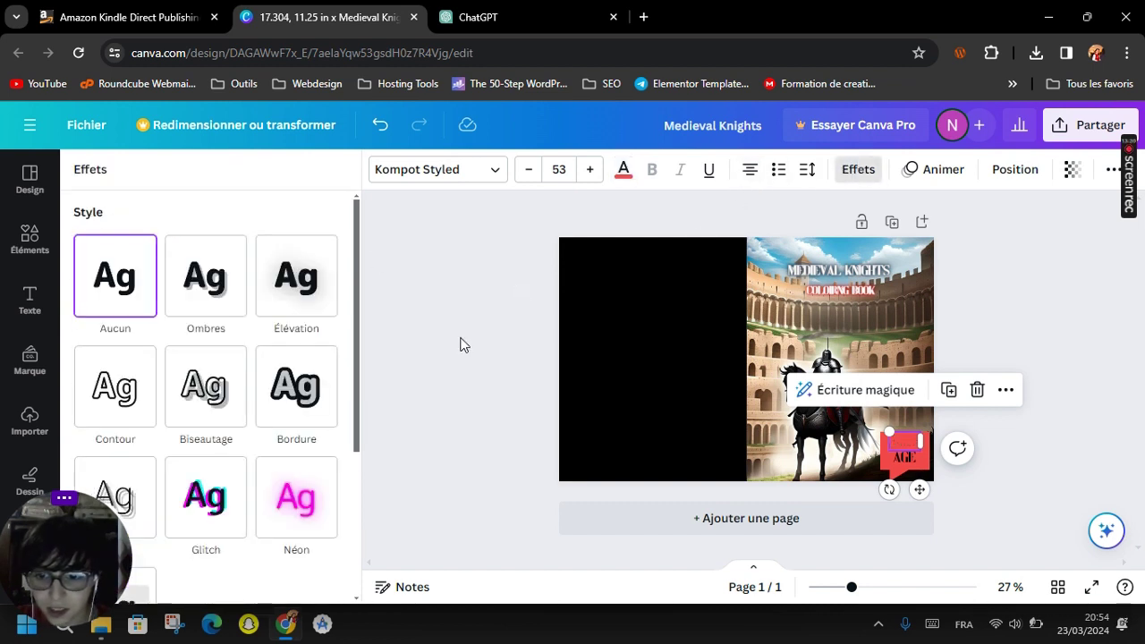
{"action": "left_click", "coordinate": [300, 498]}
{"action": "scroll", "coordinate": [259, 507], "scroll_direction": "down", "scroll_amount": 2}
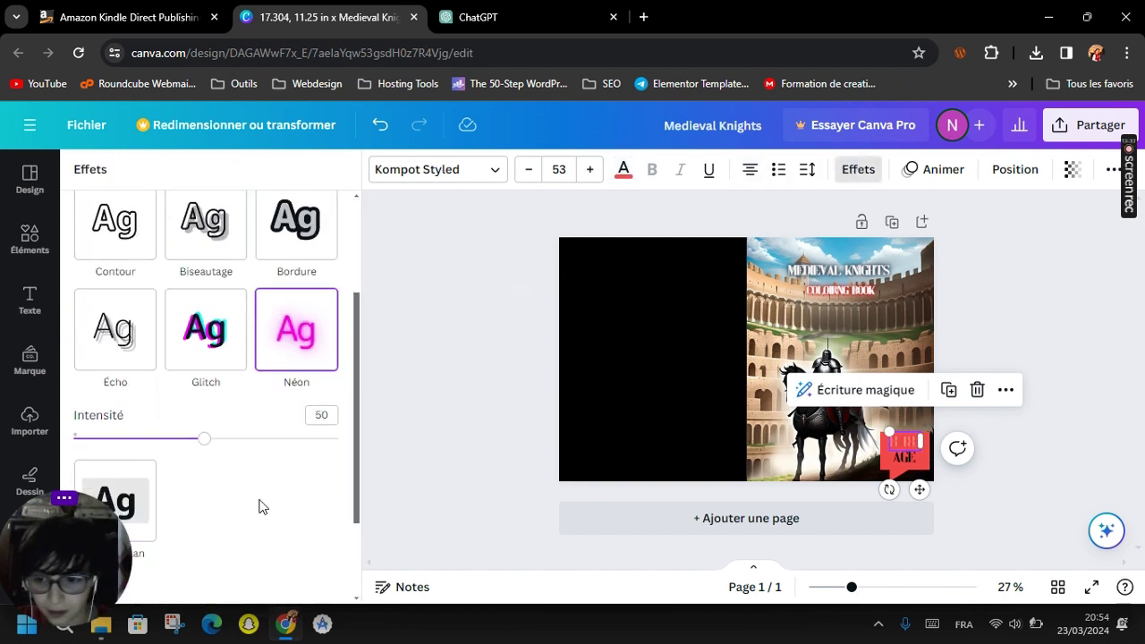
{"action": "left_click_drag", "start_coordinate": [247, 441], "coordinate": [459, 391]}
{"action": "left_click", "coordinate": [496, 383]}
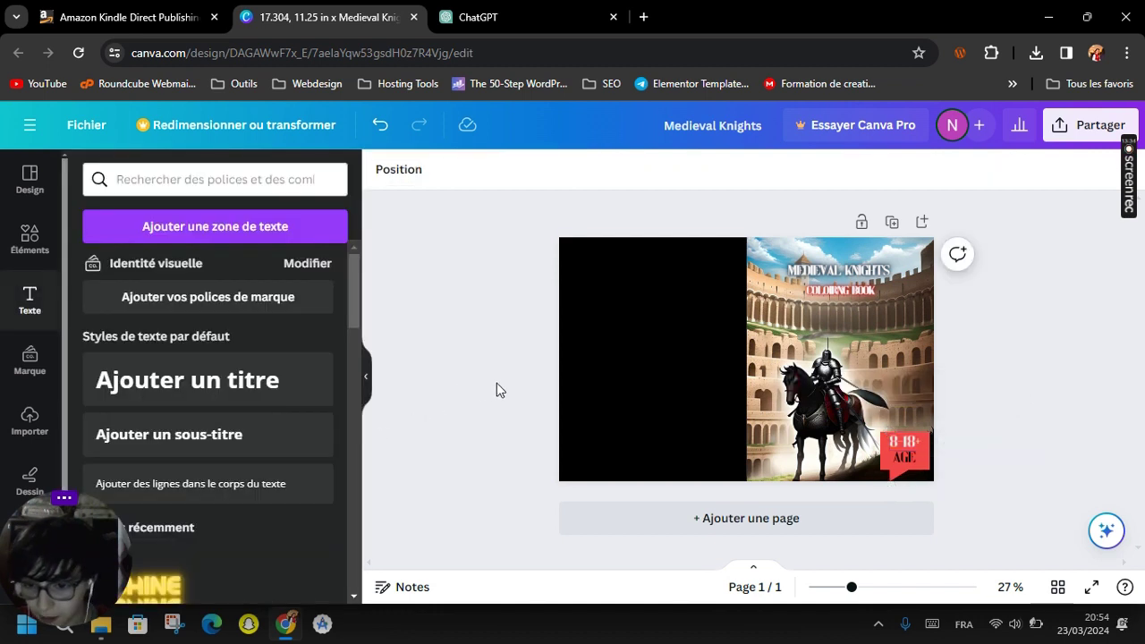
Give the "Age" text the same light red colour and a Neon effect at maximum intensity.
{"action": "left_click", "coordinate": [926, 470]}
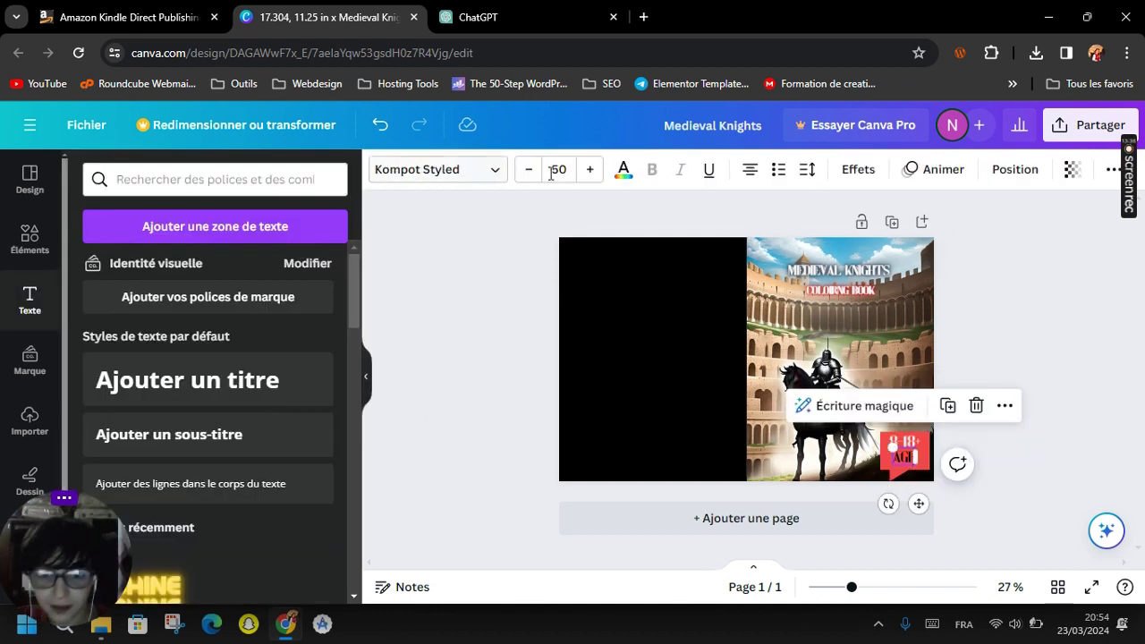
{"action": "left_click", "coordinate": [624, 170]}
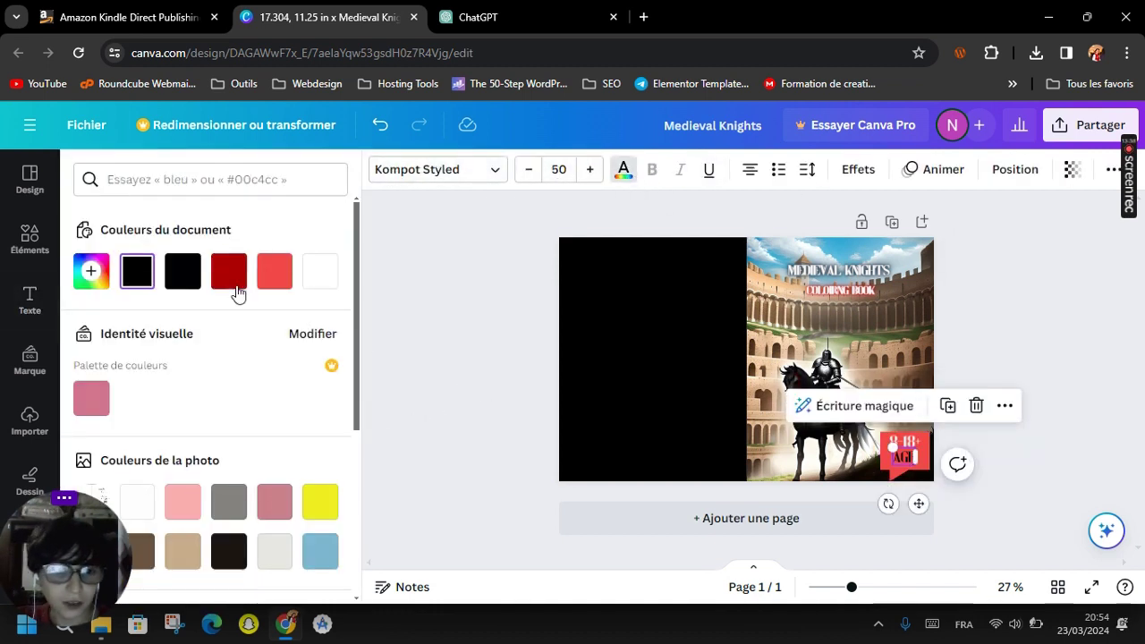
{"action": "left_click", "coordinate": [274, 271]}
{"action": "left_click", "coordinate": [857, 170]}
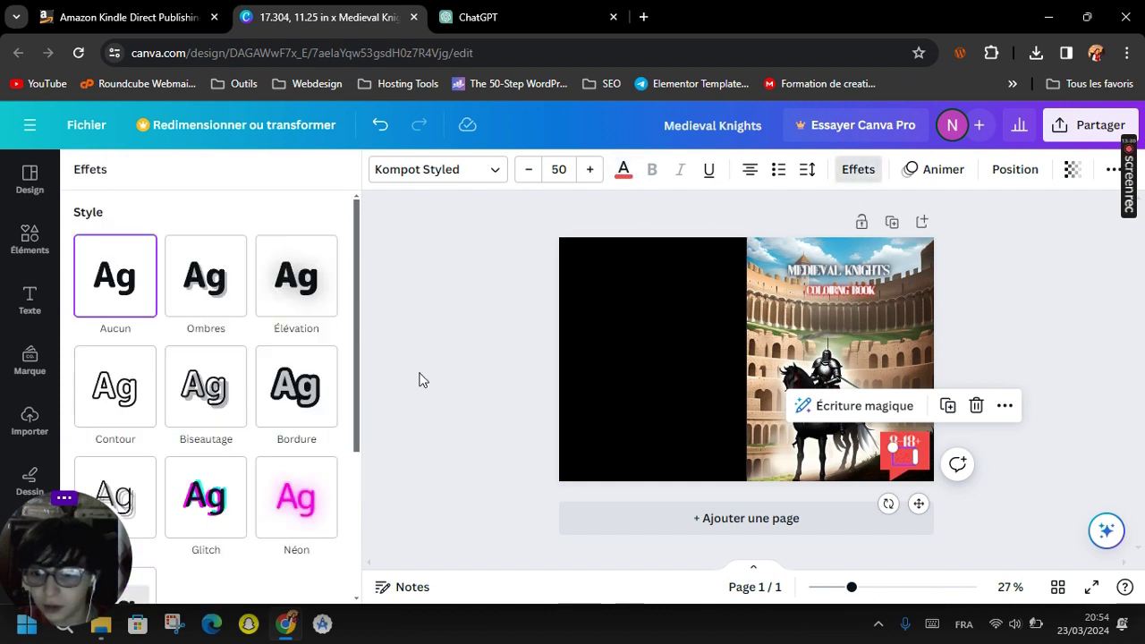
{"action": "left_click", "coordinate": [295, 523]}
{"action": "scroll", "coordinate": [219, 505], "scroll_direction": "down", "scroll_amount": 1}
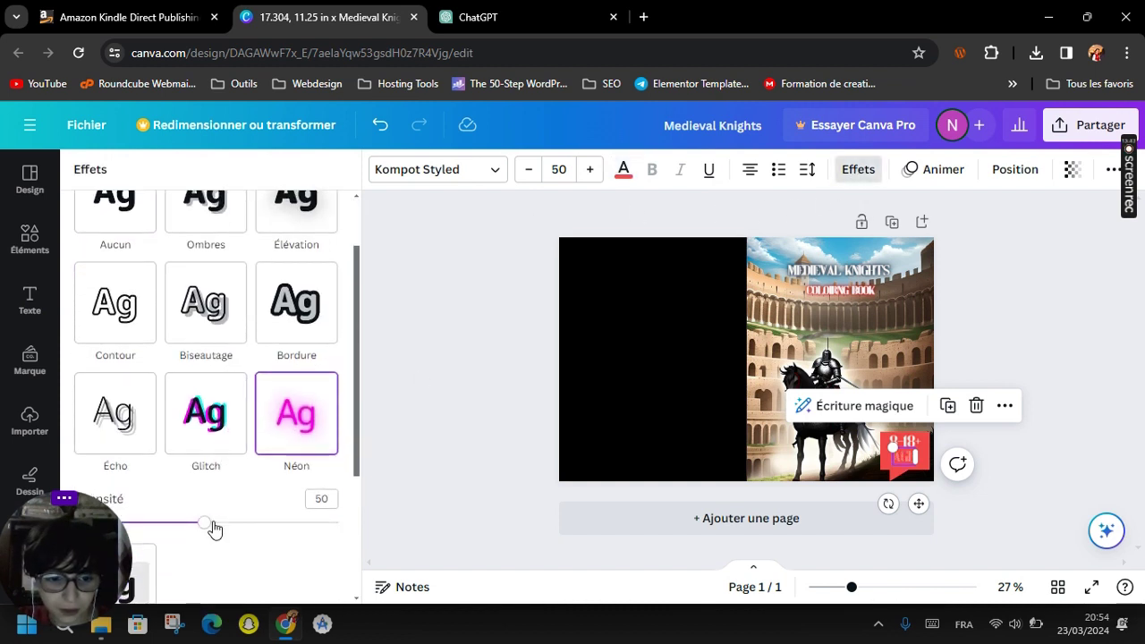
{"action": "left_click_drag", "start_coordinate": [211, 528], "coordinate": [369, 538]}
{"action": "left_click", "coordinate": [446, 448]}
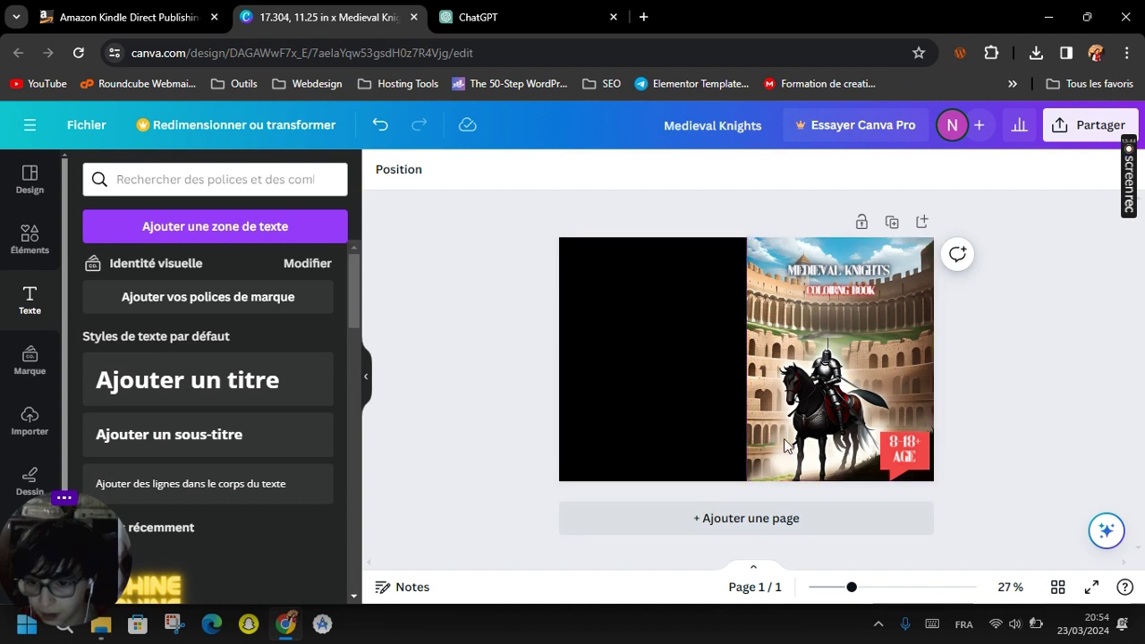
Add a solid border with a thickness of 11 to the red badge shape.
{"action": "left_click", "coordinate": [930, 462]}
{"action": "left_click", "coordinate": [495, 169]}
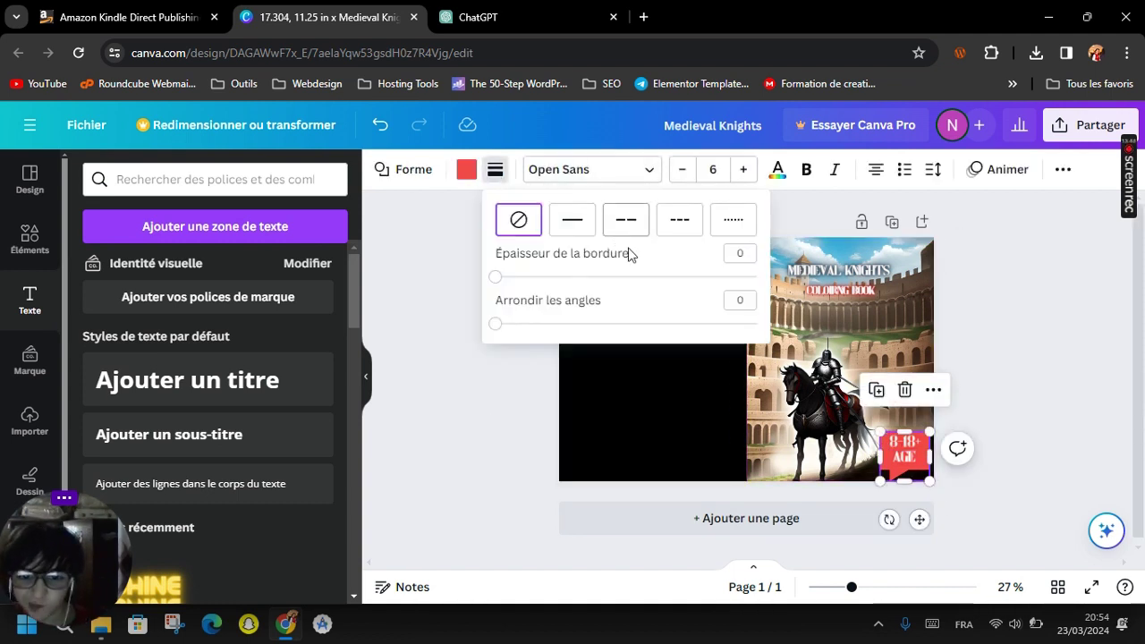
{"action": "left_click", "coordinate": [571, 222]}
{"action": "left_click_drag", "start_coordinate": [544, 275], "coordinate": [524, 281]}
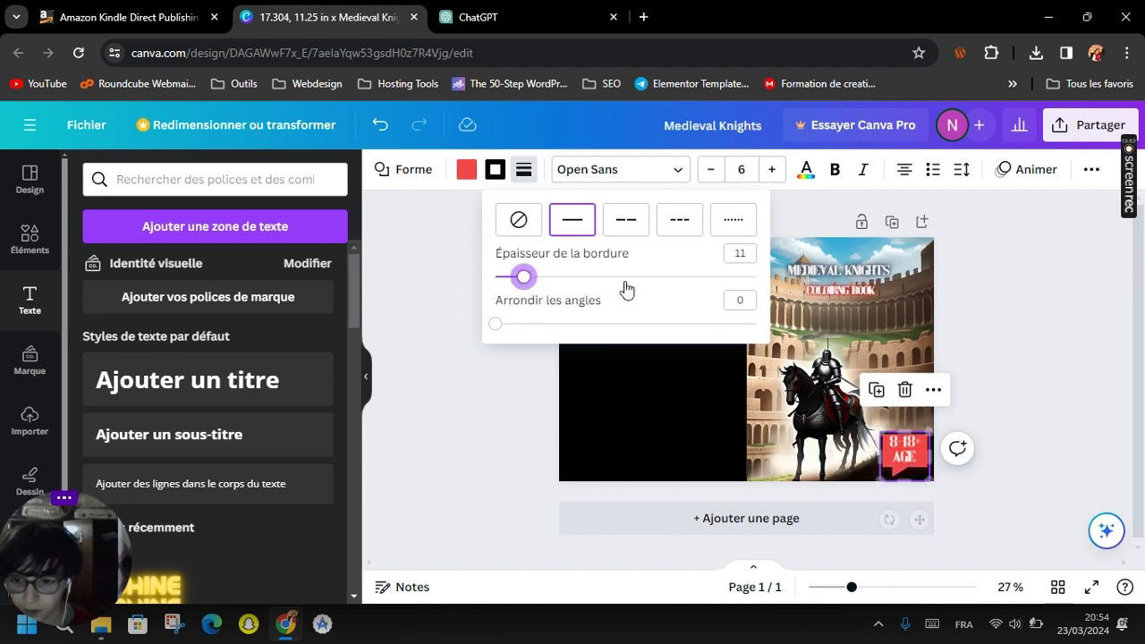
{"action": "left_click", "coordinate": [1068, 263]}
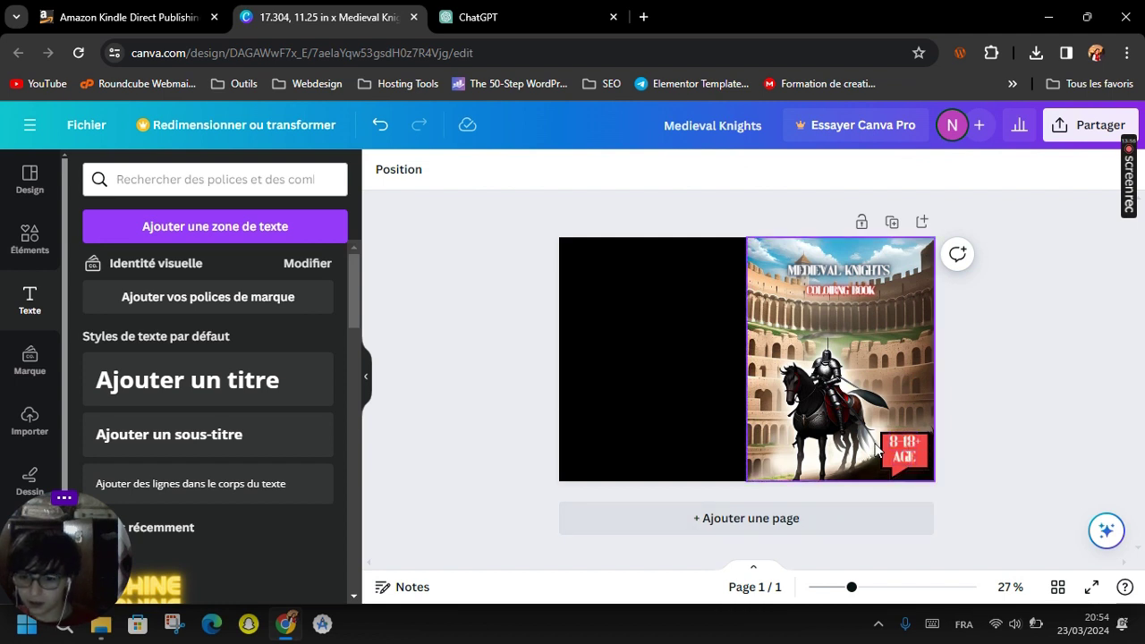
{"action": "left_click_drag", "start_coordinate": [1027, 396], "coordinate": [1074, 403]}
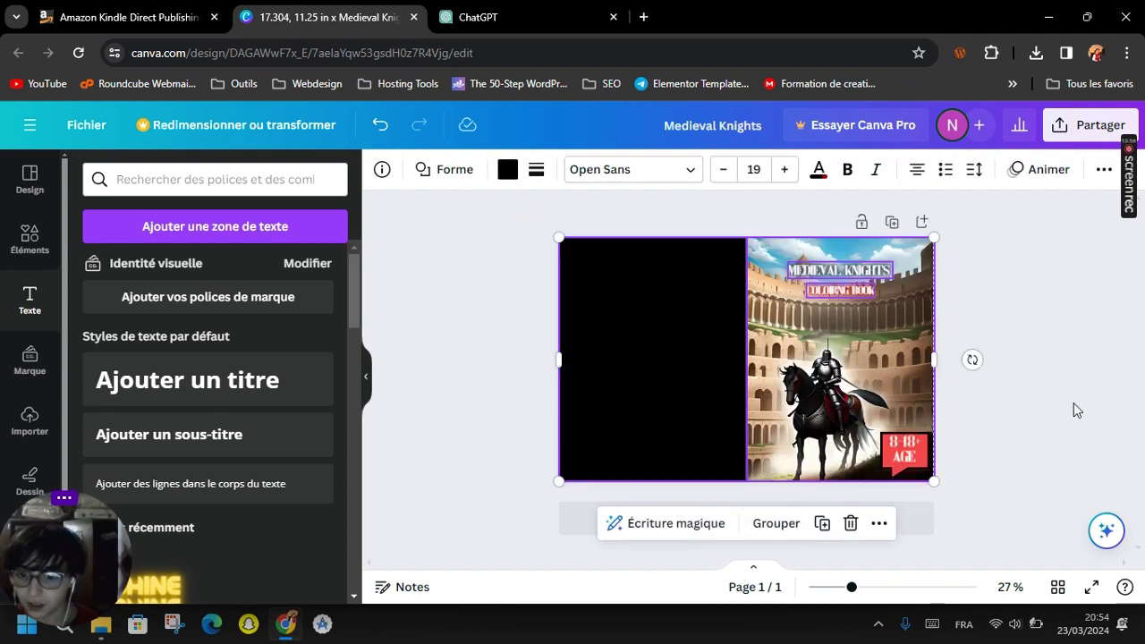
{"action": "left_click", "coordinate": [1071, 402]}
Download the finished cover as a print PDF with the RGB colour profile.
{"action": "left_click", "coordinate": [1089, 124]}
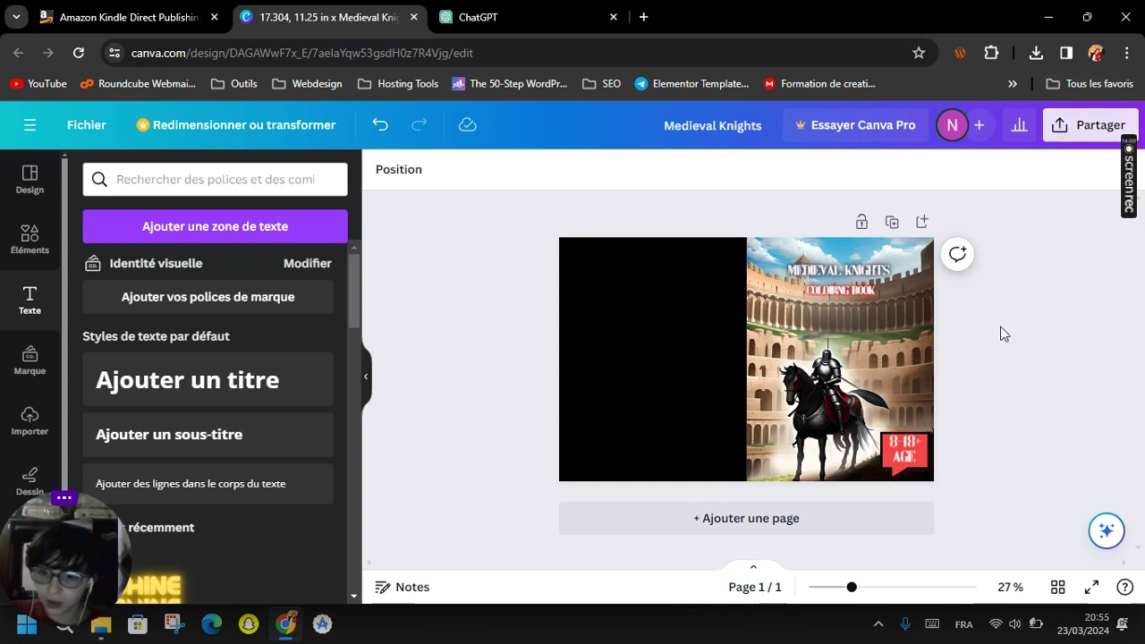
{"action": "left_click", "coordinate": [879, 438]}
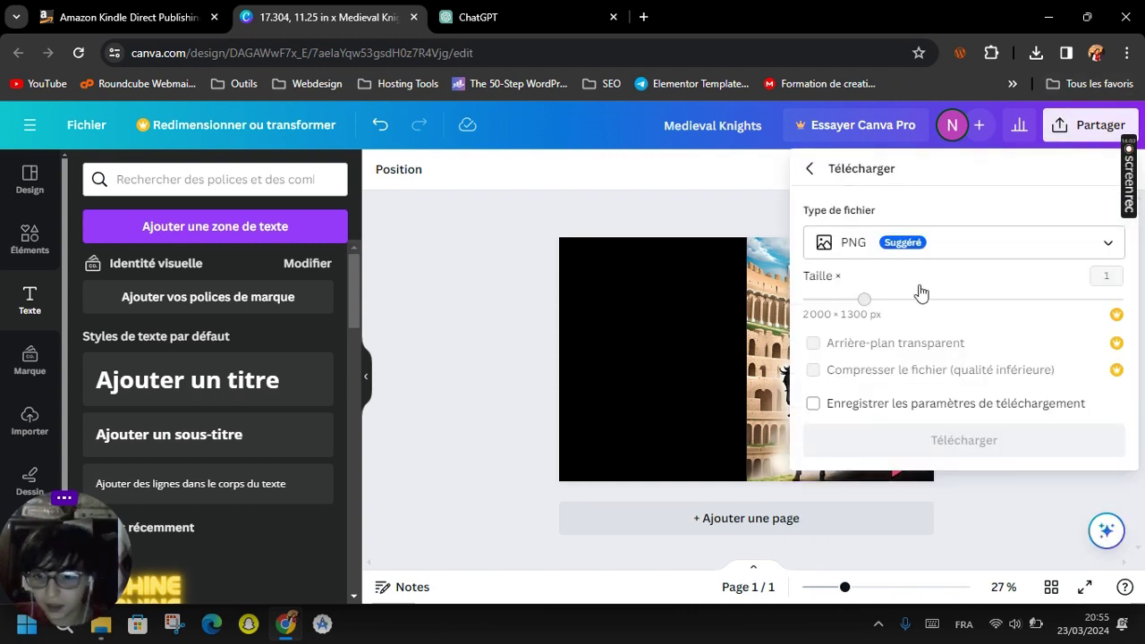
{"action": "left_click", "coordinate": [923, 255]}
{"action": "left_click", "coordinate": [897, 457]}
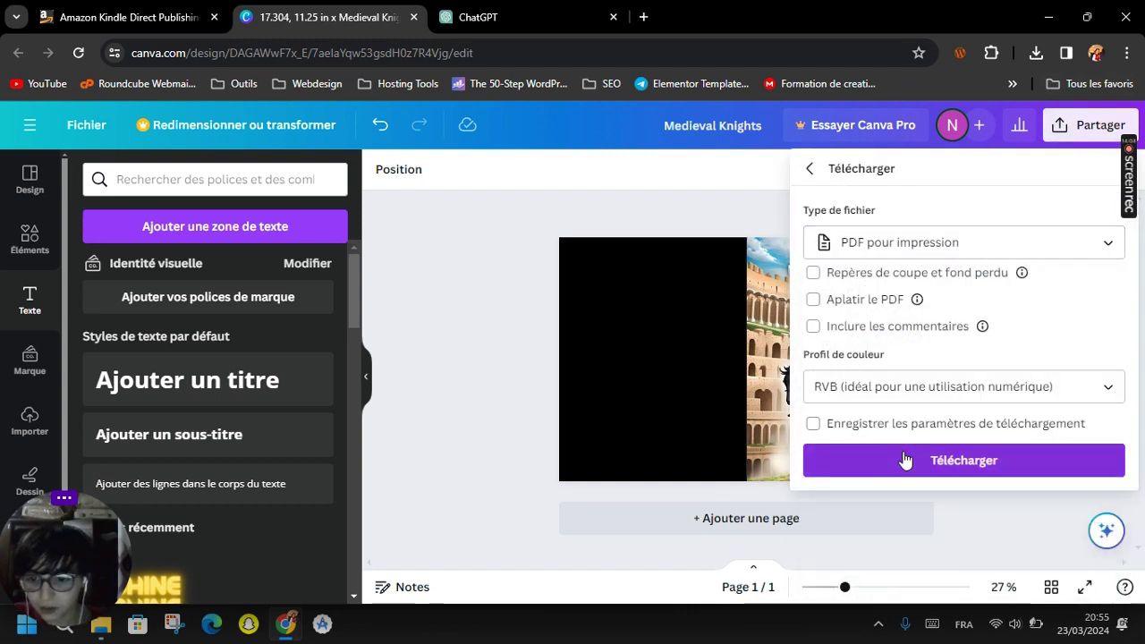
{"action": "left_click", "coordinate": [899, 460]}
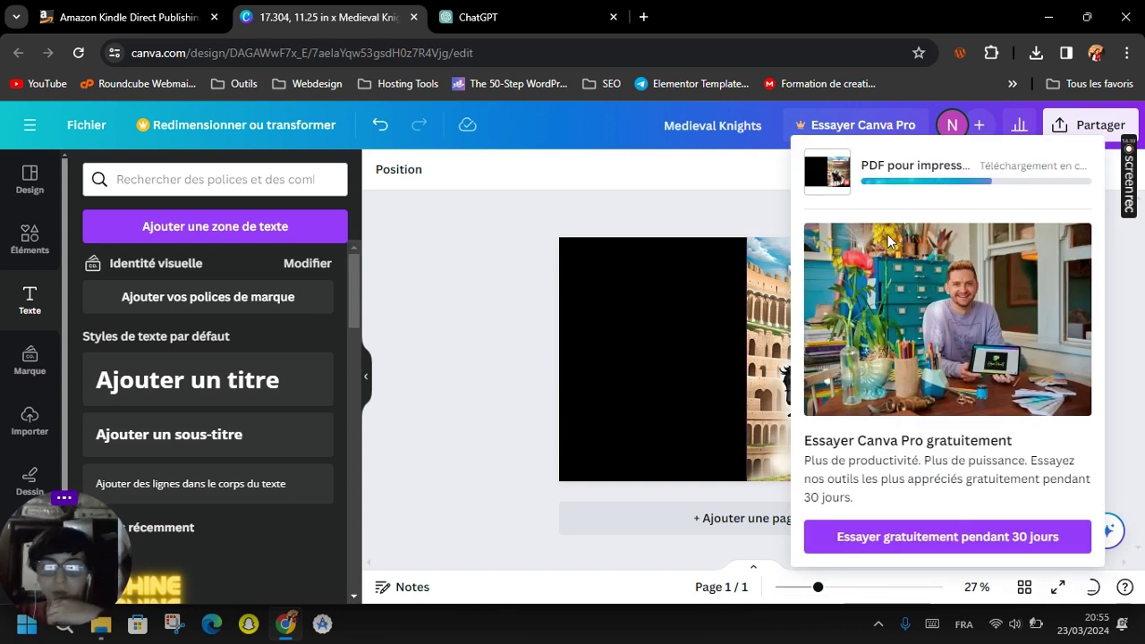
Check the downloaded Medieval Knights.pdf in its download folder, and close the folder window.
{"action": "left_click", "coordinate": [508, 7]}
{"action": "left_click", "coordinate": [399, 8]}
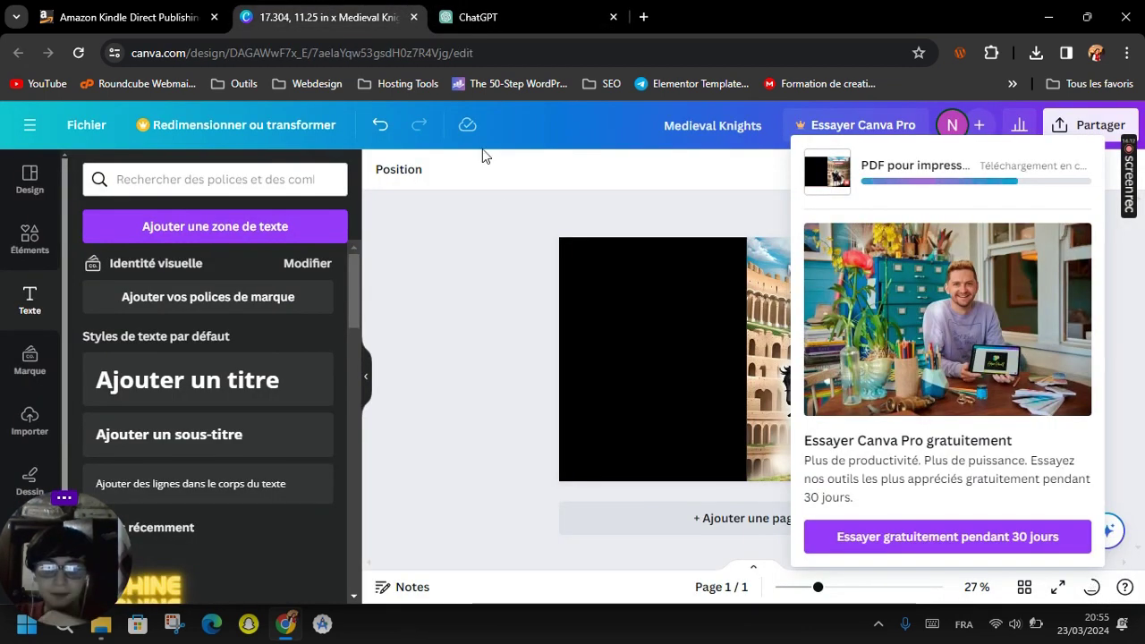
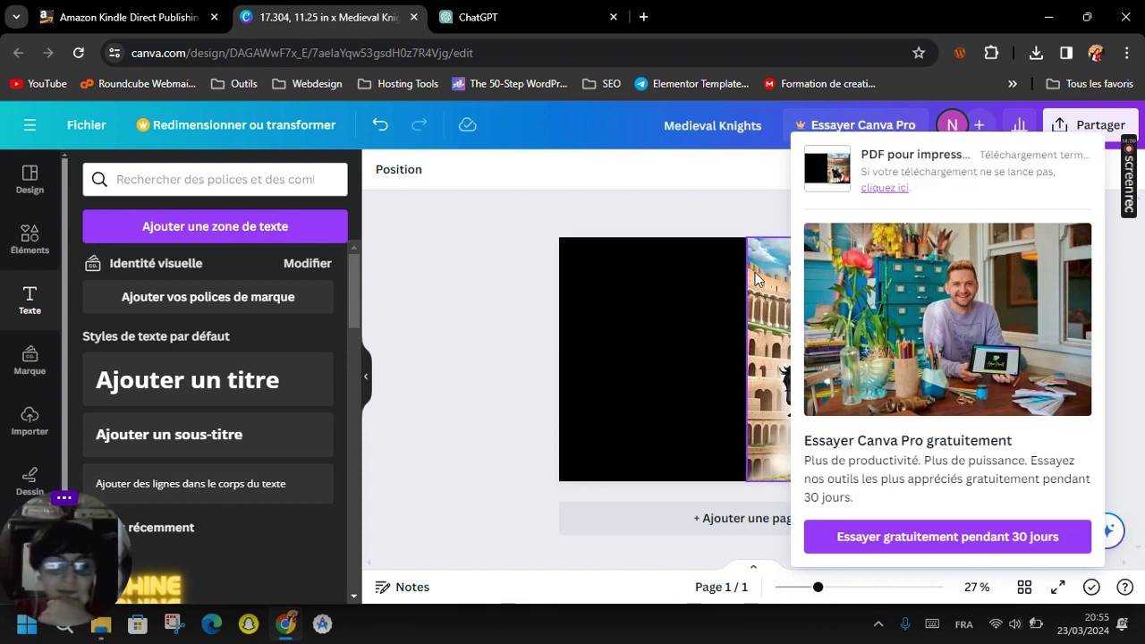
{"action": "left_click", "coordinate": [1038, 57]}
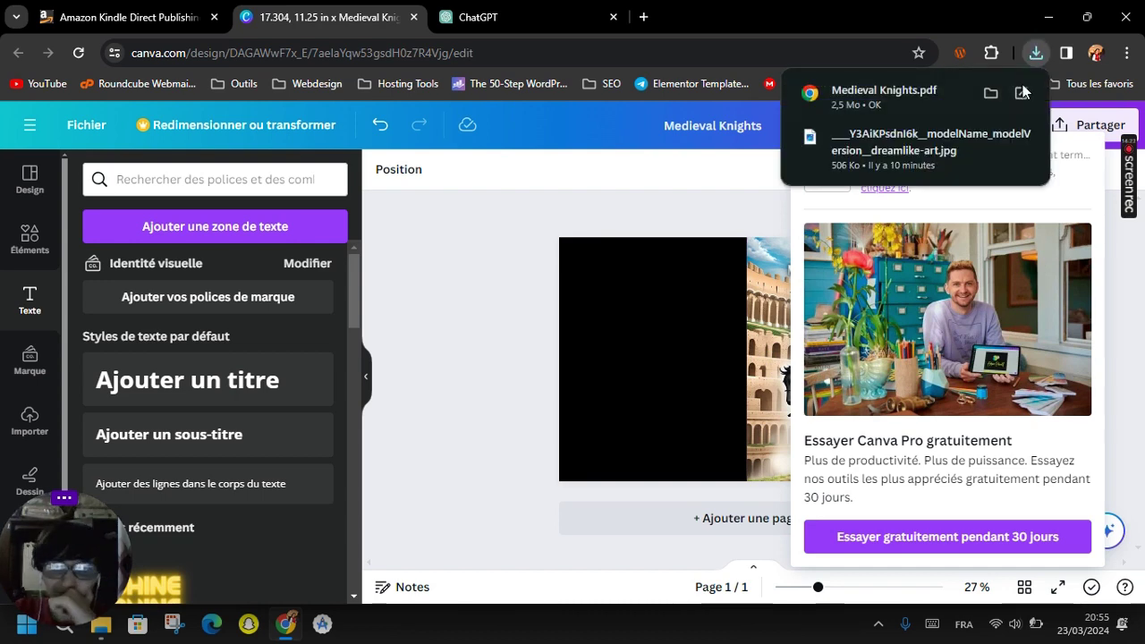
{"action": "left_click", "coordinate": [995, 91]}
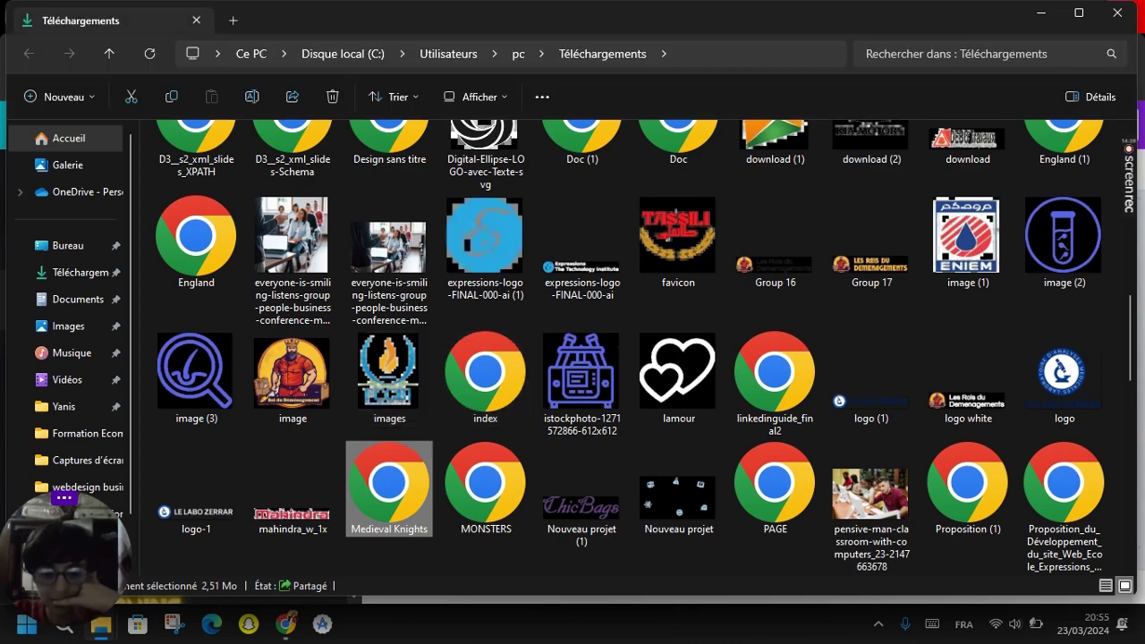
{"action": "left_click", "coordinate": [1118, 12]}
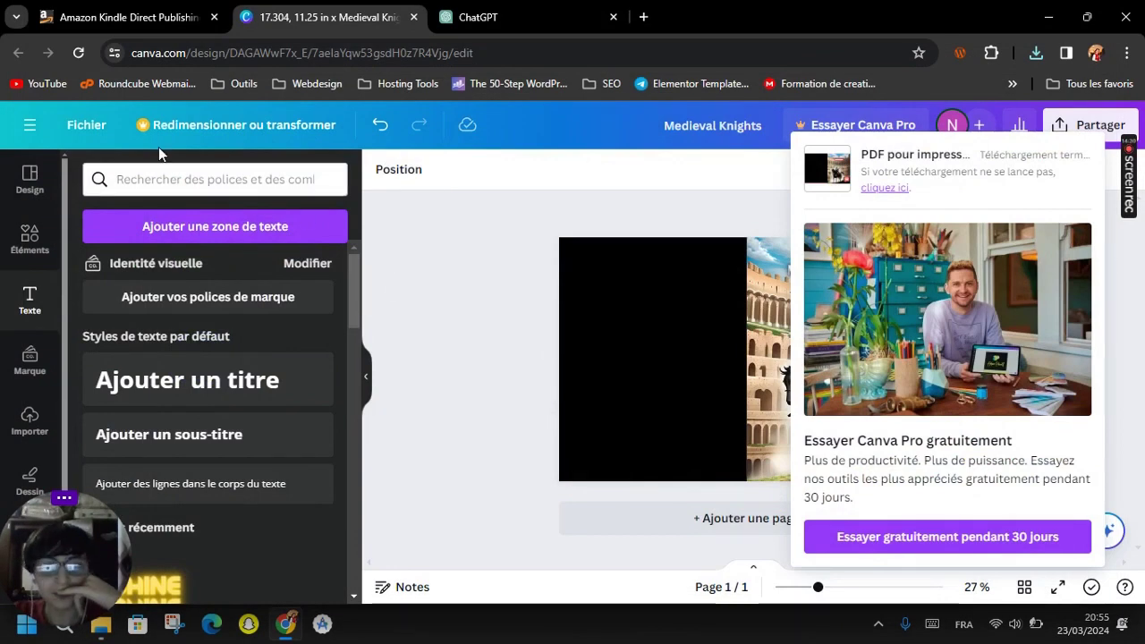
Create a new custom-size design 8.5 inches wide and 11 inches high.
{"action": "left_click", "coordinate": [30, 126]}
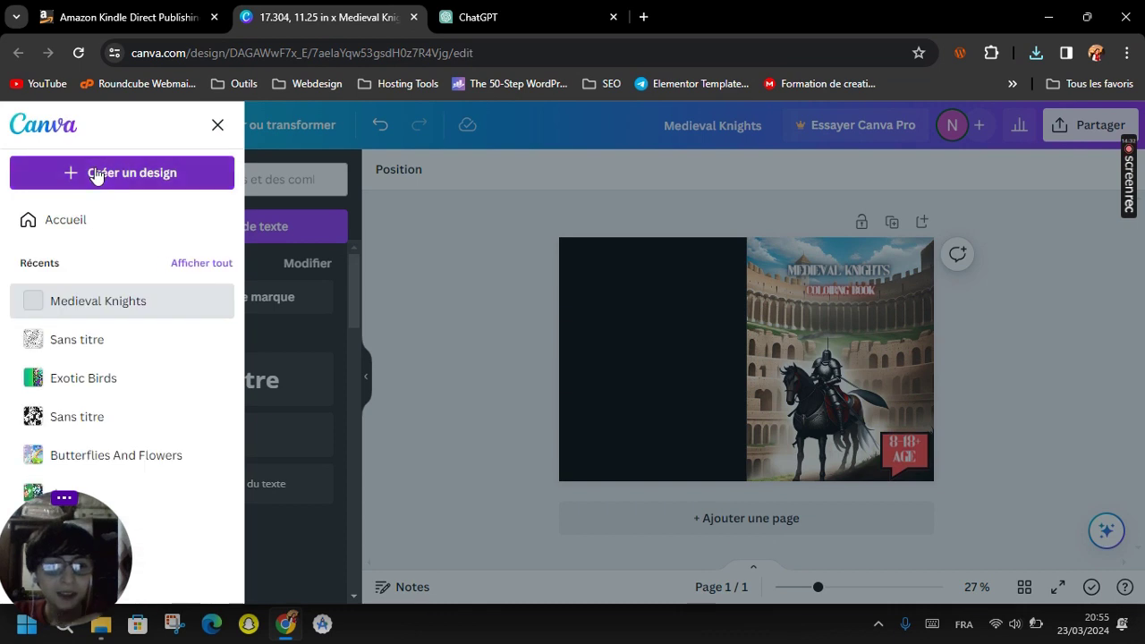
{"action": "left_click", "coordinate": [97, 174]}
{"action": "left_click", "coordinate": [67, 239]}
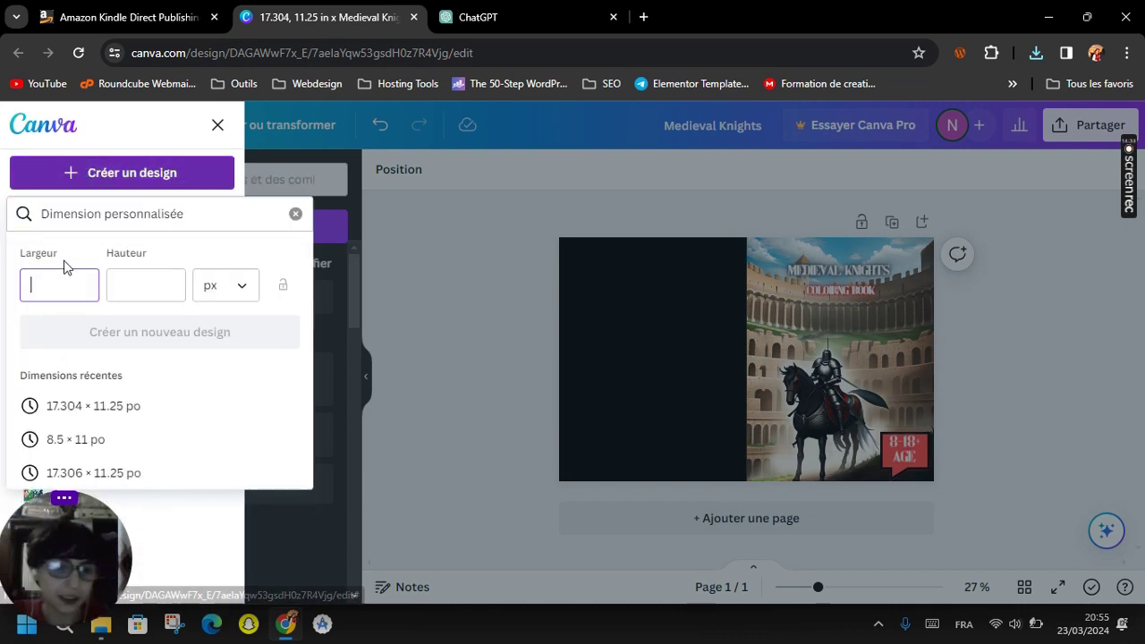
{"action": "left_click", "coordinate": [242, 291]}
{"action": "left_click", "coordinate": [242, 365]}
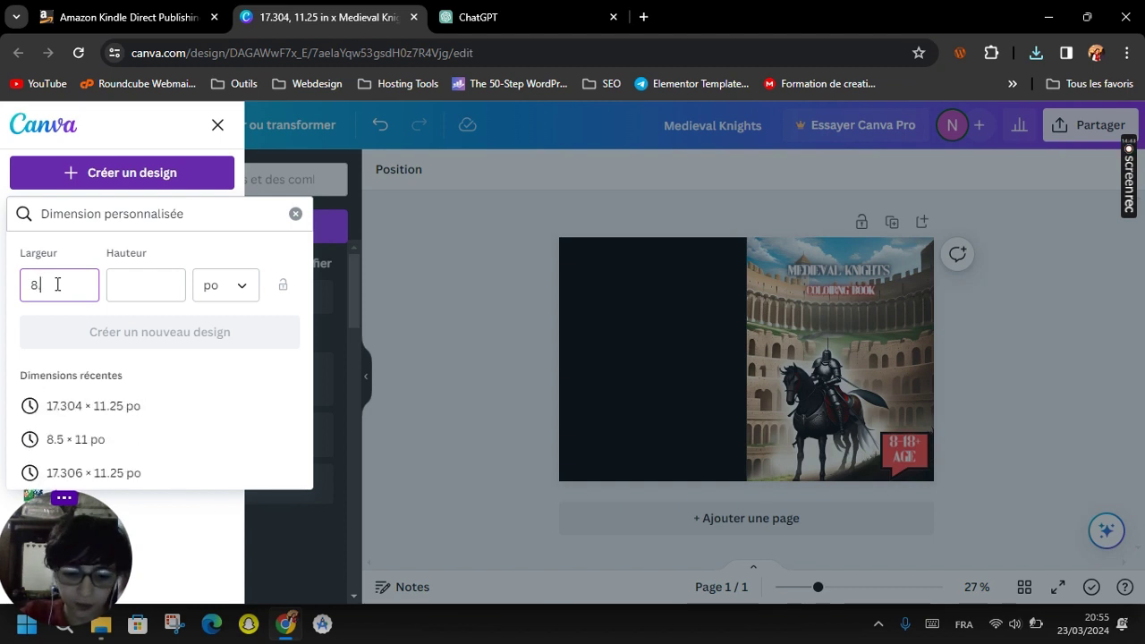
{"action": "left_click", "coordinate": [146, 286]}
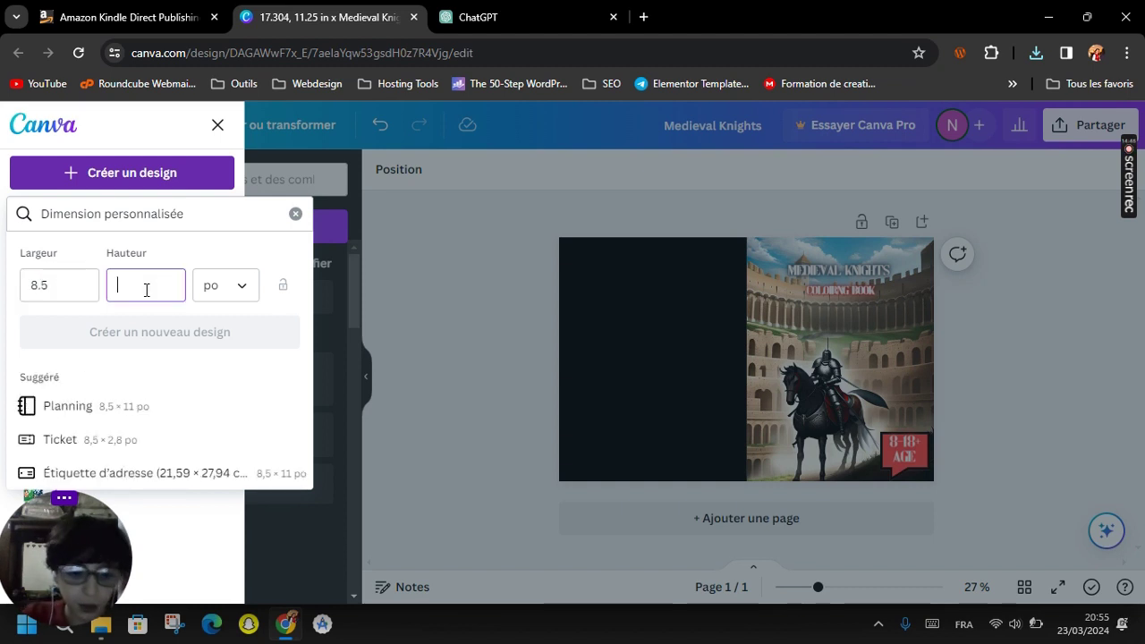
{"action": "type", "text": "11"}
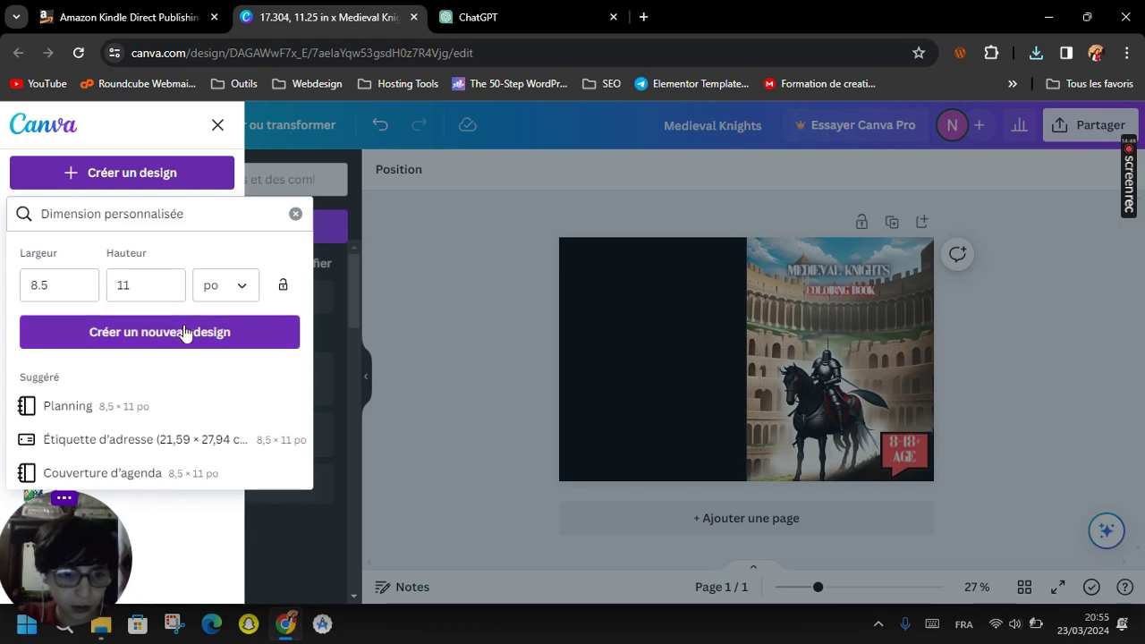
{"action": "left_click", "coordinate": [184, 332]}
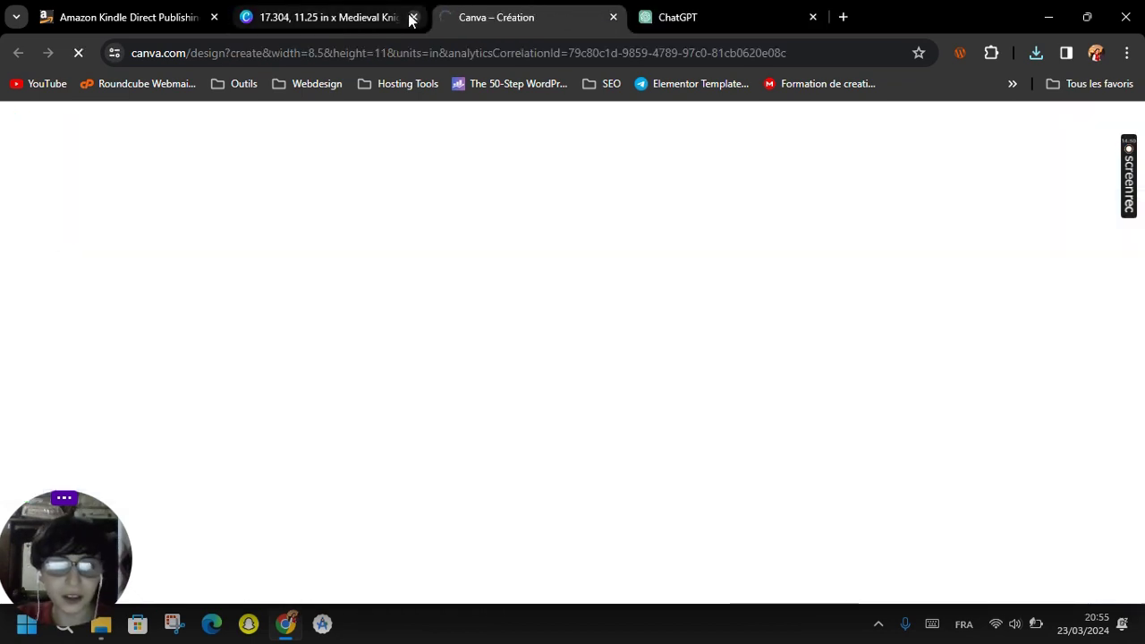
{"action": "left_click", "coordinate": [363, 15]}
{"action": "left_click", "coordinate": [510, 15]}
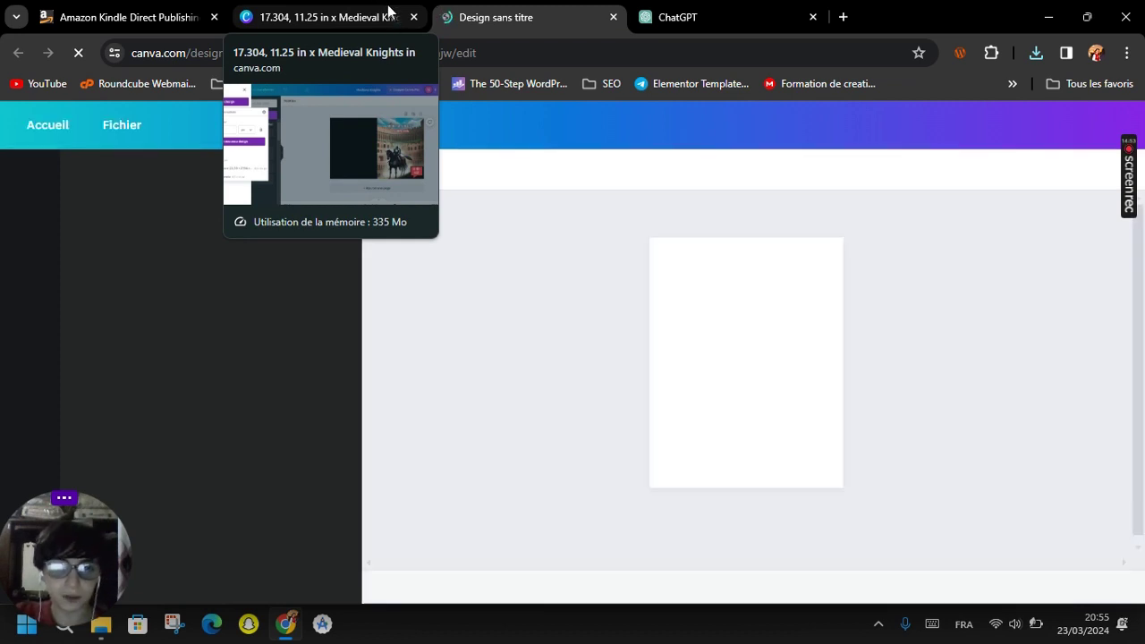
{"action": "left_click", "coordinate": [386, 17]}
{"action": "left_click", "coordinate": [513, 9]}
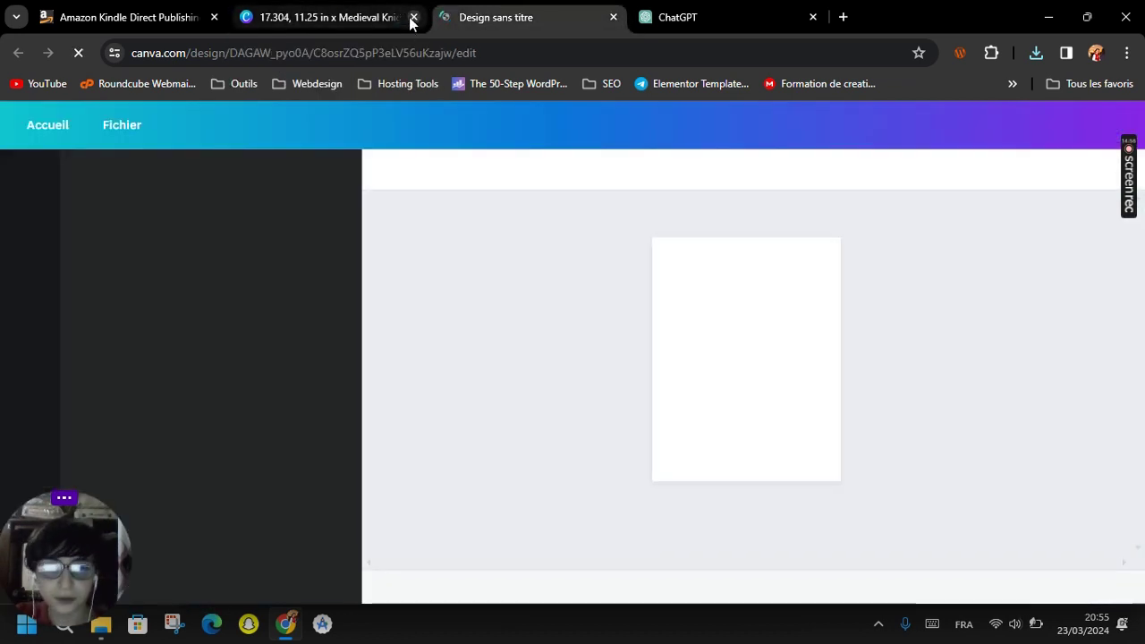
{"action": "left_click", "coordinate": [1038, 53]}
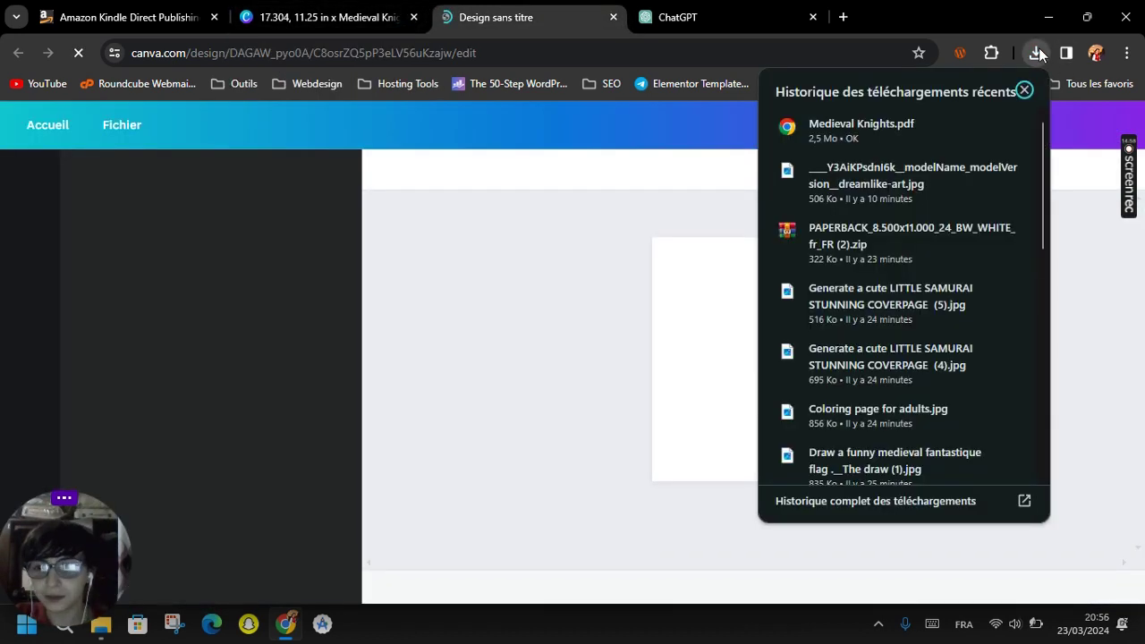
{"action": "left_click", "coordinate": [1038, 54]}
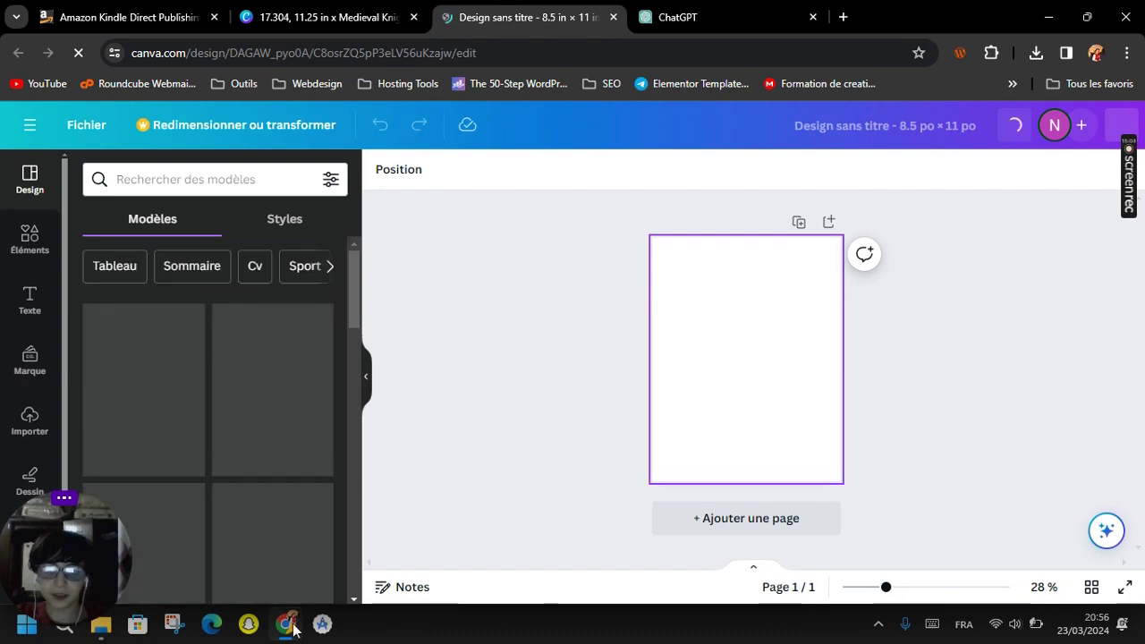
Upload the samurai coloring illustrations from the Downloads folder to the new 8.5 × 11 in design's image uploads.
{"action": "mouse_move", "coordinate": [101, 637]}
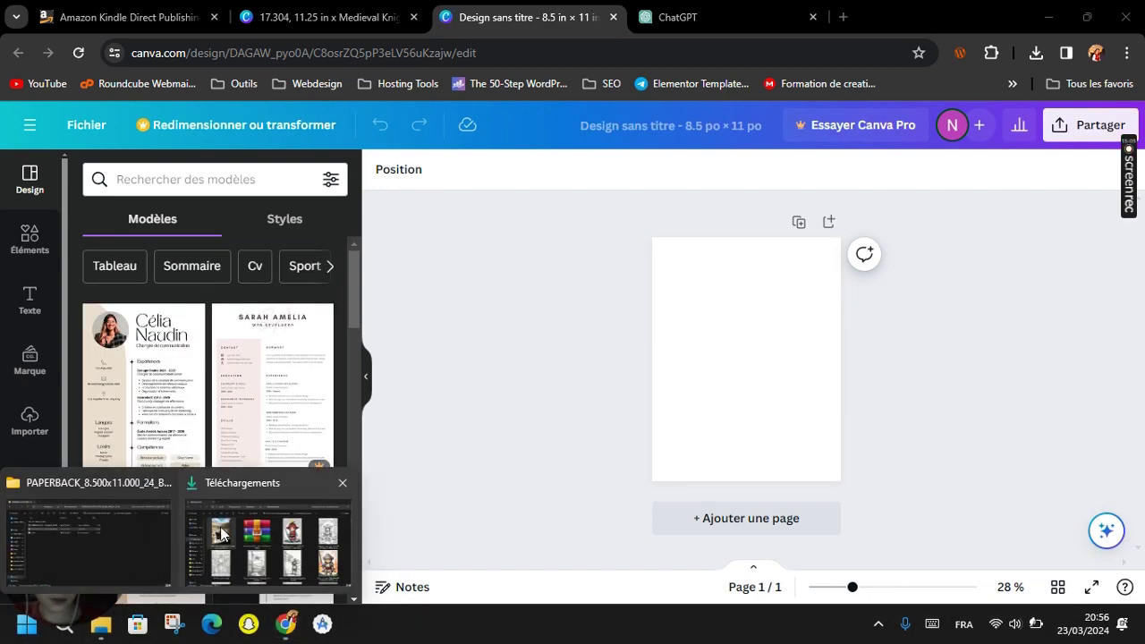
{"action": "left_click", "coordinate": [268, 541]}
{"action": "key", "text": "Right"}
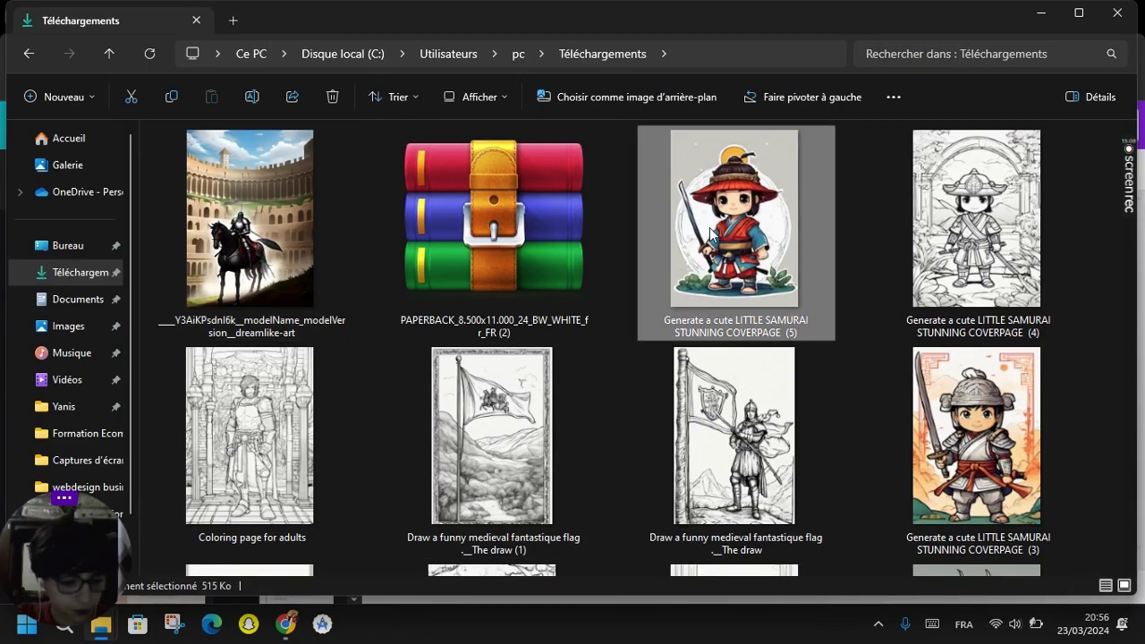
{"action": "scroll", "coordinate": [877, 345], "scroll_direction": "down", "scroll_amount": 5}
{"action": "scroll", "coordinate": [895, 346], "scroll_direction": "up", "scroll_amount": 3}
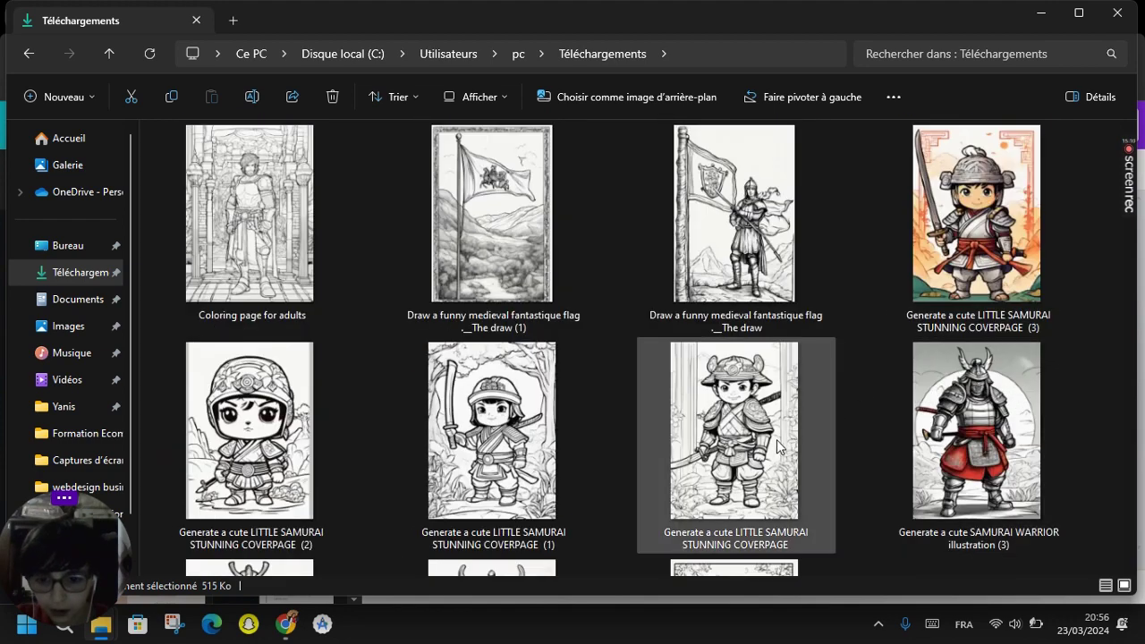
{"action": "scroll", "coordinate": [777, 439], "scroll_direction": "down", "scroll_amount": 2}
{"action": "left_click_drag", "start_coordinate": [742, 454], "coordinate": [205, 389]}
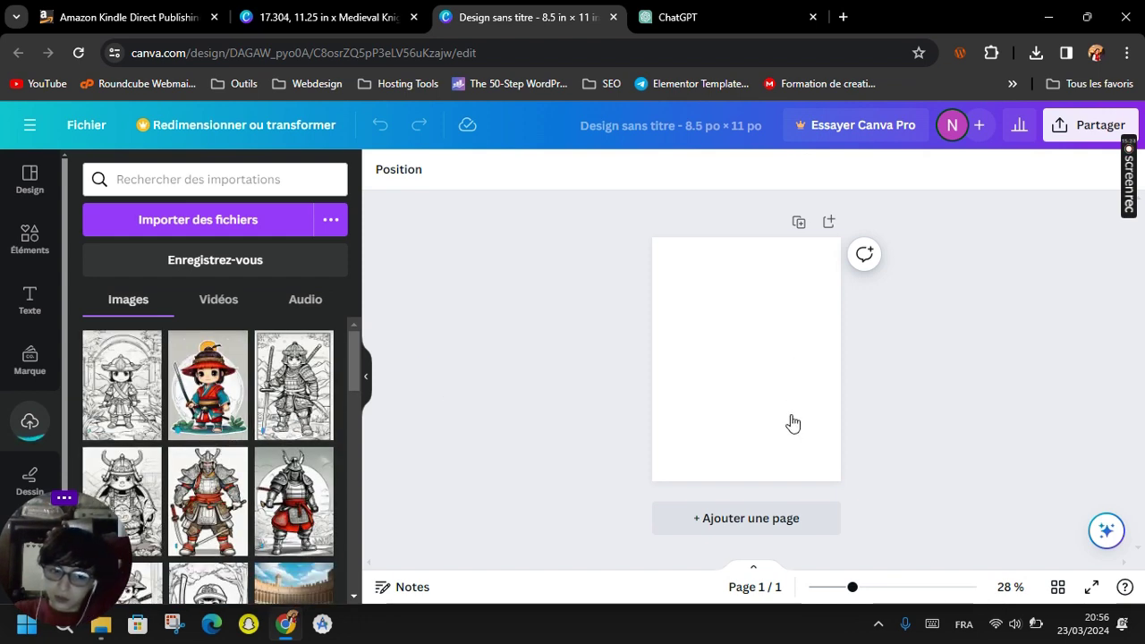
{"action": "scroll", "coordinate": [192, 447], "scroll_direction": "down", "scroll_amount": 1}
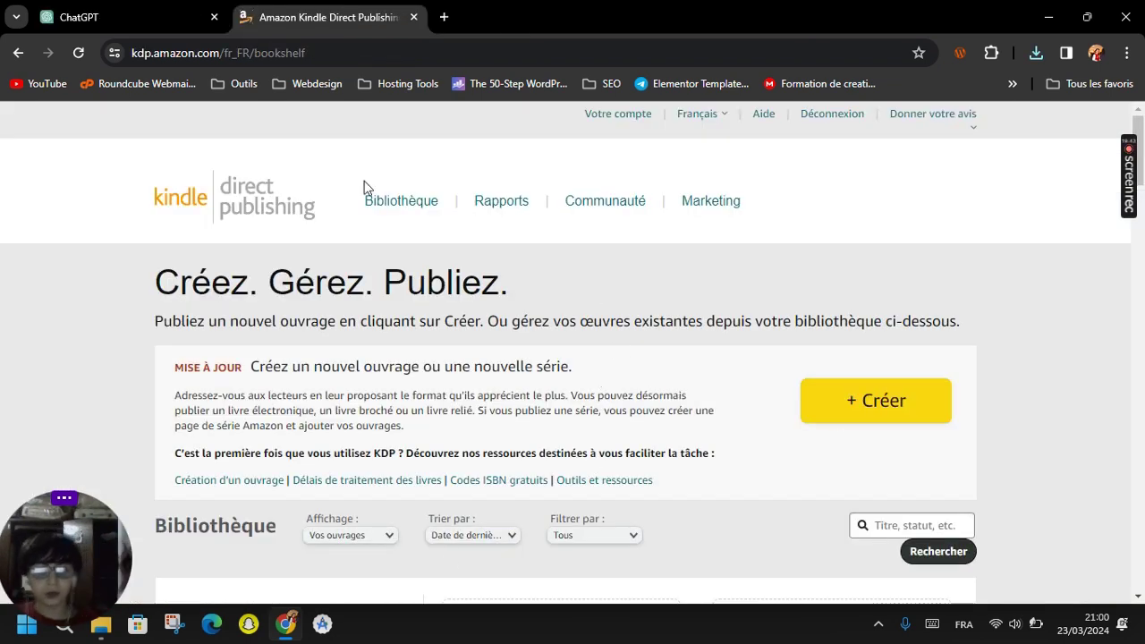
{"action": "left_click", "coordinate": [134, 17]}
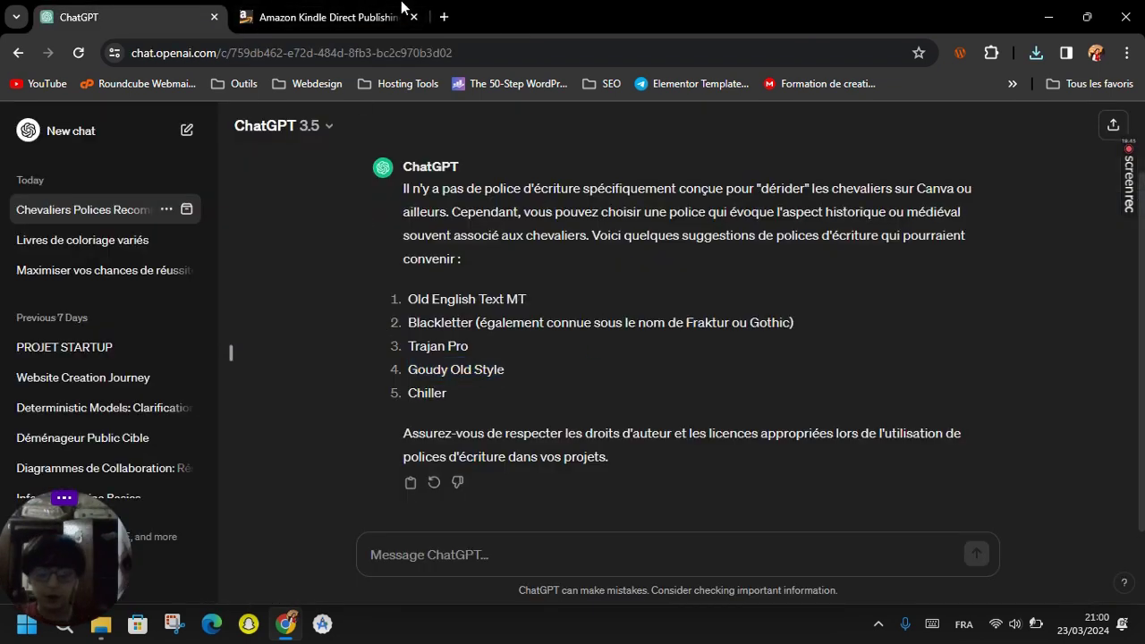
{"action": "left_click", "coordinate": [69, 244]}
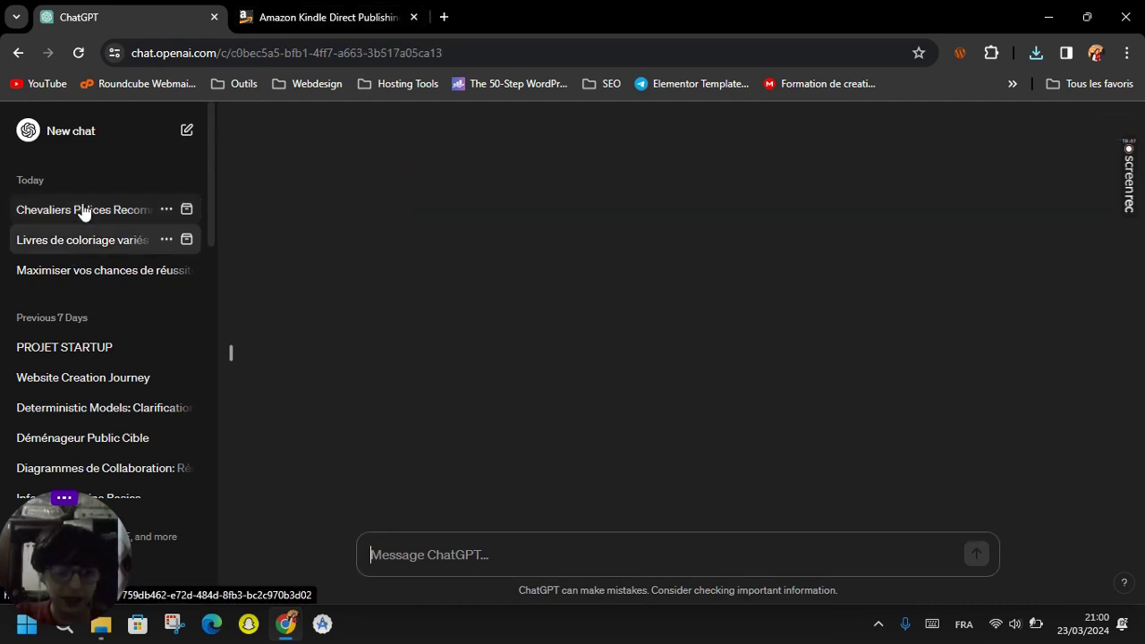
{"action": "left_click", "coordinate": [83, 209]}
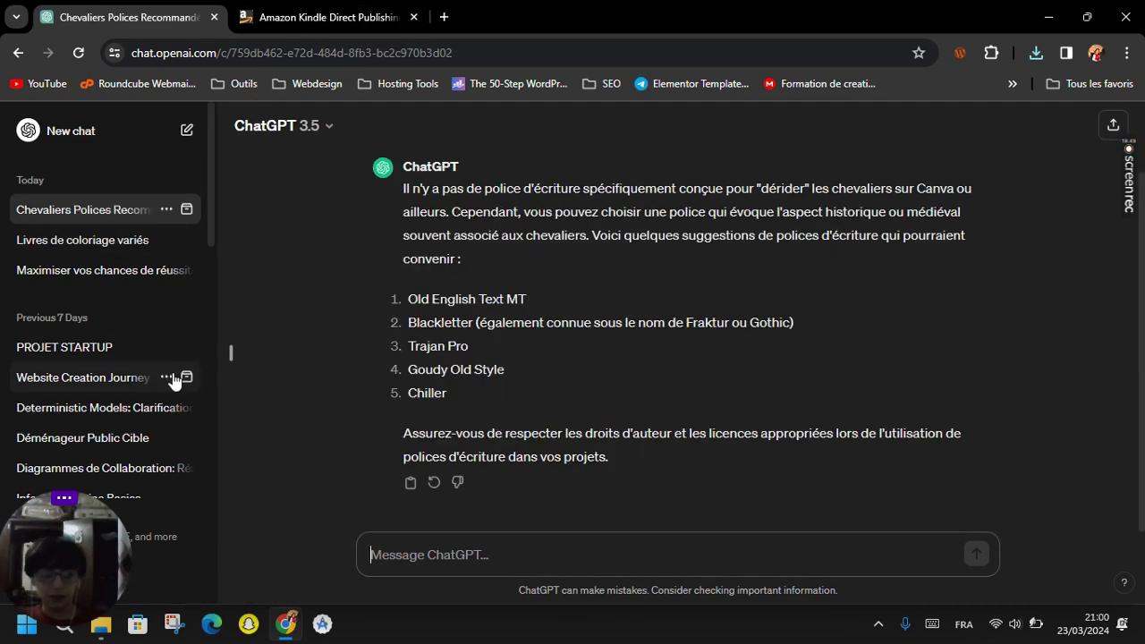
Switch to Kindle Direct Publishing and start creating a new paperback book.
{"action": "left_click", "coordinate": [294, 9]}
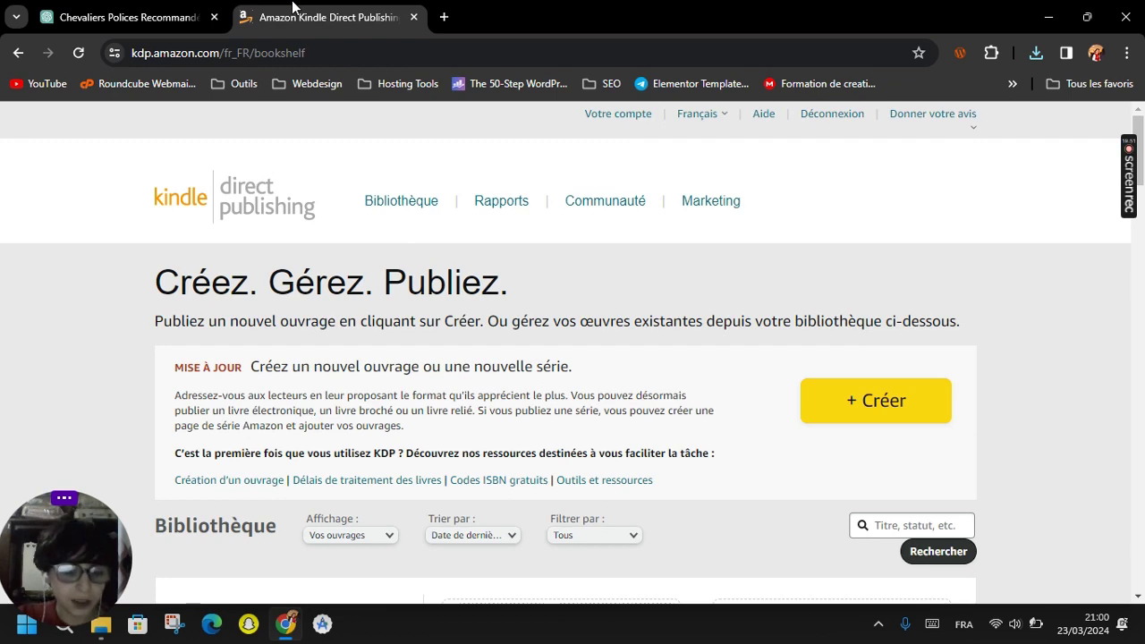
{"action": "left_click", "coordinate": [845, 405]}
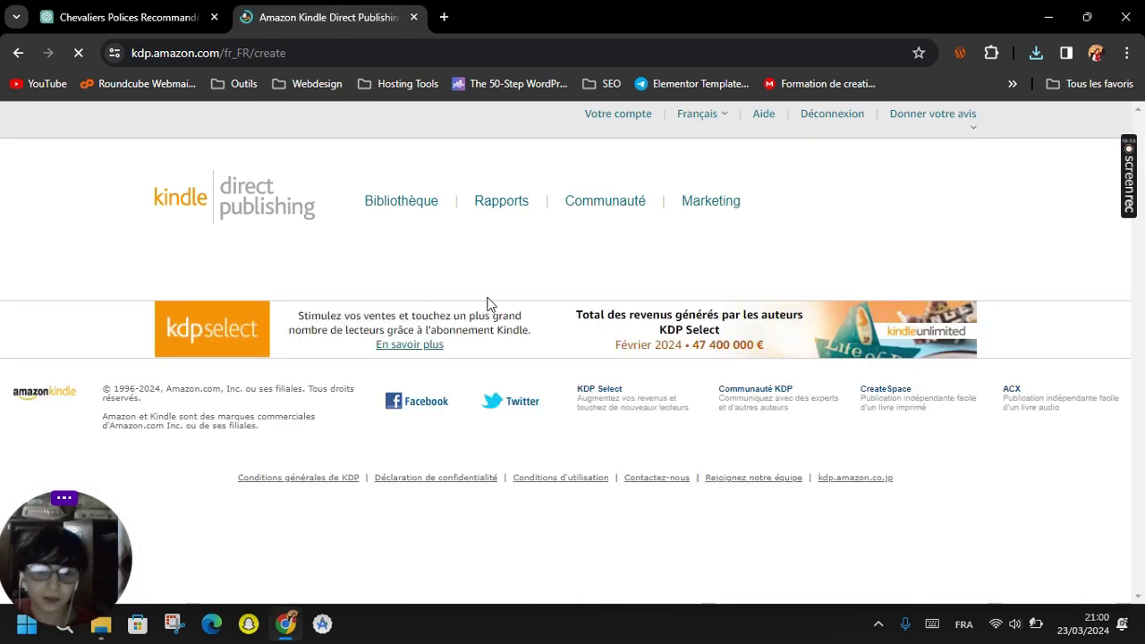
{"action": "scroll", "coordinate": [537, 340], "scroll_direction": "down", "scroll_amount": 3}
{"action": "left_click", "coordinate": [602, 374]}
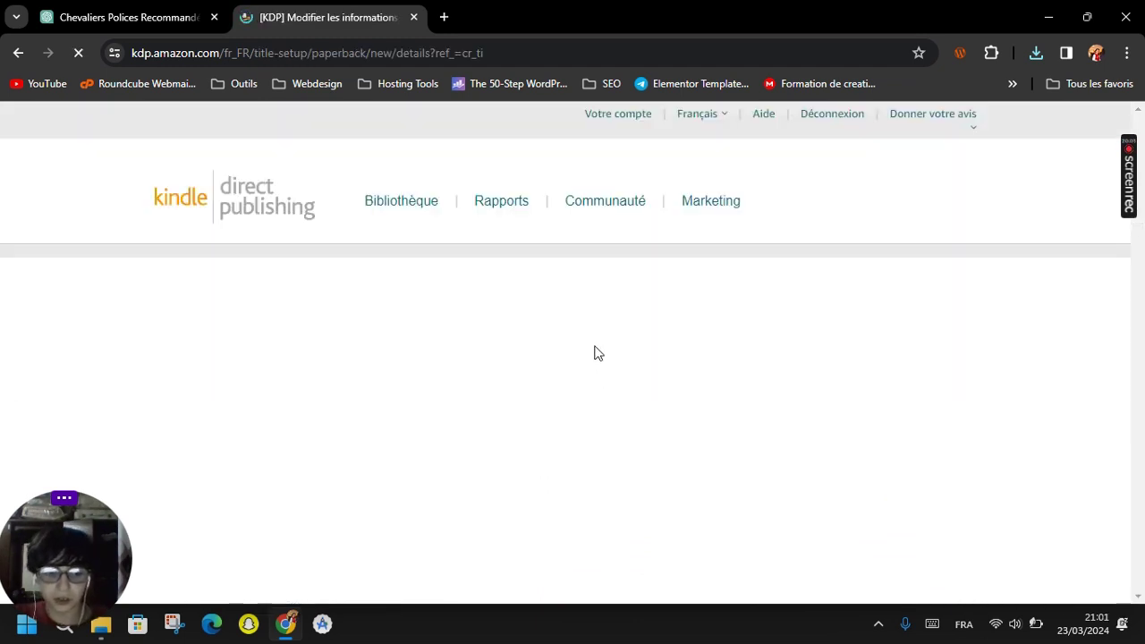
Set the paperback's primary language to English (Anglais).
{"action": "left_click", "coordinate": [504, 444]}
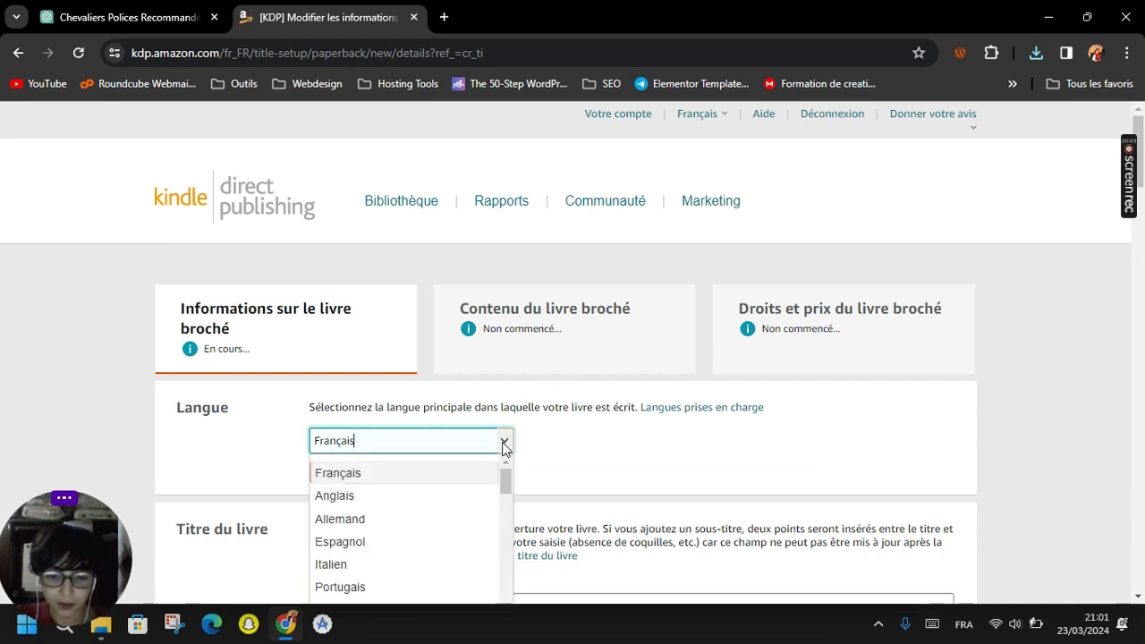
{"action": "scroll", "coordinate": [503, 448], "scroll_direction": "down", "scroll_amount": 1}
{"action": "scroll", "coordinate": [380, 407], "scroll_direction": "down", "scroll_amount": 2}
{"action": "scroll", "coordinate": [358, 384], "scroll_direction": "up", "scroll_amount": 3}
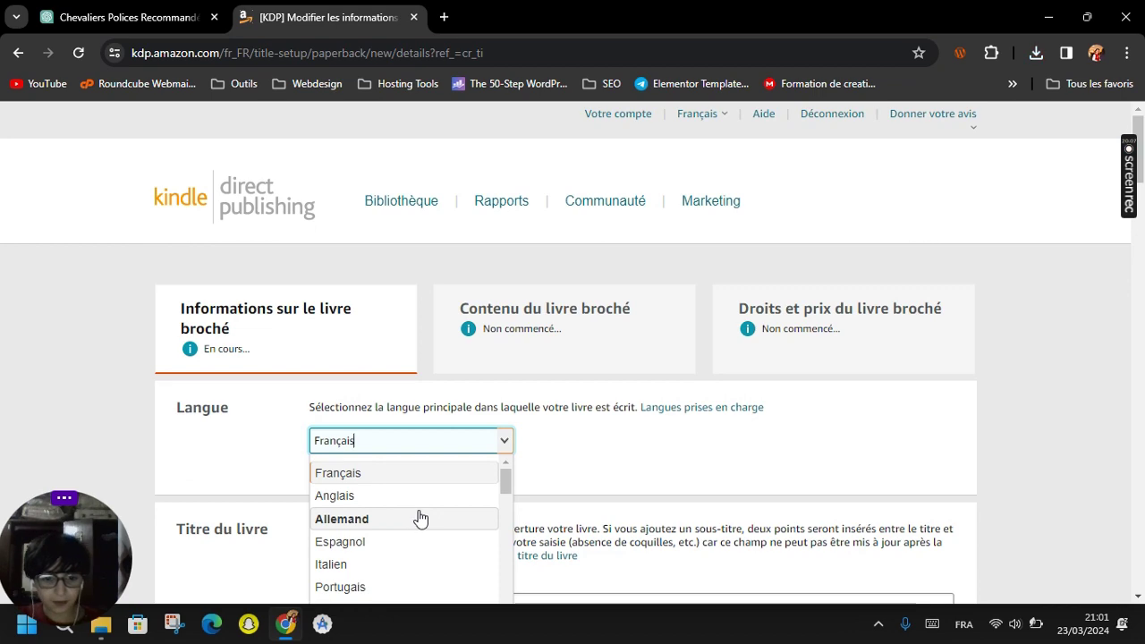
{"action": "left_click", "coordinate": [391, 498]}
{"action": "scroll", "coordinate": [608, 473], "scroll_direction": "down", "scroll_amount": 2}
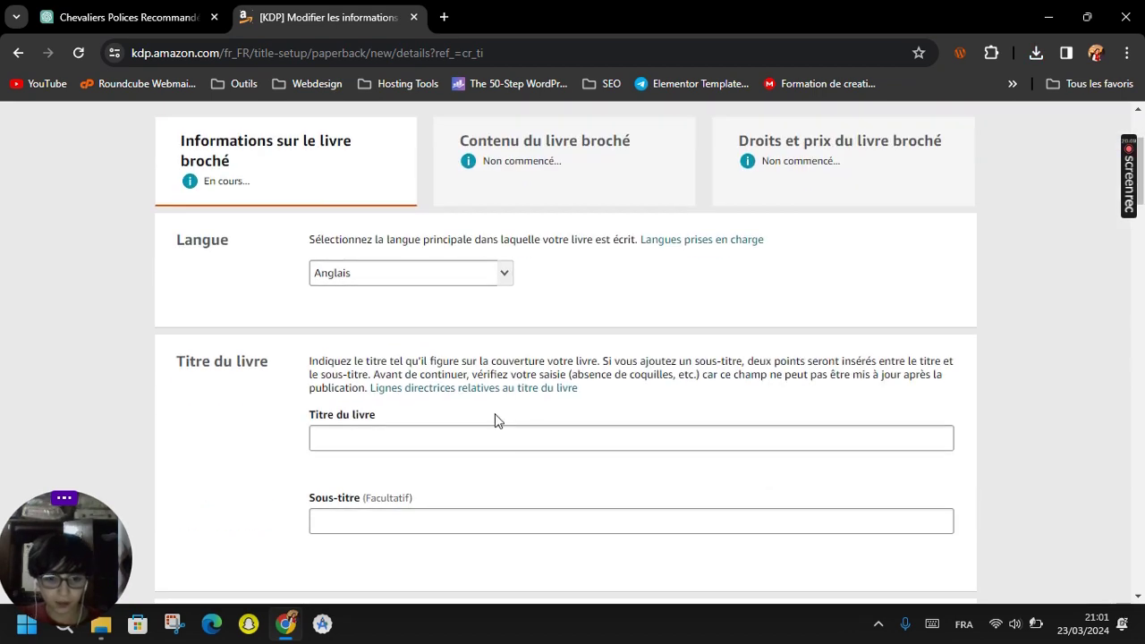
{"action": "scroll", "coordinate": [465, 367], "scroll_direction": "down", "scroll_amount": 2}
{"action": "left_click", "coordinate": [429, 276]}
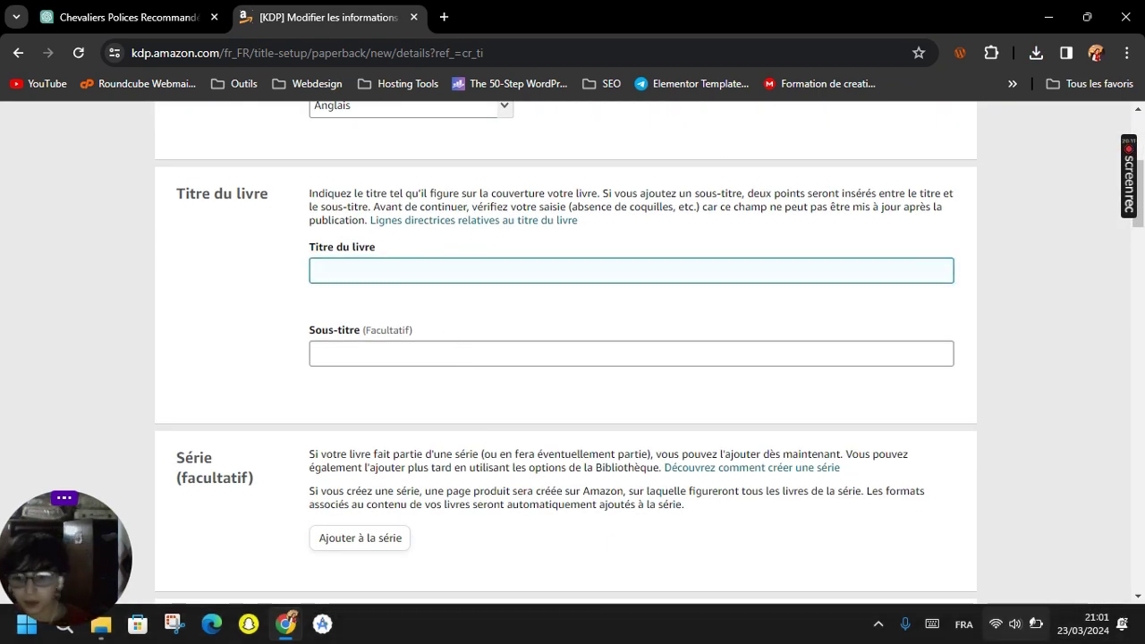
{"action": "key", "text": "super+a"}
{"action": "left_click", "coordinate": [891, 387]}
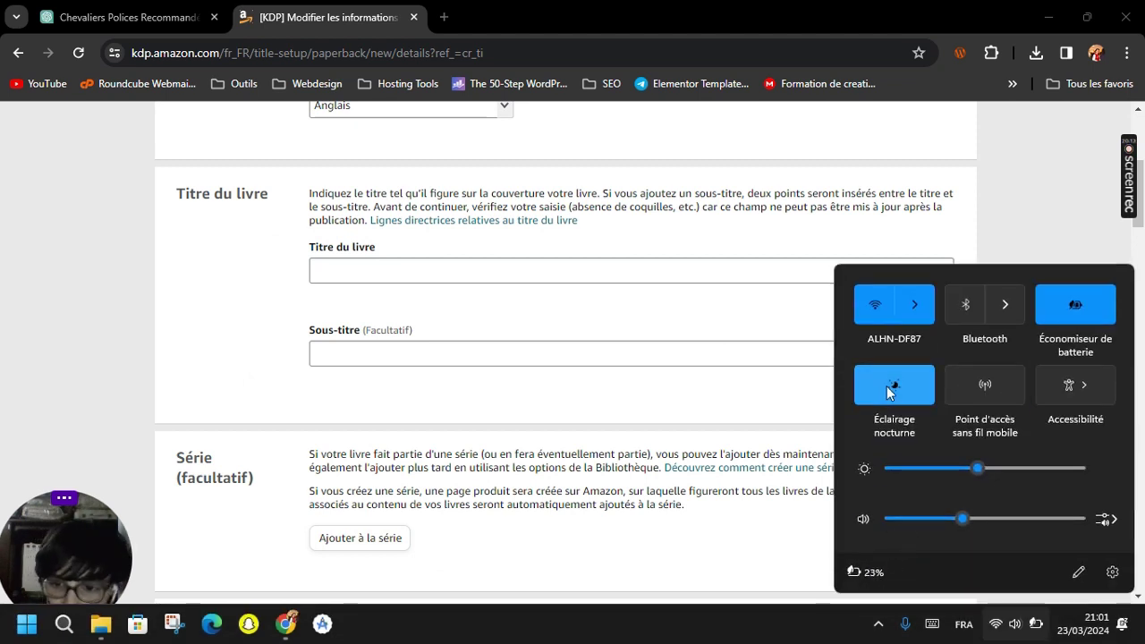
{"action": "left_click", "coordinate": [891, 386]}
{"action": "left_click", "coordinate": [1014, 624]}
Enter "MEDIEVAL KNIGHTS COLOIRING BOOK FOR KIDS" as the book title.
{"action": "left_click", "coordinate": [555, 271]}
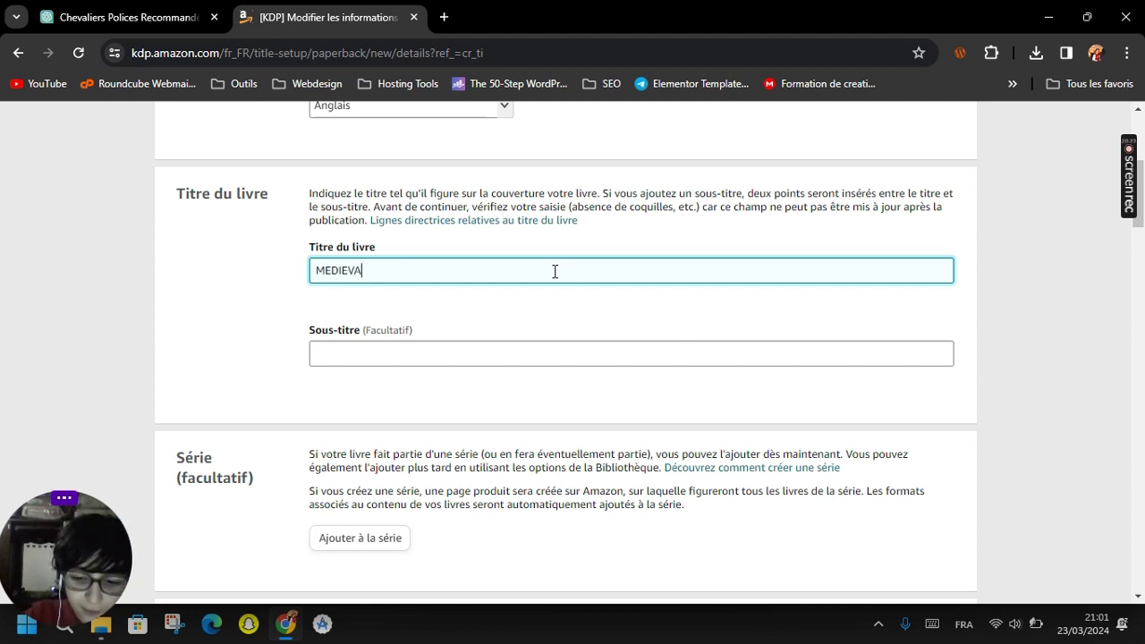
{"action": "type", "text": "MEDIEVAL KN"}
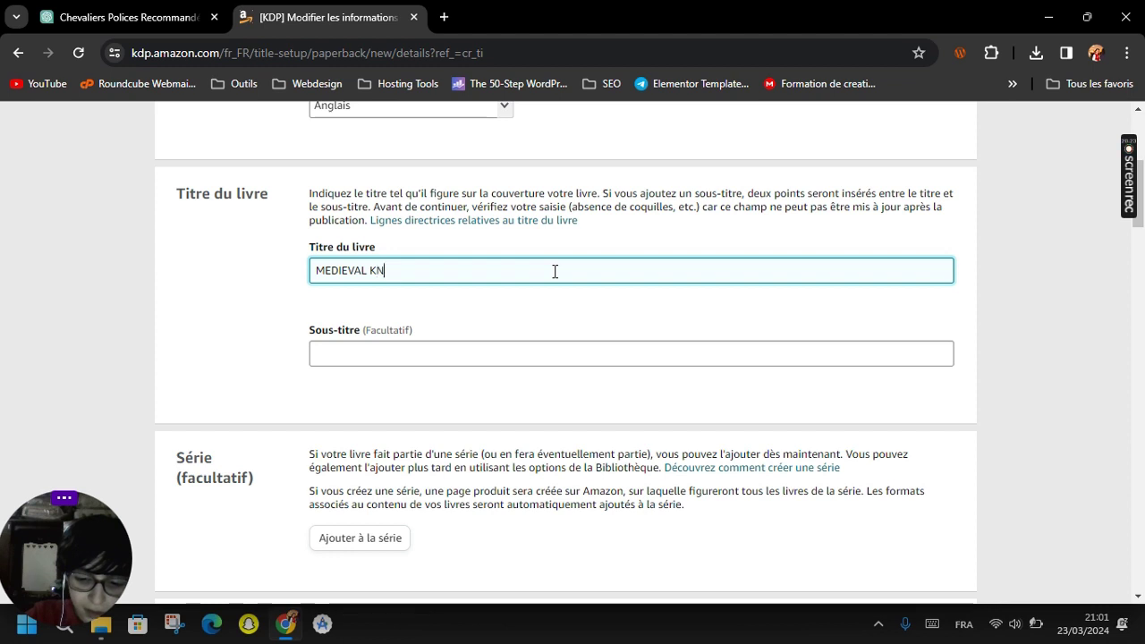
{"action": "type", "text": "IGHTS CO"}
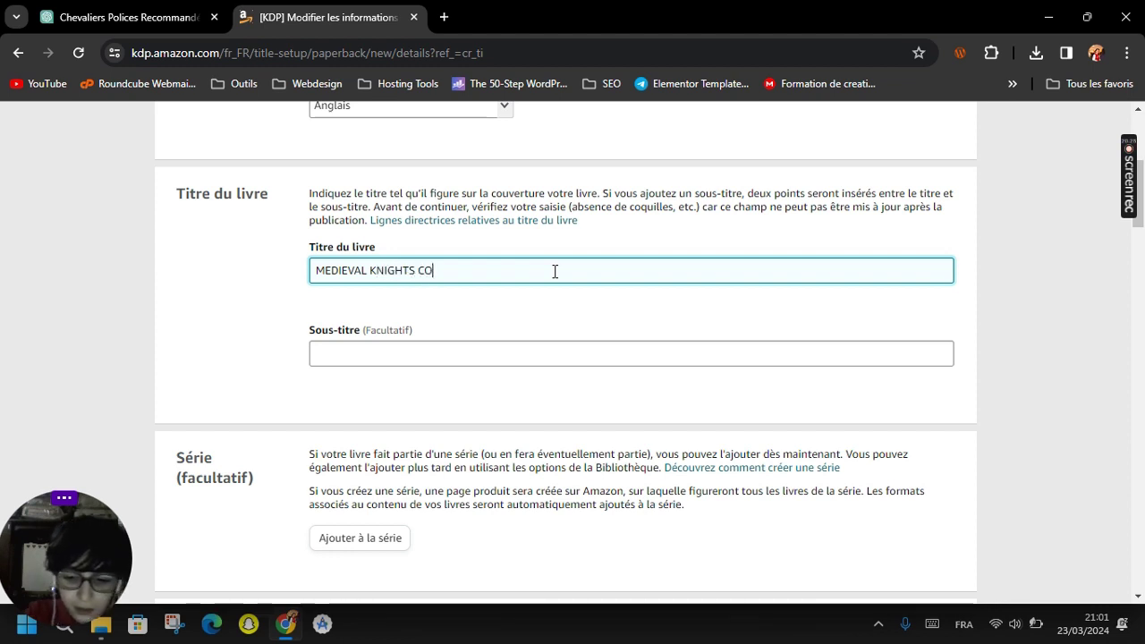
{"action": "type", "text": "LOIRIN"}
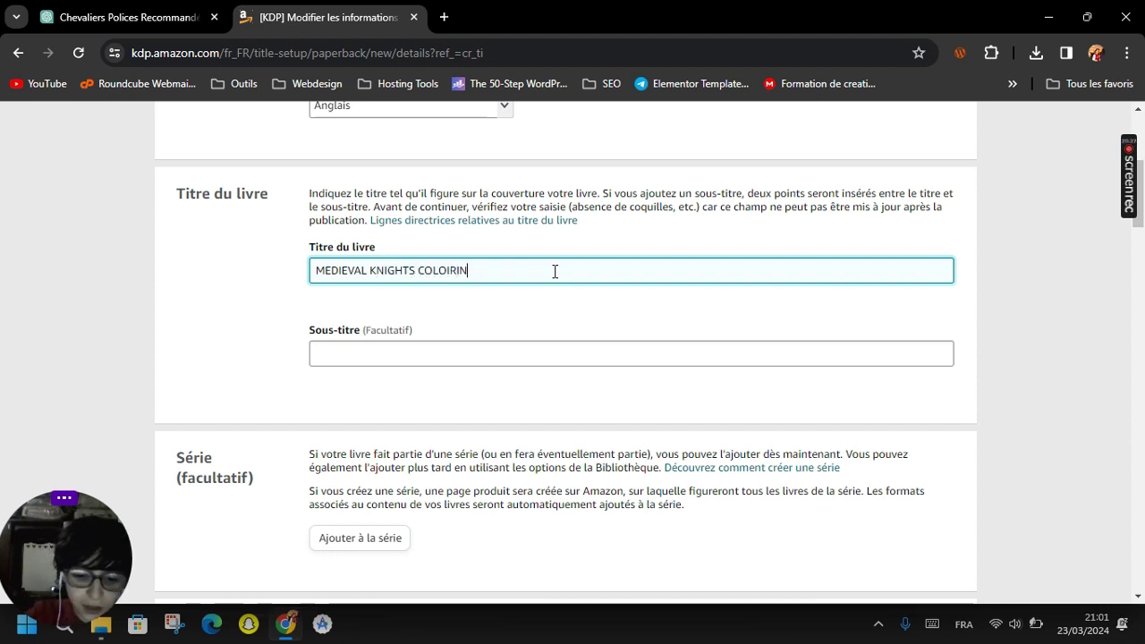
{"action": "type", "text": "G BOOK FOR KIDS"}
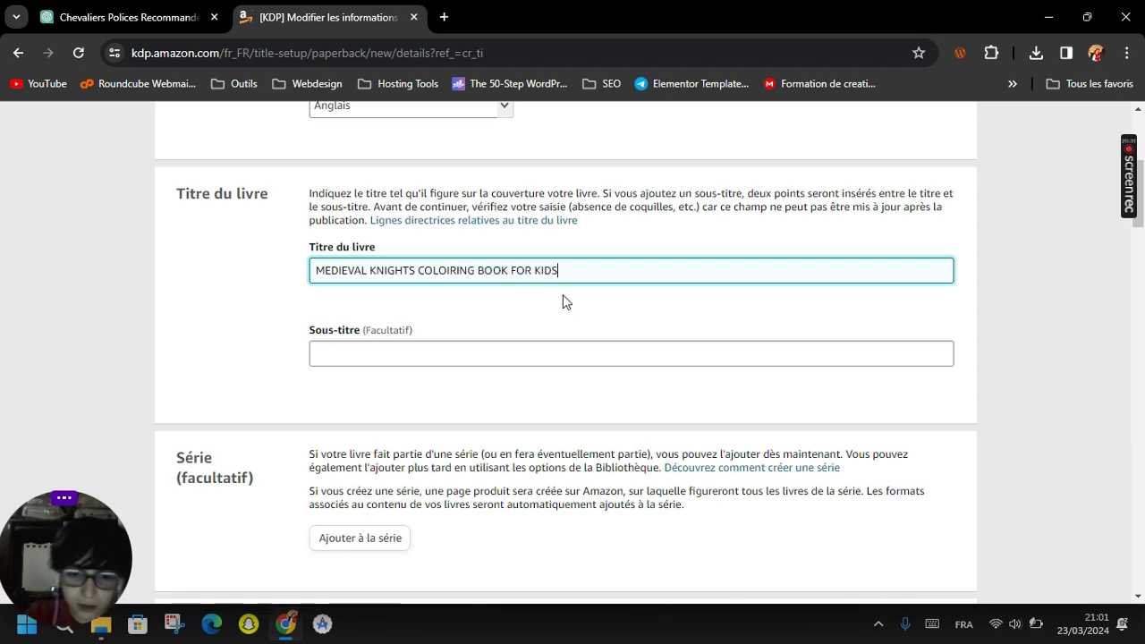
{"action": "left_click", "coordinate": [565, 302]}
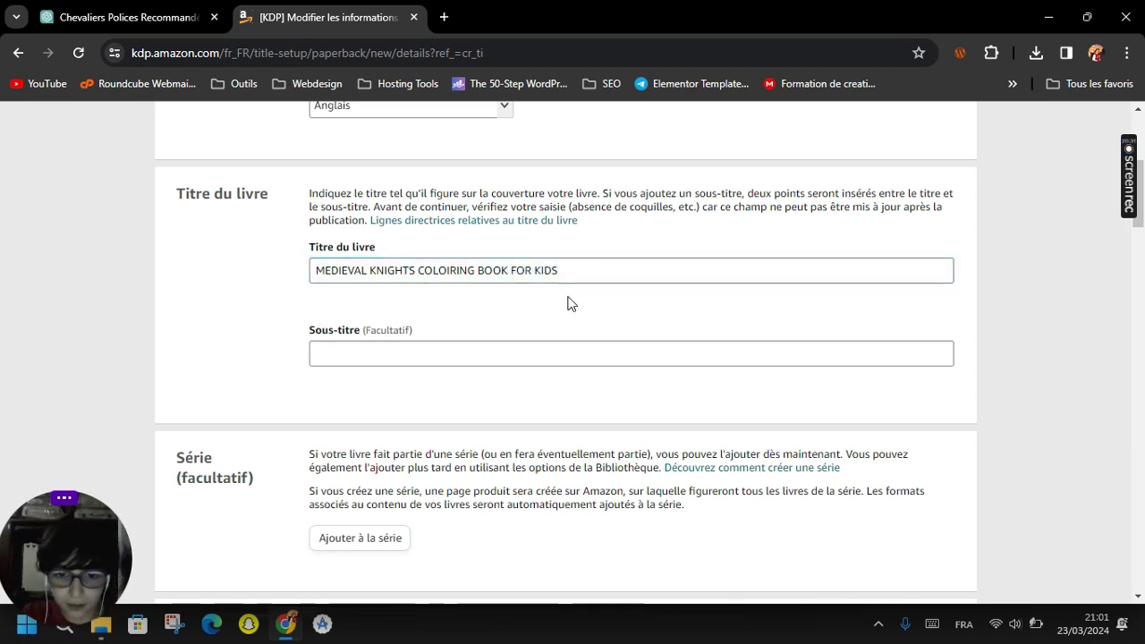
Enter the primary author's first name and last name.
{"action": "scroll", "coordinate": [567, 302], "scroll_direction": "down", "scroll_amount": 5}
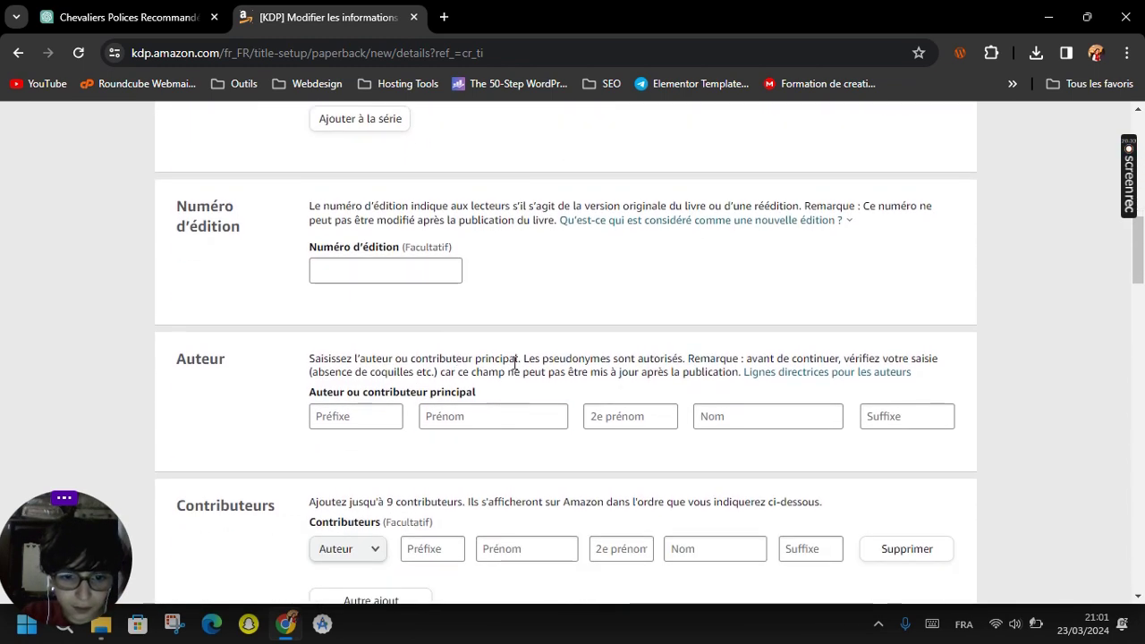
{"action": "left_click", "coordinate": [501, 416]}
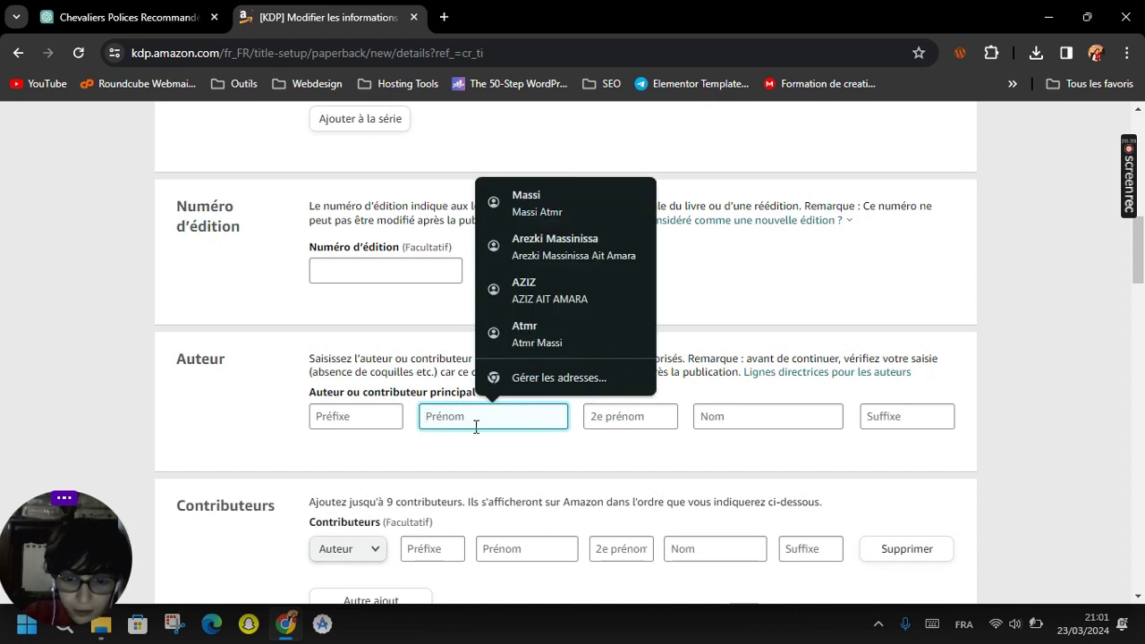
{"action": "key", "text": "Escape"}
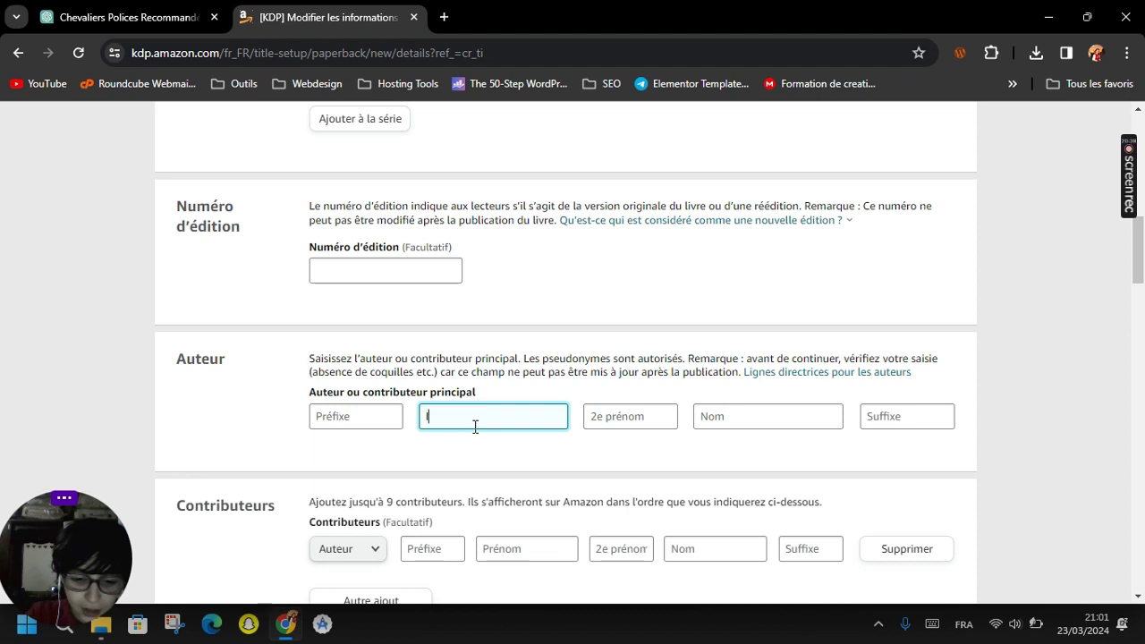
{"action": "left_click", "coordinate": [749, 418]}
{"action": "type", "text": "Ai"}
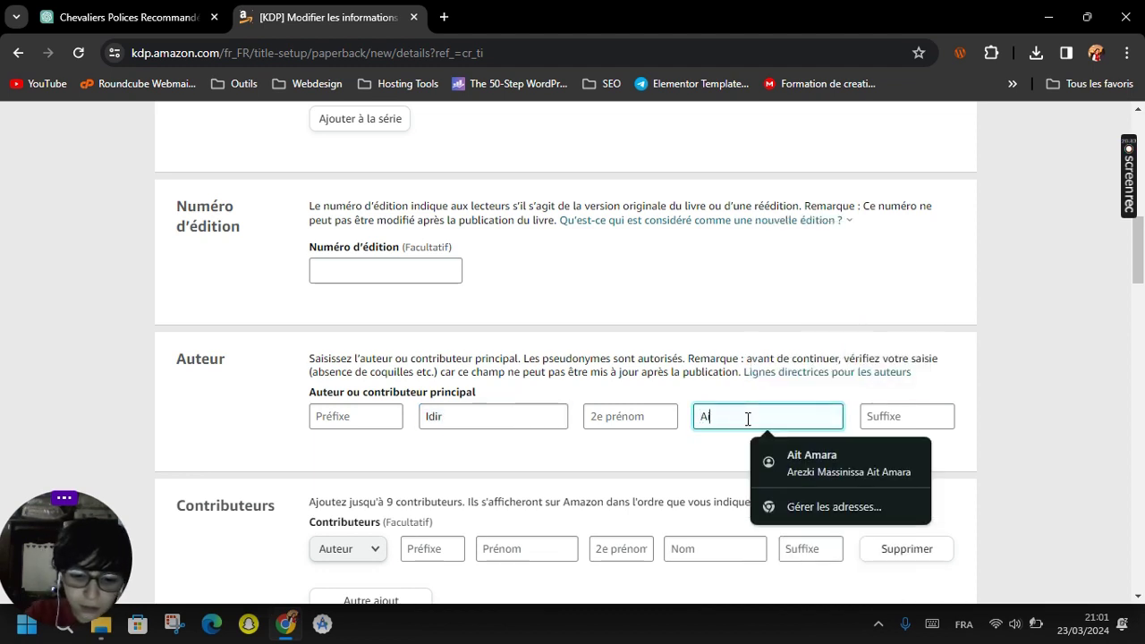
{"action": "type", "text": "t Amara"}
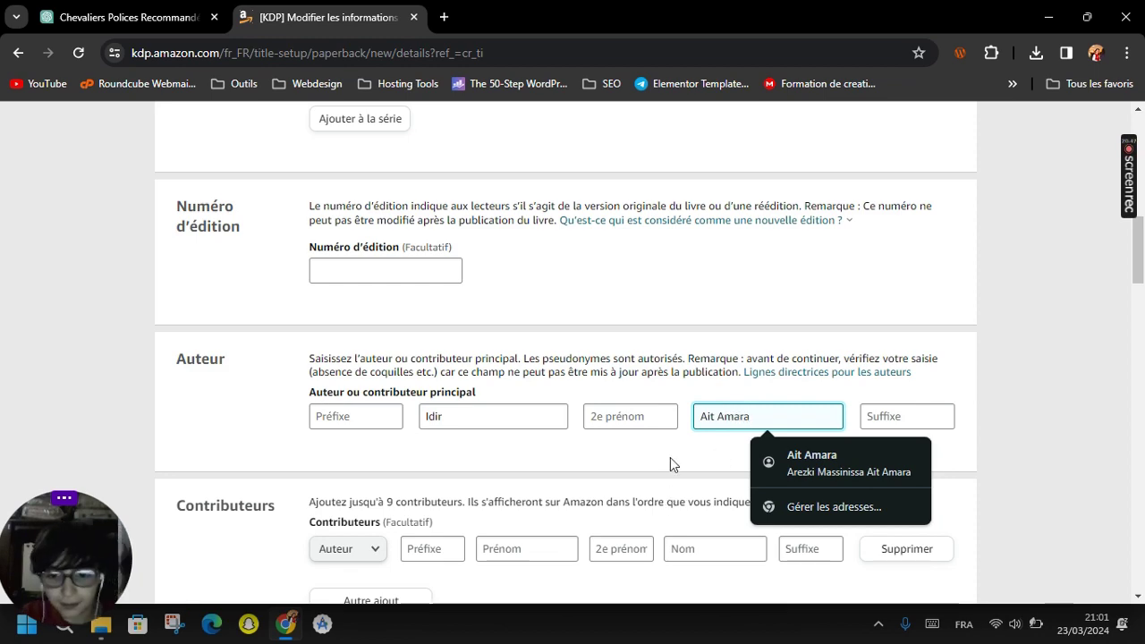
Switch to ChatGPT and request "donne moi une descrition d'un livre de cloriage qui s'appelle MEDIEVAL KNIGHTS COLOIRNG BOOK FOR KIDS".
{"action": "scroll", "coordinate": [670, 457], "scroll_direction": "down", "scroll_amount": 4}
{"action": "scroll", "coordinate": [510, 250], "scroll_direction": "down", "scroll_amount": 3}
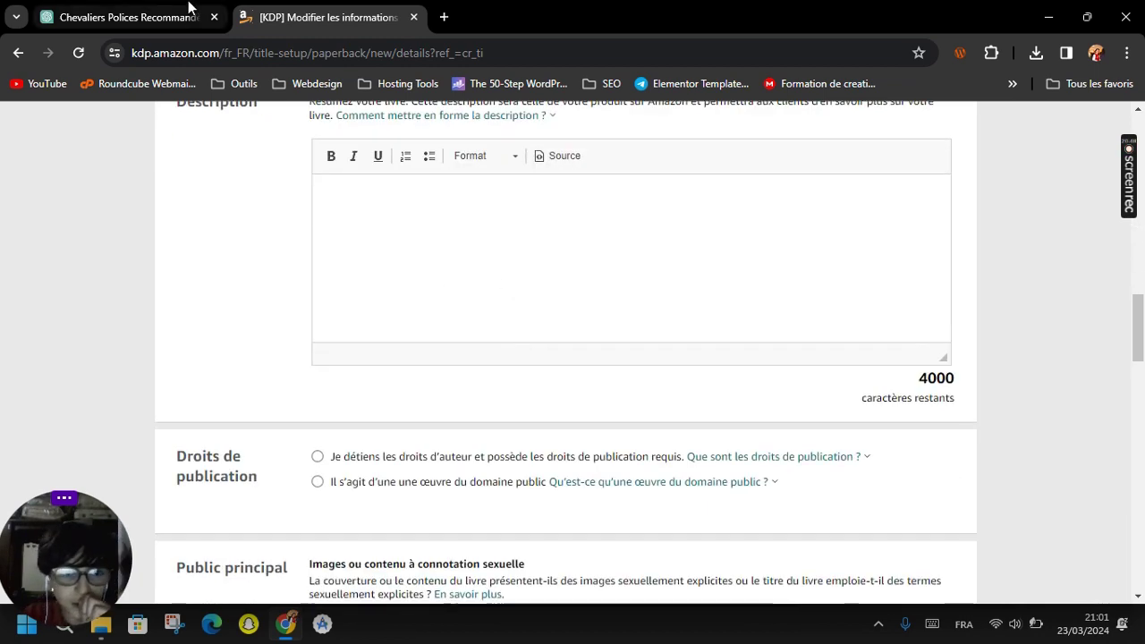
{"action": "scroll", "coordinate": [402, 116], "scroll_direction": "up", "scroll_amount": 2}
{"action": "left_click", "coordinate": [135, 17]}
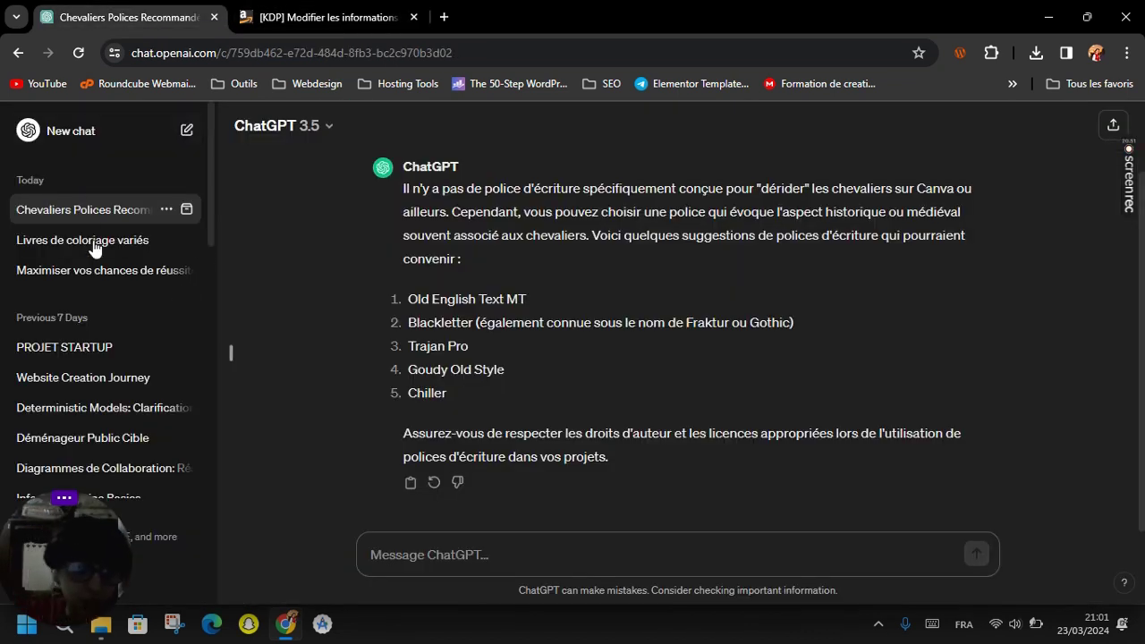
{"action": "left_click", "coordinate": [501, 557]}
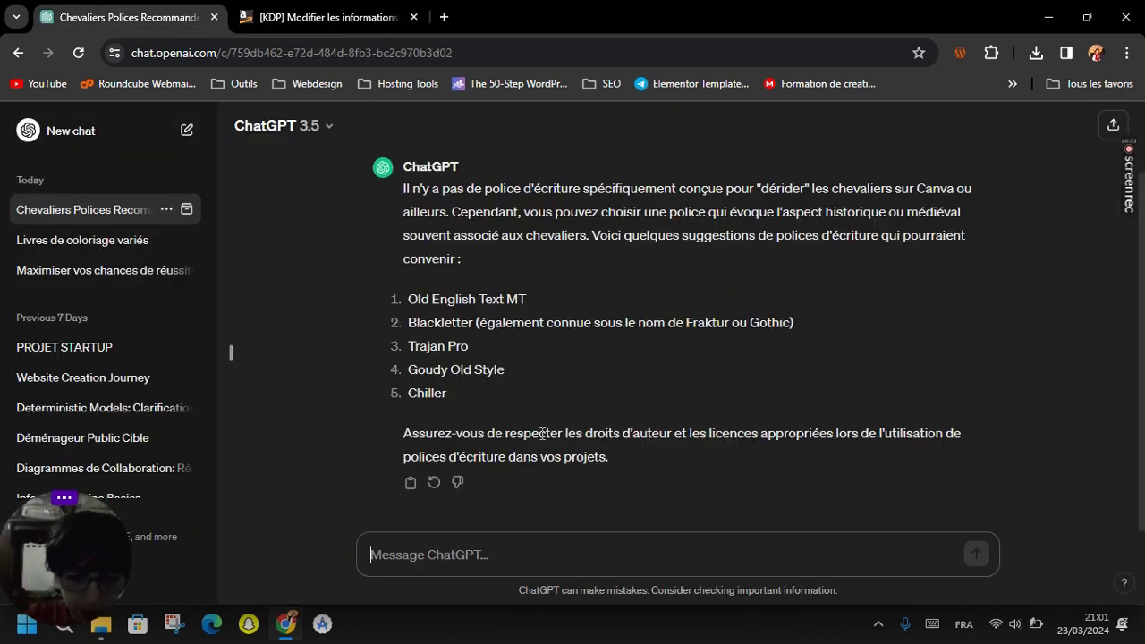
{"action": "type", "text": "d"}
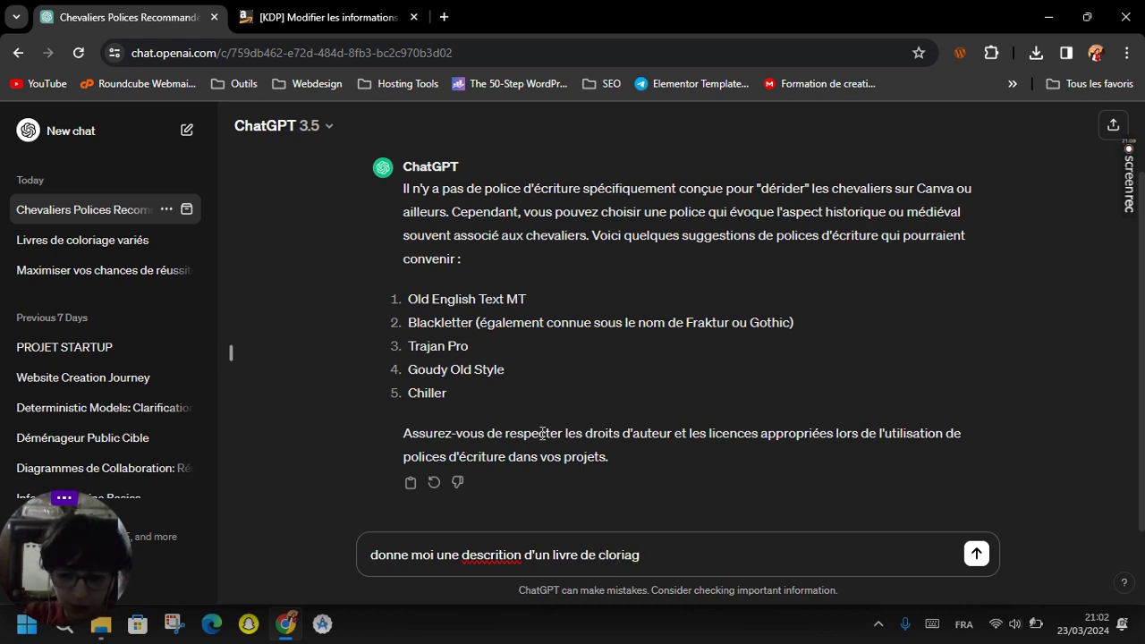
{"action": "type", "text": "e qui"}
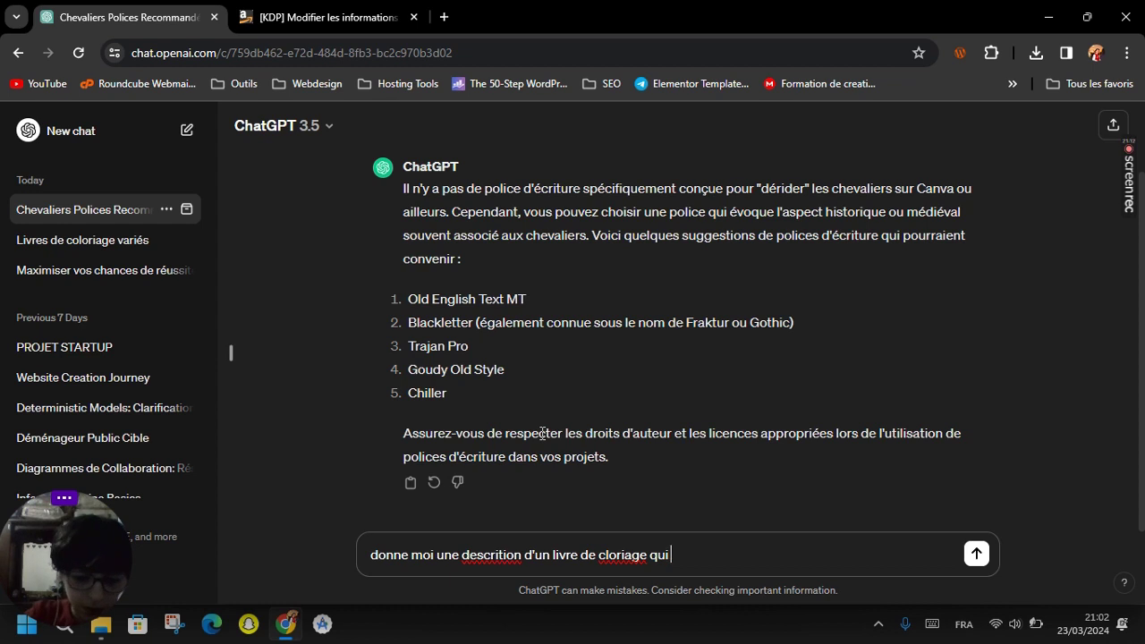
{"action": "type", "text": " s'a"}
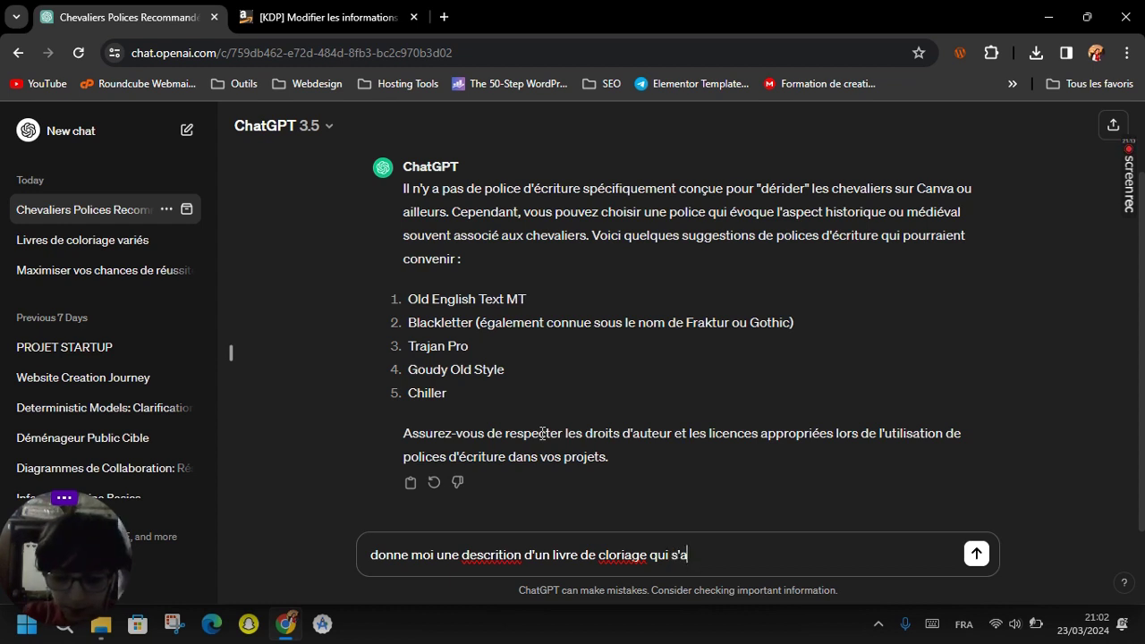
{"action": "type", "text": "ppelle"}
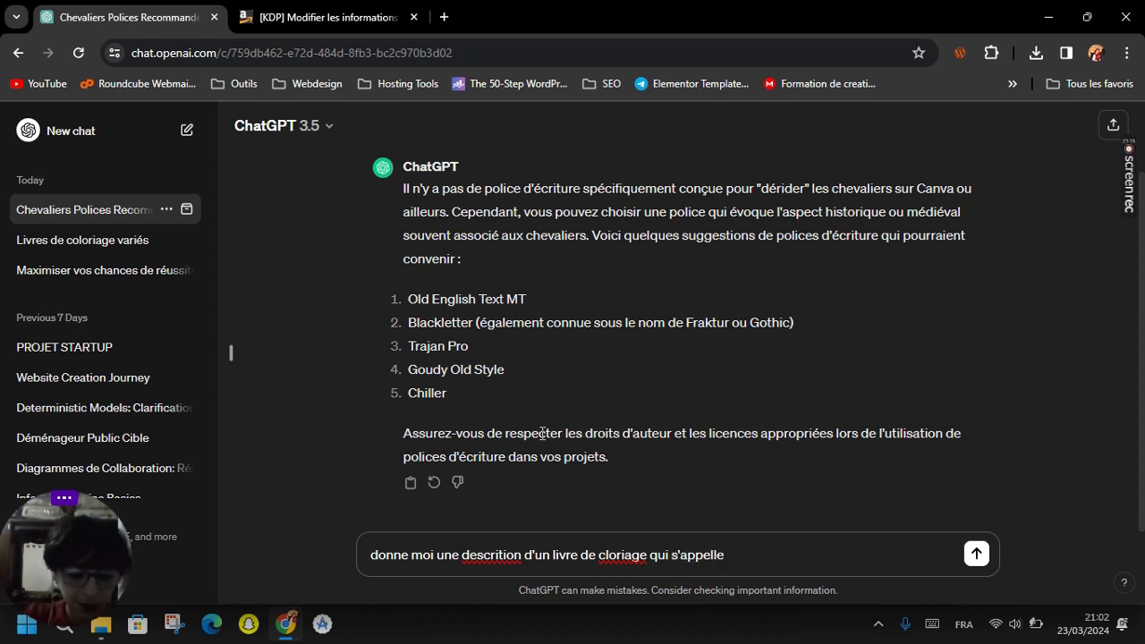
{"action": "type", "text": " MEDIE"}
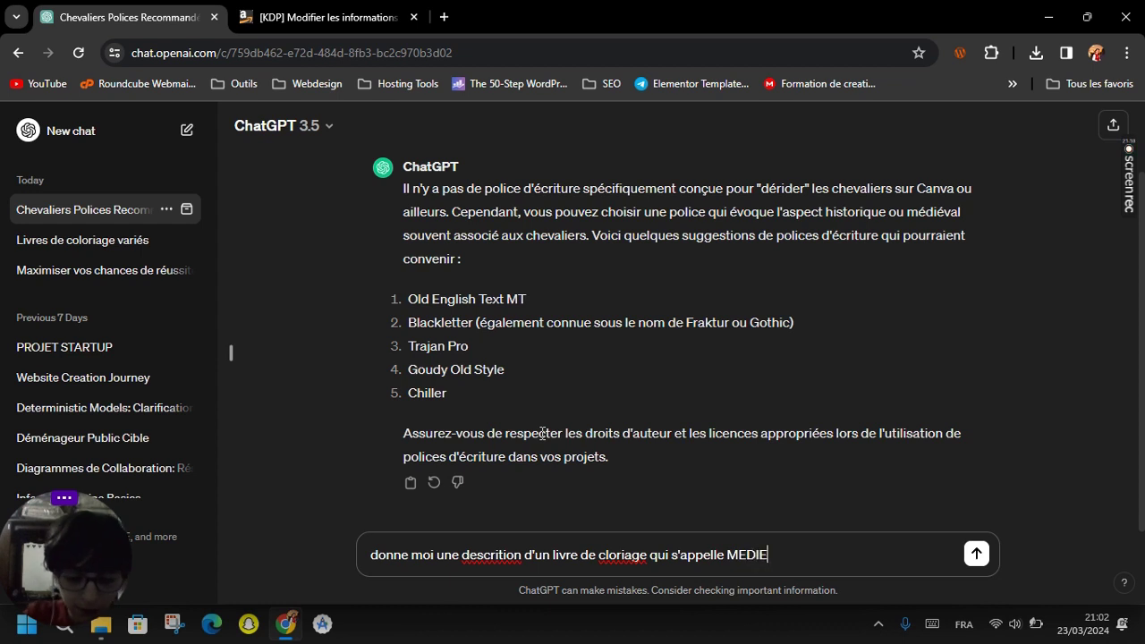
{"action": "type", "text": "VAL H"}
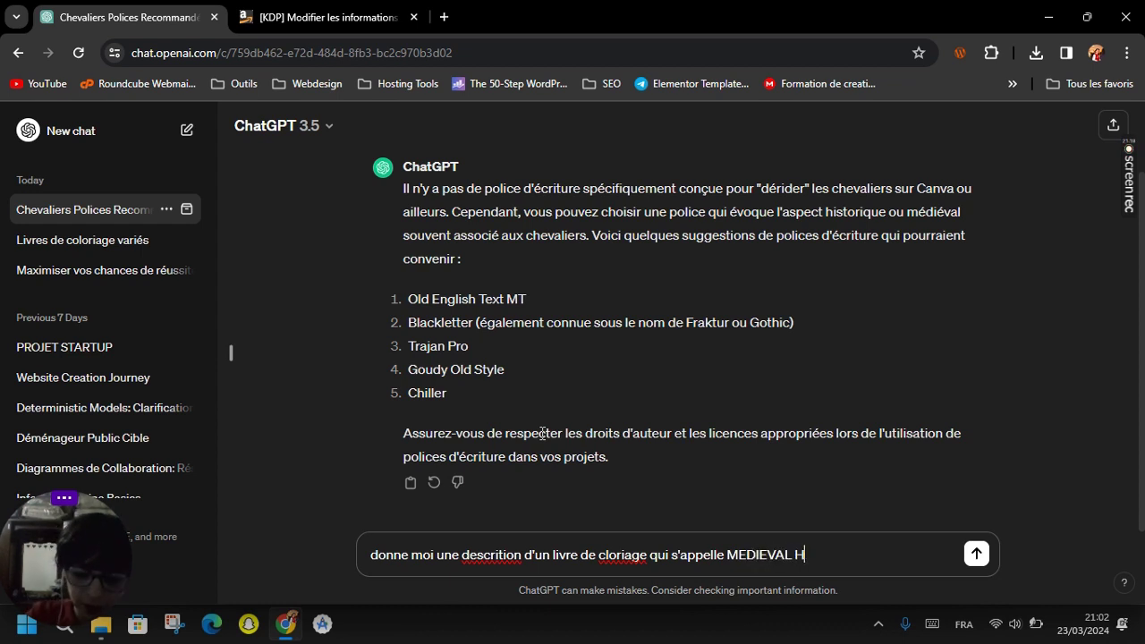
{"action": "key", "text": "BackSpace"}
{"action": "type", "text": "KNIGHTS"}
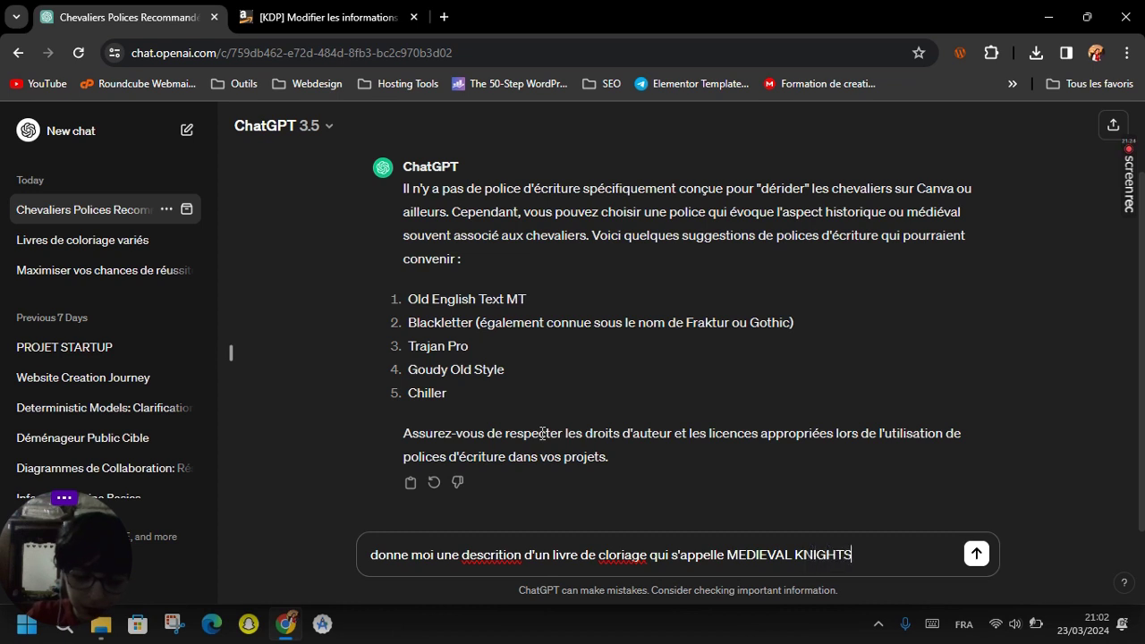
{"action": "type", "text": " COLOIRNG"}
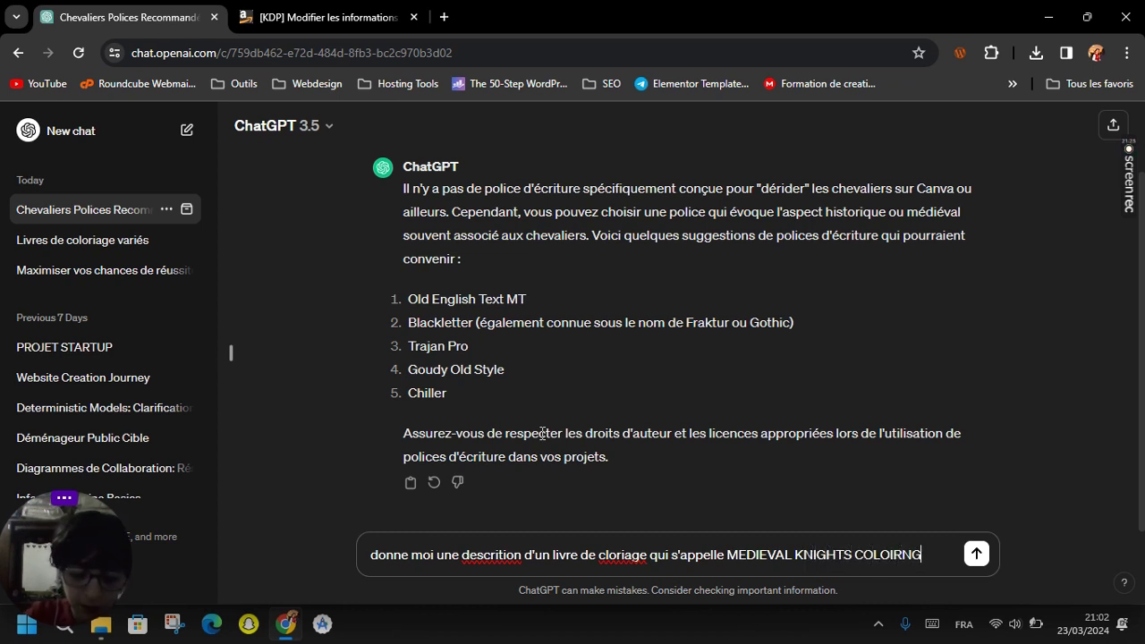
{"action": "type", "text": " BOOK D"}
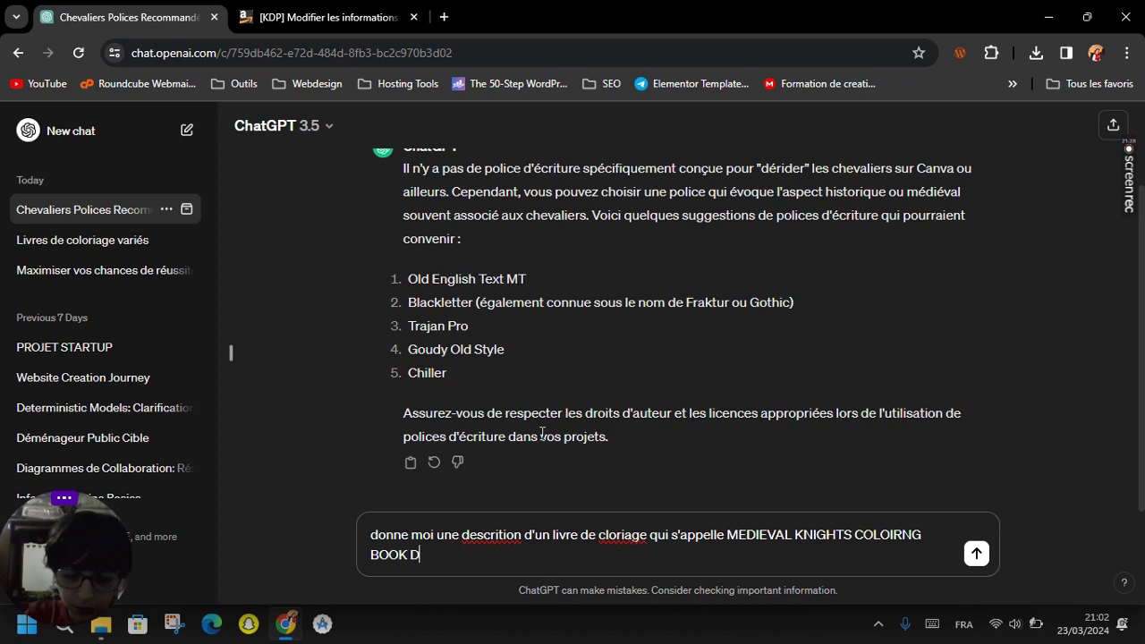
{"action": "key", "text": "BackSpace"}
{"action": "type", "text": "FOR KIDS"}
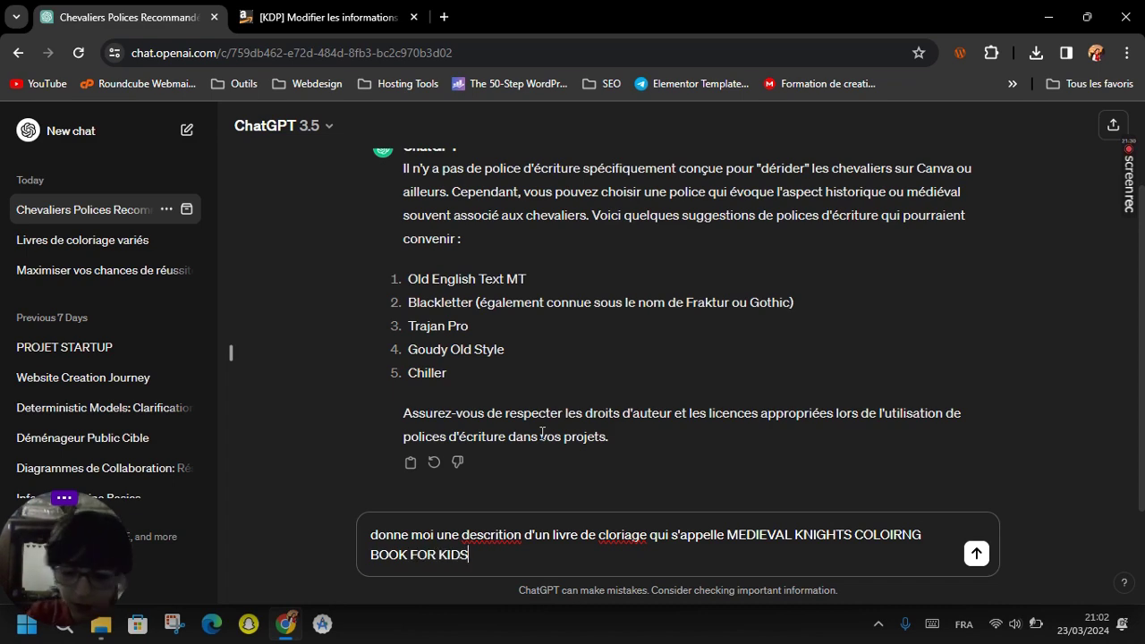
{"action": "key", "text": "Return"}
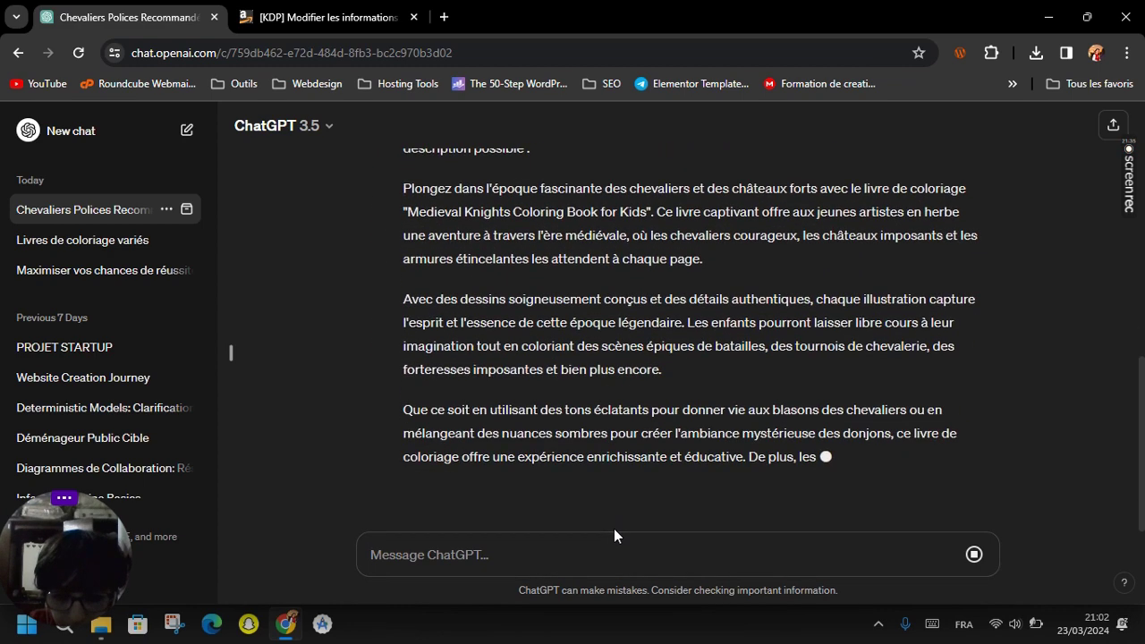
Ask ChatGPT for the description in English with the follow-up message "en anglais".
{"action": "type", "text": "en"}
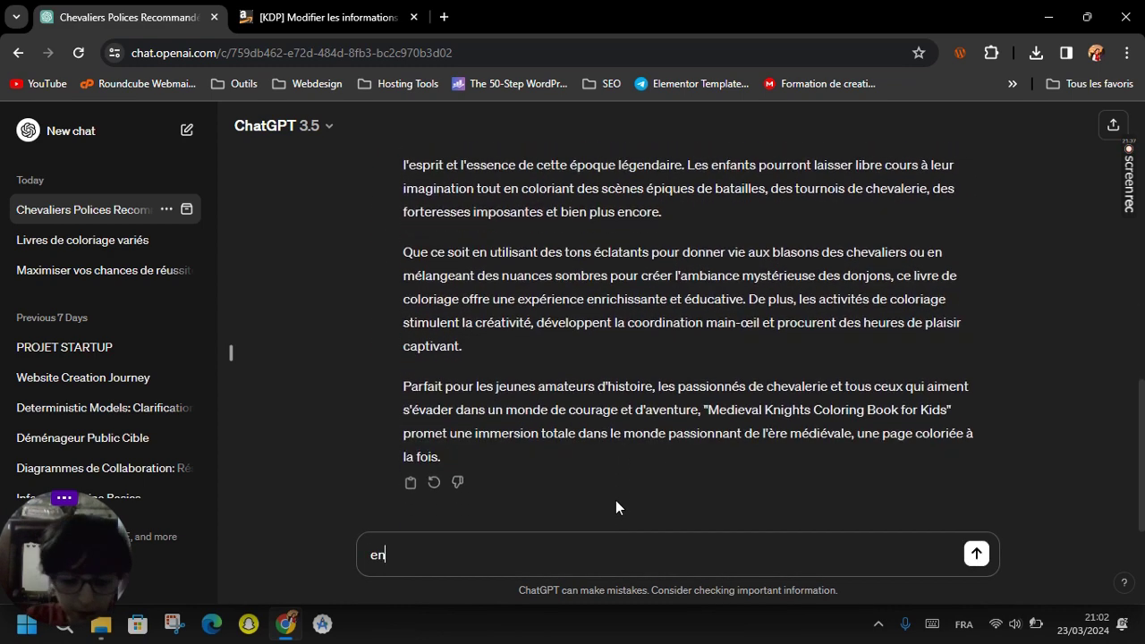
{"action": "type", "text": " anglais"}
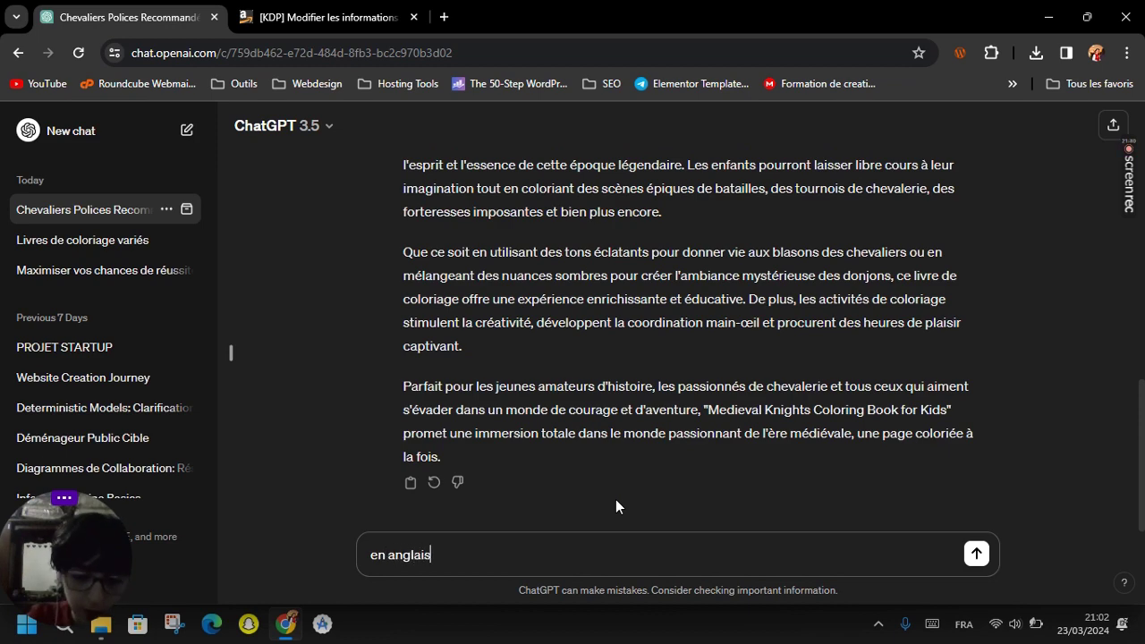
{"action": "key", "text": "Return"}
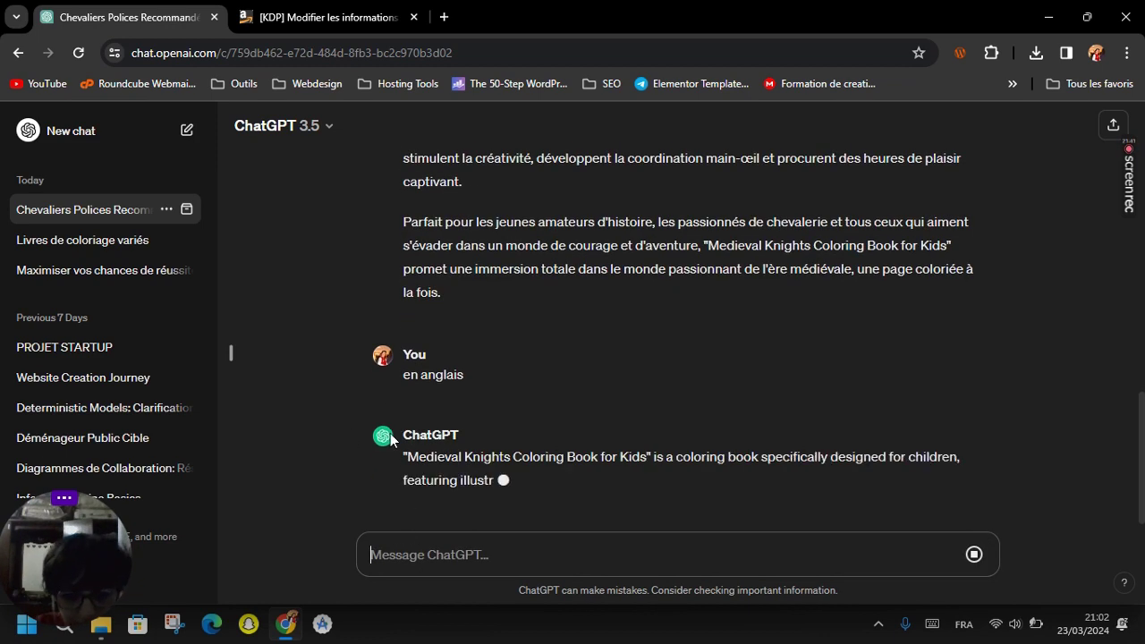
Copy ChatGPT's English description and paste it into the paperback's Description on Kindle Direct Publishing.
{"action": "left_click_drag", "start_coordinate": [404, 453], "coordinate": [824, 496]}
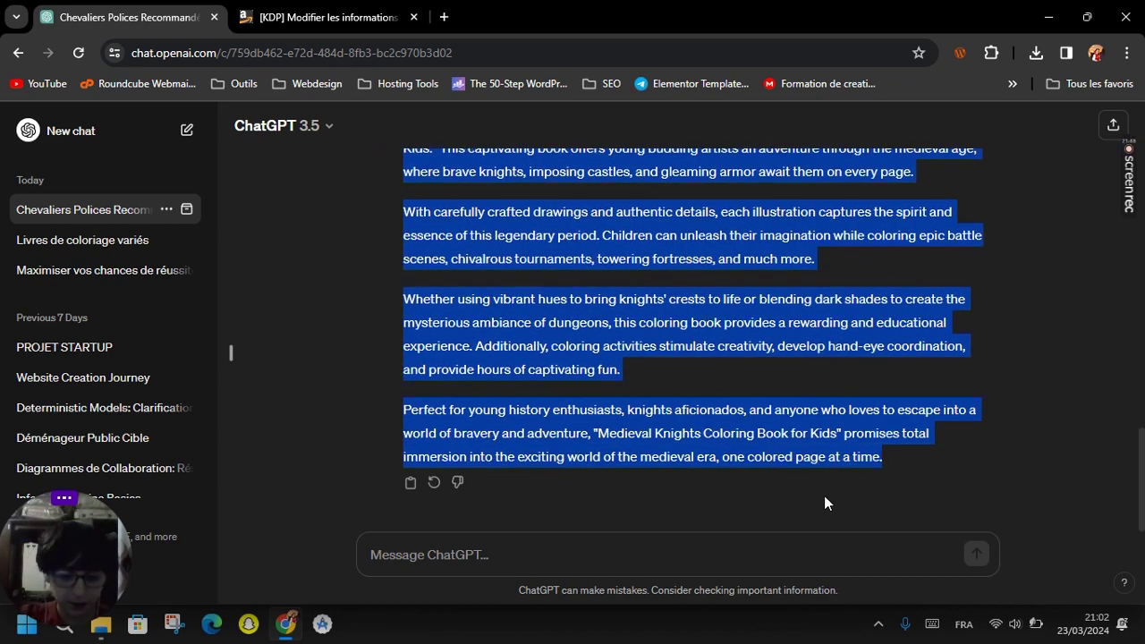
{"action": "left_click", "coordinate": [326, 17]}
{"action": "left_click", "coordinate": [500, 380]}
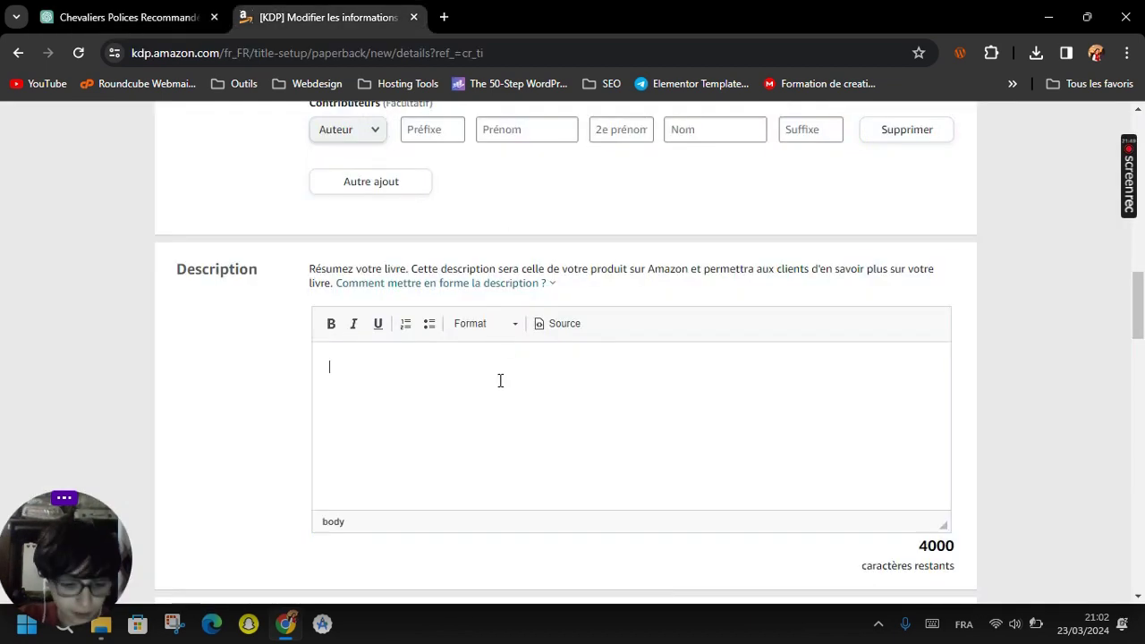
{"action": "key", "text": "ctrl+v"}
Declare that you own the copyright and hold the publishing rights, and answer Non for sexually explicit content.
{"action": "left_click", "coordinate": [1133, 456]}
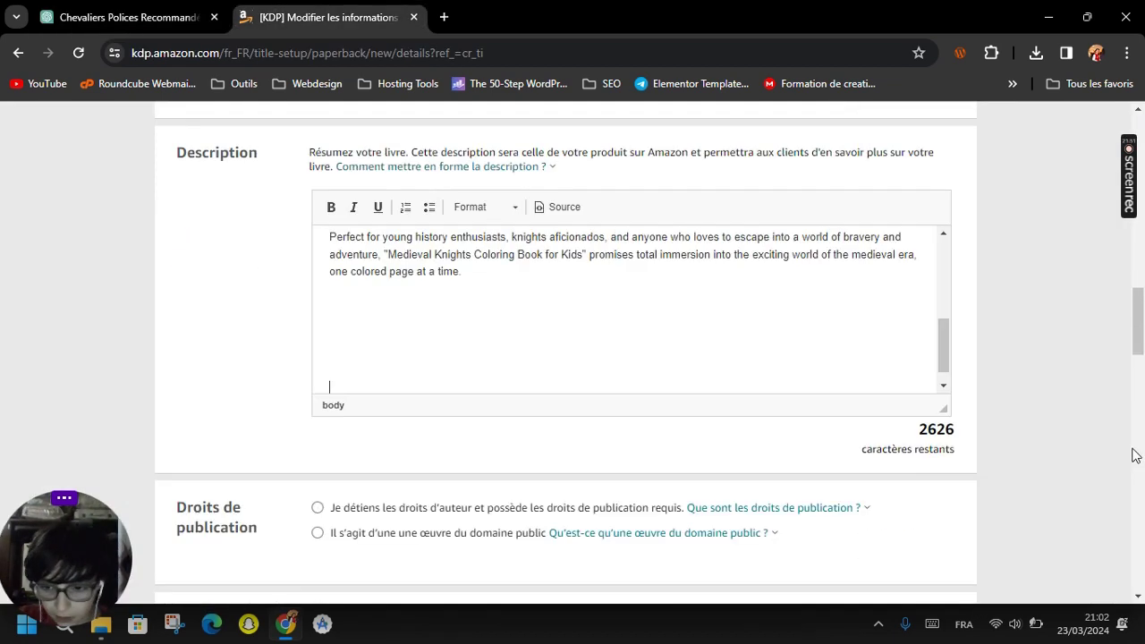
{"action": "left_click", "coordinate": [387, 125]}
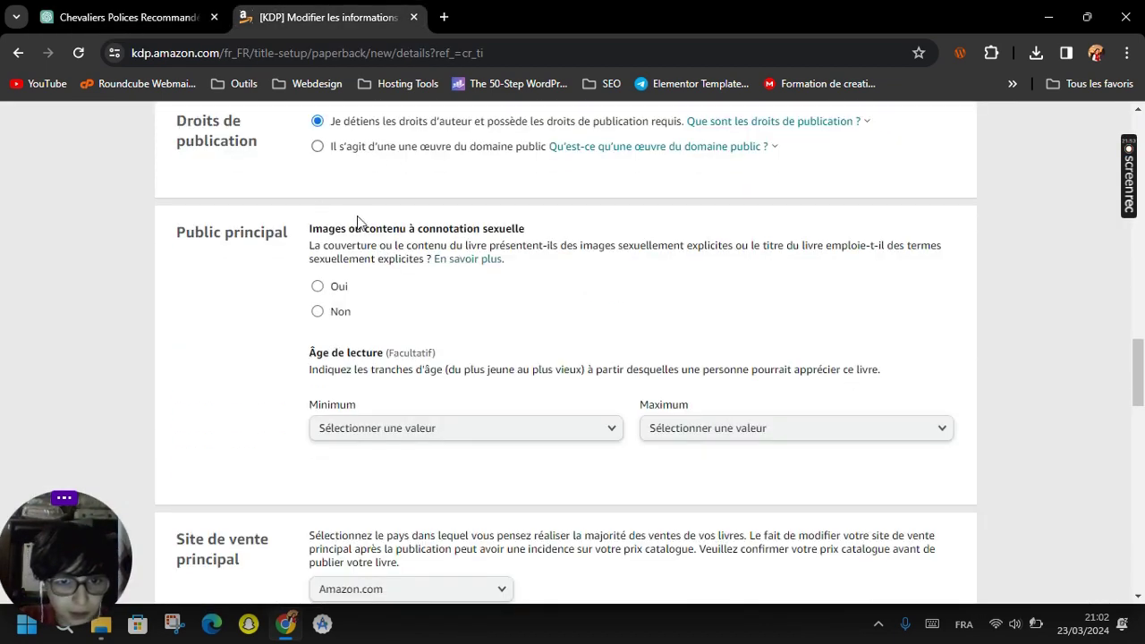
{"action": "left_click", "coordinate": [330, 313]}
Set the book's reading age to a minimum of 8 and a maximum of 18+.
{"action": "left_click", "coordinate": [394, 428]}
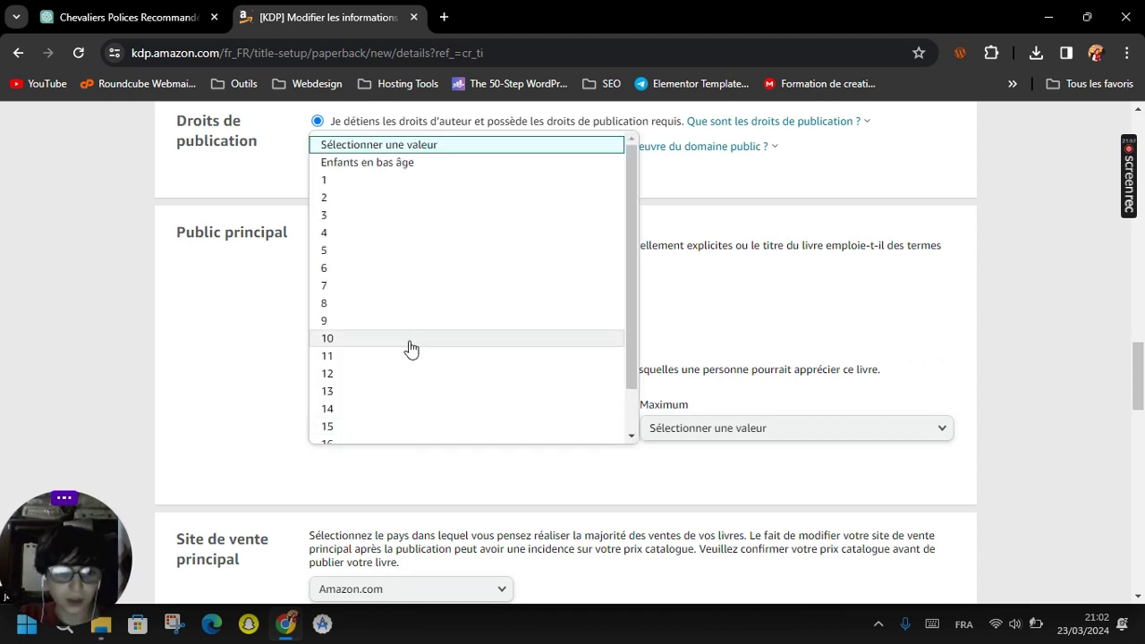
{"action": "left_click", "coordinate": [381, 304]}
{"action": "left_click", "coordinate": [666, 434]}
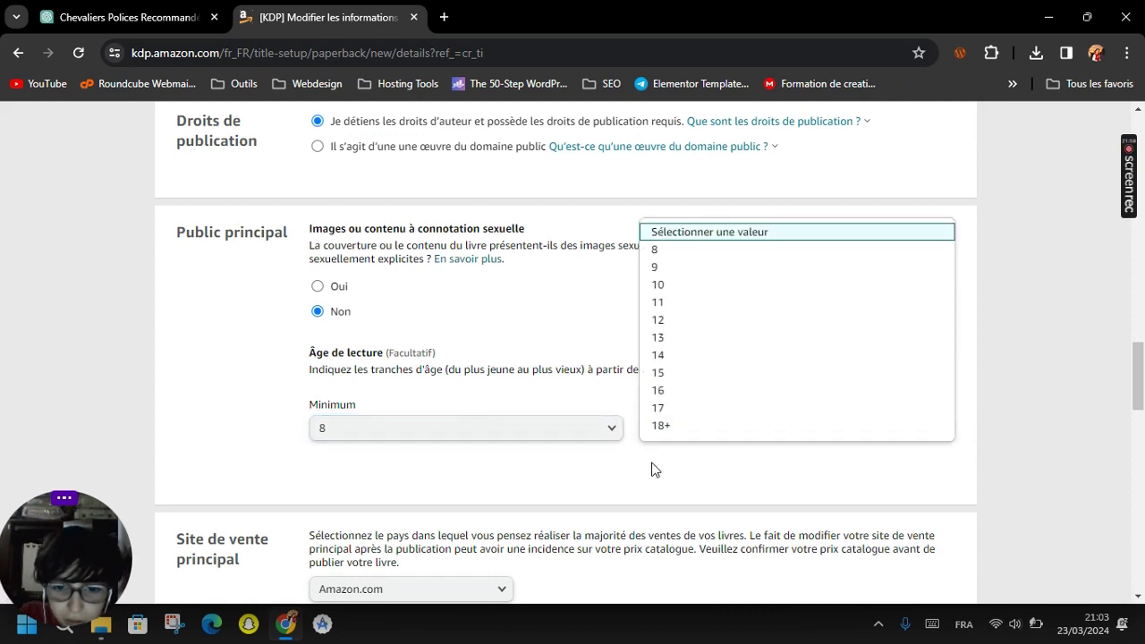
{"action": "left_click", "coordinate": [662, 425]}
{"action": "scroll", "coordinate": [545, 448], "scroll_direction": "down", "scroll_amount": 5}
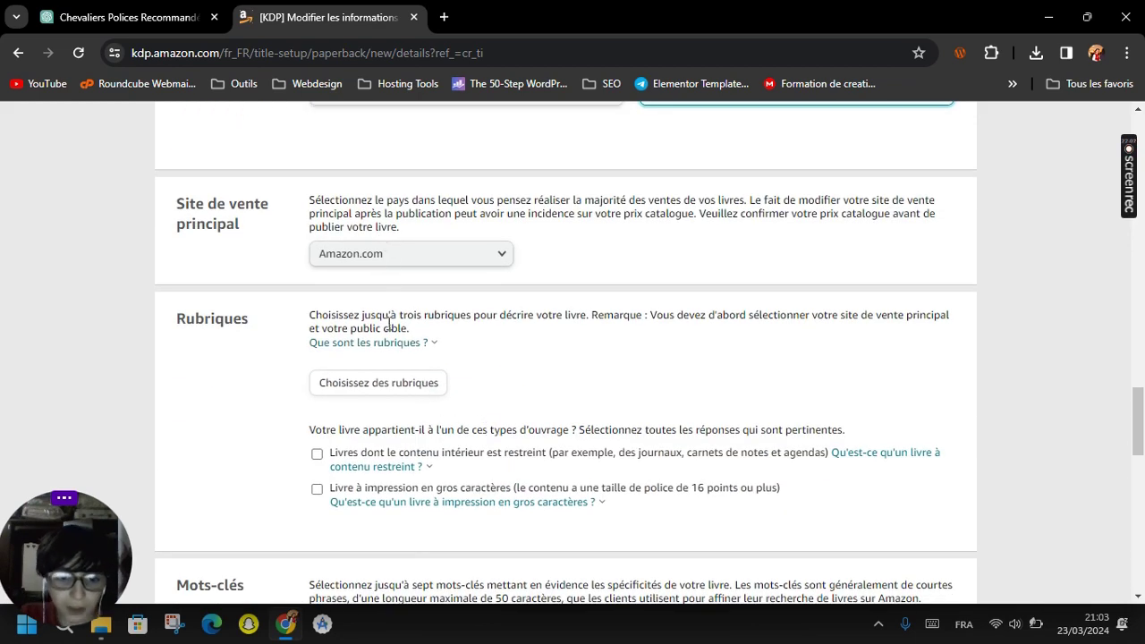
Choose the book's first category as Livres pour enfants › Jeux, arts et création › Livres d'activités › Livres de coloriage, with the Fiction placement.
{"action": "left_click", "coordinate": [382, 304]}
{"action": "left_click", "coordinate": [402, 332]}
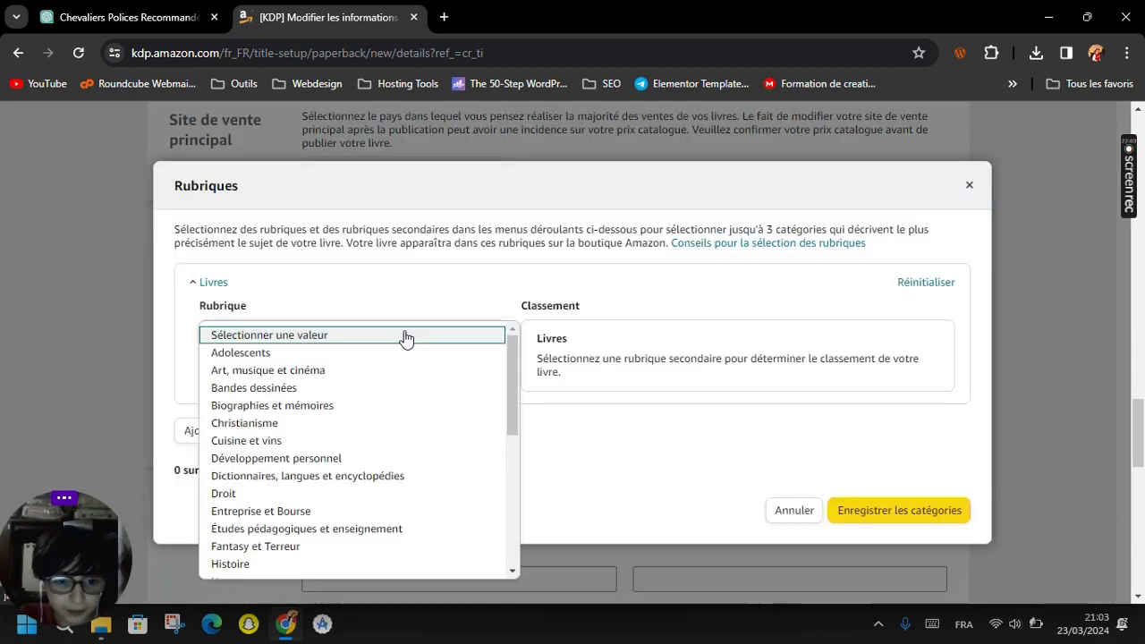
{"action": "scroll", "coordinate": [329, 450], "scroll_direction": "down", "scroll_amount": 2}
{"action": "scroll", "coordinate": [322, 483], "scroll_direction": "down", "scroll_amount": 1}
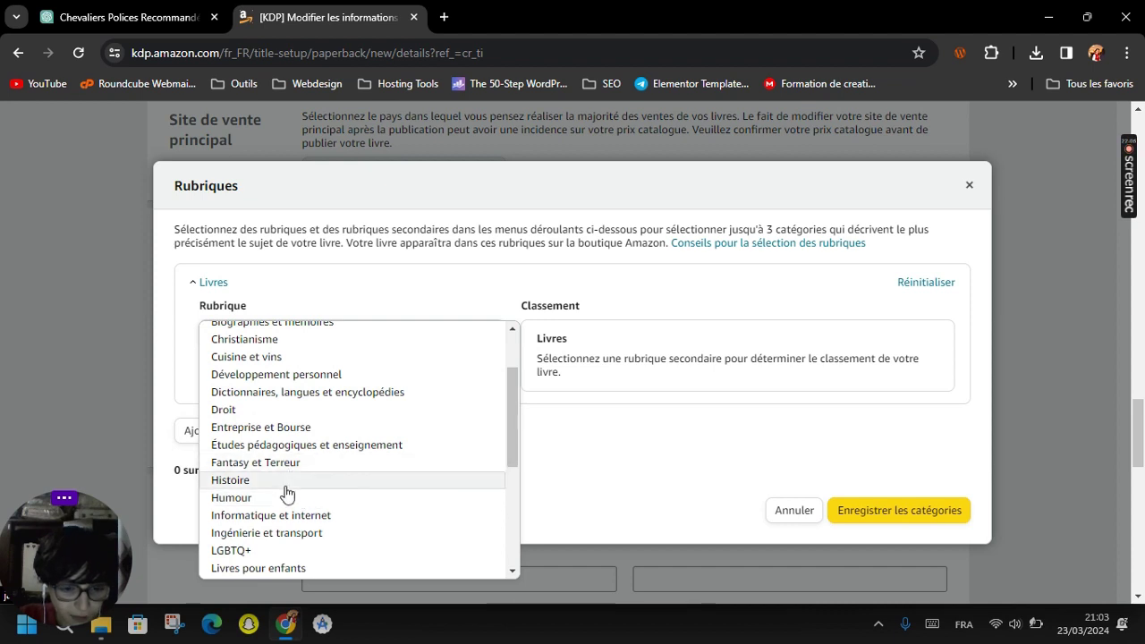
{"action": "left_click", "coordinate": [301, 569]}
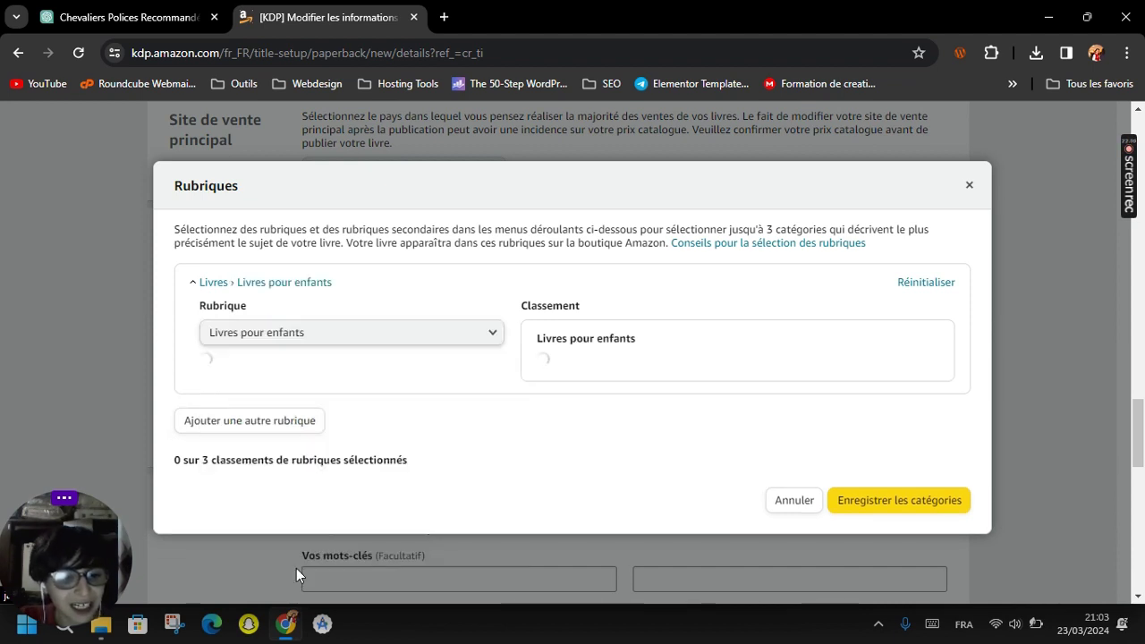
{"action": "left_click", "coordinate": [293, 393]}
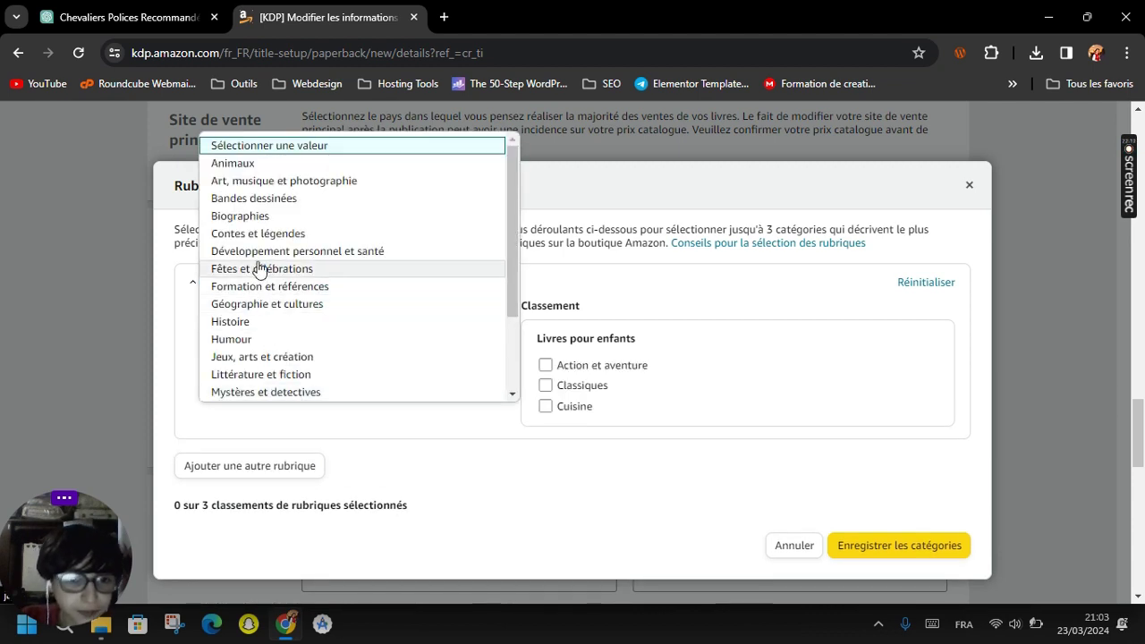
{"action": "left_click", "coordinate": [318, 358]}
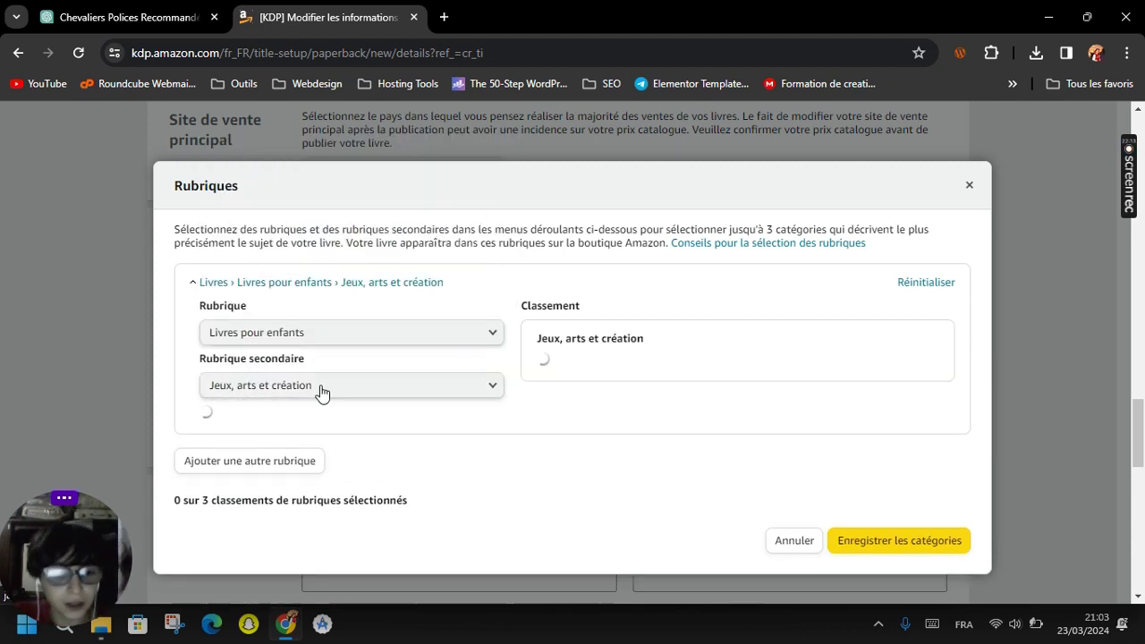
{"action": "left_click", "coordinate": [337, 438]}
{"action": "left_click", "coordinate": [307, 494]}
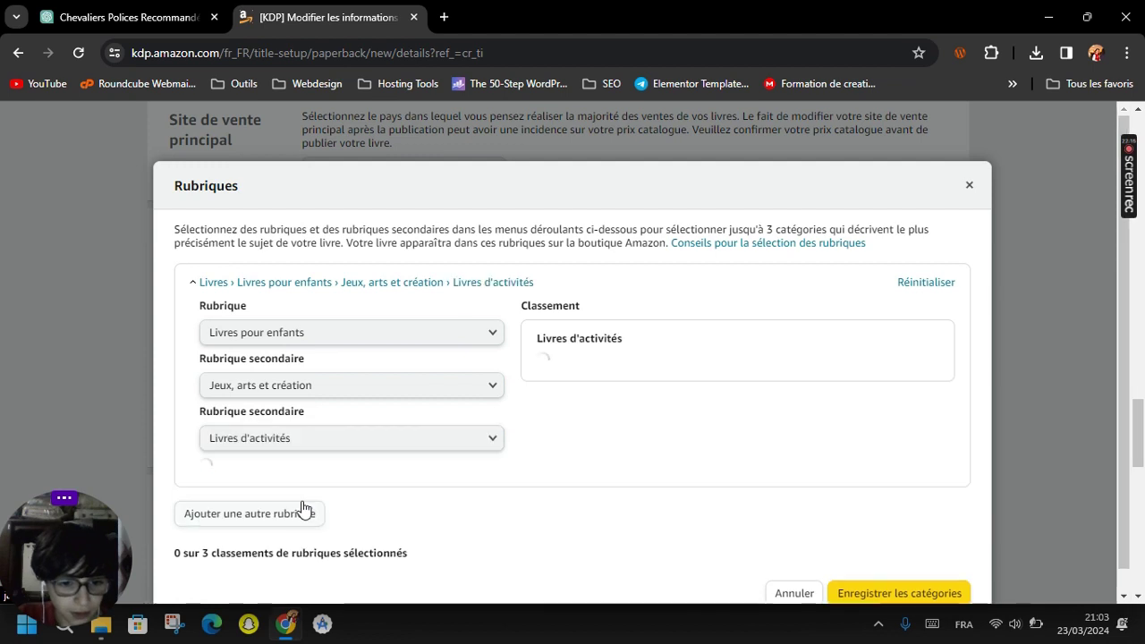
{"action": "left_click", "coordinate": [315, 491]}
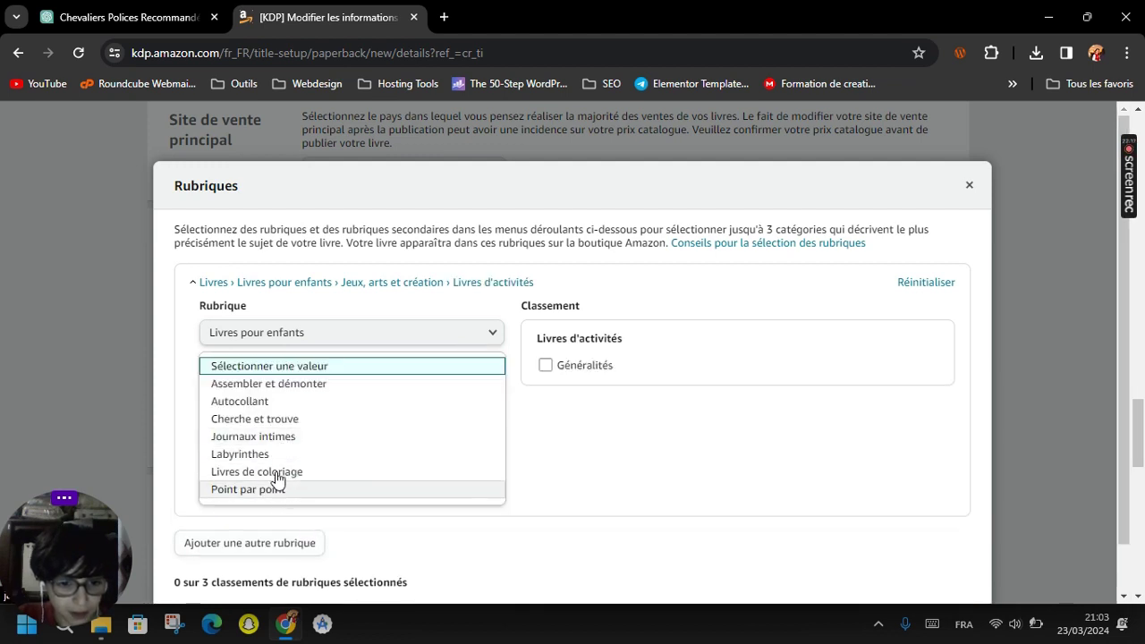
{"action": "left_click", "coordinate": [279, 472]}
{"action": "left_click", "coordinate": [548, 385]}
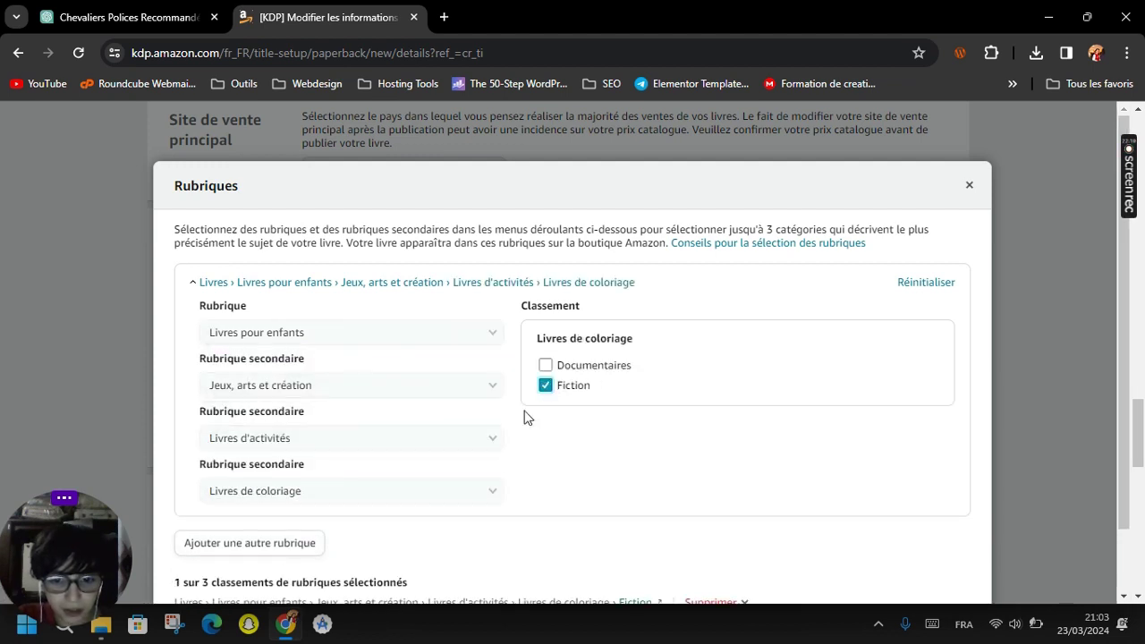
Add a second category, Loisirs créatifs, décoration et passions › Livres de coloriage pour adultes, with the Science-fiction et fantaisie placement.
{"action": "left_click", "coordinate": [241, 471]}
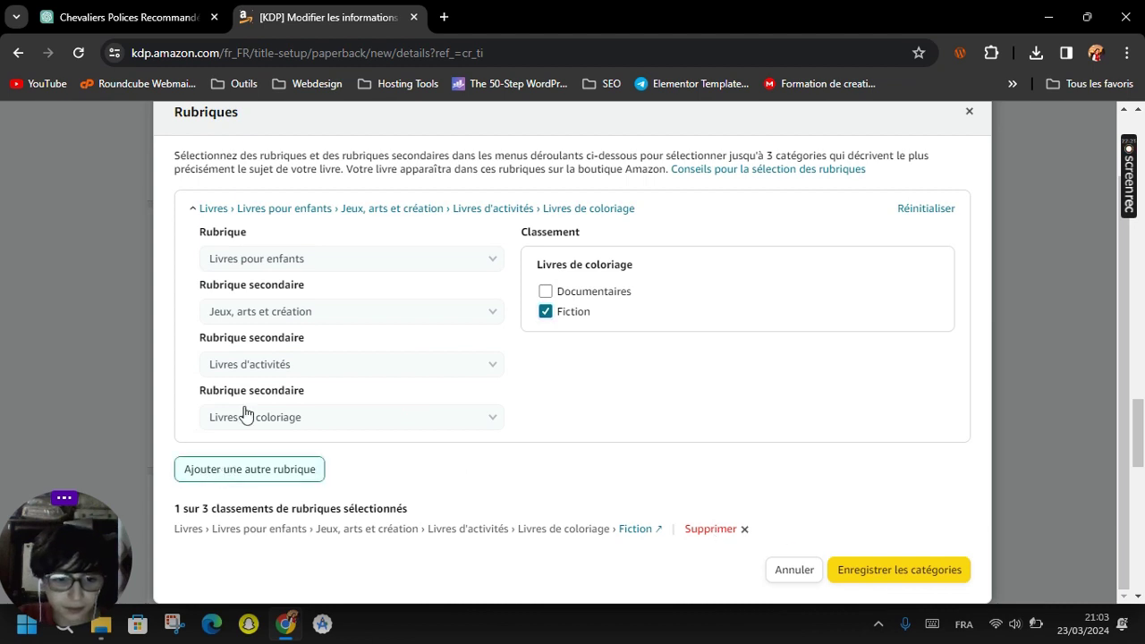
{"action": "left_click", "coordinate": [255, 371]}
{"action": "scroll", "coordinate": [263, 322], "scroll_direction": "down", "scroll_amount": 3}
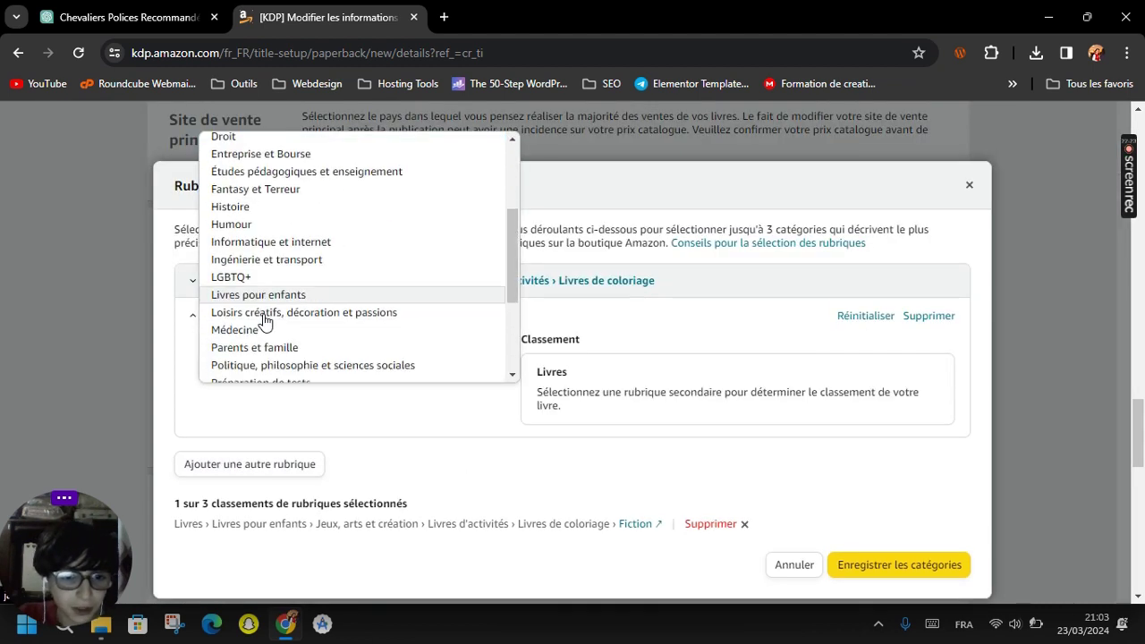
{"action": "left_click", "coordinate": [260, 319]}
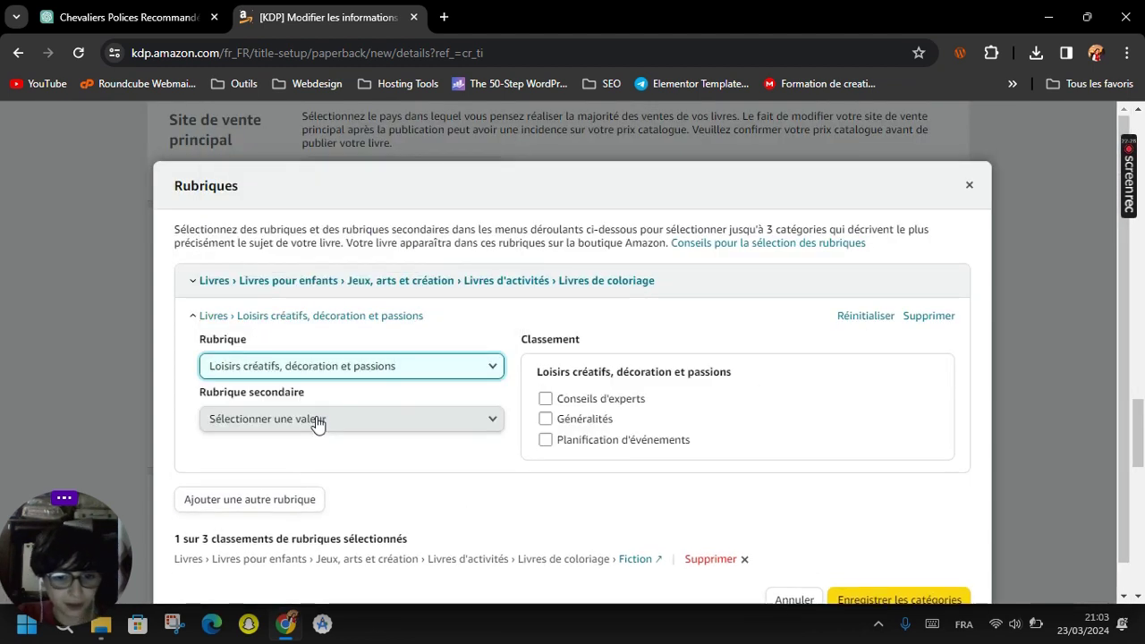
{"action": "left_click", "coordinate": [316, 420]}
{"action": "left_click", "coordinate": [272, 347]}
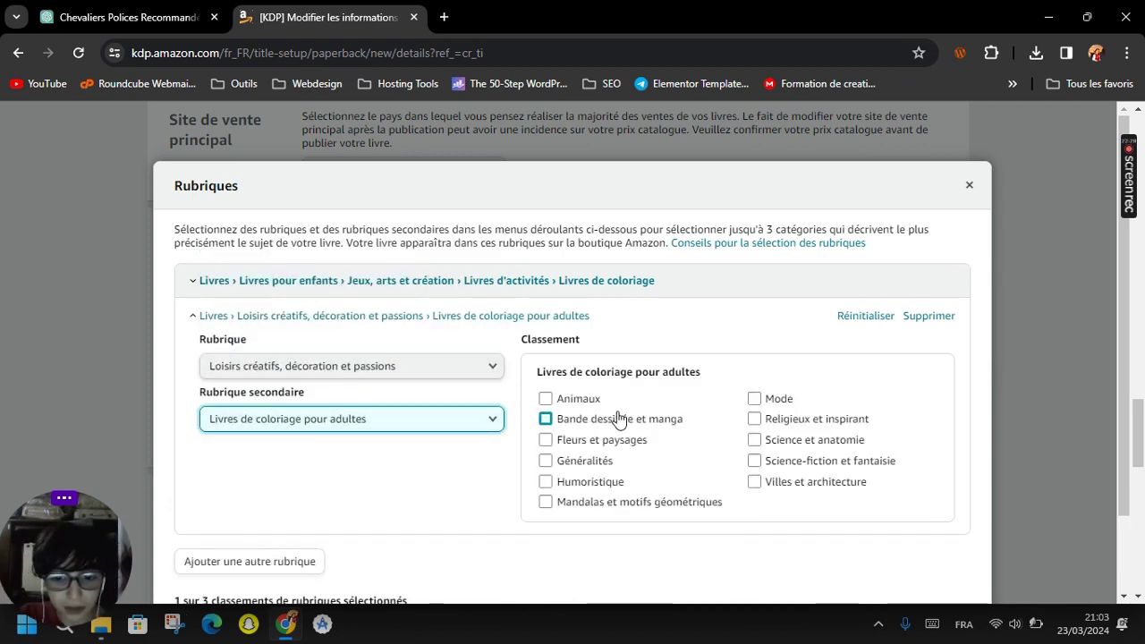
{"action": "left_click", "coordinate": [756, 463]}
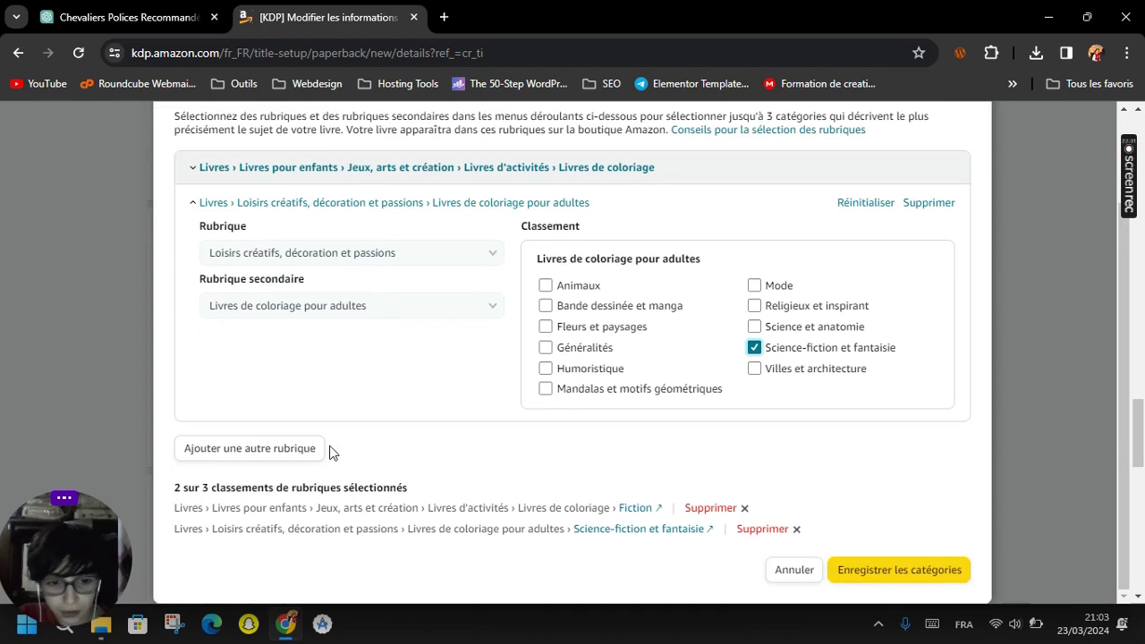
Add a third category, Loisirs créatifs, décoration et passions › Livres de coloriage pour adultes, with the Généralités placement, and save the categories.
{"action": "left_click", "coordinate": [309, 449]}
{"action": "left_click", "coordinate": [319, 353]}
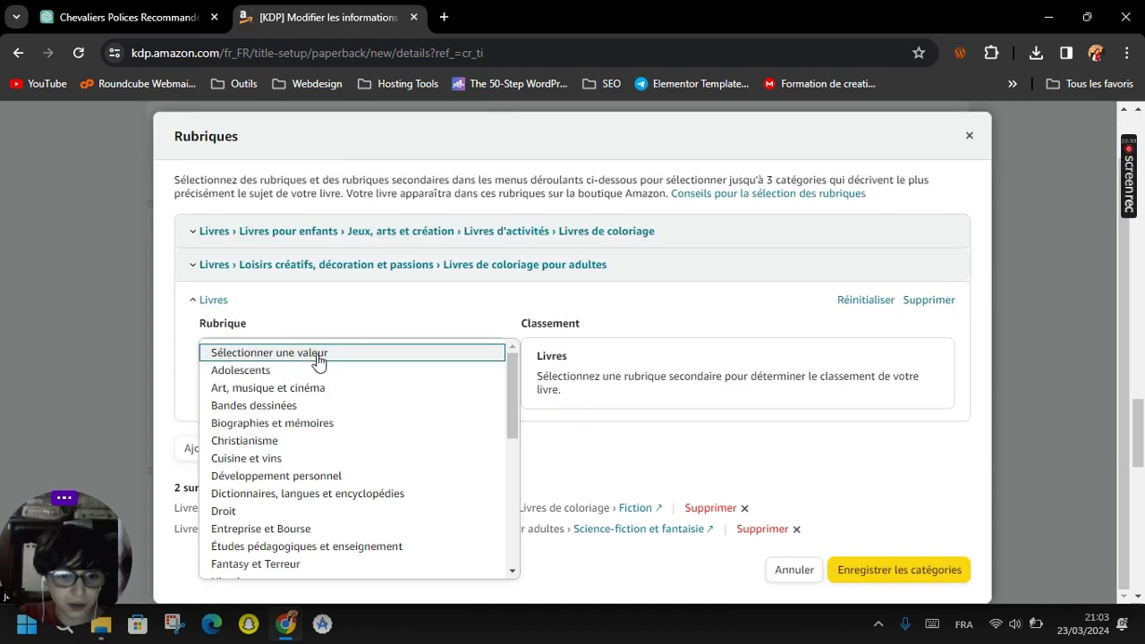
{"action": "scroll", "coordinate": [293, 372], "scroll_direction": "down", "scroll_amount": 3}
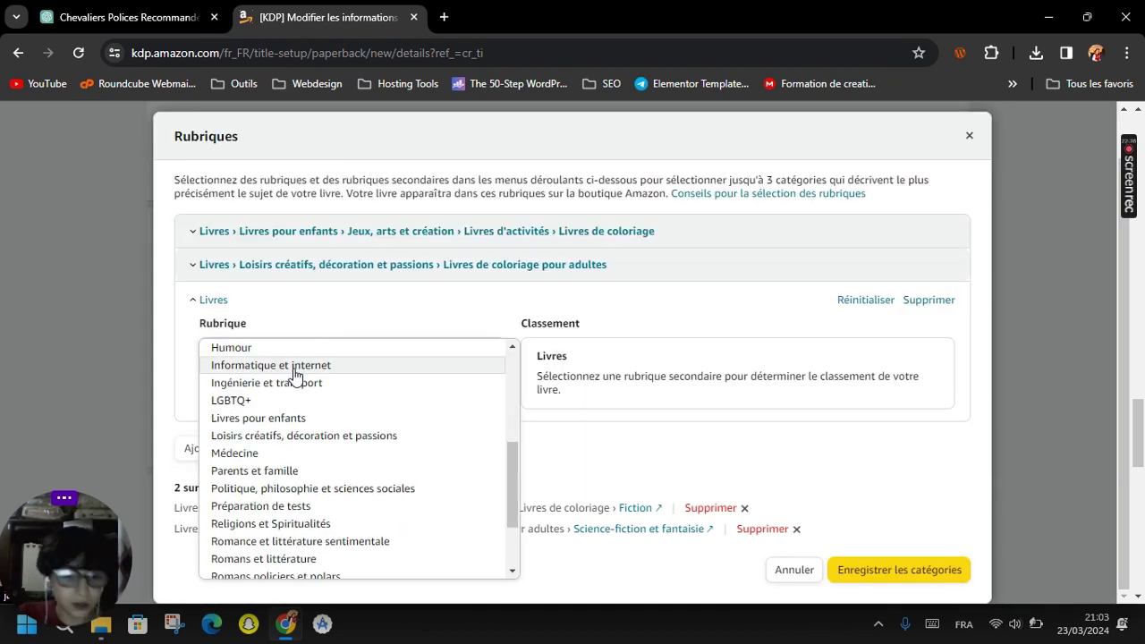
{"action": "left_click", "coordinate": [262, 436]}
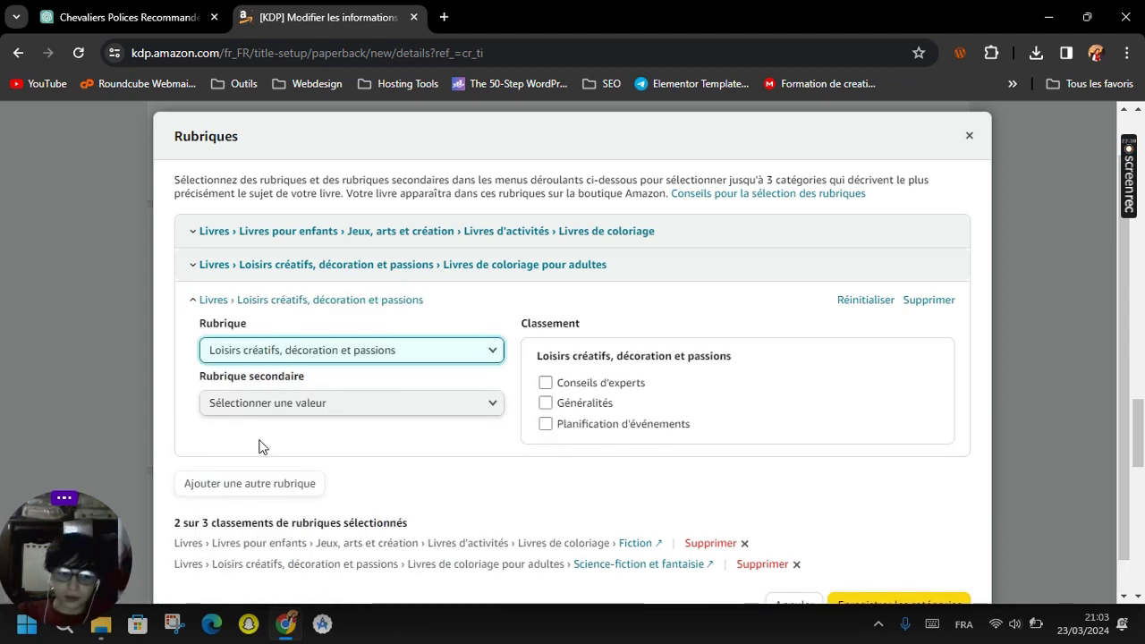
{"action": "left_click", "coordinate": [286, 410]}
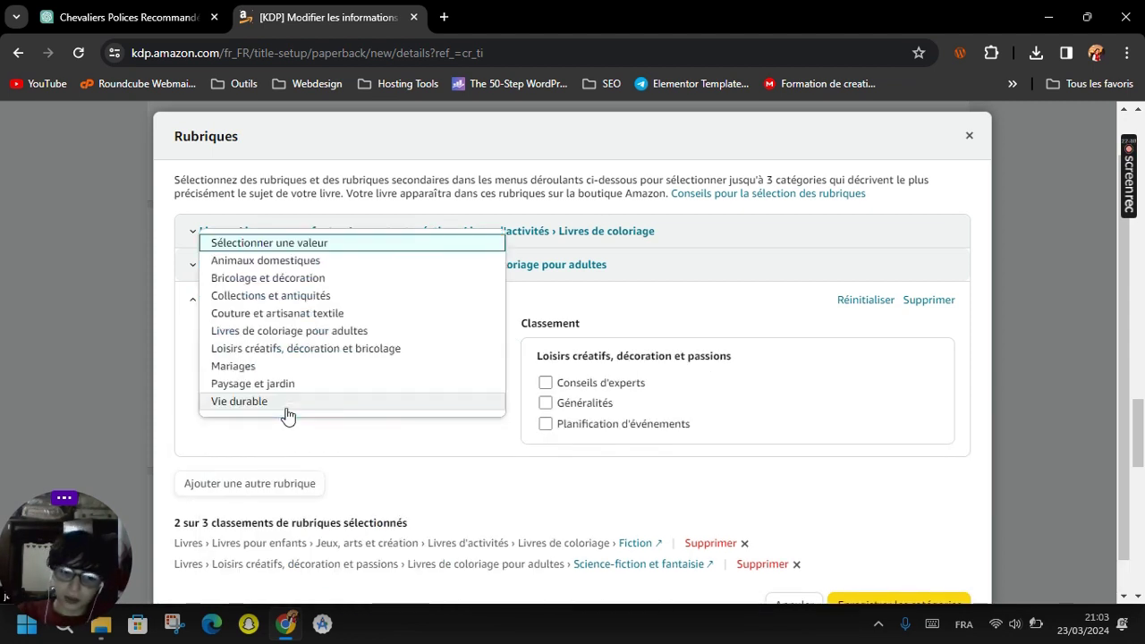
{"action": "left_click", "coordinate": [286, 330]}
{"action": "left_click", "coordinate": [583, 445]}
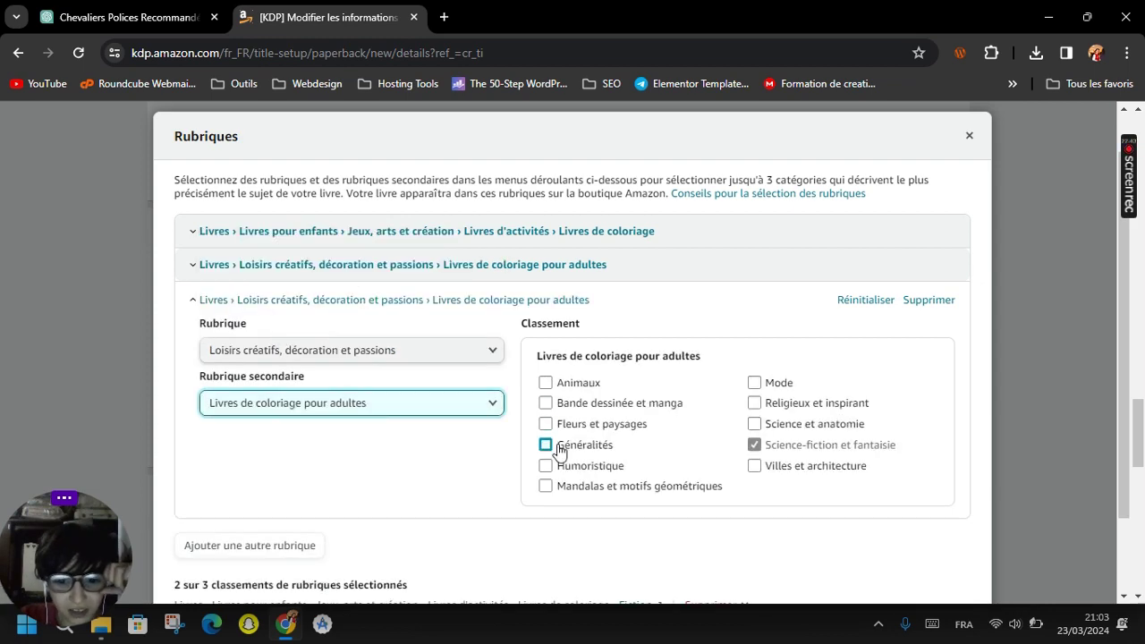
{"action": "left_click", "coordinate": [884, 562]}
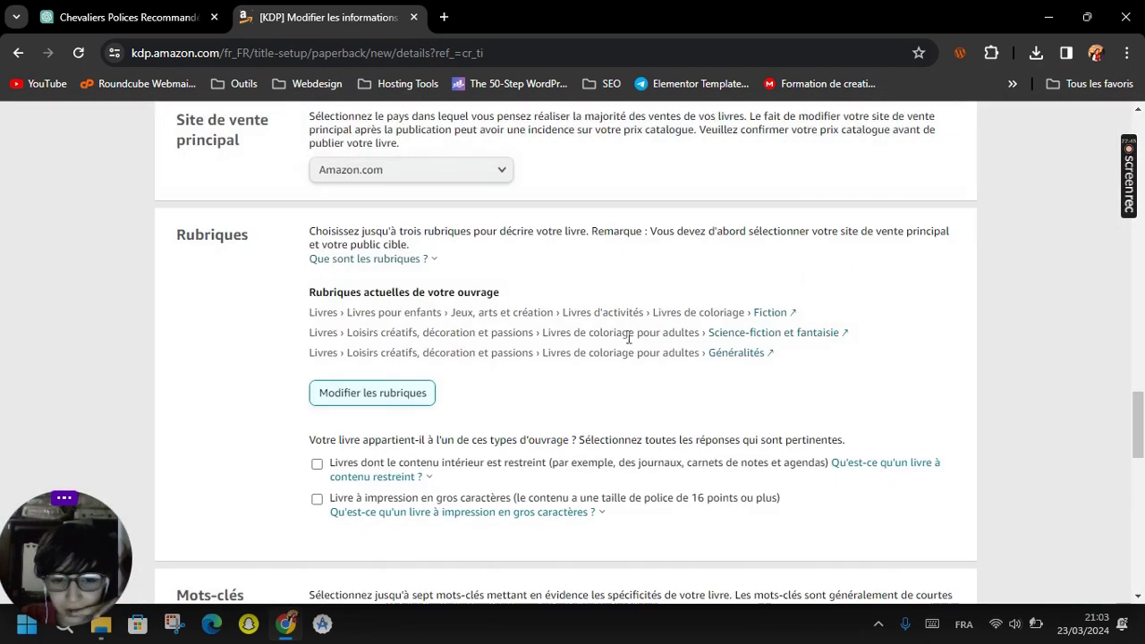
Enter the keywords "KNIGHTS COLORING BOOK", "FANTASY COLORING BOOK", "MEDIEVAL COLOIRNG BOOK" and "MEDIEVAL KNIGHTS COLORING BOOK".
{"action": "scroll", "coordinate": [384, 376], "scroll_direction": "down", "scroll_amount": 4}
{"action": "scroll", "coordinate": [366, 328], "scroll_direction": "down", "scroll_amount": 1}
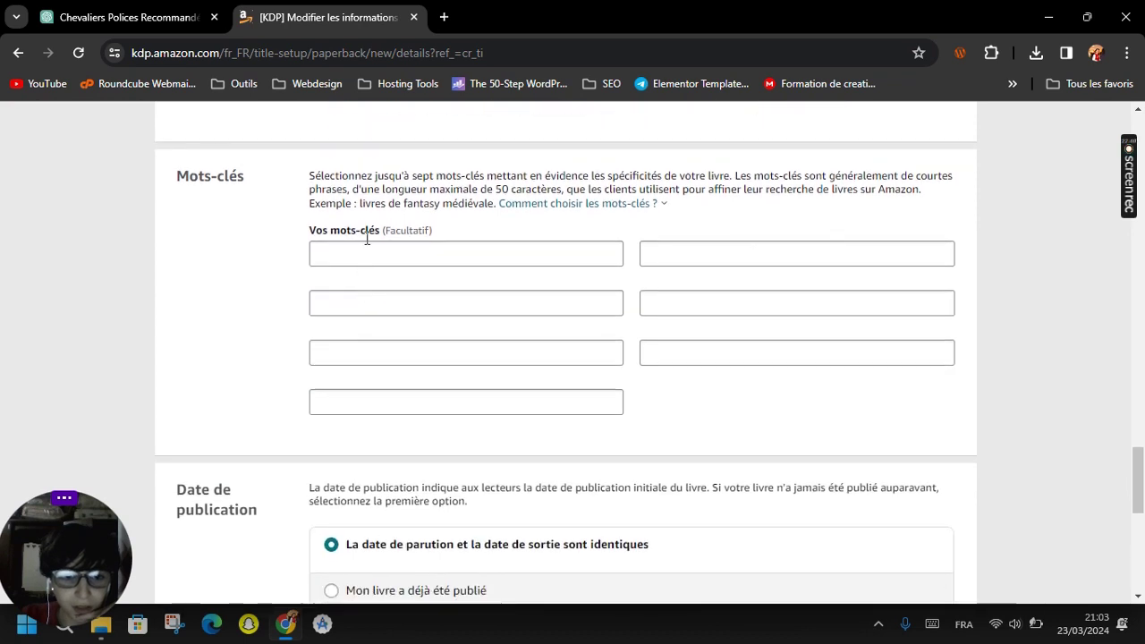
{"action": "left_click", "coordinate": [368, 253]}
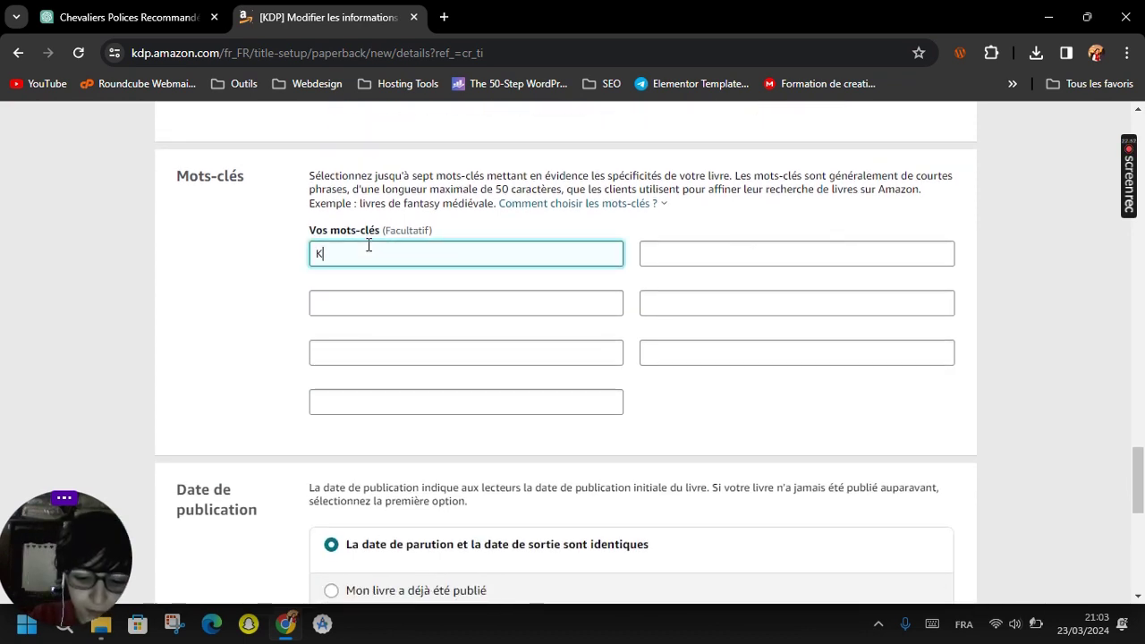
{"action": "type", "text": "KNIGHTS COLORING BOOK"}
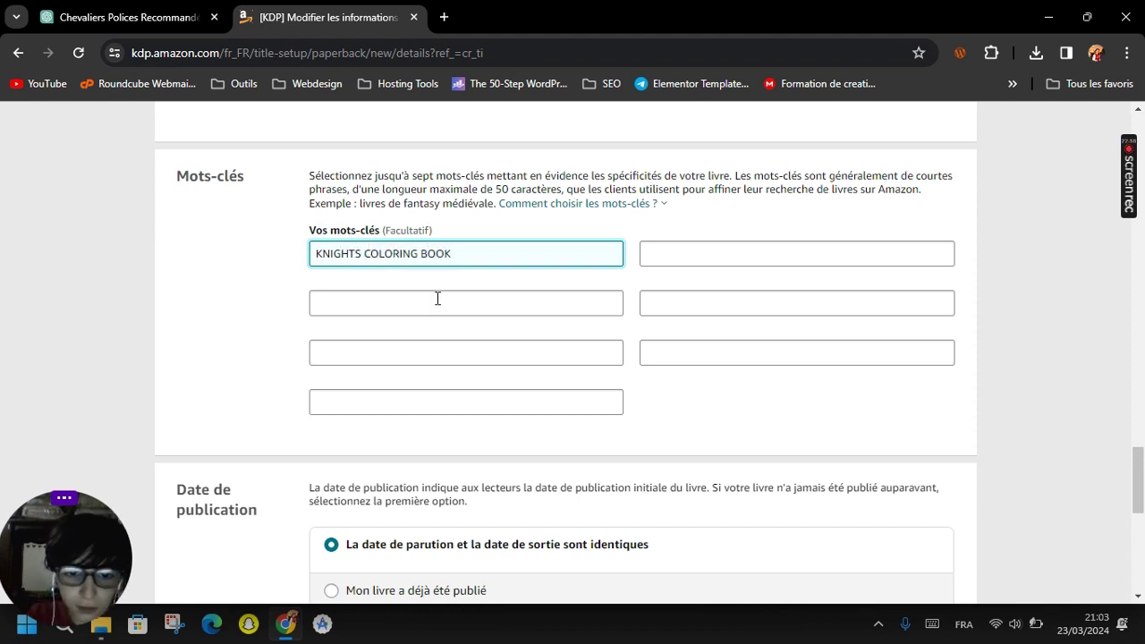
{"action": "left_click", "coordinate": [437, 300]}
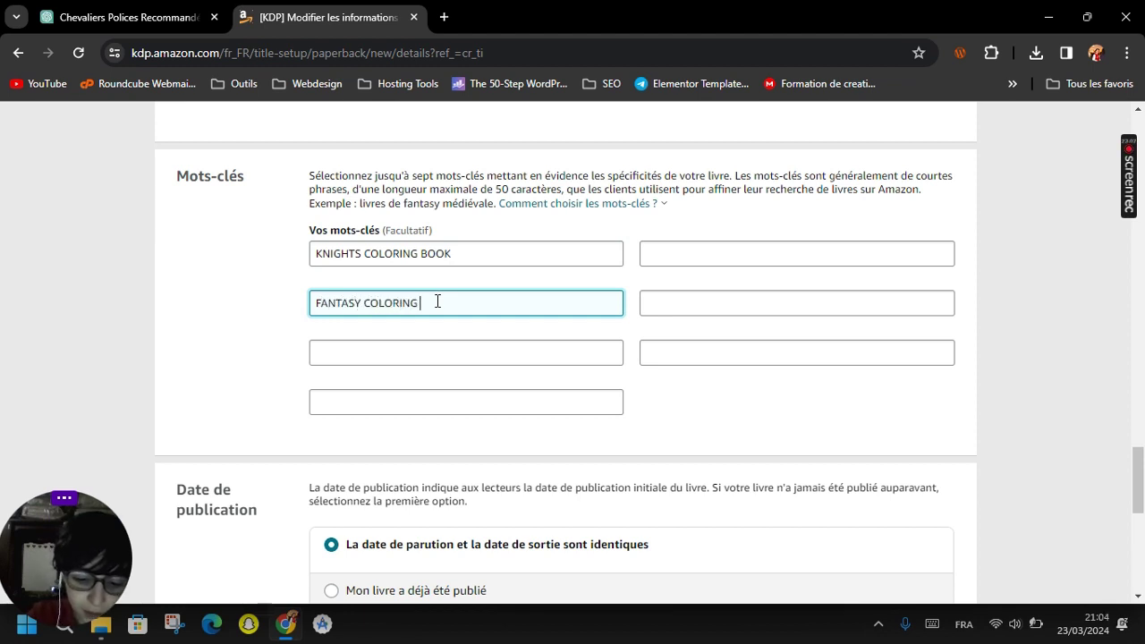
{"action": "left_click", "coordinate": [467, 344]}
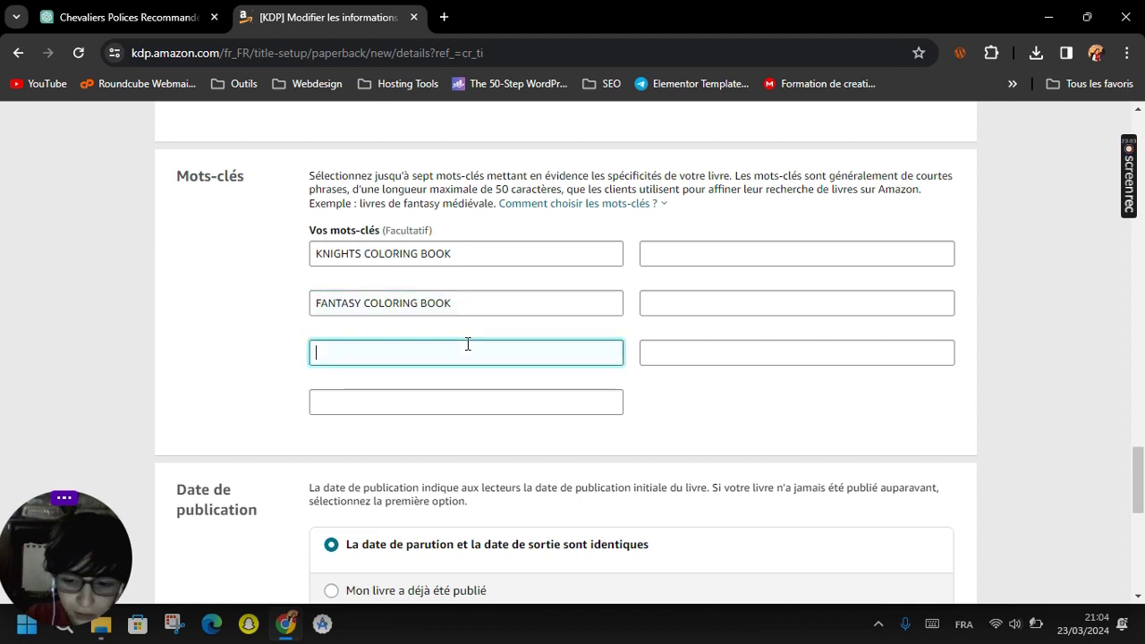
{"action": "type", "text": "MEDIEVAL COLOIRN"}
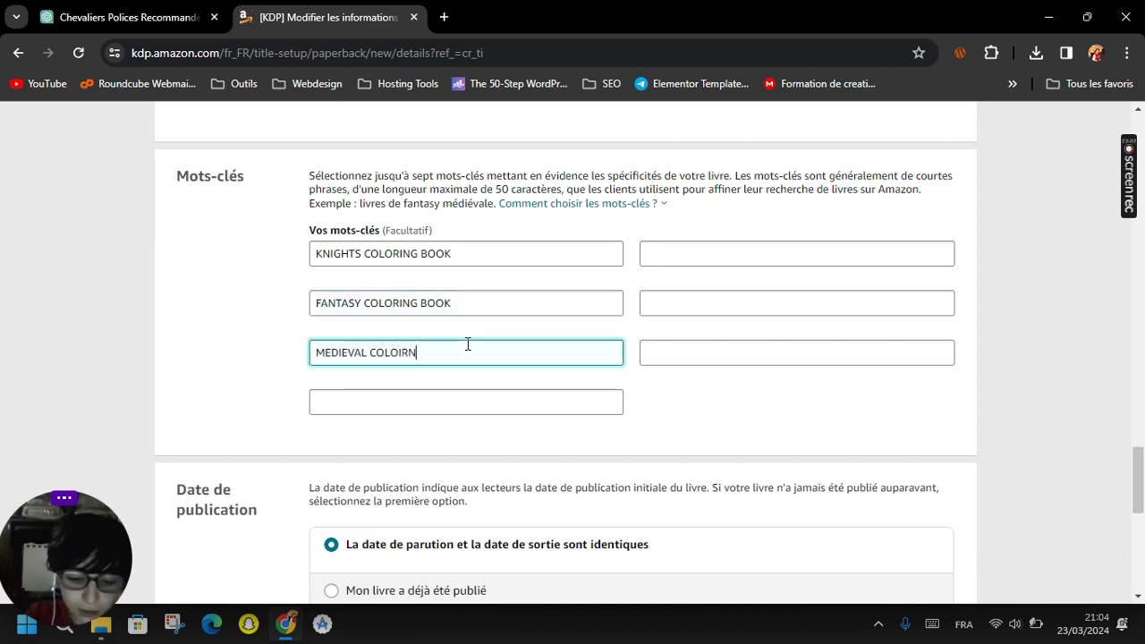
{"action": "type", "text": "G BOOK"}
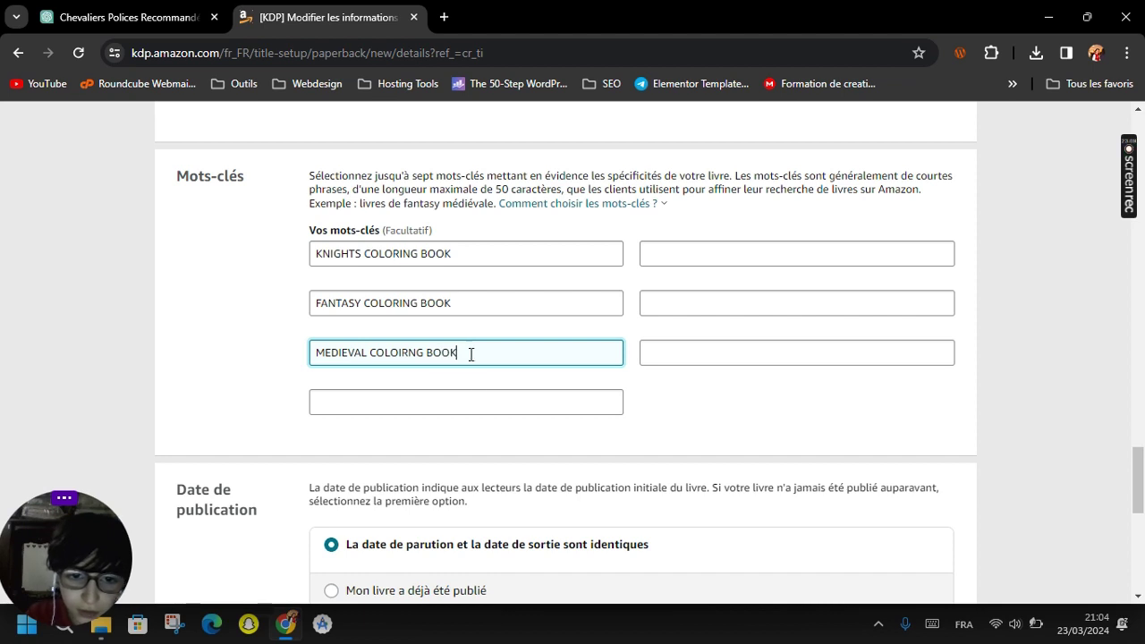
{"action": "left_click", "coordinate": [503, 398]}
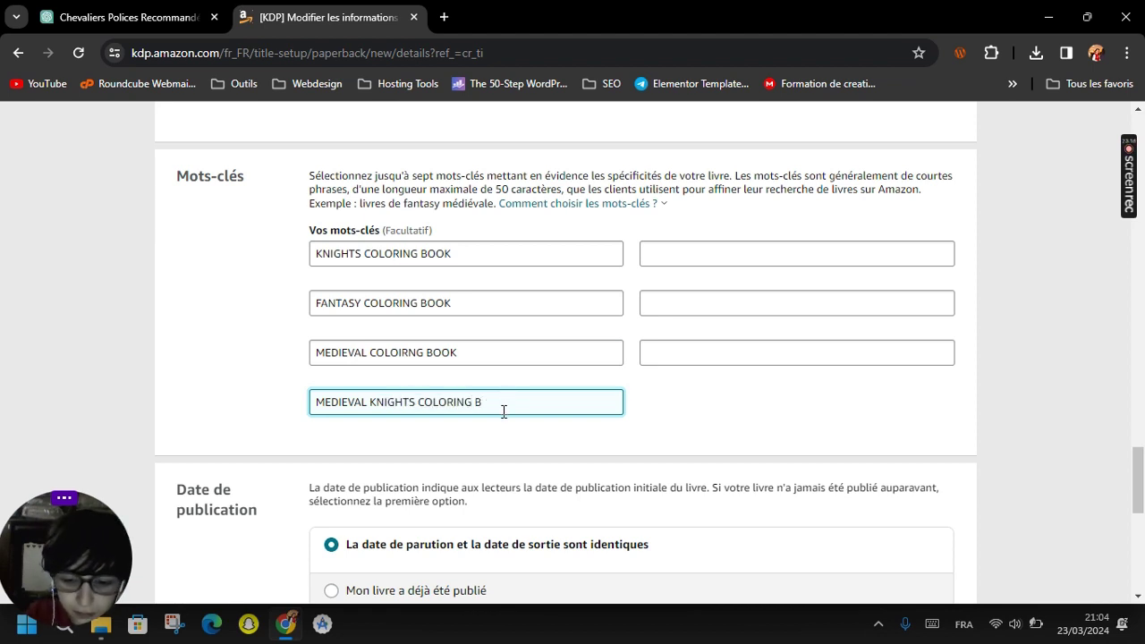
Add the author's full name as a fifth keyword, and save the book details to continue to the content stage.
{"action": "left_click", "coordinate": [712, 251]}
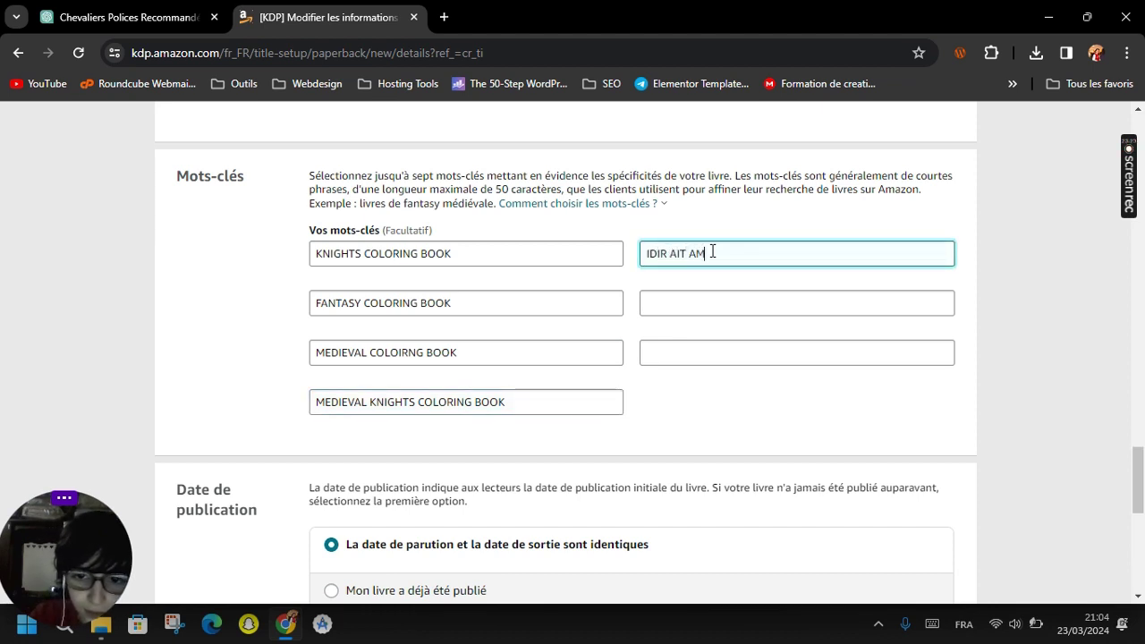
{"action": "type", "text": "IDIR AIT AMARA"}
{"action": "left_click", "coordinate": [757, 205]}
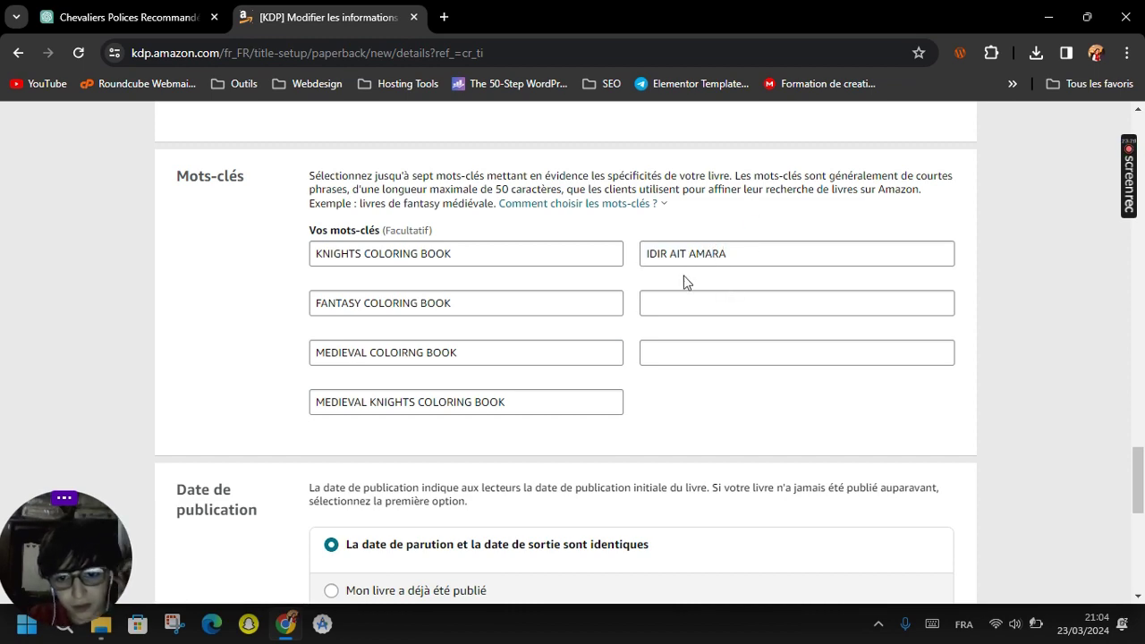
{"action": "scroll", "coordinate": [608, 242], "scroll_direction": "down", "scroll_amount": 5}
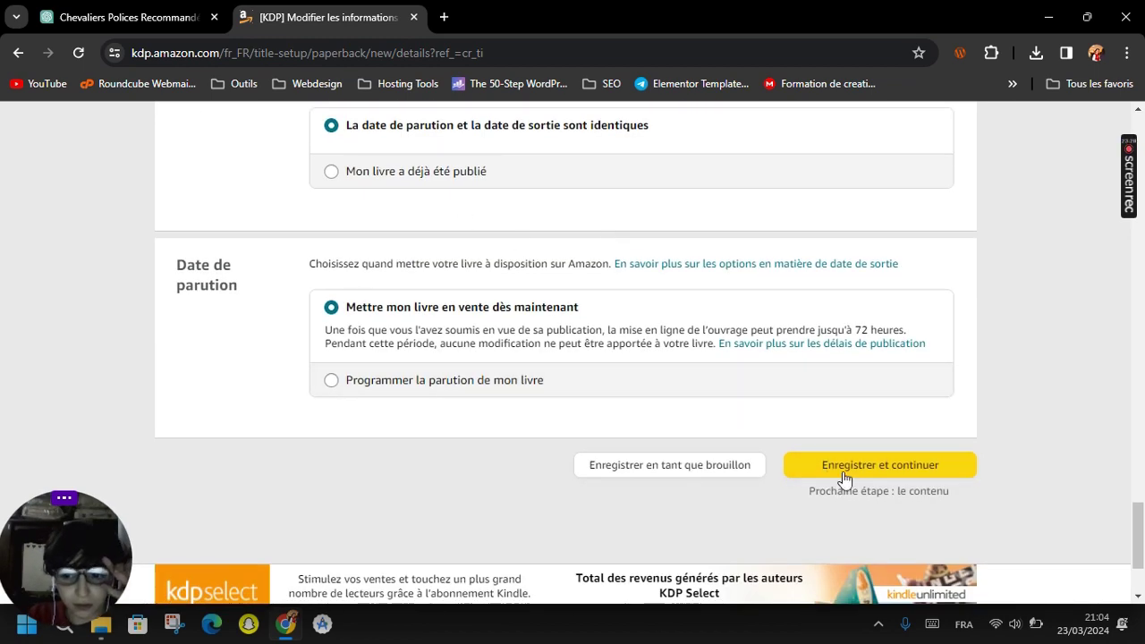
{"action": "left_click", "coordinate": [842, 476]}
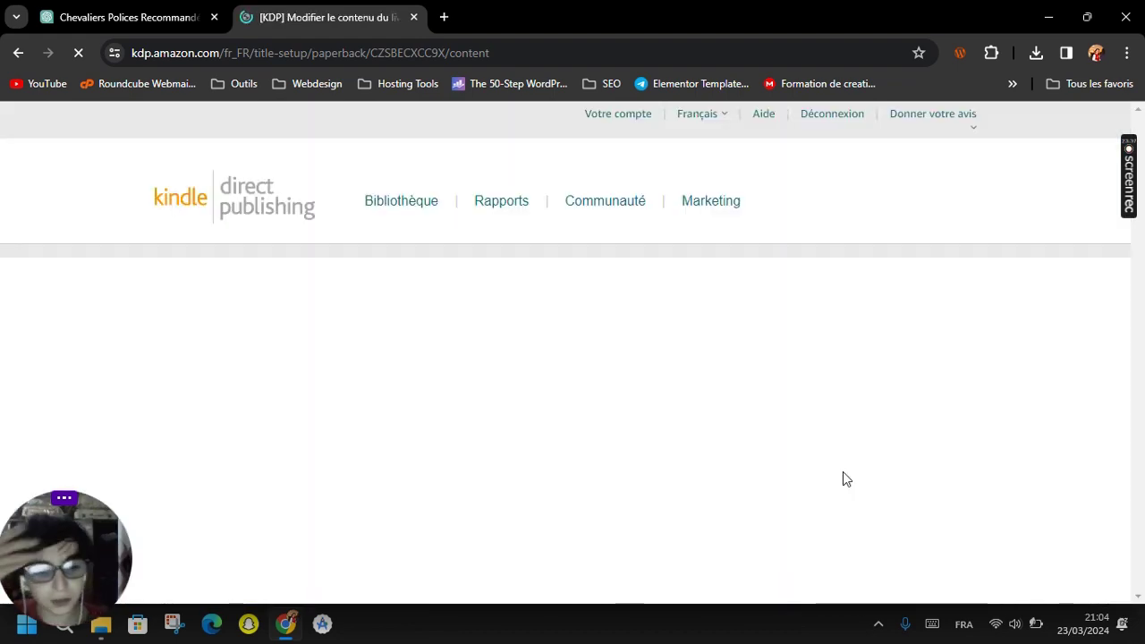
Assign a free KDP ISBN to the paperback and confirm the assignment.
{"action": "scroll", "coordinate": [843, 480], "scroll_direction": "down", "scroll_amount": 2}
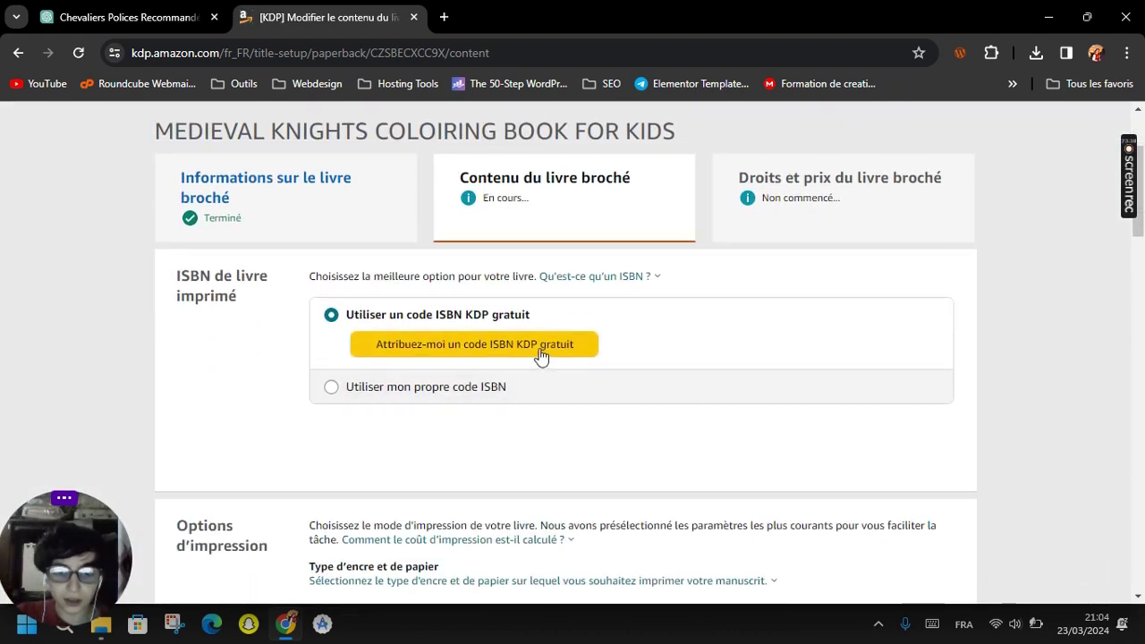
{"action": "left_click", "coordinate": [537, 343]}
{"action": "left_click", "coordinate": [924, 412]}
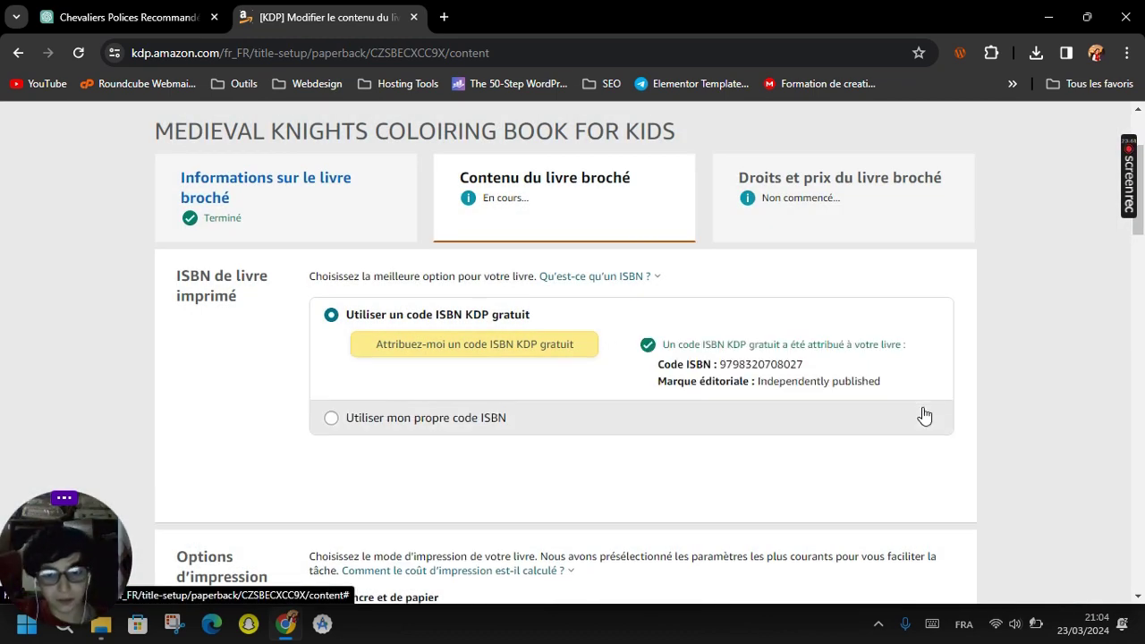
Set the paperback's trim size to 21,59 x 27,94 cm (8,5 x 11 po).
{"action": "scroll", "coordinate": [831, 421], "scroll_direction": "down", "scroll_amount": 5}
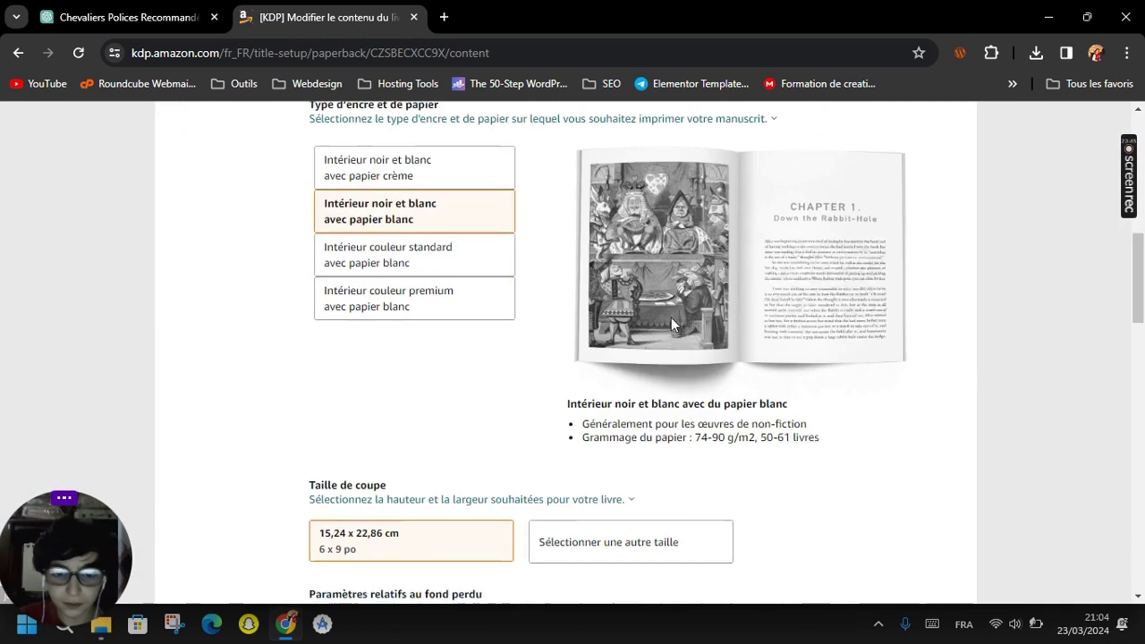
{"action": "scroll", "coordinate": [448, 212], "scroll_direction": "down", "scroll_amount": 2}
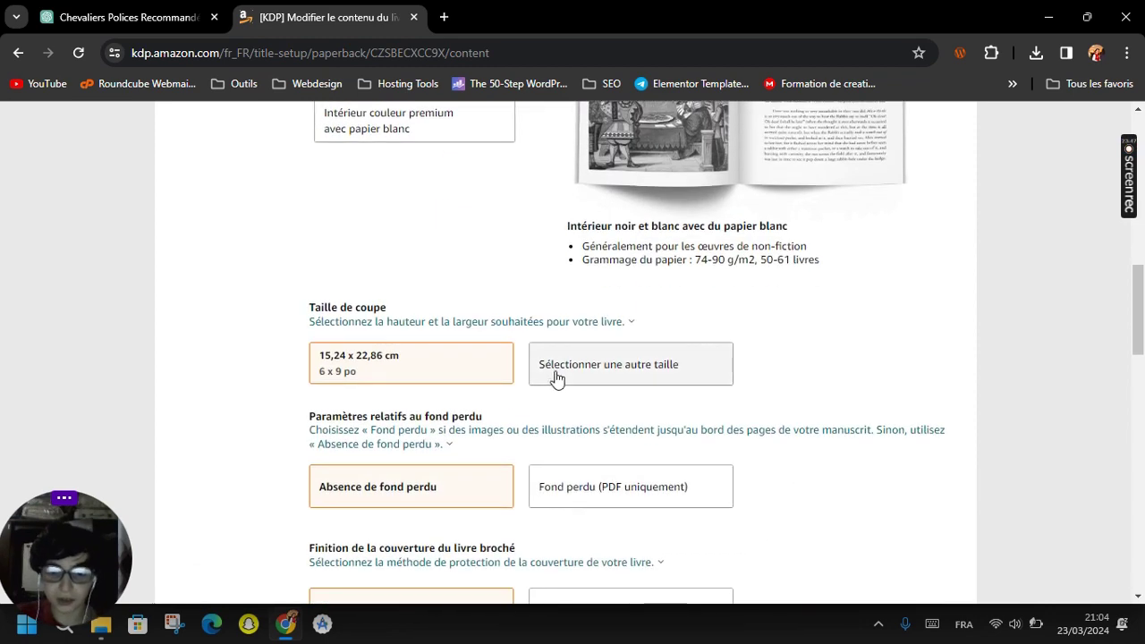
{"action": "left_click", "coordinate": [558, 376]}
{"action": "left_click", "coordinate": [765, 387]}
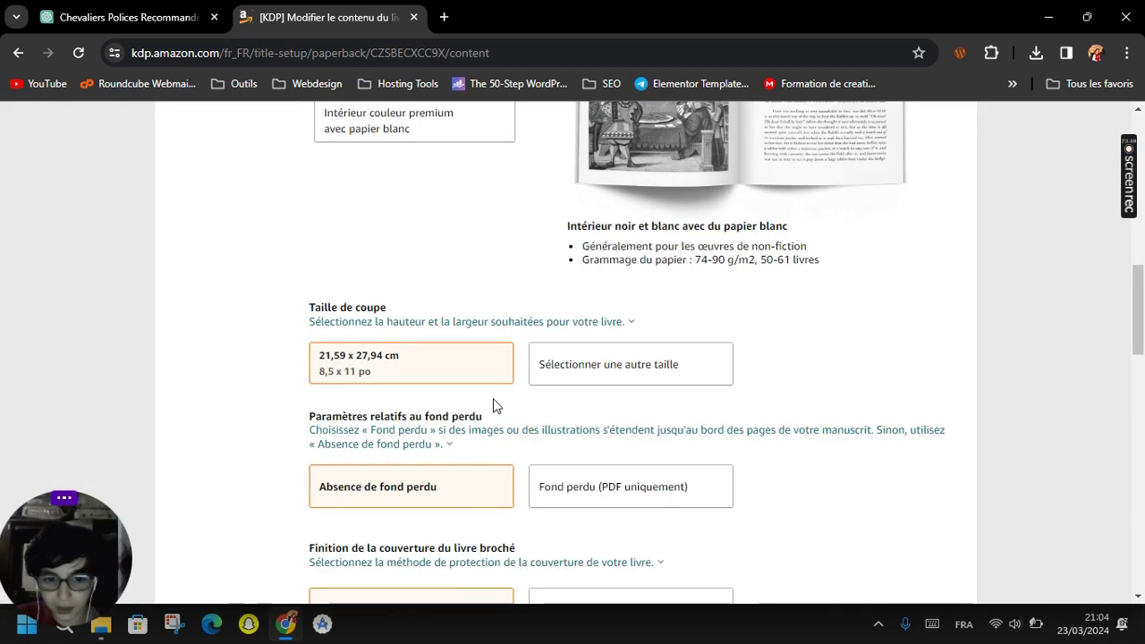
Set the bleed option to Fond perdu (PDF uniquement) and the paperback cover finish to Brillant.
{"action": "scroll", "coordinate": [476, 376], "scroll_direction": "down", "scroll_amount": 2}
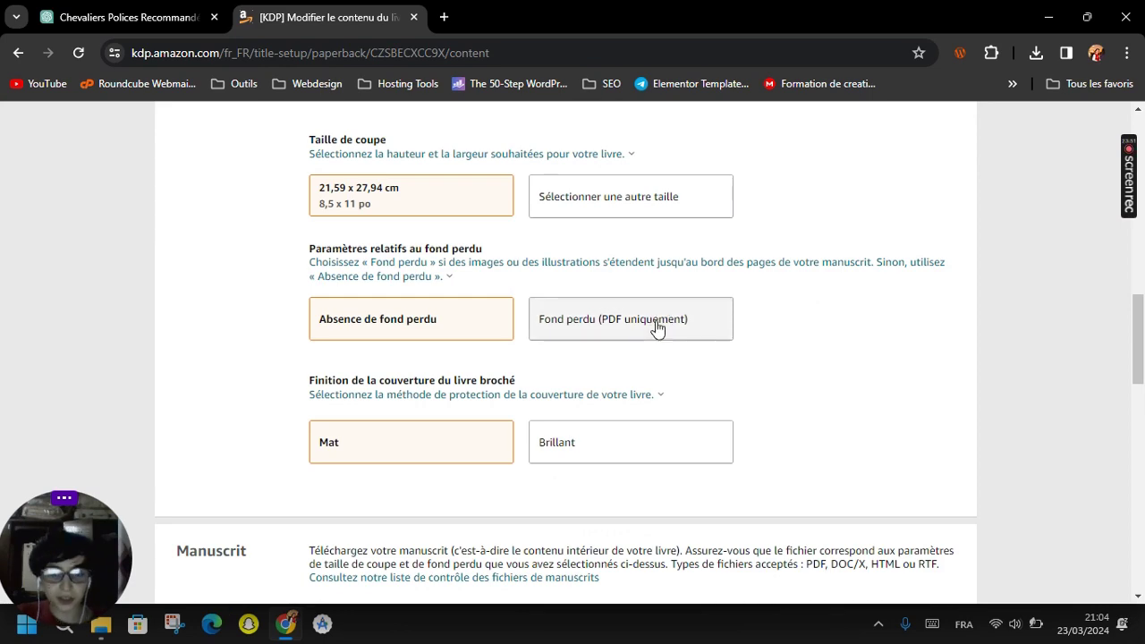
{"action": "left_click", "coordinate": [627, 318]}
{"action": "left_click", "coordinate": [629, 439]}
Upload the PAGE DE MEDIEVAL KNIGHTS PDF from the Téléchargements folder as the book's manuscript.
{"action": "scroll", "coordinate": [629, 439], "scroll_direction": "down", "scroll_amount": 4}
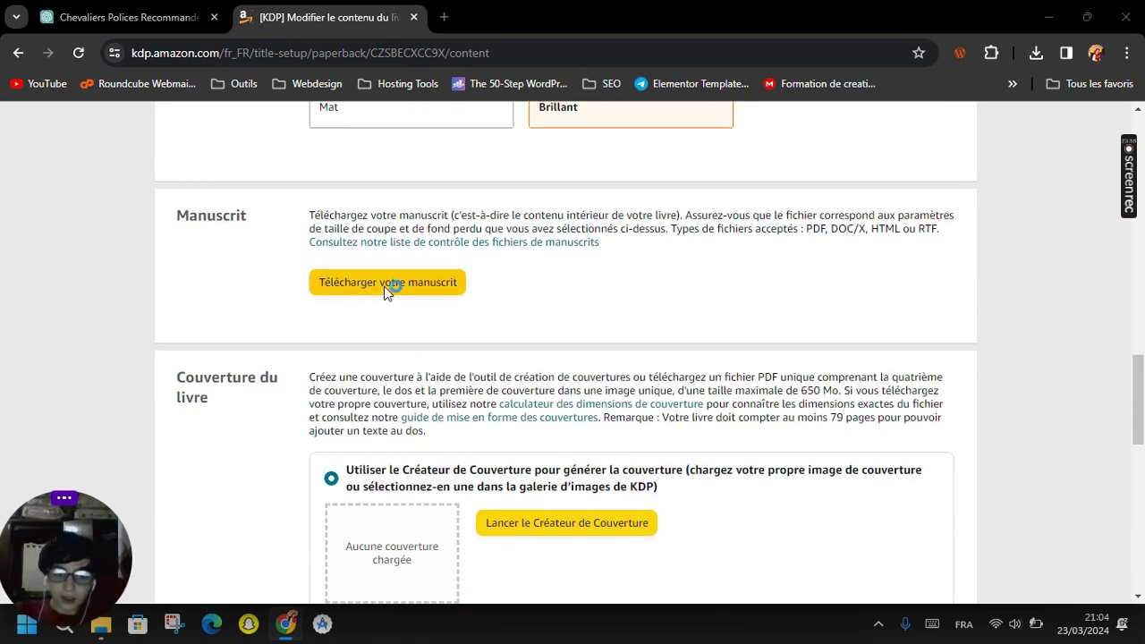
{"action": "left_click", "coordinate": [384, 283]}
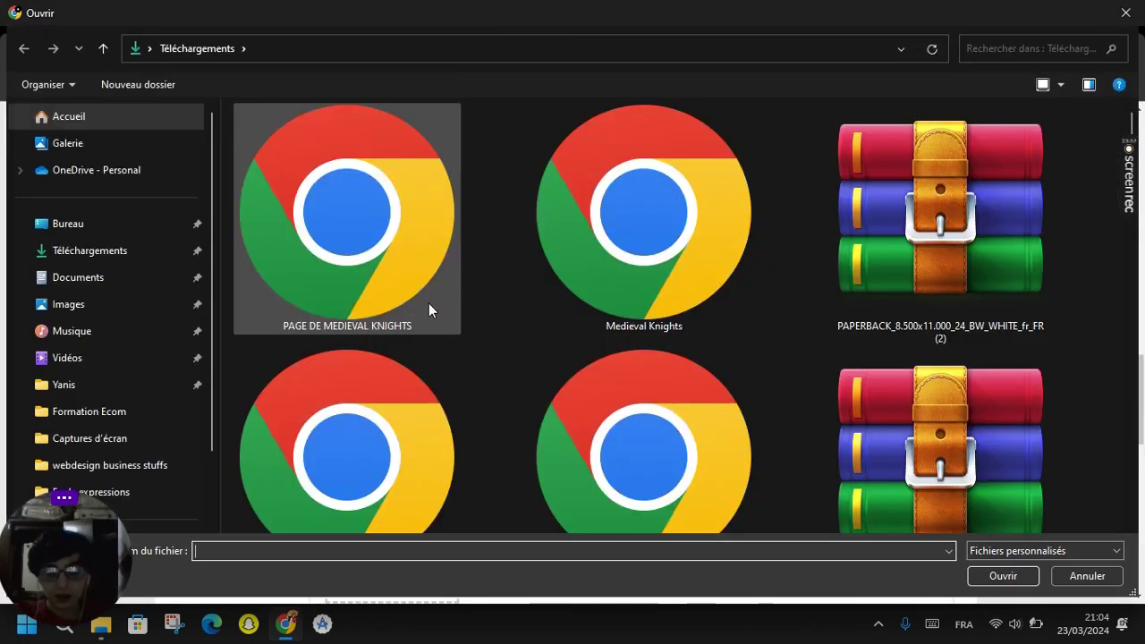
{"action": "left_click", "coordinate": [394, 268]}
{"action": "double_click", "coordinate": [394, 269]}
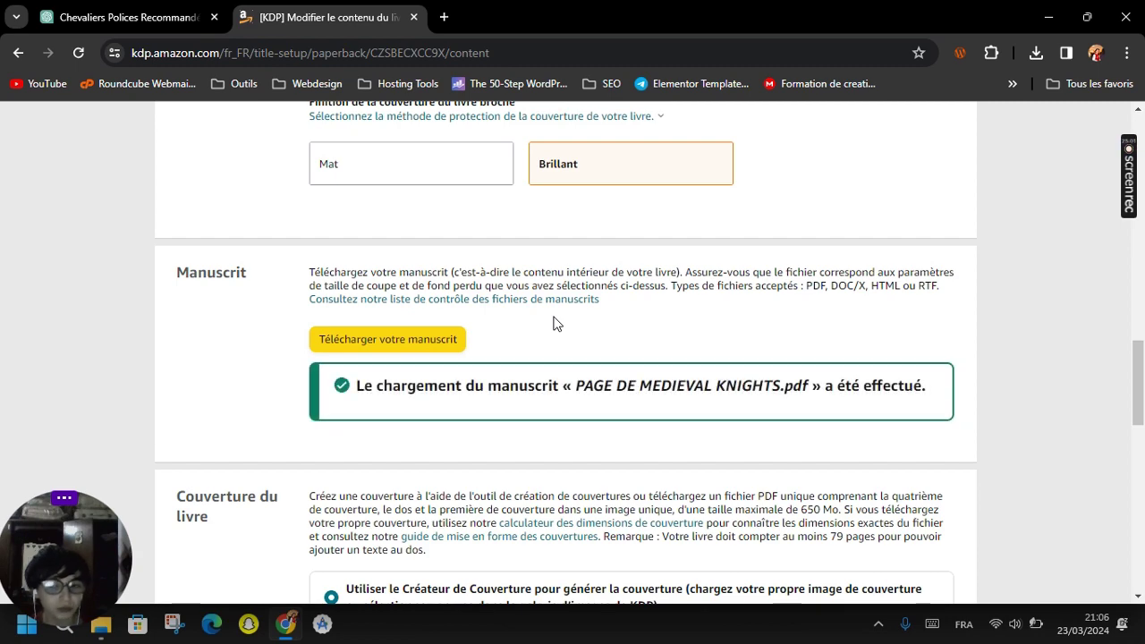
Choose to supply a print-ready PDF cover and upload the Medieval Knights file from the Téléchargements folder.
{"action": "scroll", "coordinate": [553, 323], "scroll_direction": "down", "scroll_amount": 5}
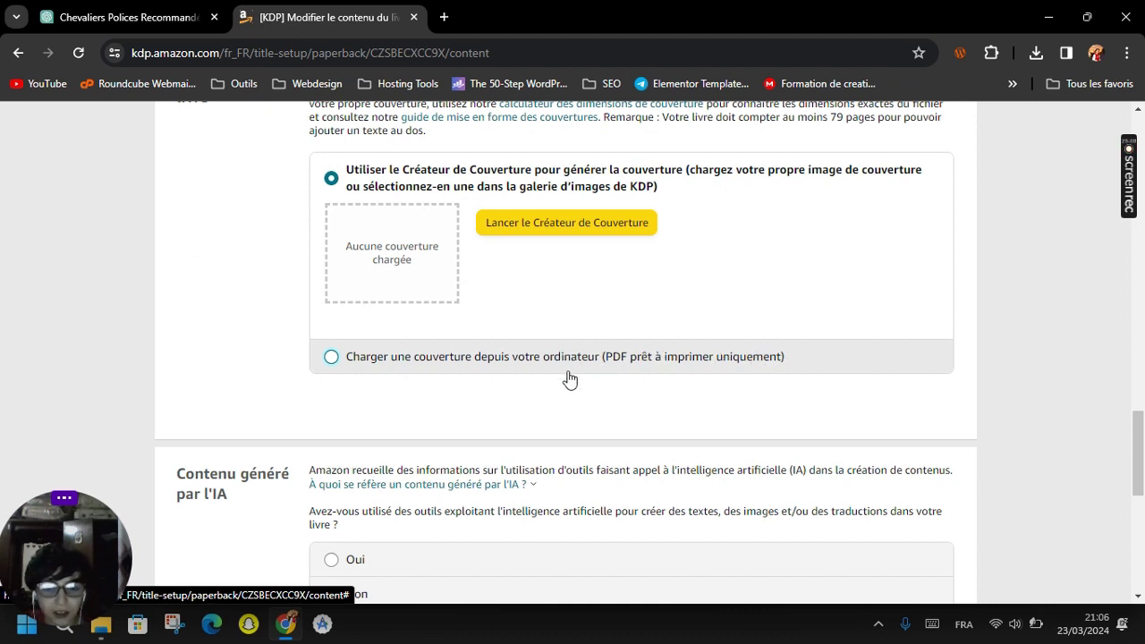
{"action": "left_click", "coordinate": [557, 365]}
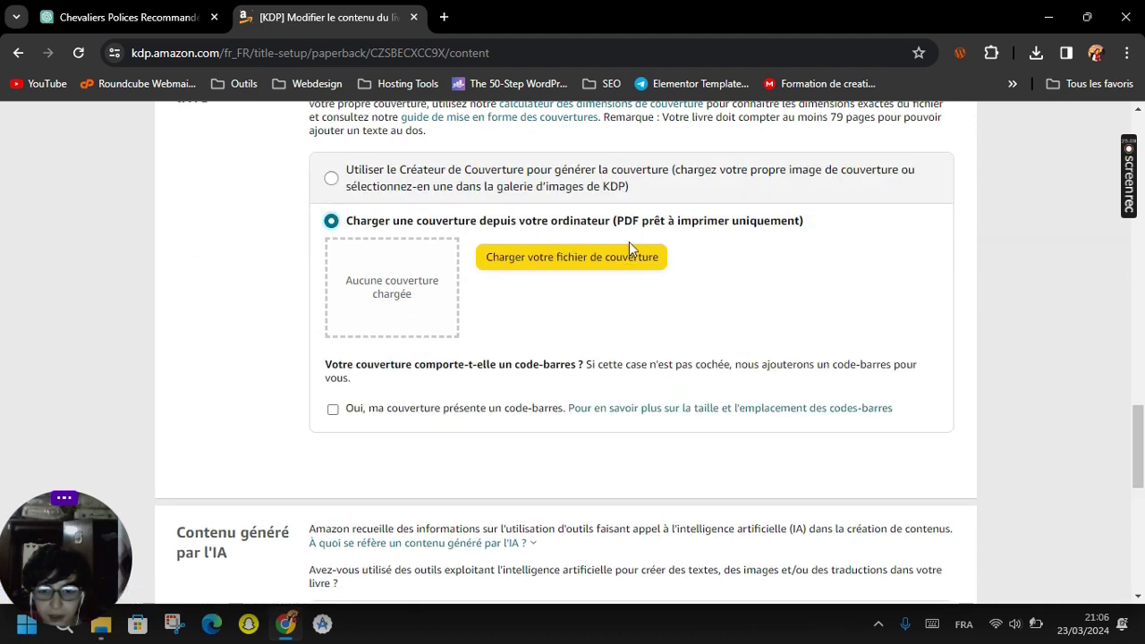
{"action": "left_click", "coordinate": [619, 259]}
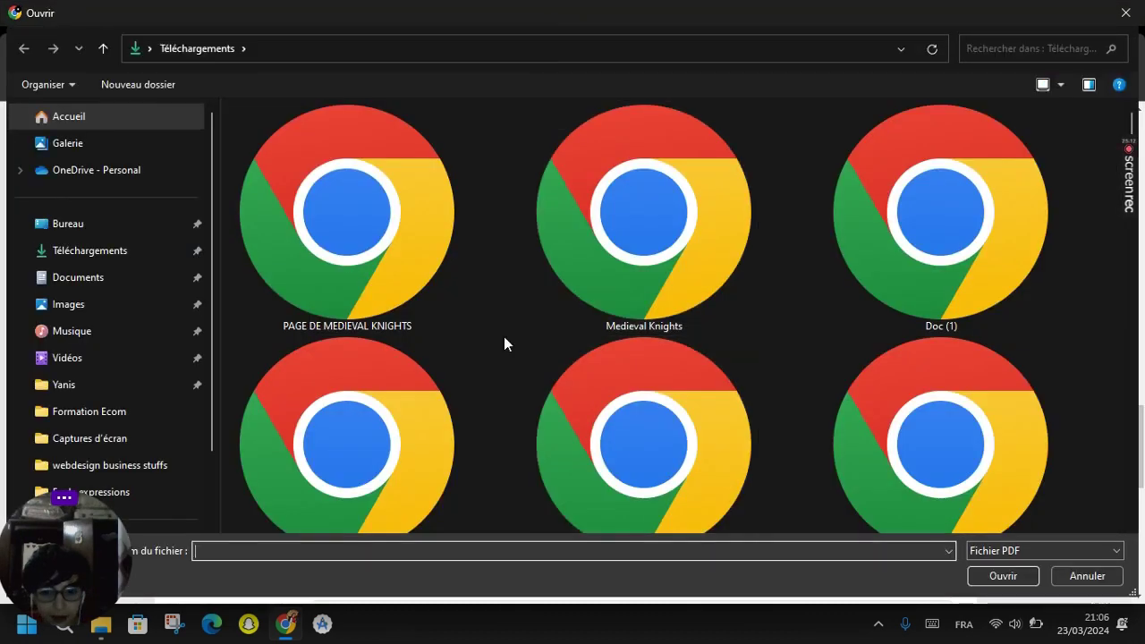
{"action": "double_click", "coordinate": [662, 277]}
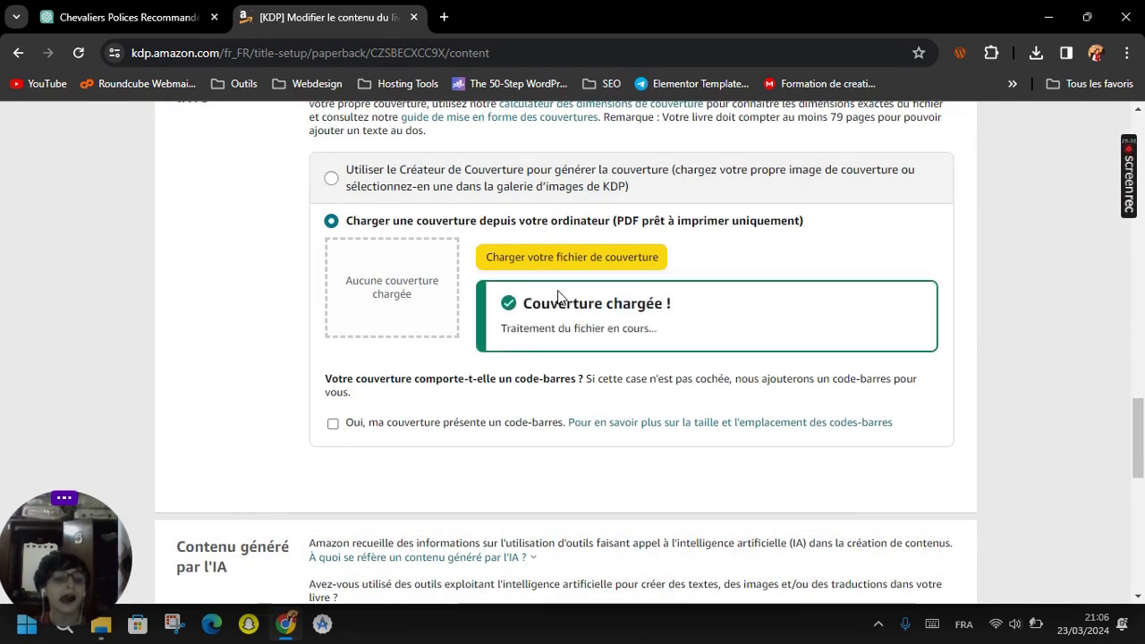
Save the paperback content and select the free KDP ISBN option again.
{"action": "left_click_drag", "start_coordinate": [659, 333], "coordinate": [935, 544]}
{"action": "scroll", "coordinate": [836, 455], "scroll_direction": "down", "scroll_amount": 3}
{"action": "left_click", "coordinate": [930, 388]}
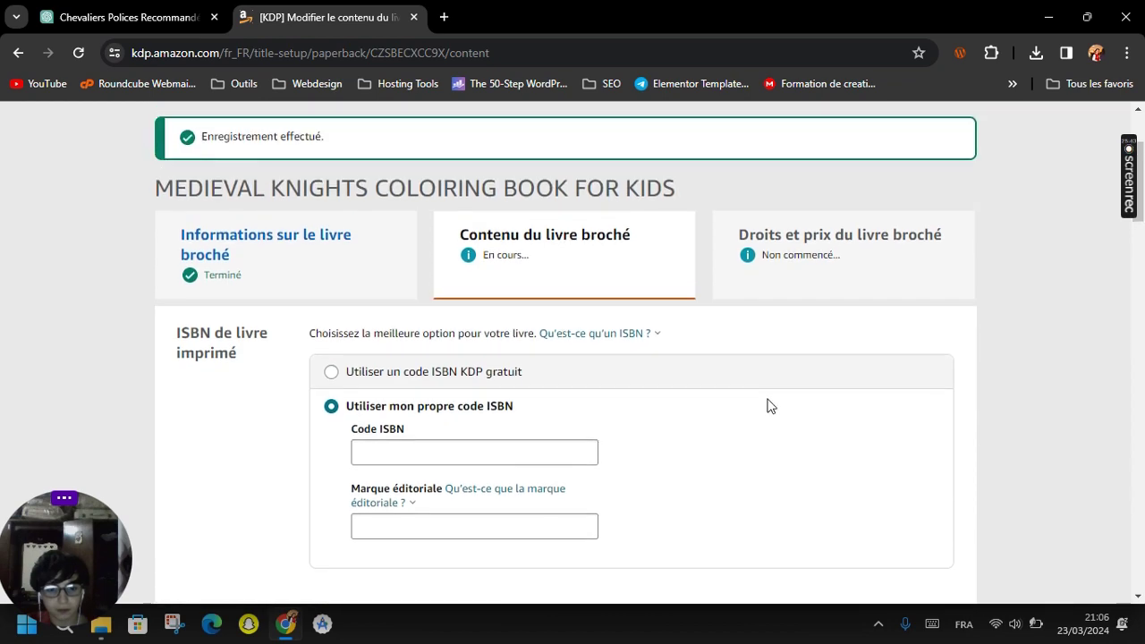
{"action": "left_click", "coordinate": [694, 367]}
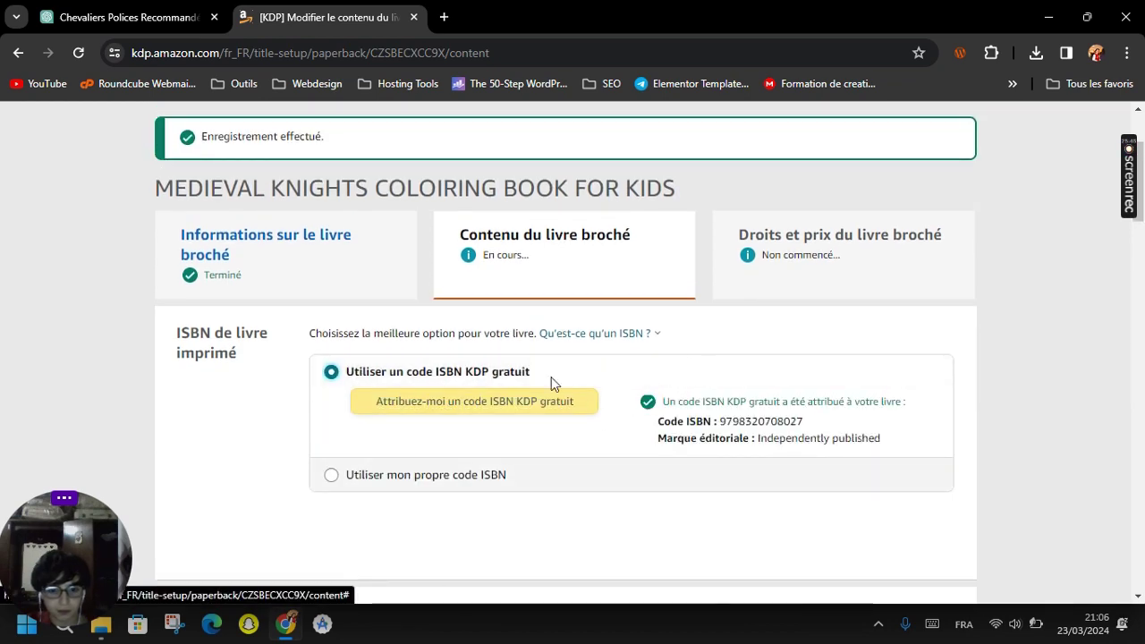
Answer Non to the question about using AI tools to create the book's text, images or translations.
{"action": "scroll", "coordinate": [520, 456], "scroll_direction": "down", "scroll_amount": 15}
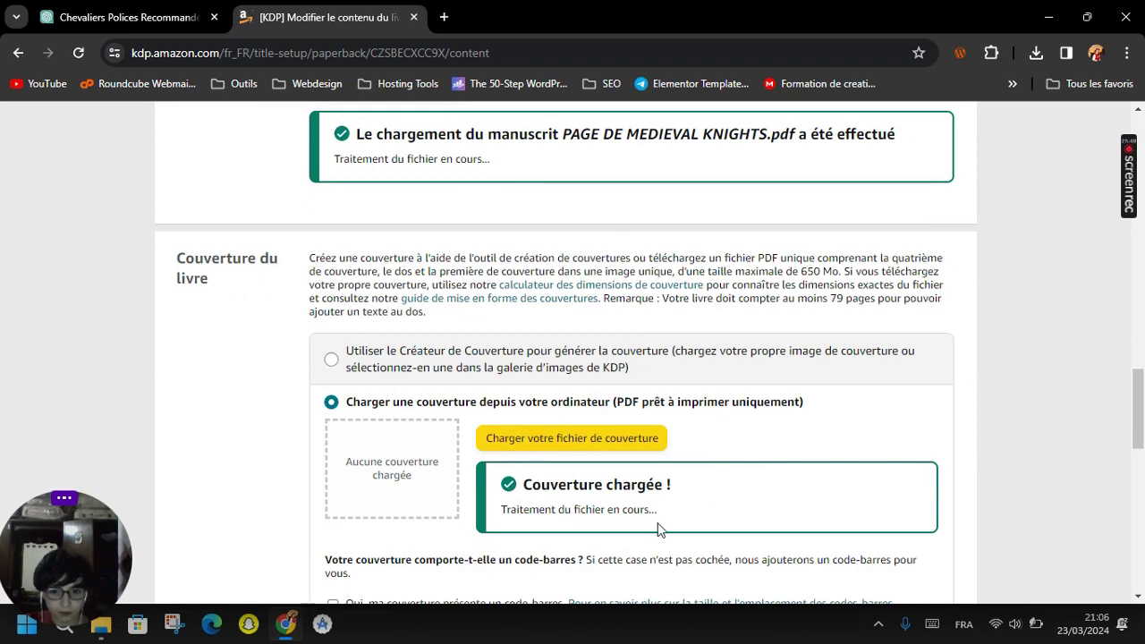
{"action": "scroll", "coordinate": [658, 510], "scroll_direction": "down", "scroll_amount": 4}
{"action": "scroll", "coordinate": [658, 499], "scroll_direction": "down", "scroll_amount": 1}
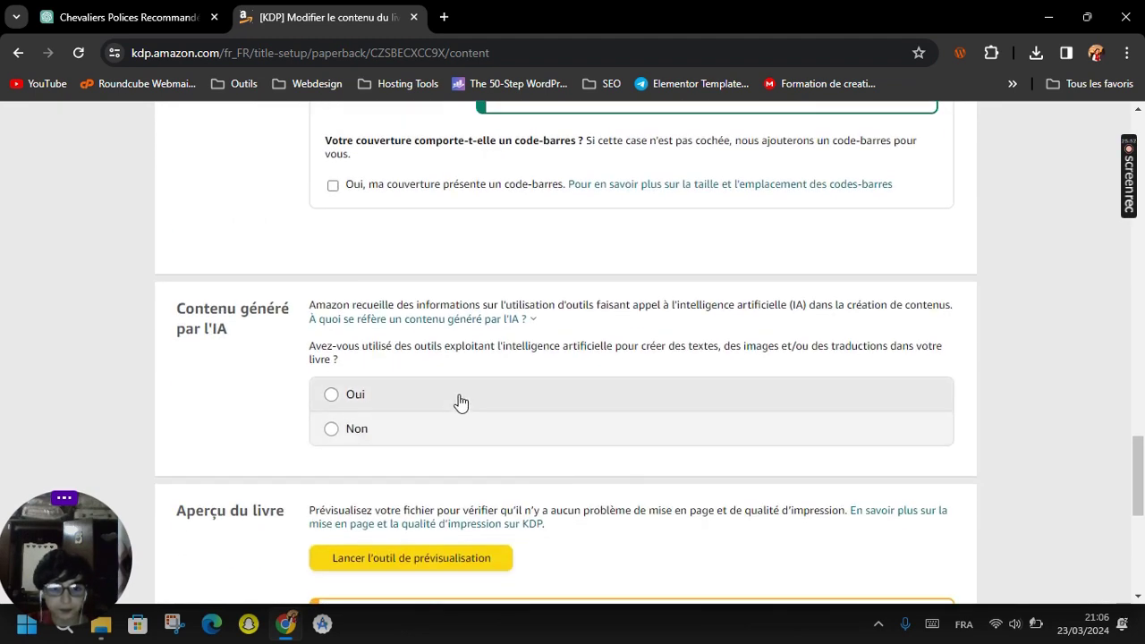
{"action": "scroll", "coordinate": [459, 402], "scroll_direction": "up", "scroll_amount": 5}
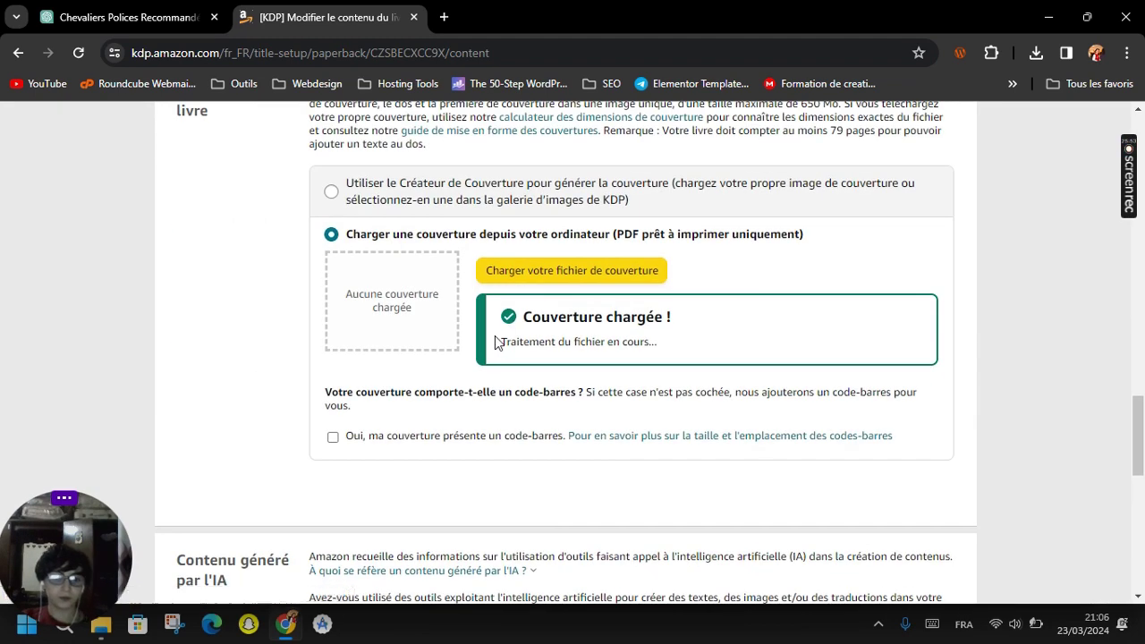
{"action": "scroll", "coordinate": [506, 402], "scroll_direction": "down", "scroll_amount": 1}
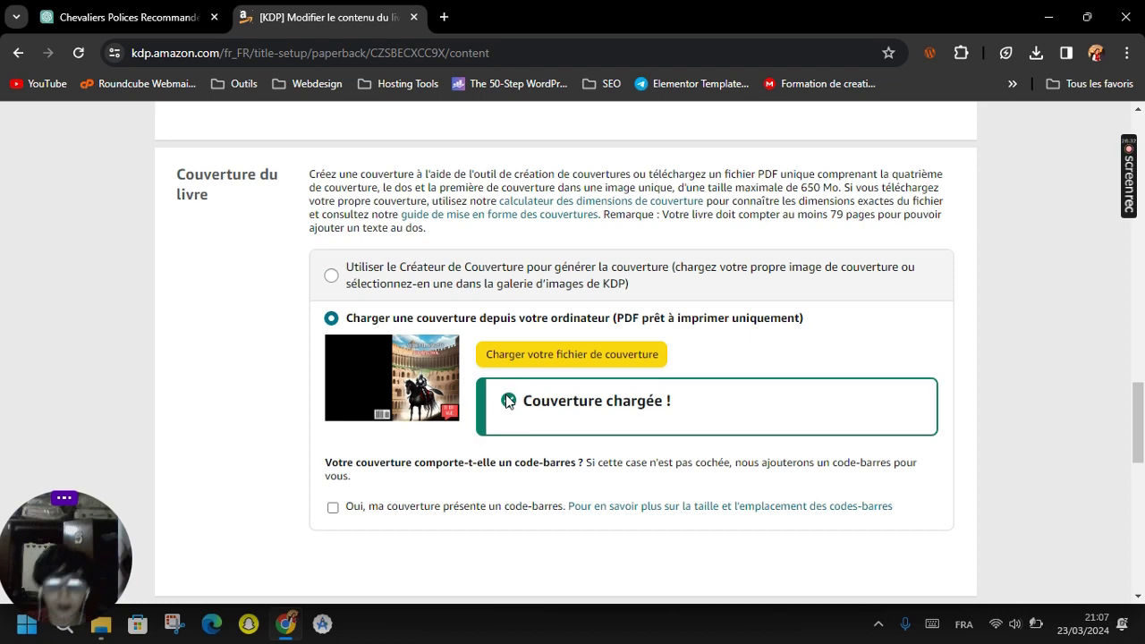
{"action": "scroll", "coordinate": [474, 375], "scroll_direction": "down", "scroll_amount": 1}
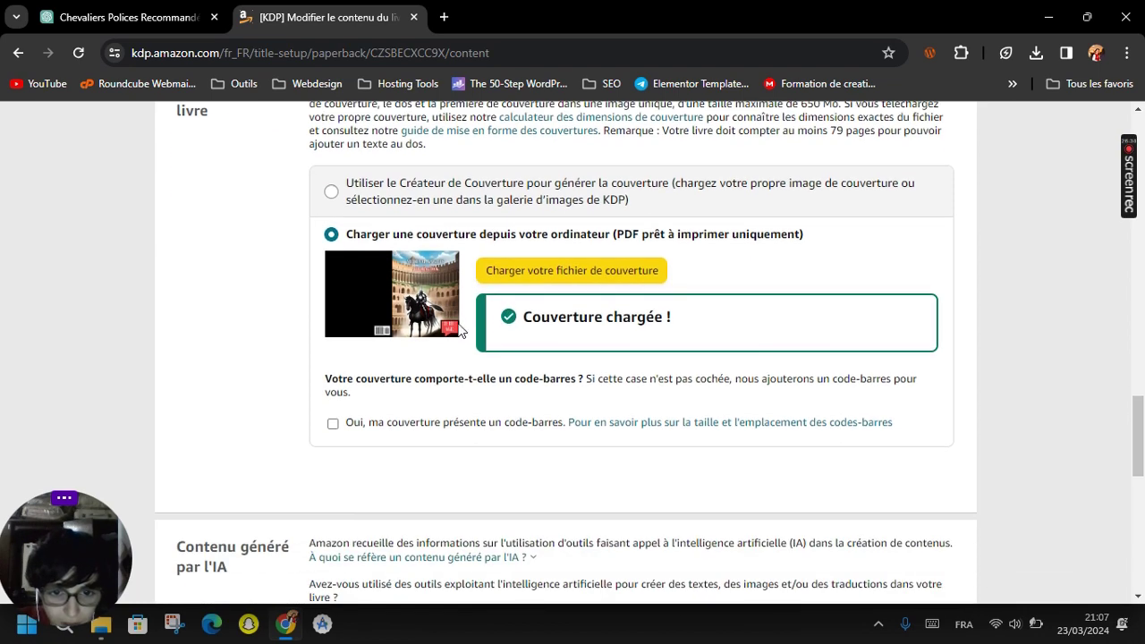
{"action": "scroll", "coordinate": [447, 331], "scroll_direction": "down", "scroll_amount": 1}
{"action": "scroll", "coordinate": [393, 291], "scroll_direction": "down", "scroll_amount": 3}
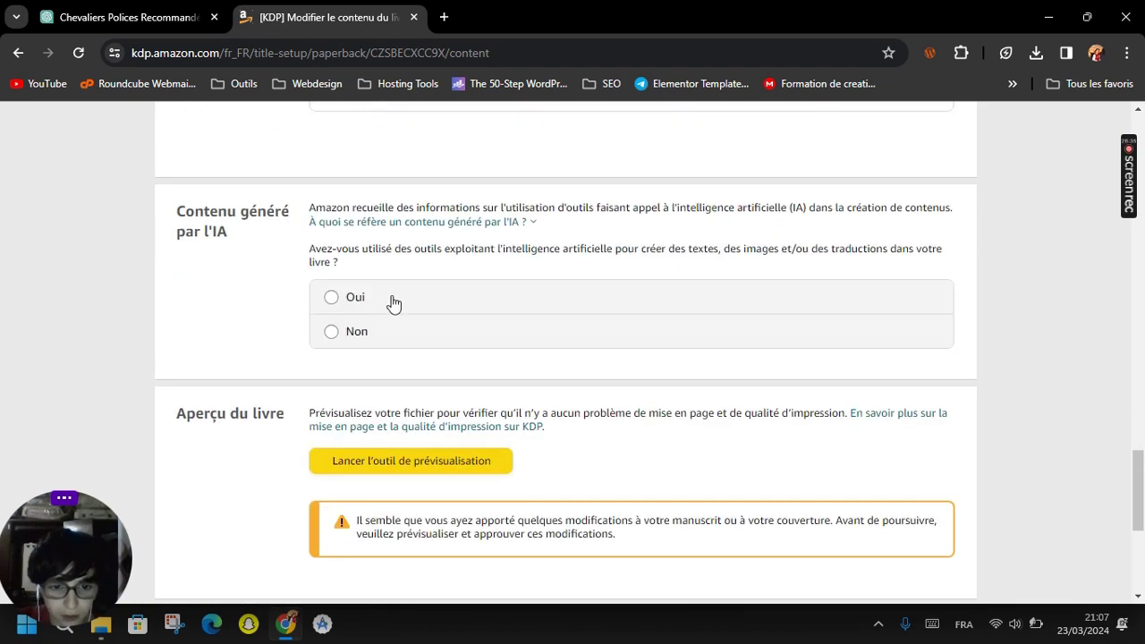
{"action": "left_click", "coordinate": [406, 345]}
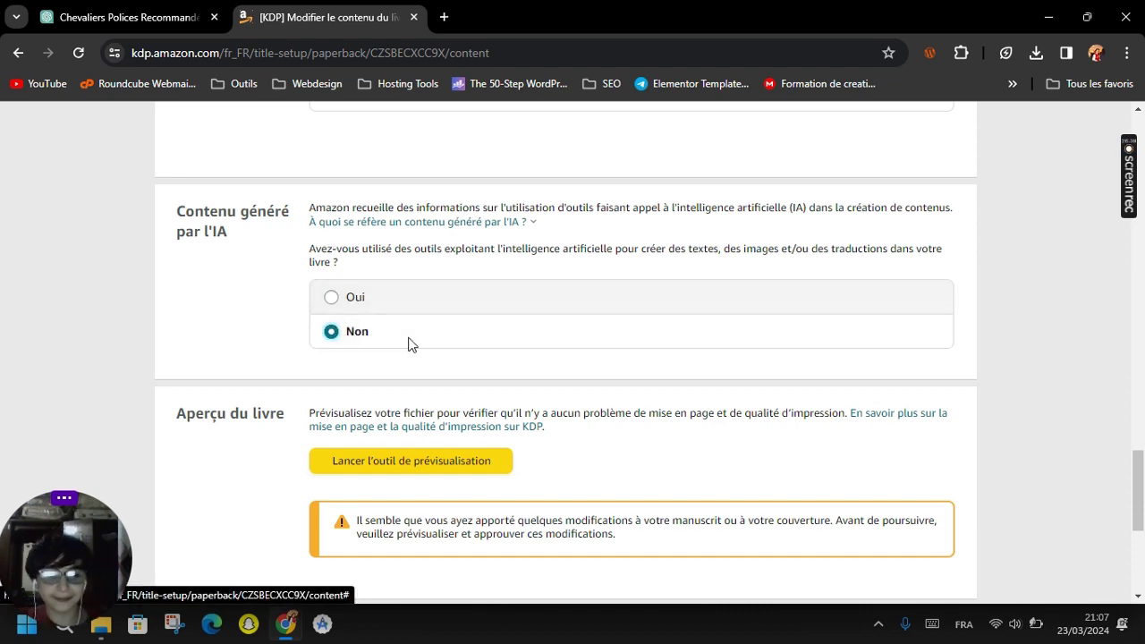
Launch the print preview of the book and continue past the browser window size warning.
{"action": "scroll", "coordinate": [363, 509], "scroll_direction": "down", "scroll_amount": 1}
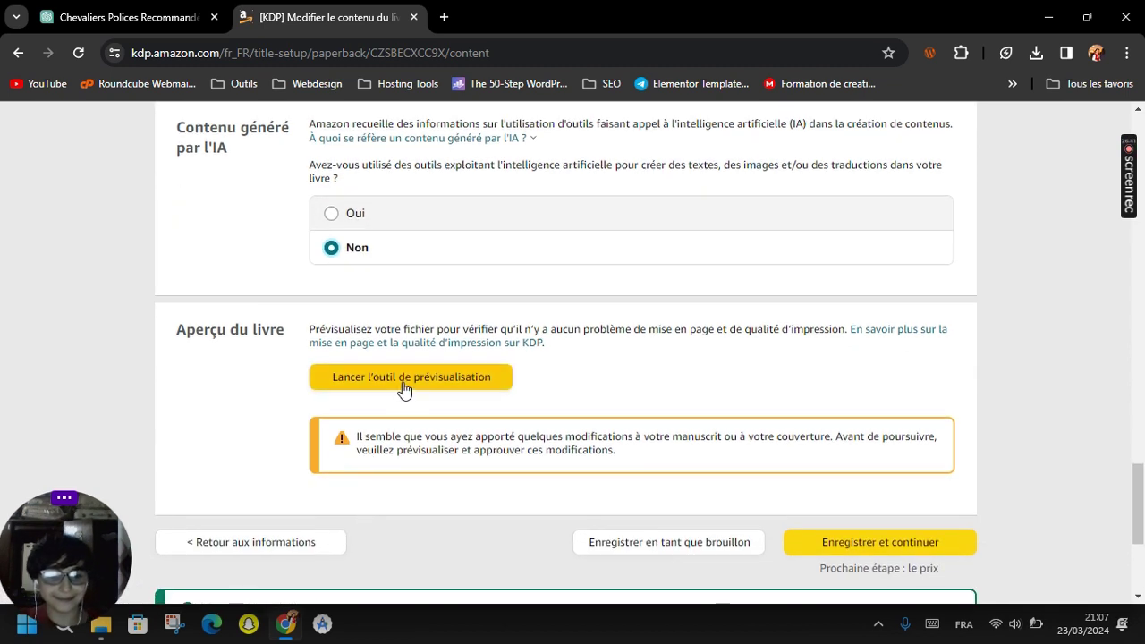
{"action": "left_click", "coordinate": [404, 381]}
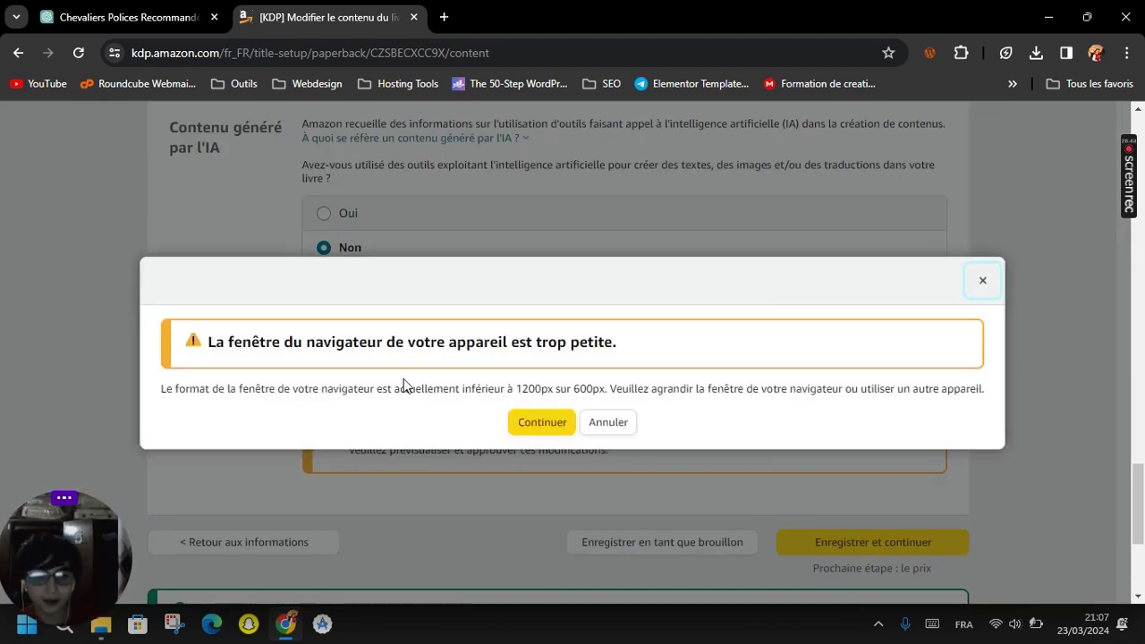
{"action": "left_click_drag", "start_coordinate": [295, 342], "coordinate": [377, 407]}
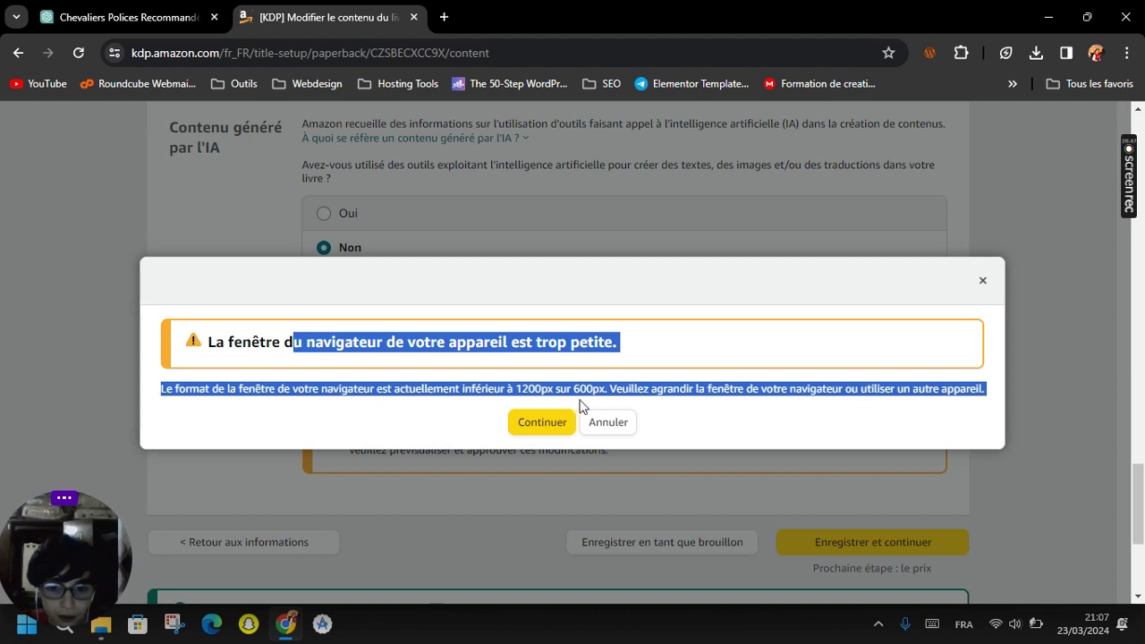
{"action": "left_click", "coordinate": [864, 391]}
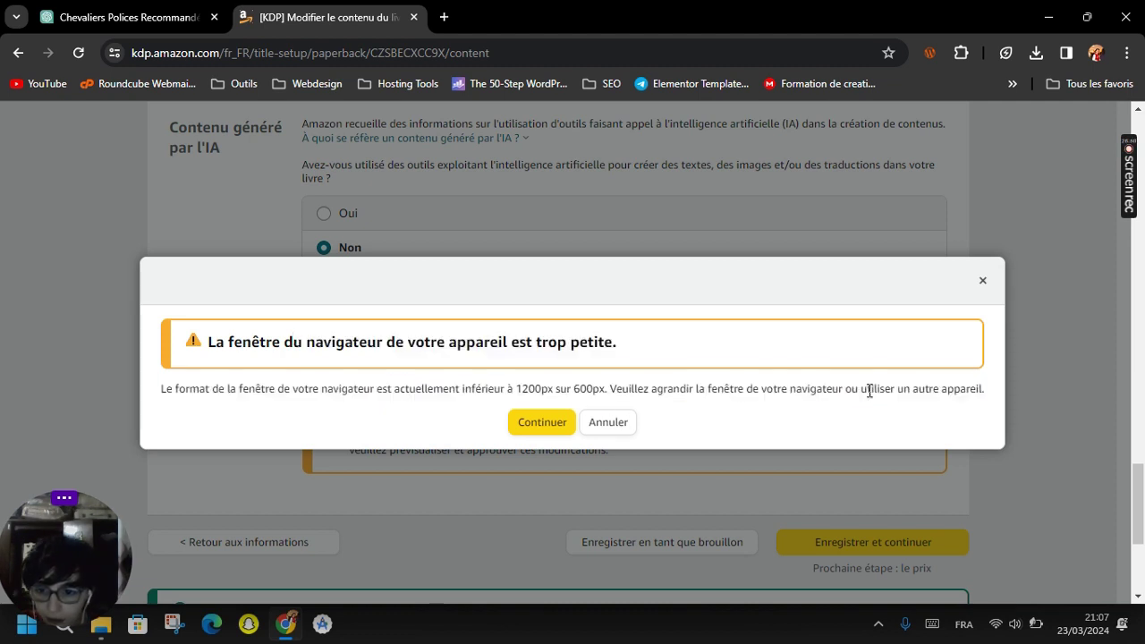
{"action": "left_click", "coordinate": [552, 429]}
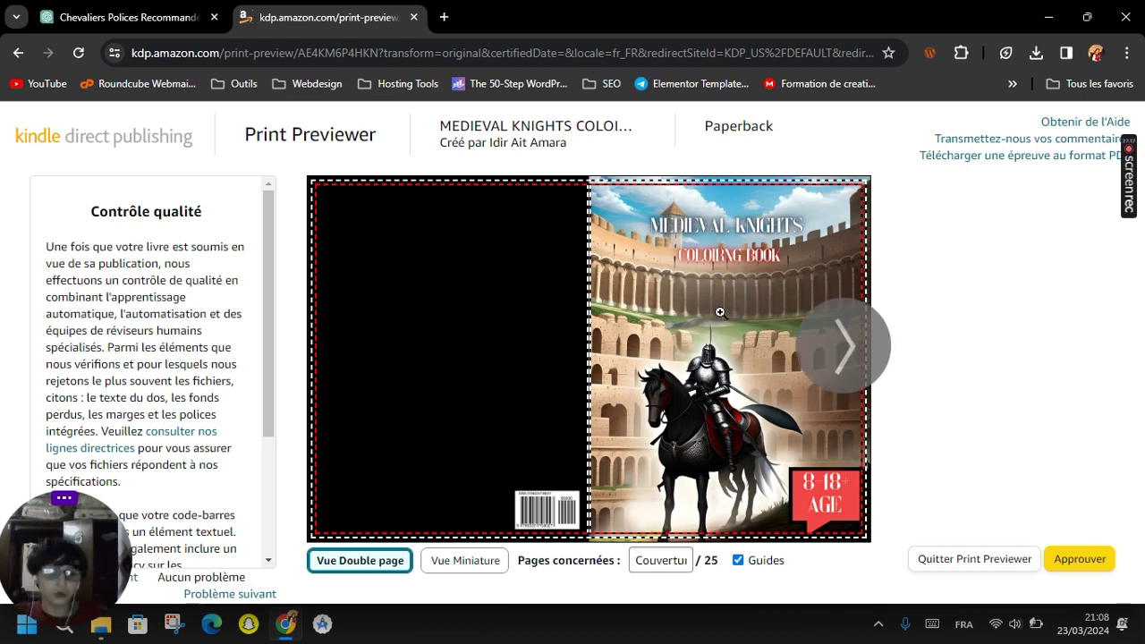
Examine the cover and interior pages in the double-page preview, and review all the spreads as thumbnails.
{"action": "left_click", "coordinate": [813, 354]}
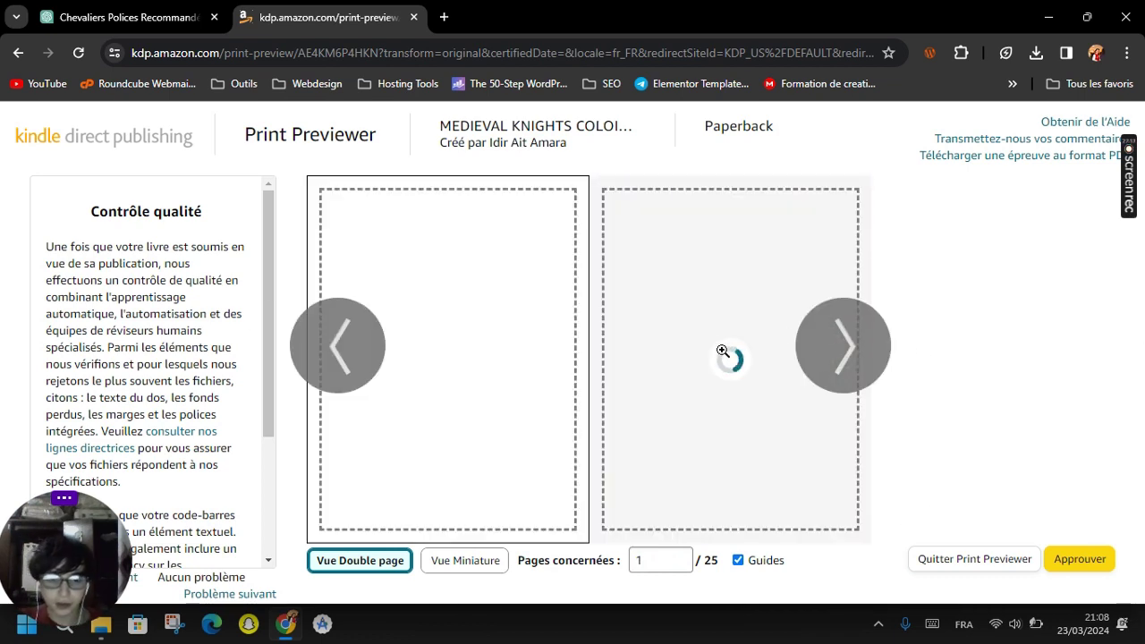
{"action": "left_click", "coordinate": [857, 342]}
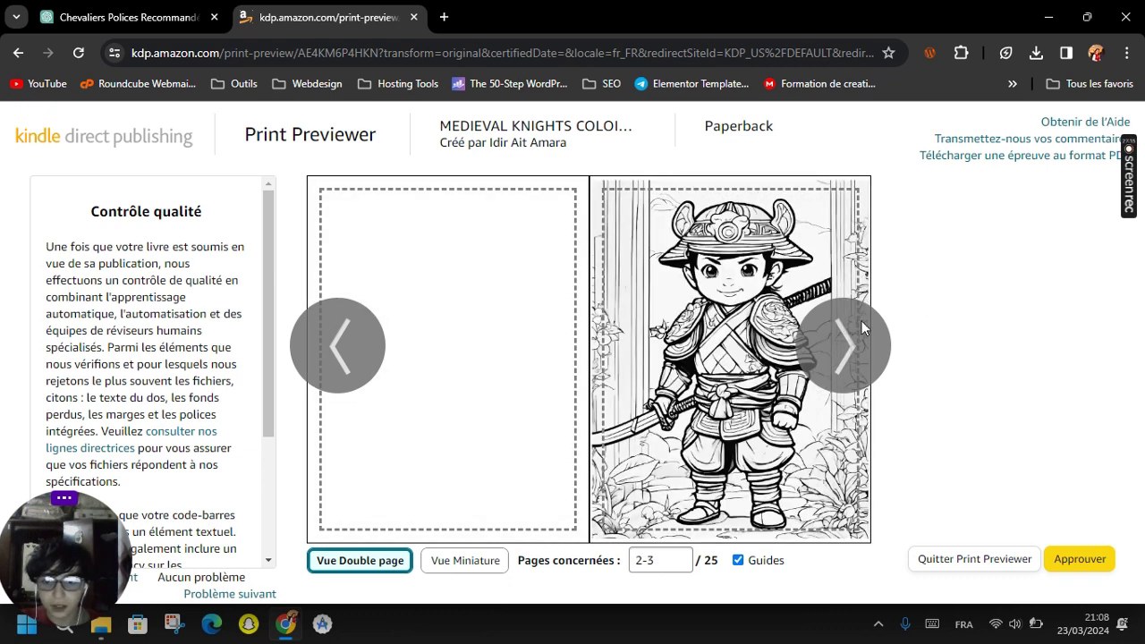
{"action": "left_click", "coordinate": [861, 323]}
{"action": "key", "text": "Right"}
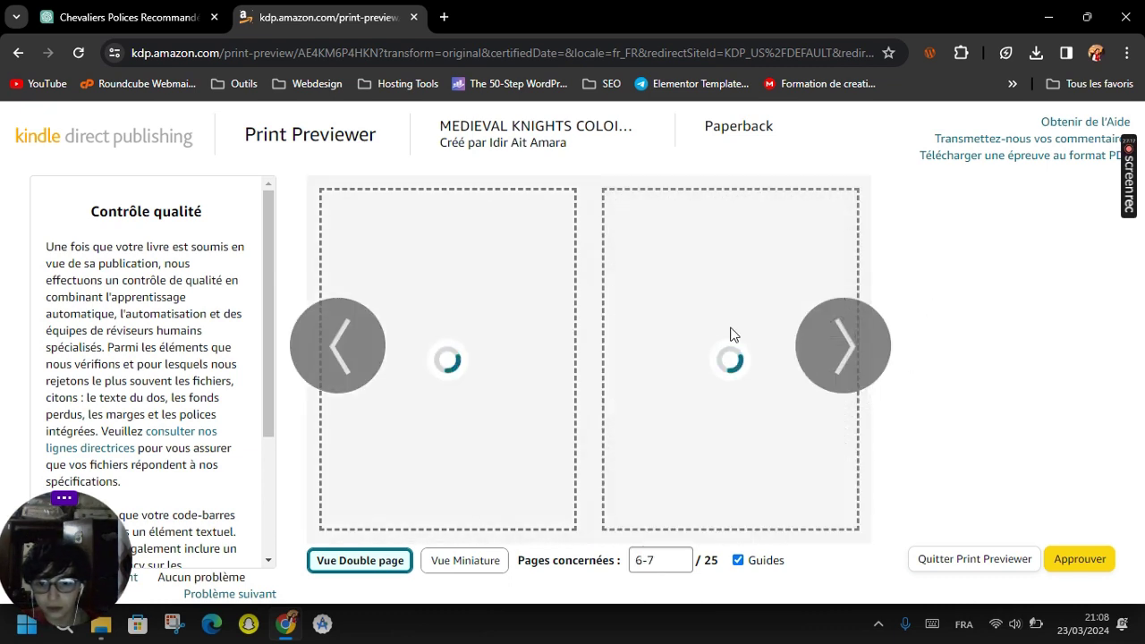
{"action": "left_click", "coordinate": [820, 339]}
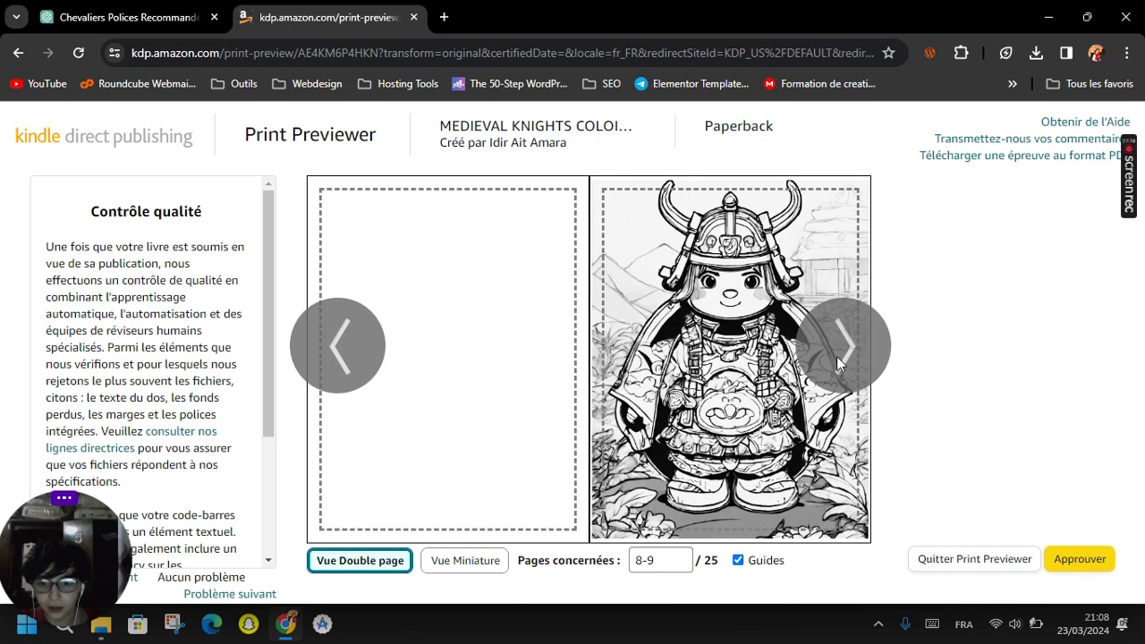
{"action": "left_click", "coordinate": [837, 356]}
{"action": "left_click", "coordinate": [886, 354]}
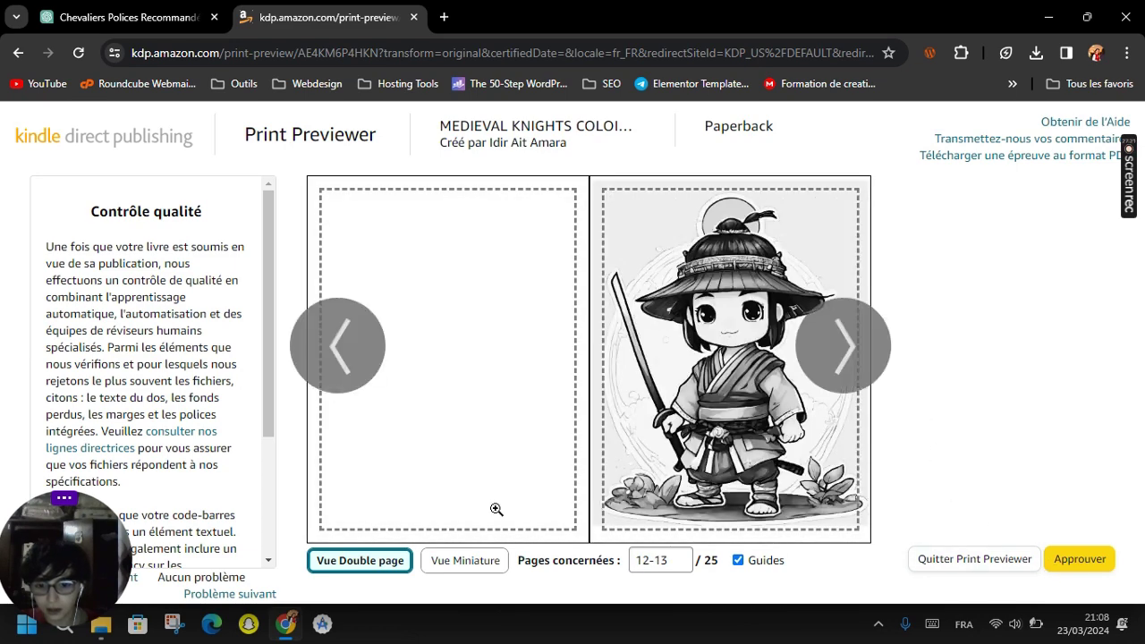
{"action": "left_click", "coordinate": [452, 563]}
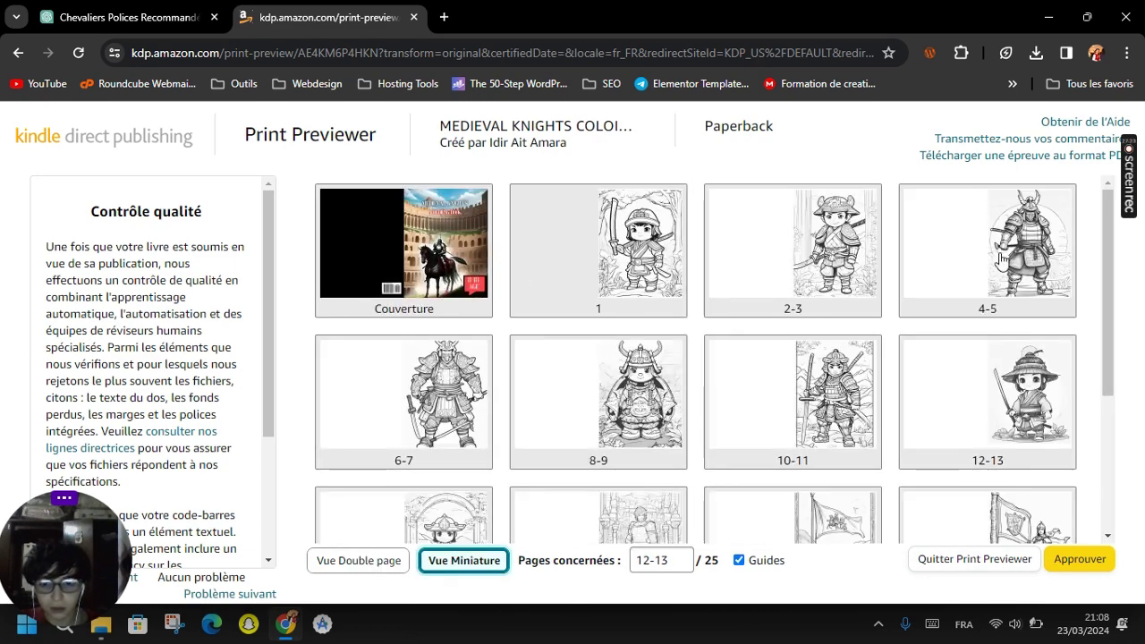
{"action": "scroll", "coordinate": [1035, 507], "scroll_direction": "down", "scroll_amount": 3}
Approve the print preview, and save the paperback content to continue to the rights and pricing stage.
{"action": "left_click", "coordinate": [1079, 559]}
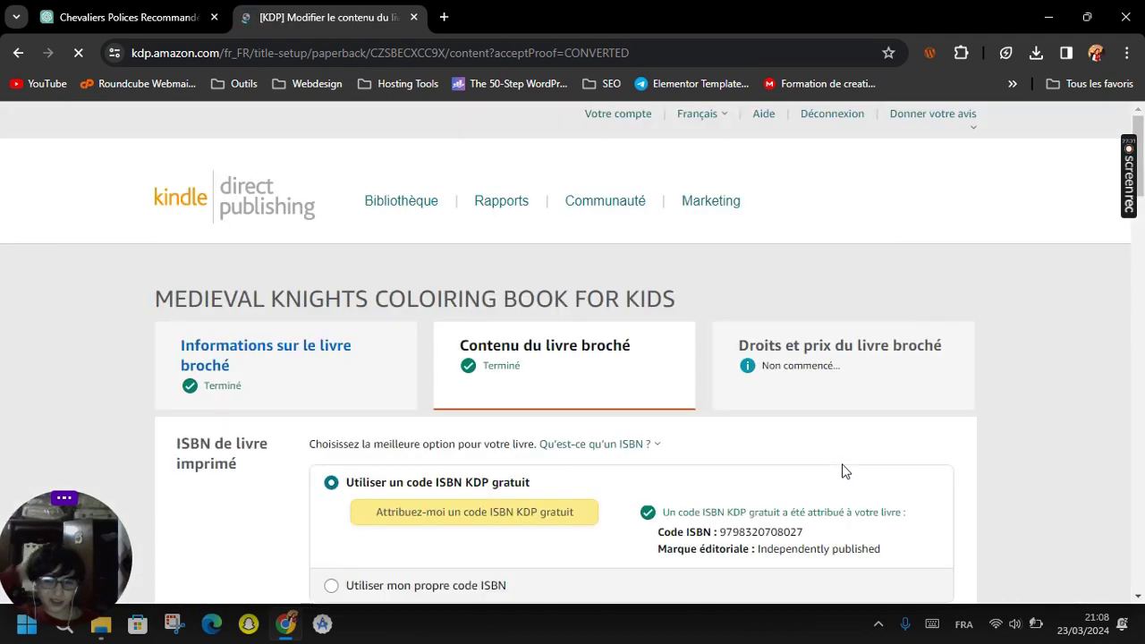
{"action": "scroll", "coordinate": [841, 471], "scroll_direction": "down", "scroll_amount": 20}
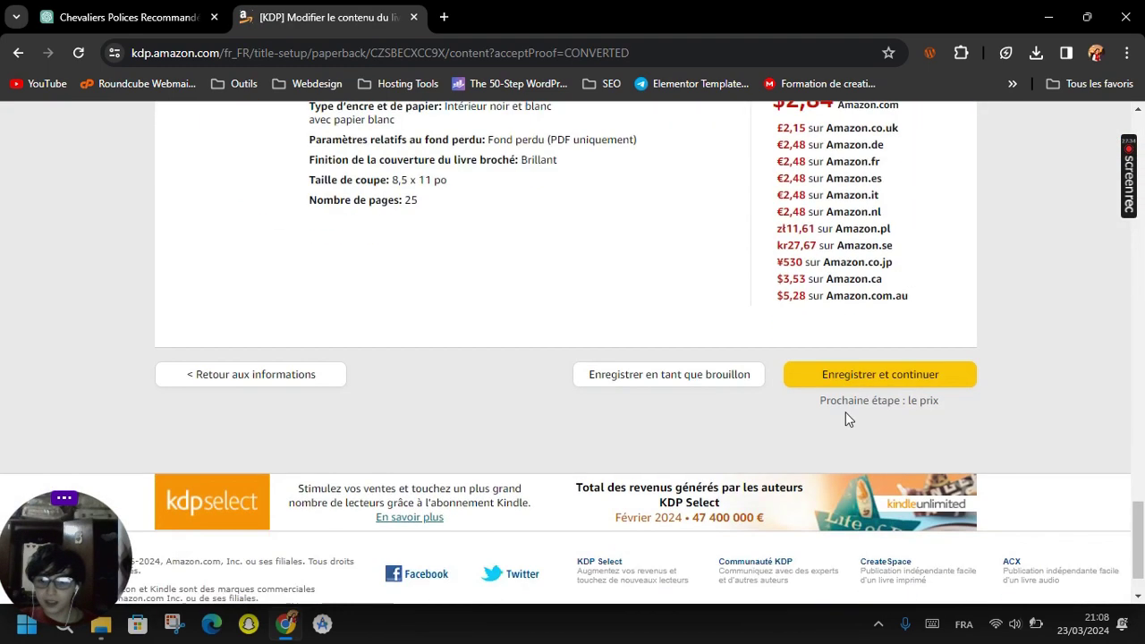
{"action": "scroll", "coordinate": [850, 394], "scroll_direction": "down", "scroll_amount": 1}
{"action": "left_click", "coordinate": [867, 307]}
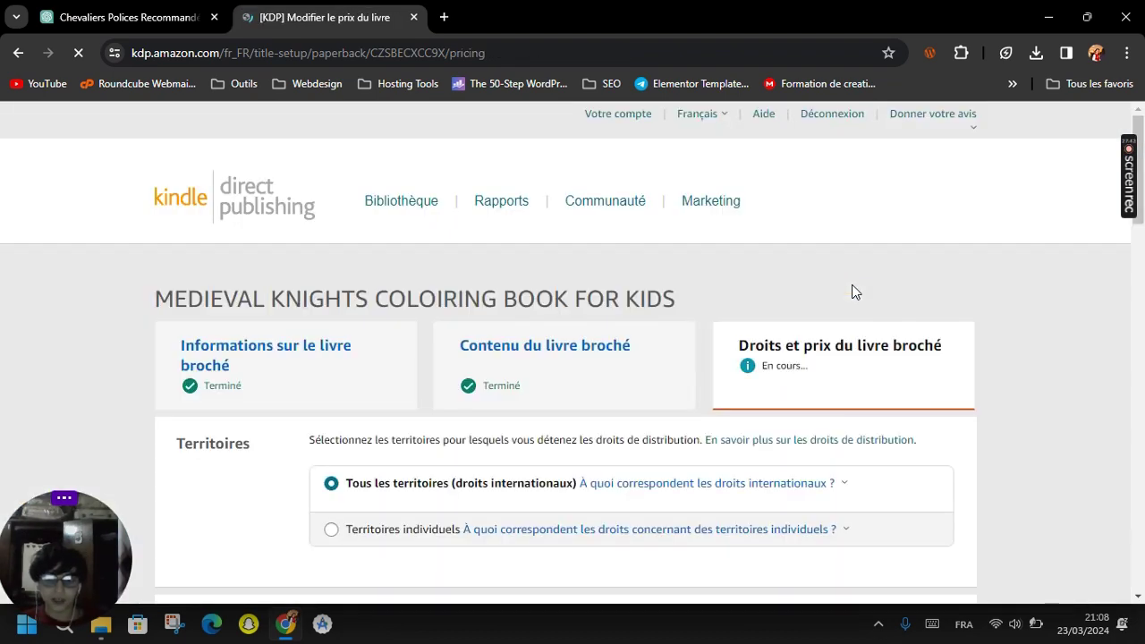
{"action": "scroll", "coordinate": [852, 292], "scroll_direction": "down", "scroll_amount": 5}
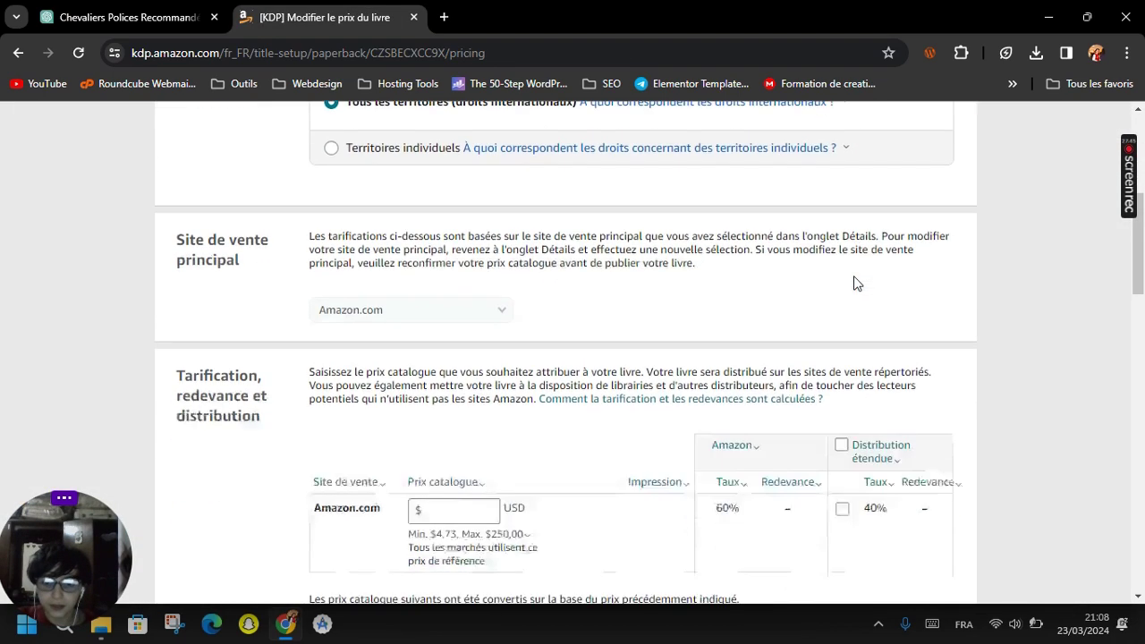
Examine the distribution territories, primary marketplace and list price and royalty sections of the paperback's rights and pricing page.
{"action": "double_click", "coordinate": [789, 302]}
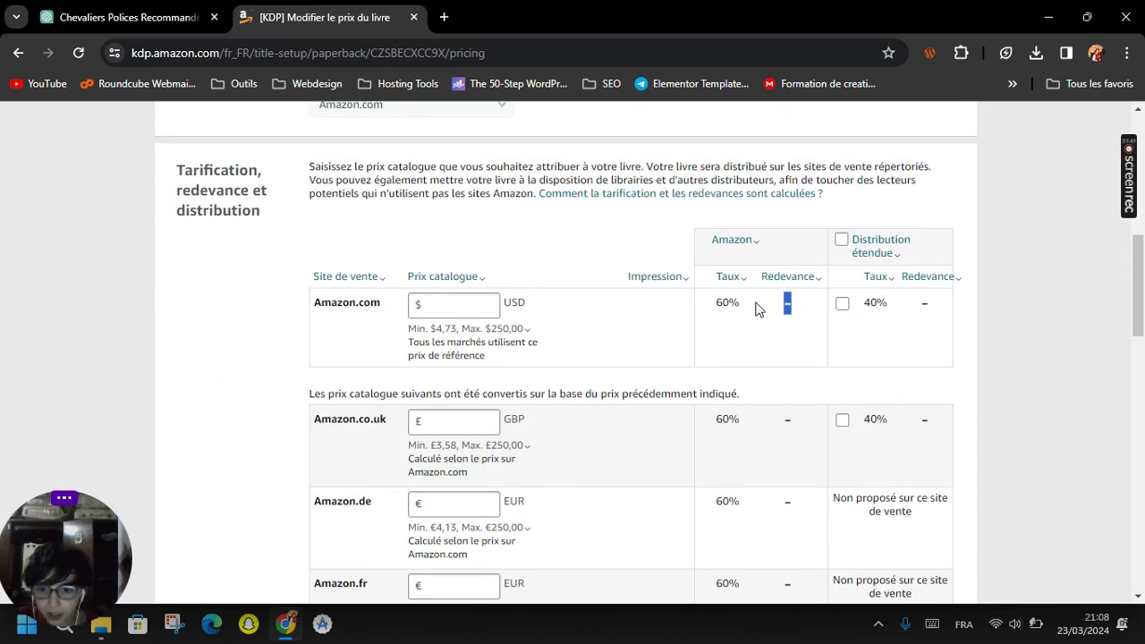
{"action": "left_click", "coordinate": [743, 240]}
{"action": "scroll", "coordinate": [716, 265], "scroll_direction": "up", "scroll_amount": 3}
{"action": "scroll", "coordinate": [713, 265], "scroll_direction": "up", "scroll_amount": 4}
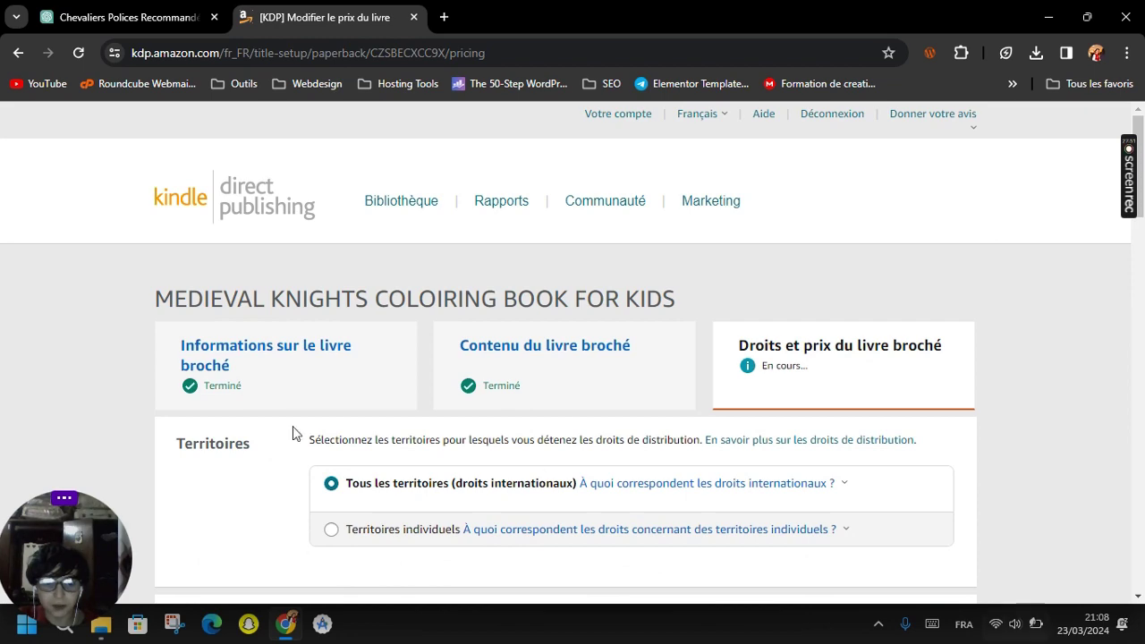
{"action": "scroll", "coordinate": [289, 371], "scroll_direction": "down", "scroll_amount": 5}
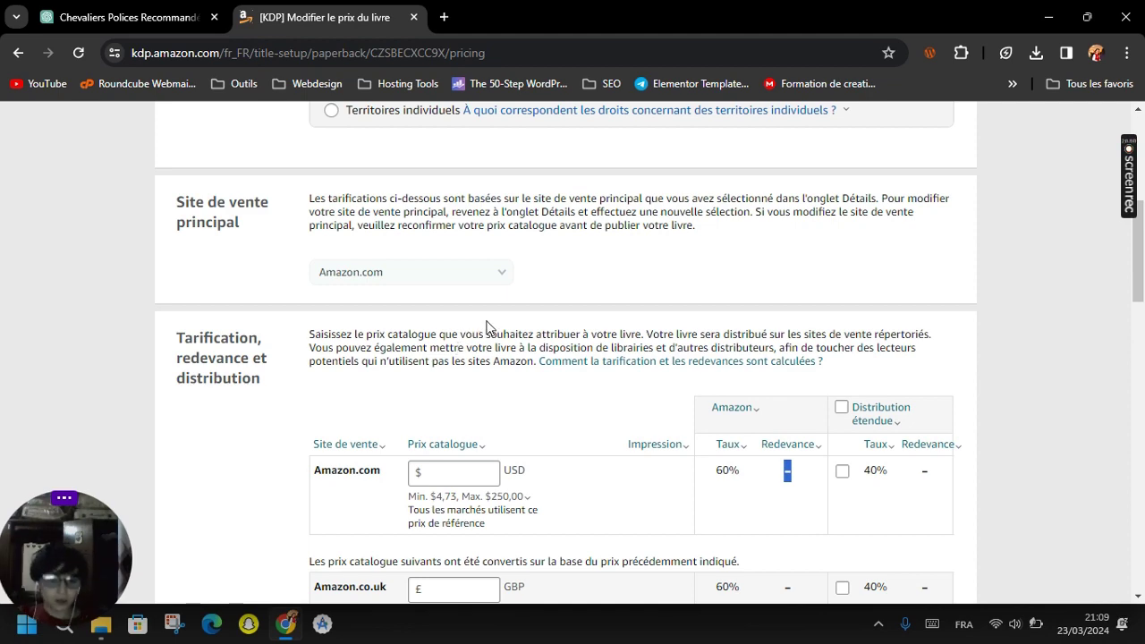
{"action": "scroll", "coordinate": [469, 478], "scroll_direction": "down", "scroll_amount": 1}
{"action": "scroll", "coordinate": [469, 478], "scroll_direction": "down", "scroll_amount": 3}
{"action": "scroll", "coordinate": [531, 363], "scroll_direction": "up", "scroll_amount": 3}
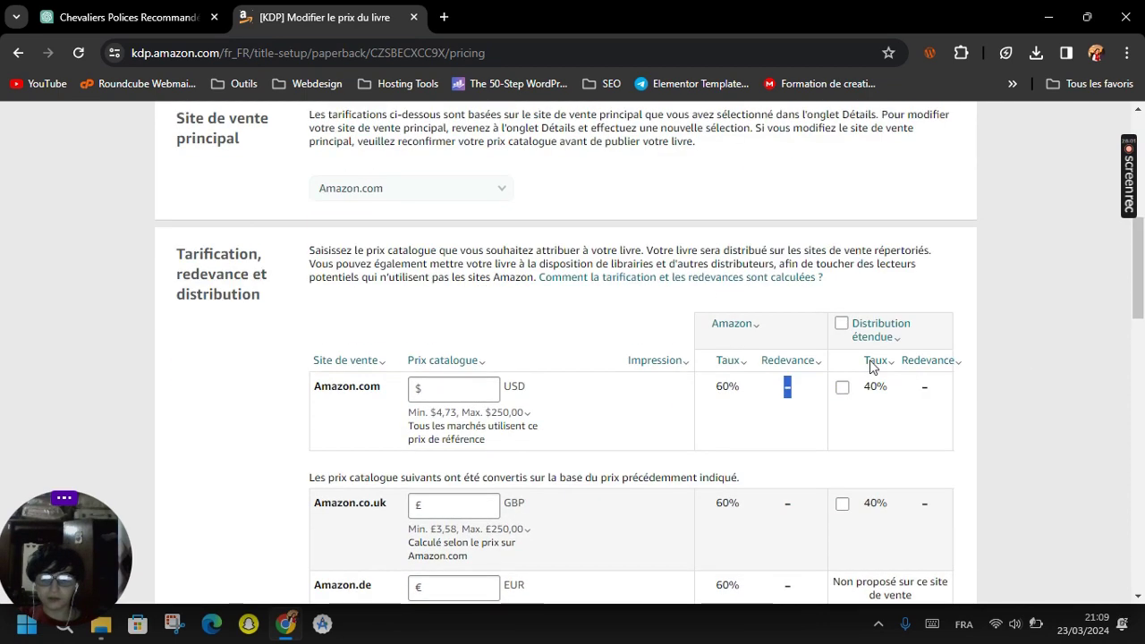
Set the Amazon.com list price to 7,50 USD and check the calculated royalty.
{"action": "left_click", "coordinate": [482, 393]}
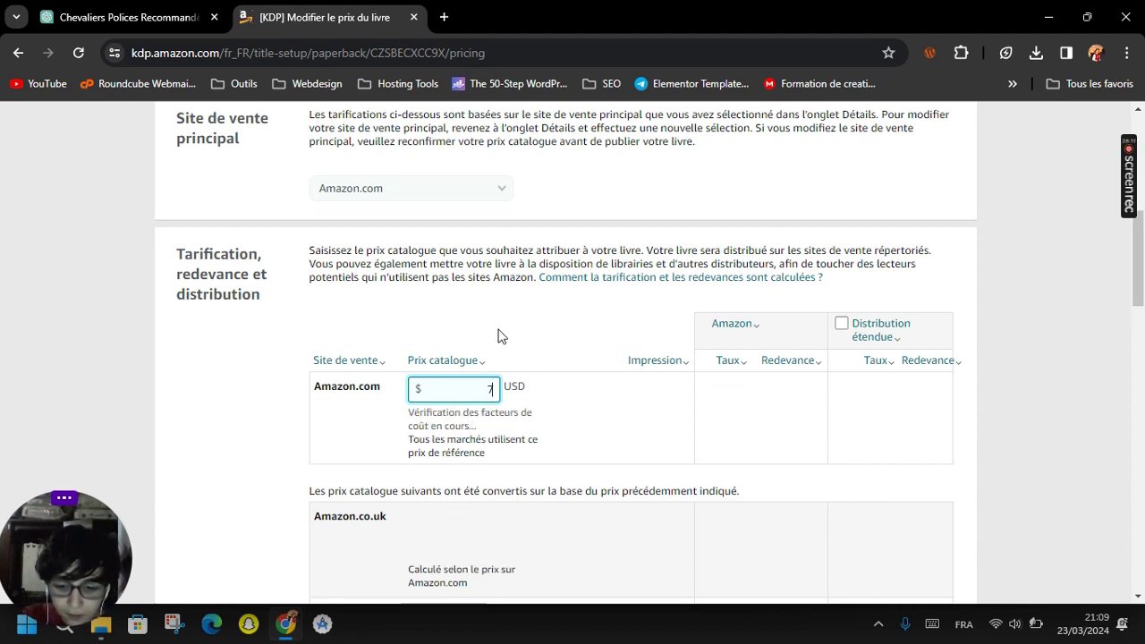
{"action": "key", "text": "BackSpace"}
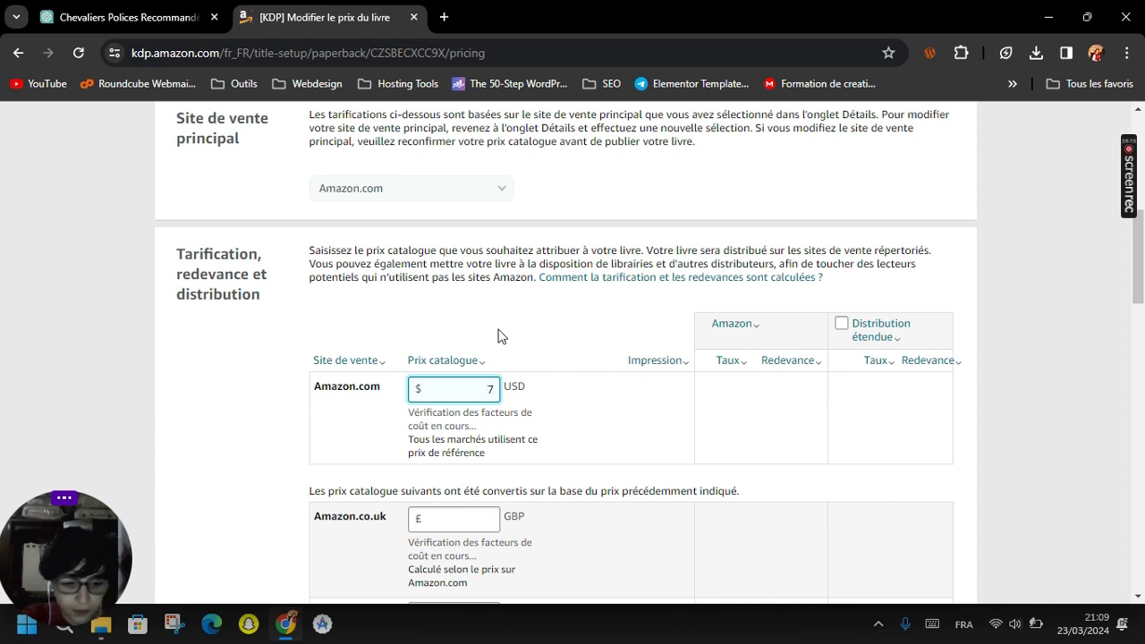
{"action": "key", "text": "BackSpace"}
{"action": "type", "text": "7"}
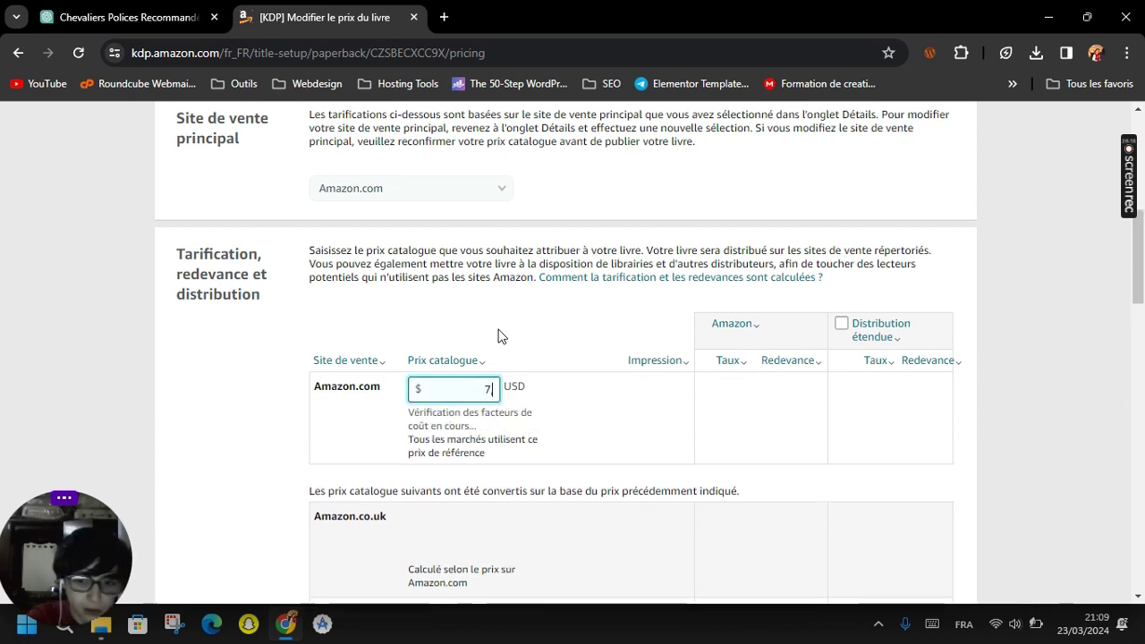
{"action": "type", "text": ",50"}
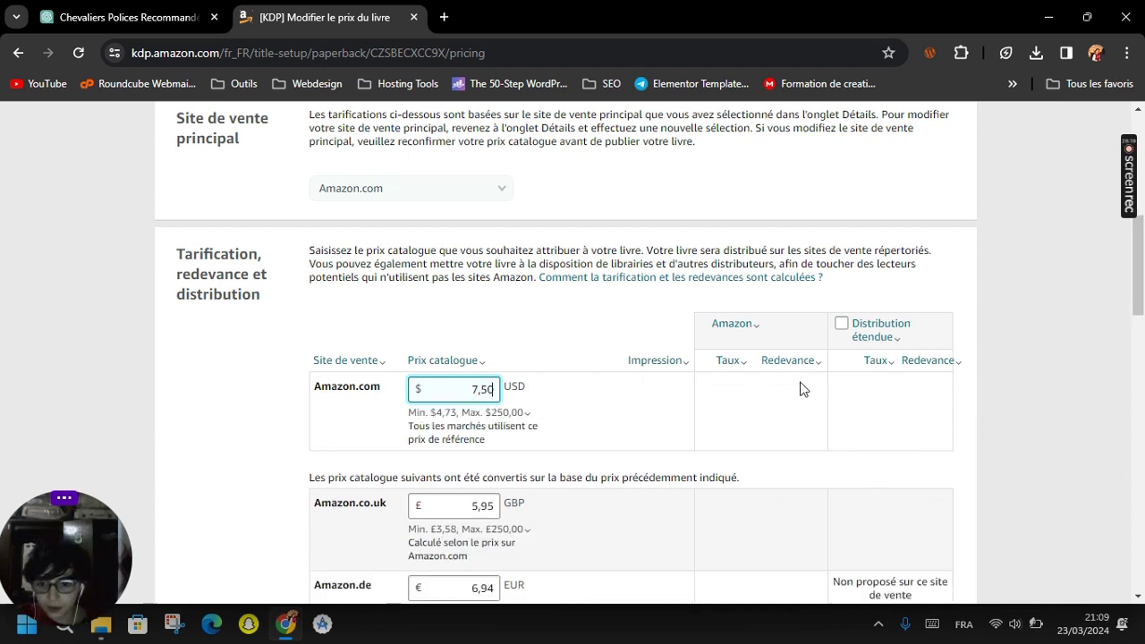
{"action": "left_click_drag", "start_coordinate": [803, 389], "coordinate": [786, 435]}
{"action": "left_click", "coordinate": [760, 426]}
{"action": "left_click", "coordinate": [786, 429]}
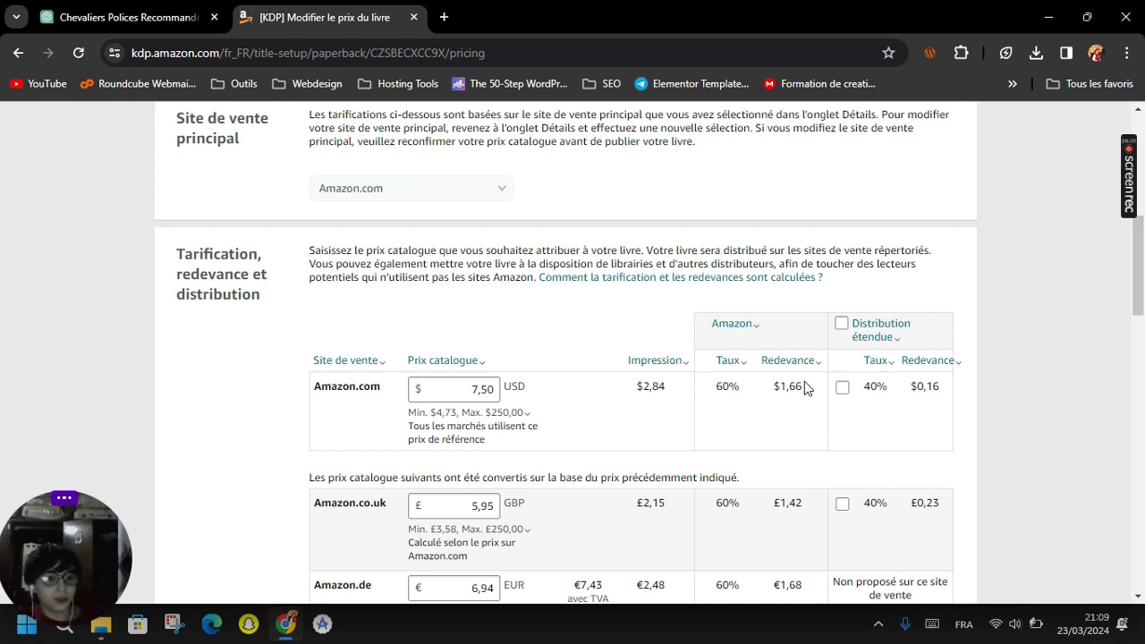
Submit the Medieval Knights paperback for publication.
{"action": "scroll", "coordinate": [804, 387], "scroll_direction": "down", "scroll_amount": 15}
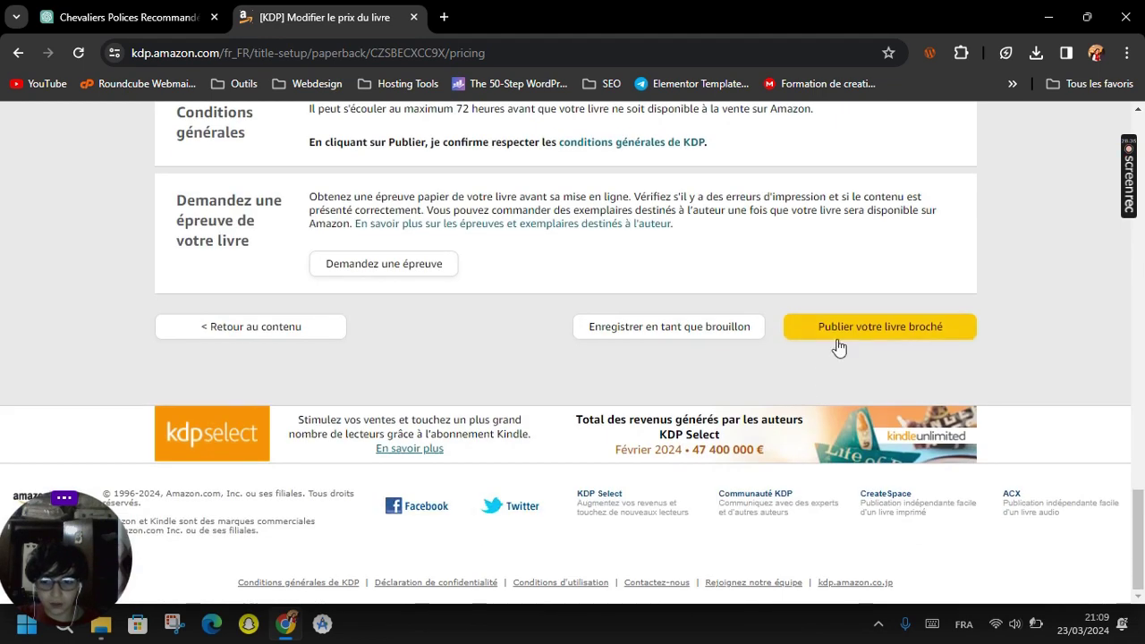
{"action": "left_click", "coordinate": [838, 342]}
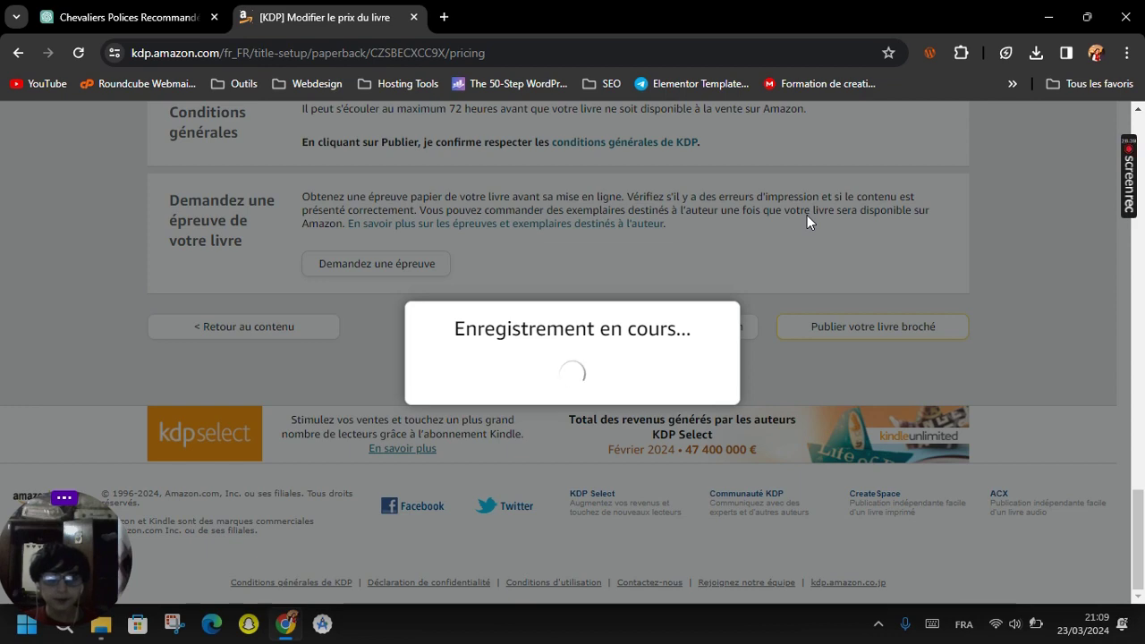
{"action": "scroll", "coordinate": [353, 272], "scroll_direction": "up", "scroll_amount": 2}
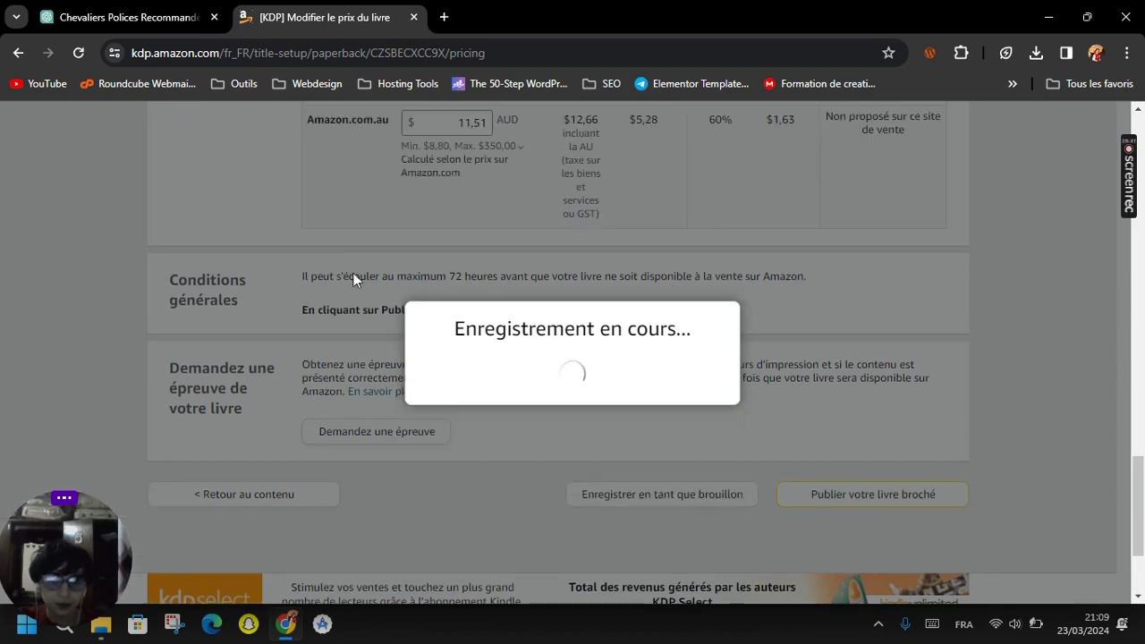
{"action": "scroll", "coordinate": [198, 254], "scroll_direction": "down", "scroll_amount": 1}
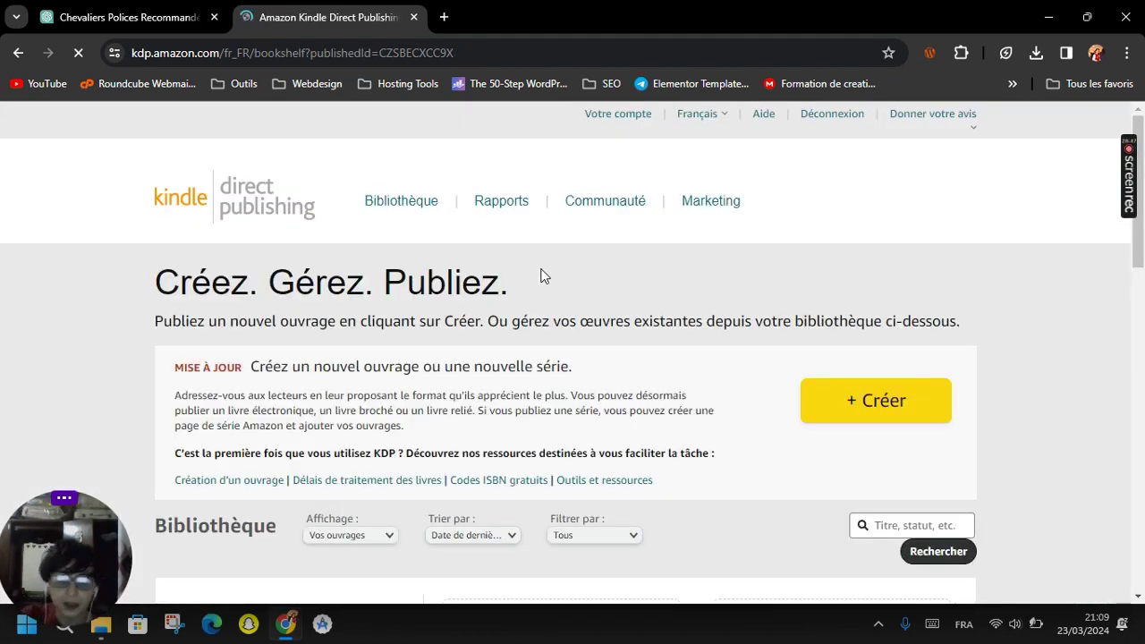
Read the submission confirmation's notice on guideline verification, availability on Amazon and the book's status during review.
{"action": "scroll", "coordinate": [432, 442], "scroll_direction": "down", "scroll_amount": 4}
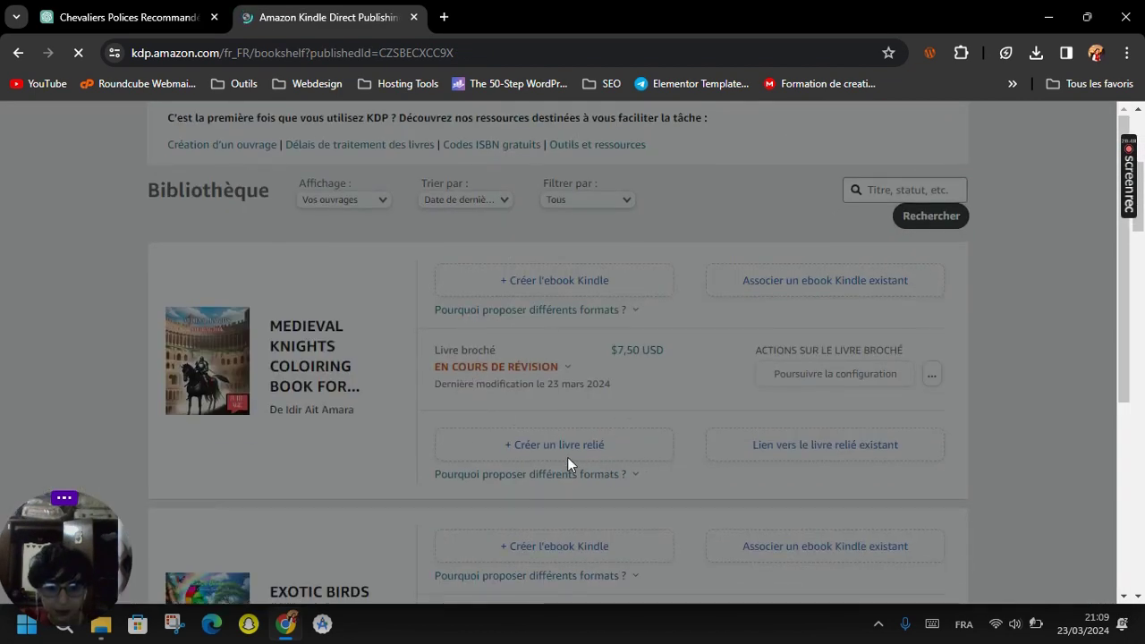
{"action": "scroll", "coordinate": [480, 254], "scroll_direction": "down", "scroll_amount": 3}
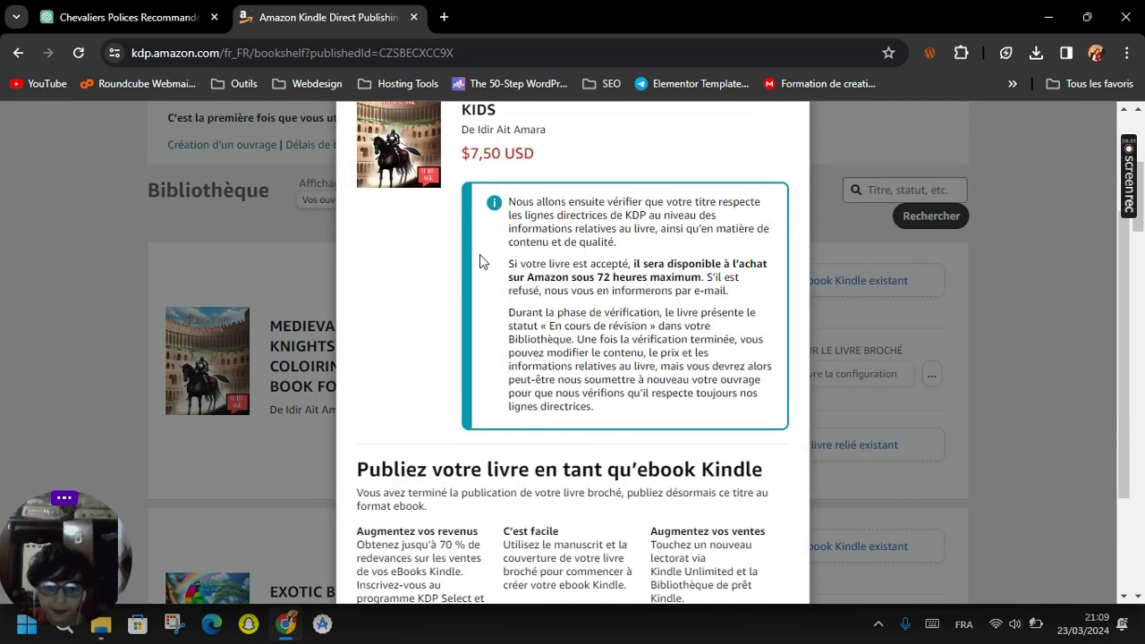
{"action": "left_click_drag", "start_coordinate": [511, 195], "coordinate": [640, 243]}
{"action": "left_click", "coordinate": [640, 243]}
{"action": "left_click_drag", "start_coordinate": [510, 258], "coordinate": [749, 282]}
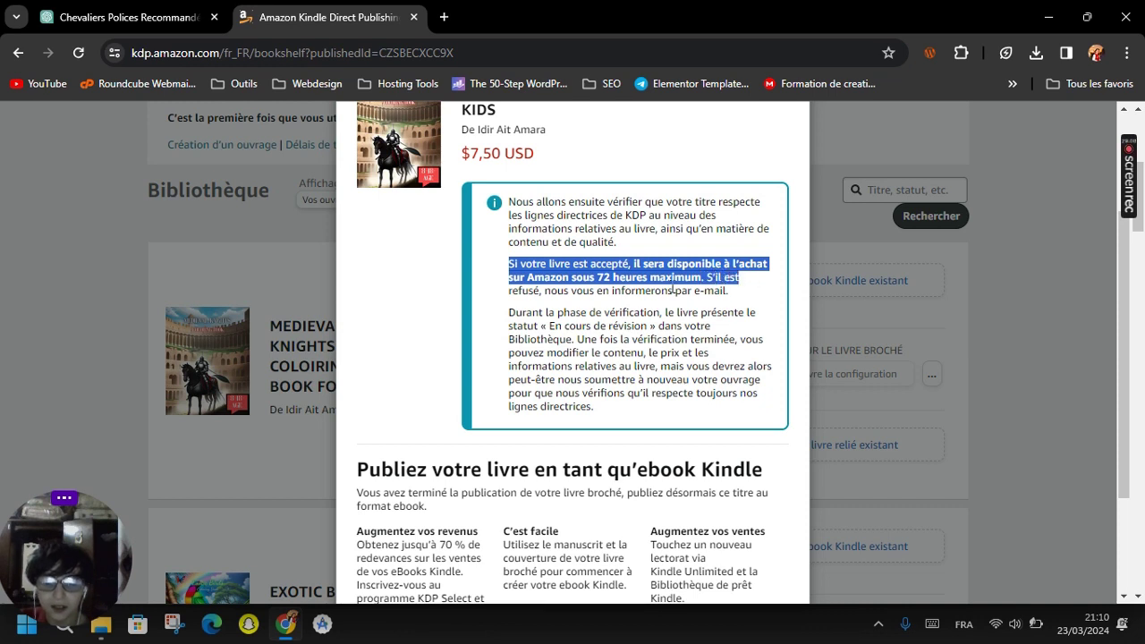
{"action": "left_click_drag", "start_coordinate": [591, 292], "coordinate": [746, 297]}
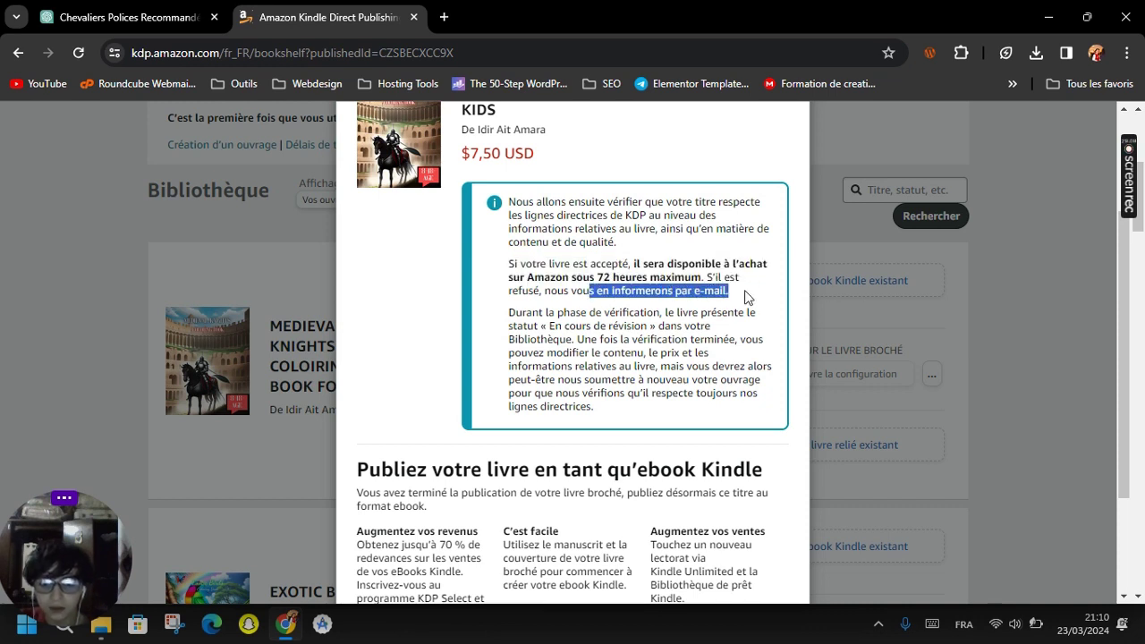
{"action": "left_click_drag", "start_coordinate": [509, 313], "coordinate": [746, 304]}
{"action": "left_click", "coordinate": [746, 304]}
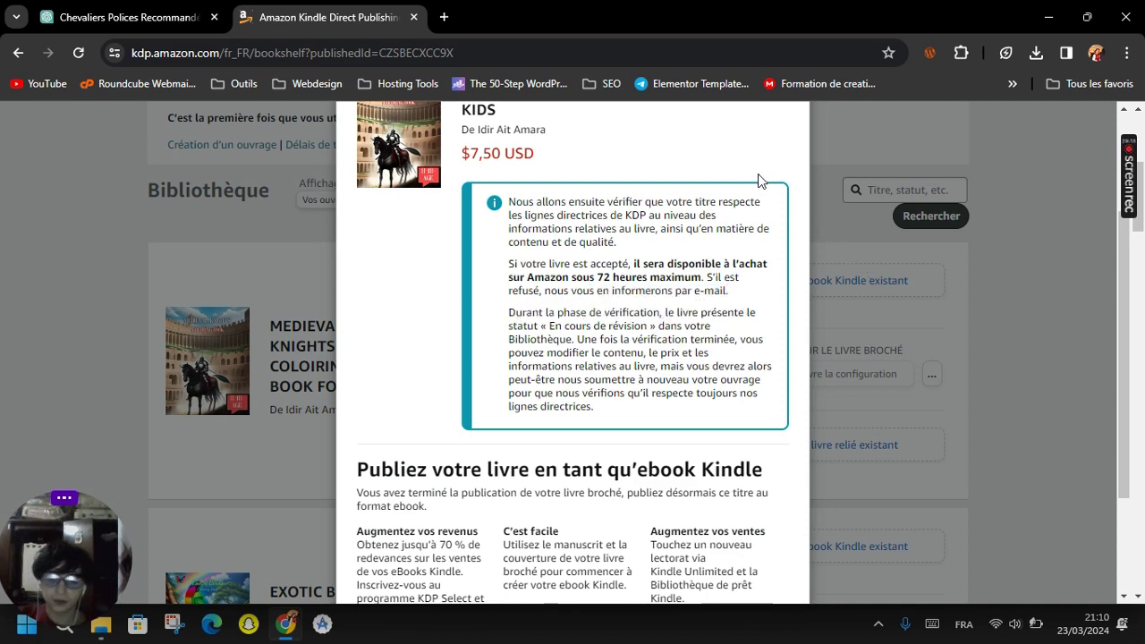
Review the submitted paperback's title, author and price in the confirmation, along with the Kindle ebook offer.
{"action": "scroll", "coordinate": [761, 181], "scroll_direction": "up", "scroll_amount": 2}
{"action": "scroll", "coordinate": [905, 307], "scroll_direction": "up", "scroll_amount": 2}
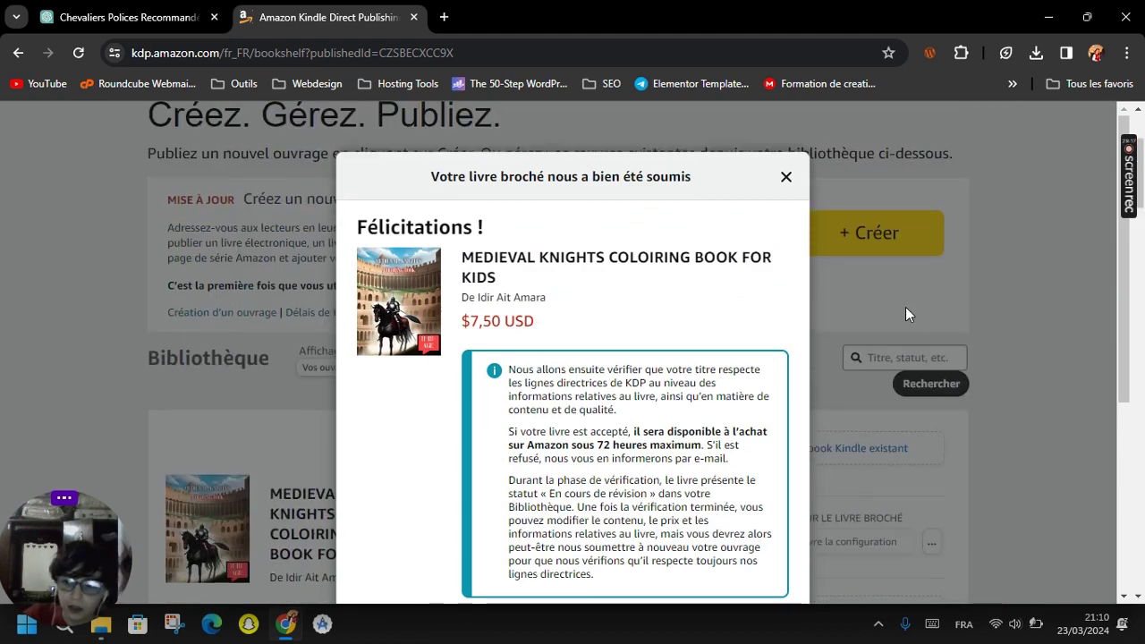
{"action": "scroll", "coordinate": [119, 262], "scroll_direction": "up", "scroll_amount": 2}
{"action": "scroll", "coordinate": [679, 420], "scroll_direction": "down", "scroll_amount": 4}
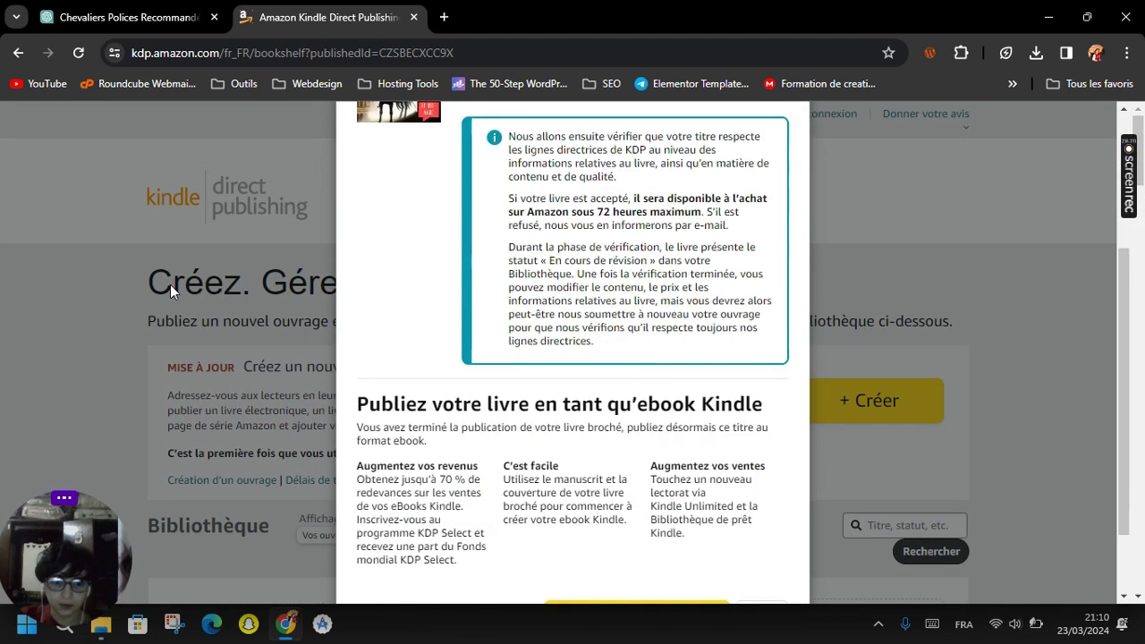
{"action": "scroll", "coordinate": [679, 420], "scroll_direction": "up", "scroll_amount": 3}
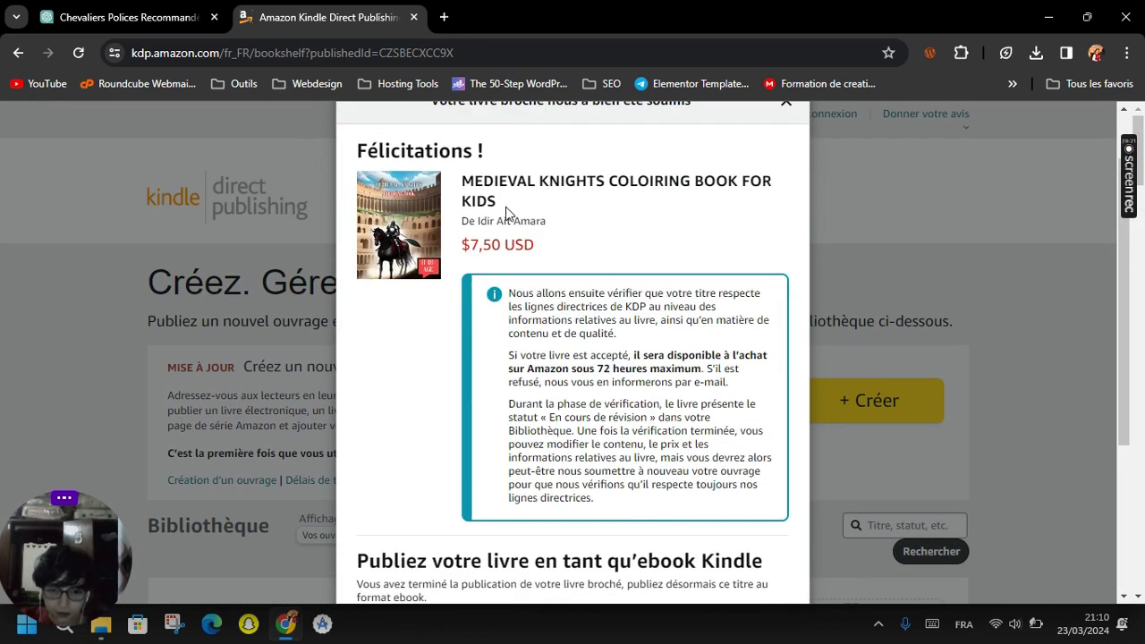
{"action": "scroll", "coordinate": [497, 208], "scroll_direction": "down", "scroll_amount": 3}
{"action": "scroll", "coordinate": [561, 375], "scroll_direction": "up", "scroll_amount": 4}
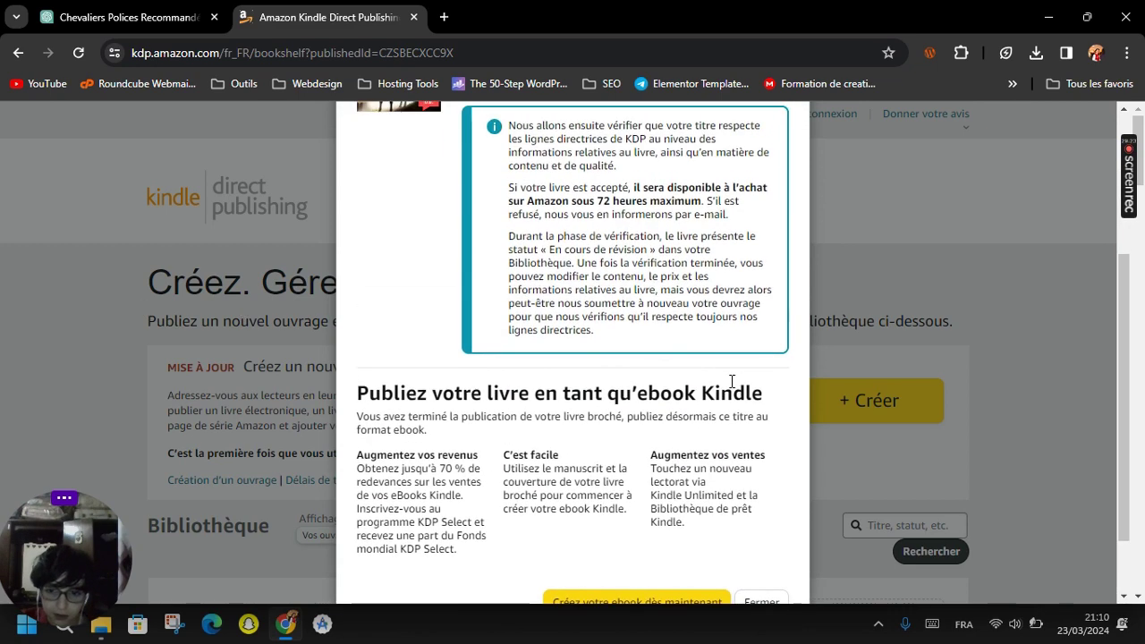
{"action": "left_click_drag", "start_coordinate": [483, 231], "coordinate": [733, 320]}
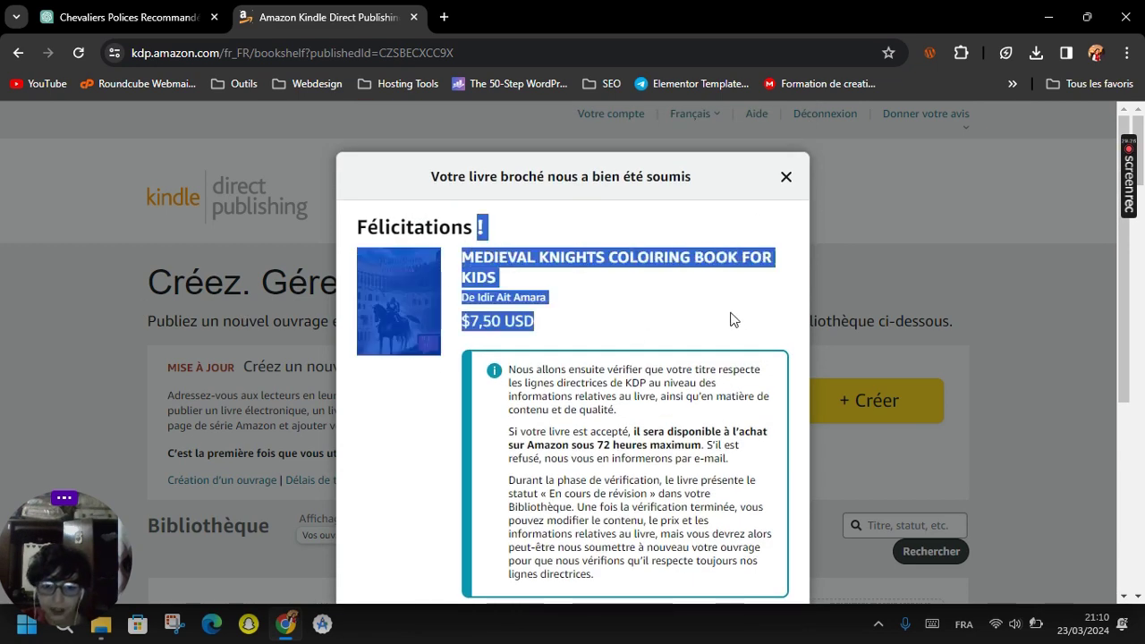
{"action": "left_click", "coordinate": [732, 320]}
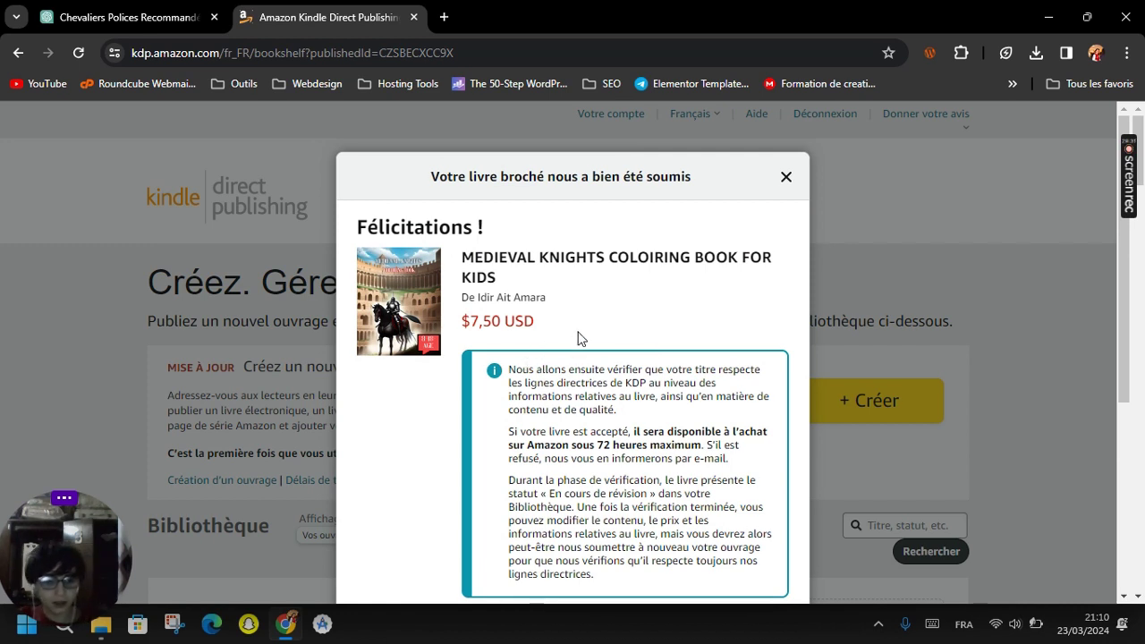
Dismiss the paperback submission confirmation without creating a Kindle ebook.
{"action": "scroll", "coordinate": [424, 402], "scroll_direction": "down", "scroll_amount": 4}
{"action": "scroll", "coordinate": [234, 394], "scroll_direction": "down", "scroll_amount": 2}
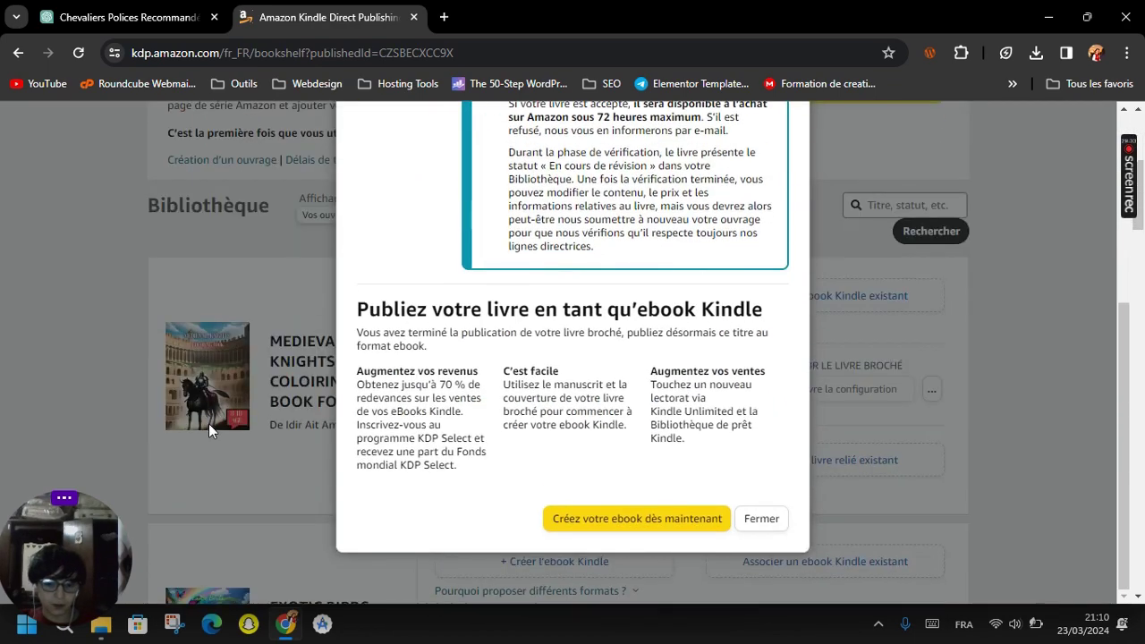
{"action": "scroll", "coordinate": [209, 423], "scroll_direction": "down", "scroll_amount": 5}
{"action": "scroll", "coordinate": [218, 423], "scroll_direction": "up", "scroll_amount": 4}
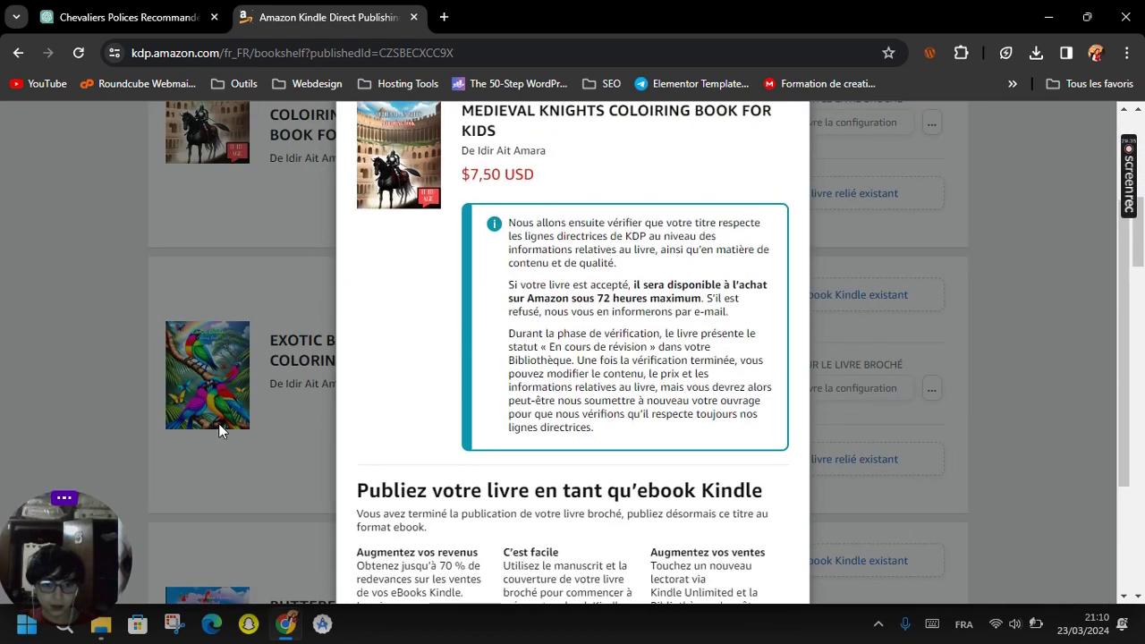
{"action": "scroll", "coordinate": [261, 408], "scroll_direction": "up", "scroll_amount": 2}
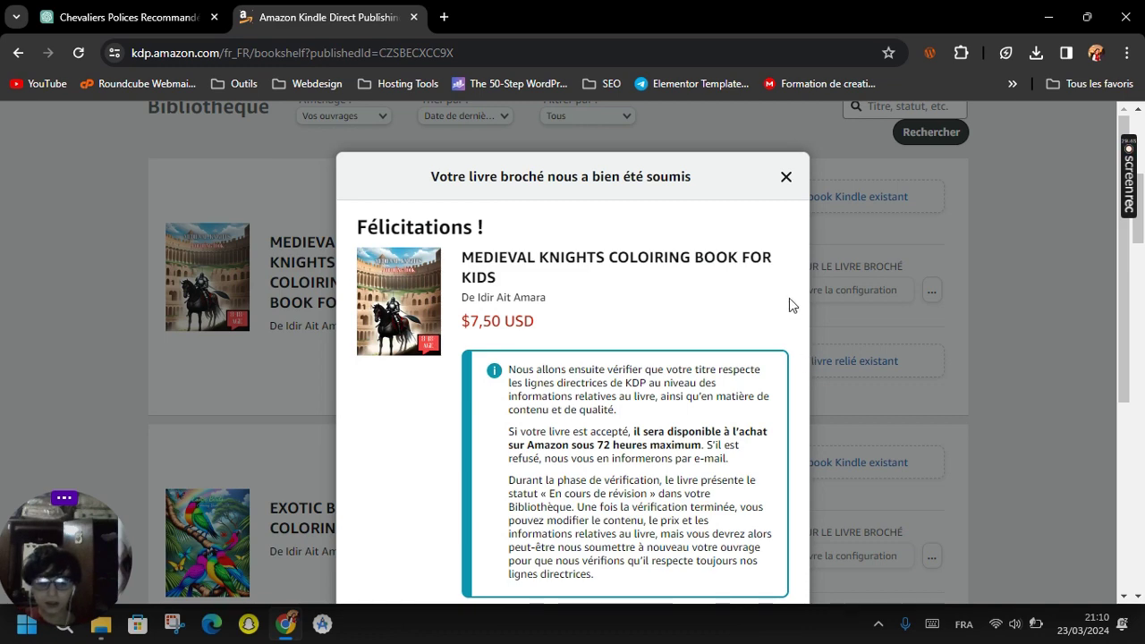
{"action": "scroll", "coordinate": [704, 313], "scroll_direction": "down", "scroll_amount": 3}
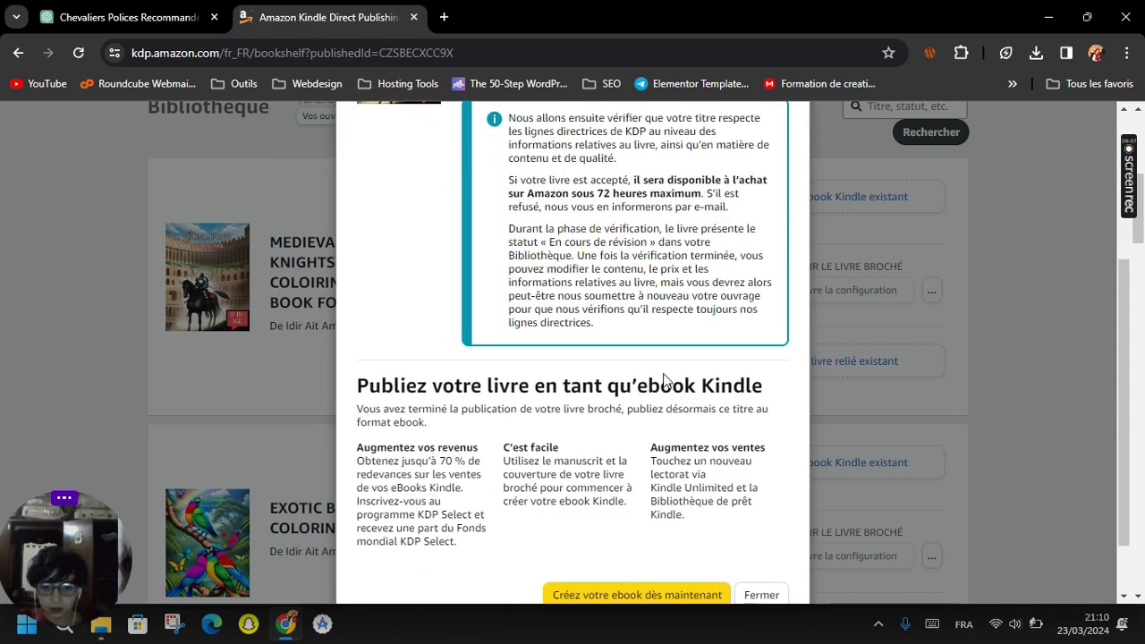
{"action": "scroll", "coordinate": [664, 380], "scroll_direction": "down", "scroll_amount": 1}
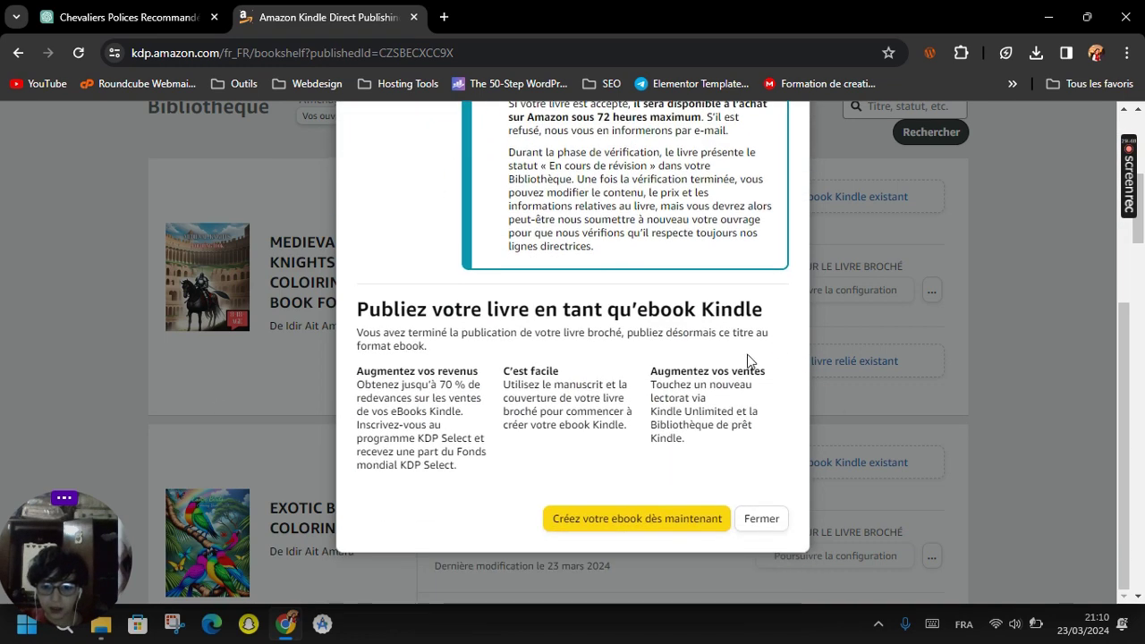
{"action": "left_click", "coordinate": [773, 525]}
Display the explanation of the Medieval Knights paperback's review status in the library.
{"action": "scroll", "coordinate": [725, 394], "scroll_direction": "down", "scroll_amount": 3}
{"action": "left_click", "coordinate": [508, 380]}
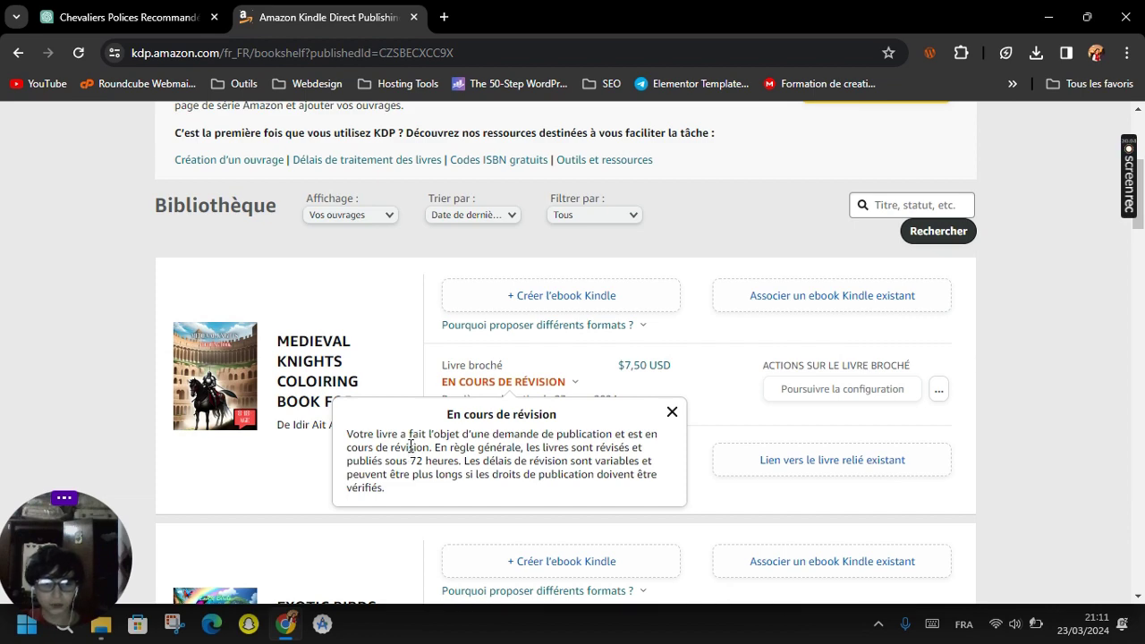
{"action": "scroll", "coordinate": [411, 445], "scroll_direction": "up", "scroll_amount": 4}
Minimize the browser and File Explorer windows to show the desktop.
{"action": "left_click", "coordinate": [1047, 16]}
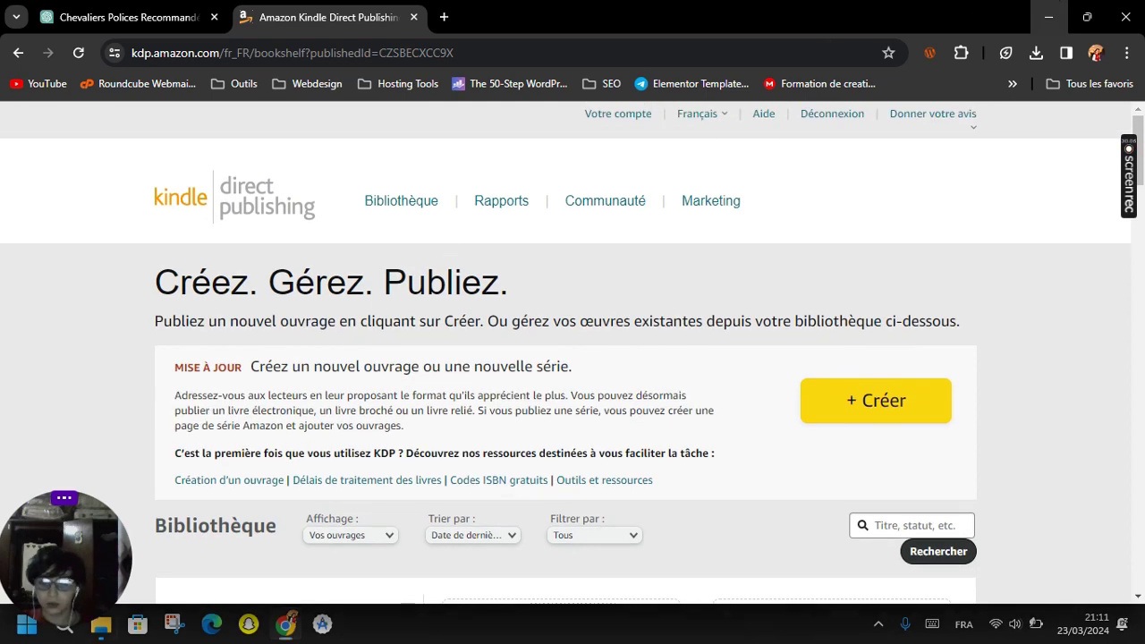
{"action": "left_click", "coordinate": [1040, 13]}
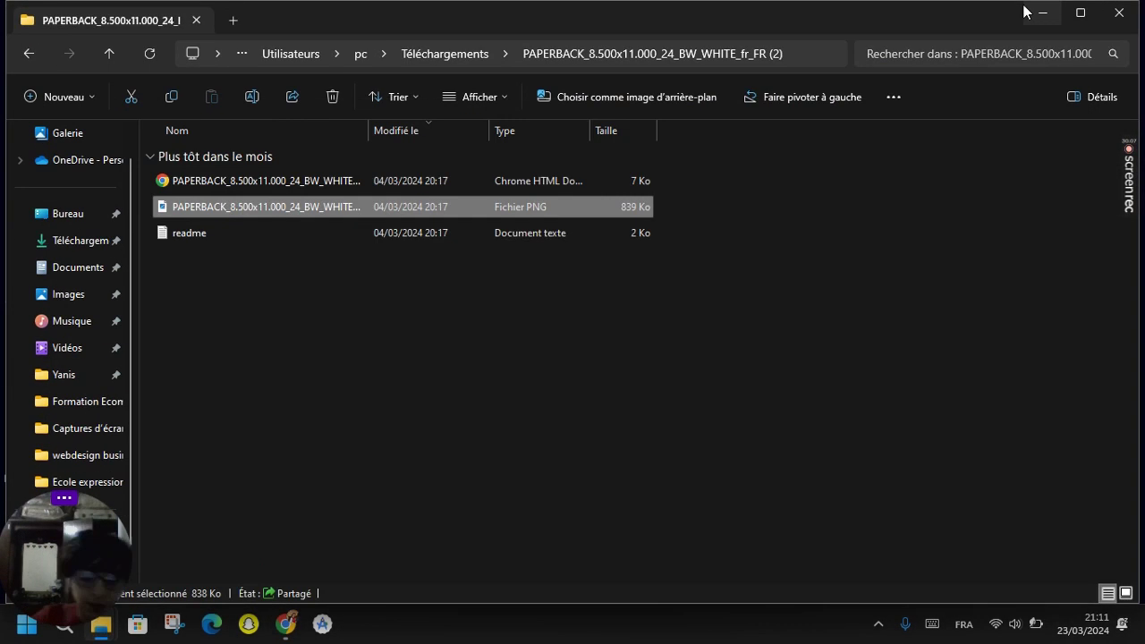
{"action": "left_click", "coordinate": [1040, 13]}
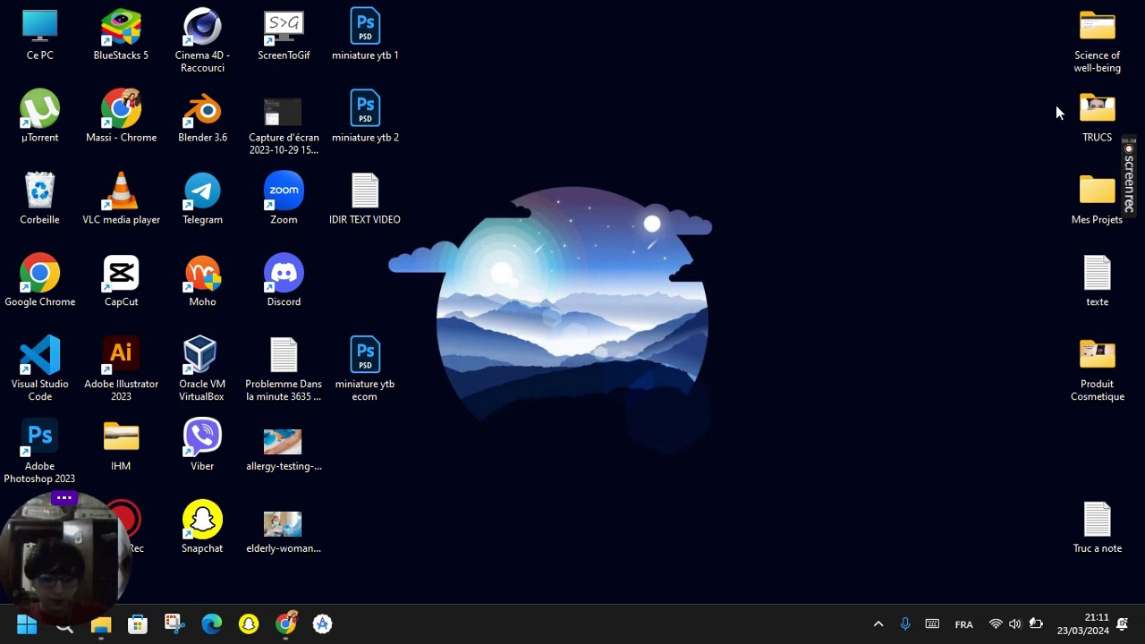
{"action": "mouse_move", "coordinate": [1131, 179]}
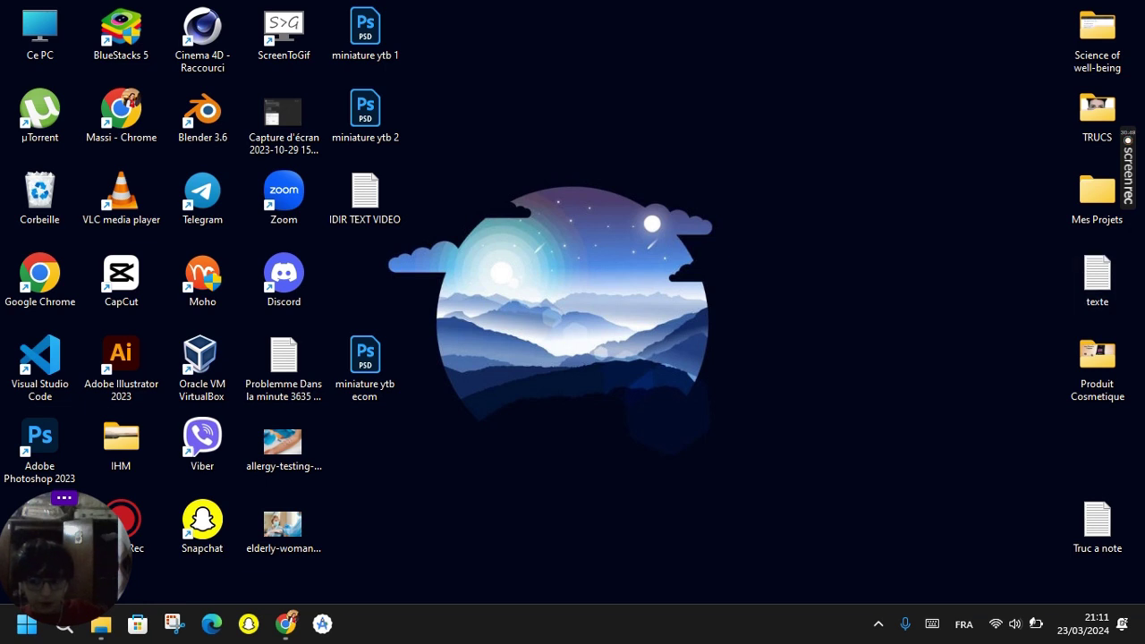
{"action": "mouse_move", "coordinate": [1133, 202]}
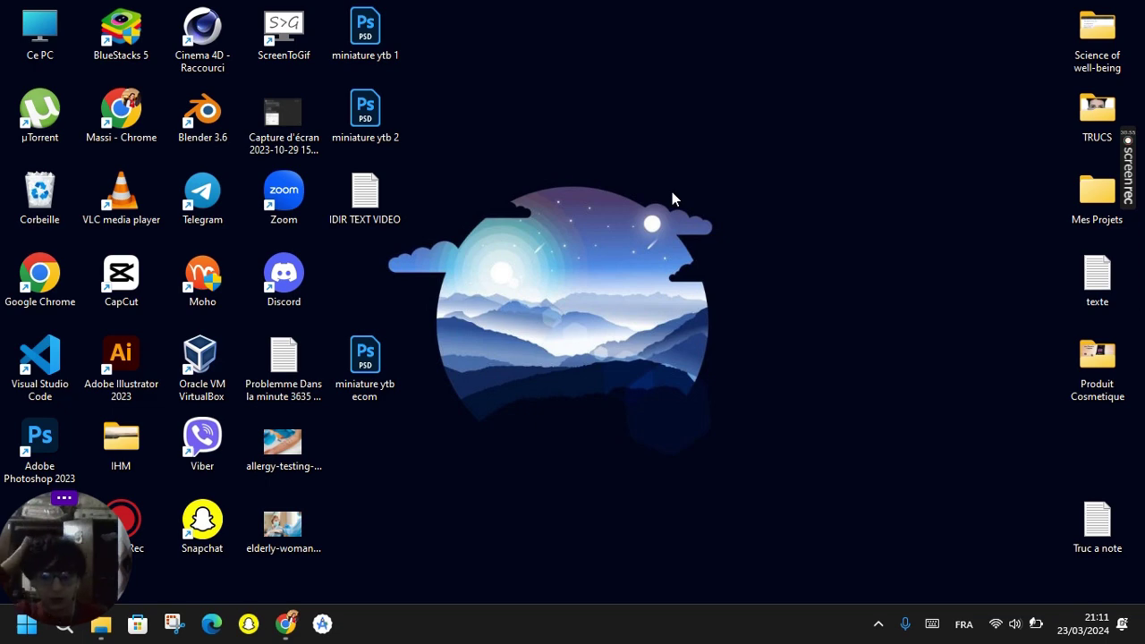
Bring the browser back up and review the coloring books' statuses and prices on the first page of the library.
{"action": "left_click", "coordinate": [286, 623]}
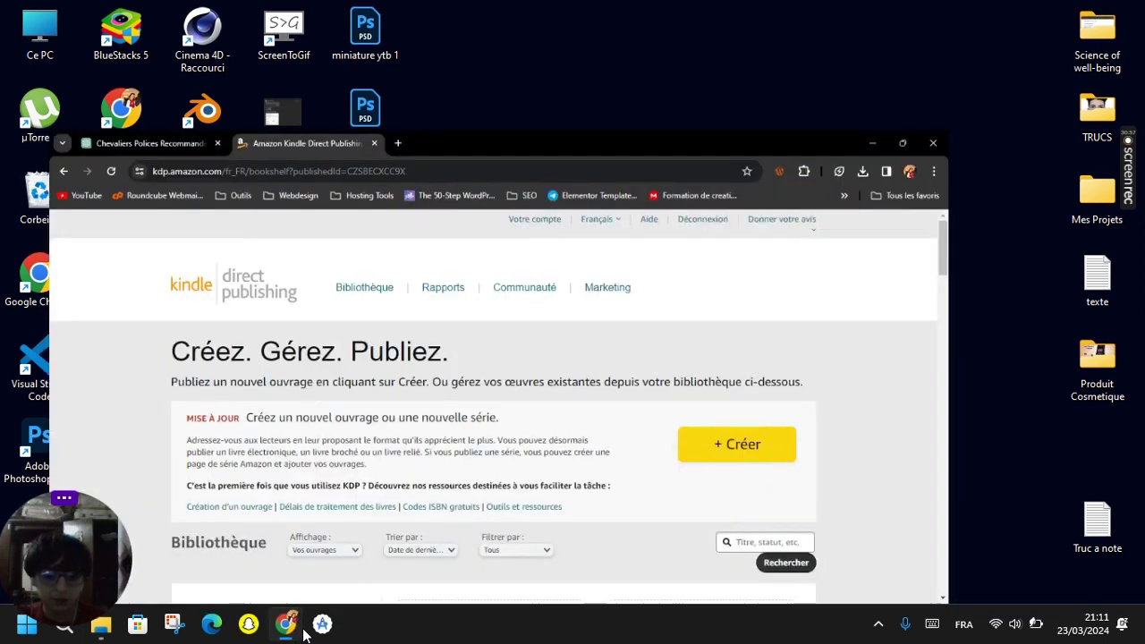
{"action": "scroll", "coordinate": [501, 515], "scroll_direction": "down", "scroll_amount": 3}
{"action": "scroll", "coordinate": [501, 514], "scroll_direction": "down", "scroll_amount": 20}
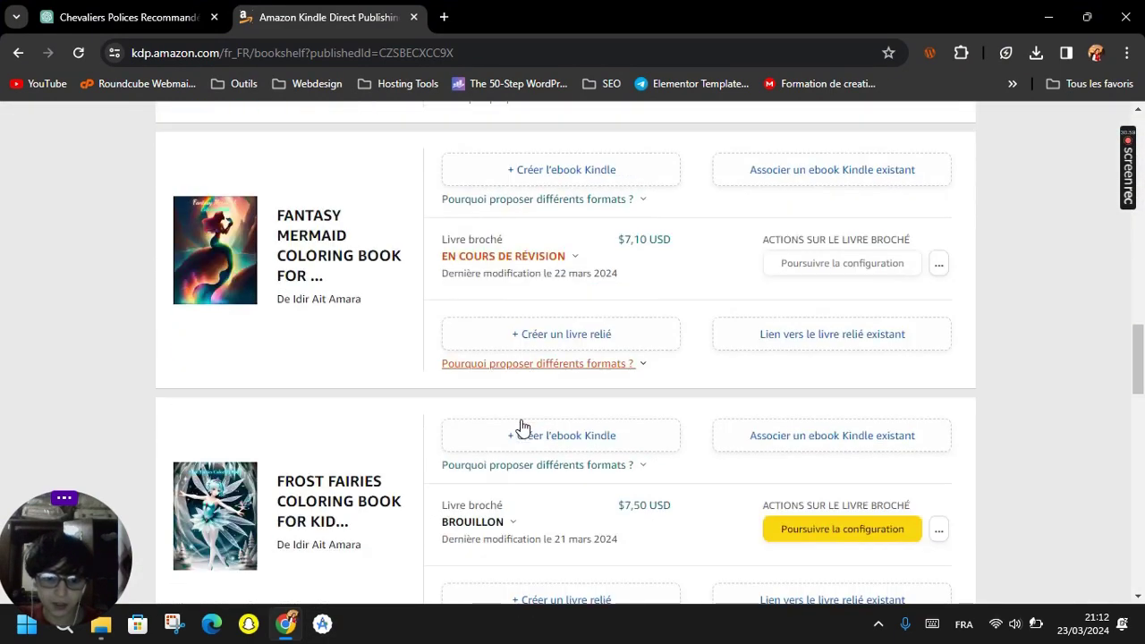
{"action": "scroll", "coordinate": [483, 304], "scroll_direction": "up", "scroll_amount": 2}
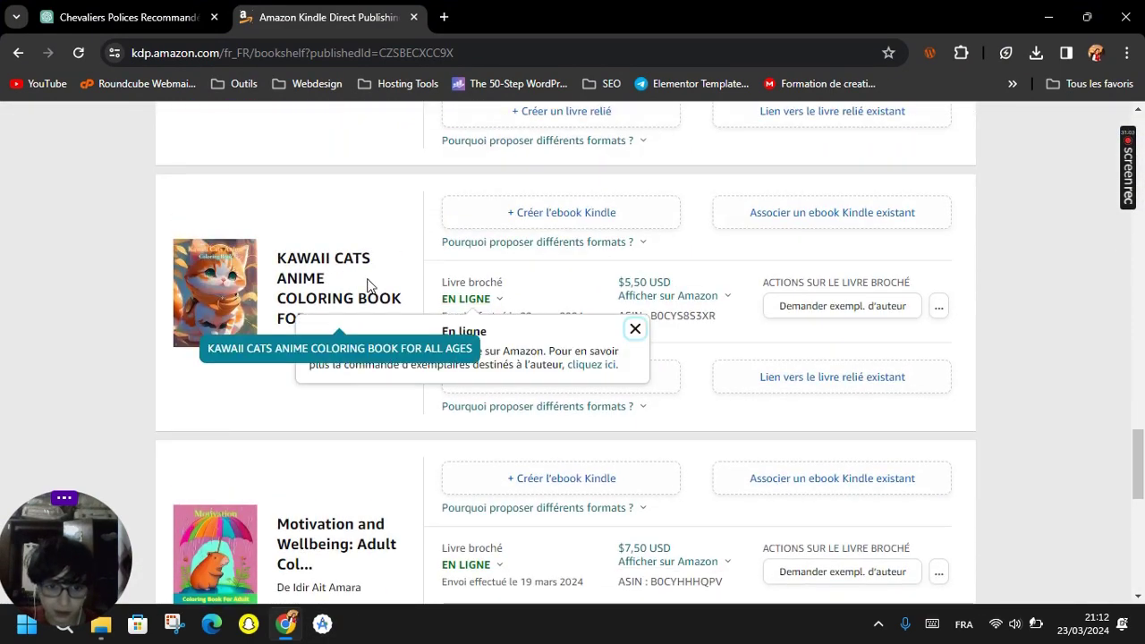
{"action": "scroll", "coordinate": [376, 295], "scroll_direction": "down", "scroll_amount": 4}
{"action": "scroll", "coordinate": [331, 401], "scroll_direction": "down", "scroll_amount": 2}
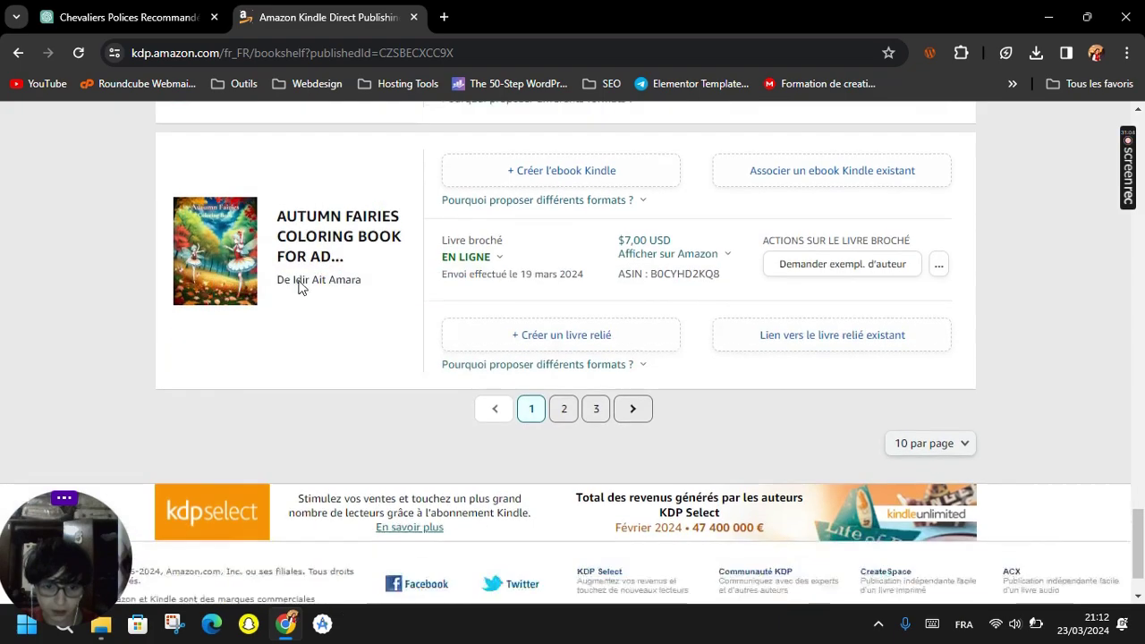
Show the second page of the library and review its books, including the status explanation for Baby Dragons Coloring Book for Kids.
{"action": "left_click", "coordinate": [562, 331]}
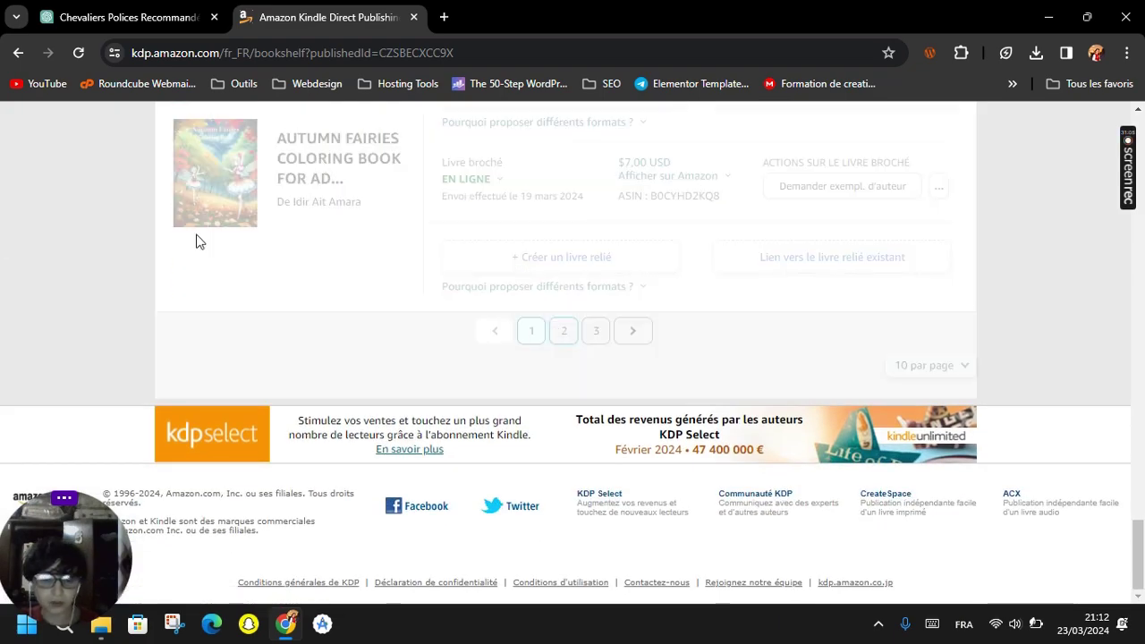
{"action": "scroll", "coordinate": [850, 391], "scroll_direction": "up", "scroll_amount": 14}
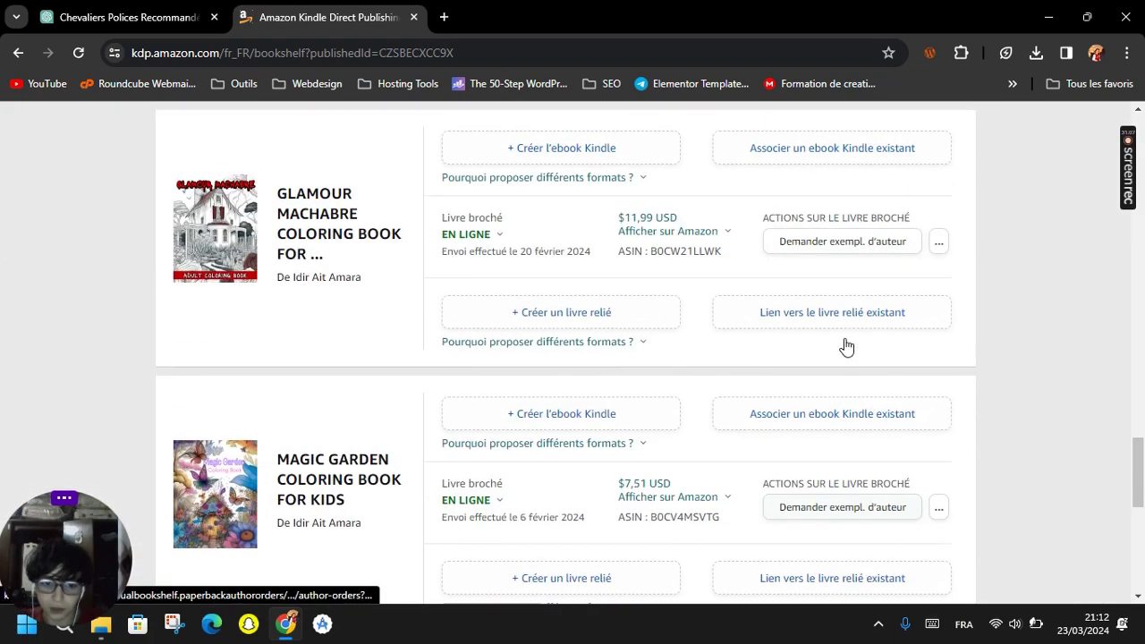
{"action": "scroll", "coordinate": [555, 327], "scroll_direction": "up", "scroll_amount": 13}
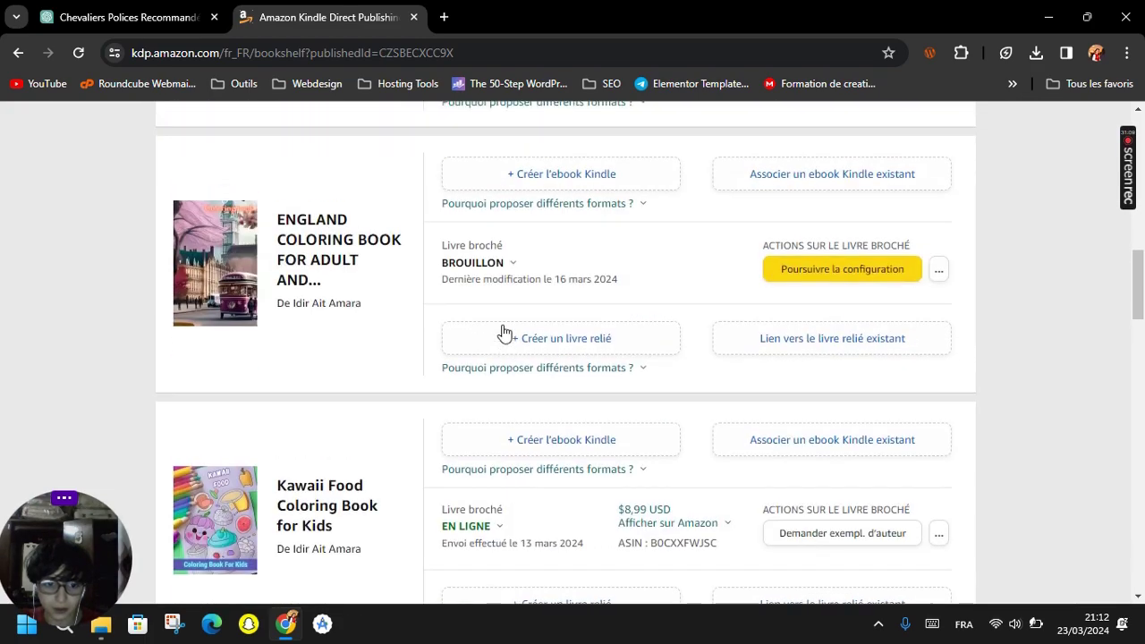
{"action": "scroll", "coordinate": [505, 357], "scroll_direction": "up", "scroll_amount": 3}
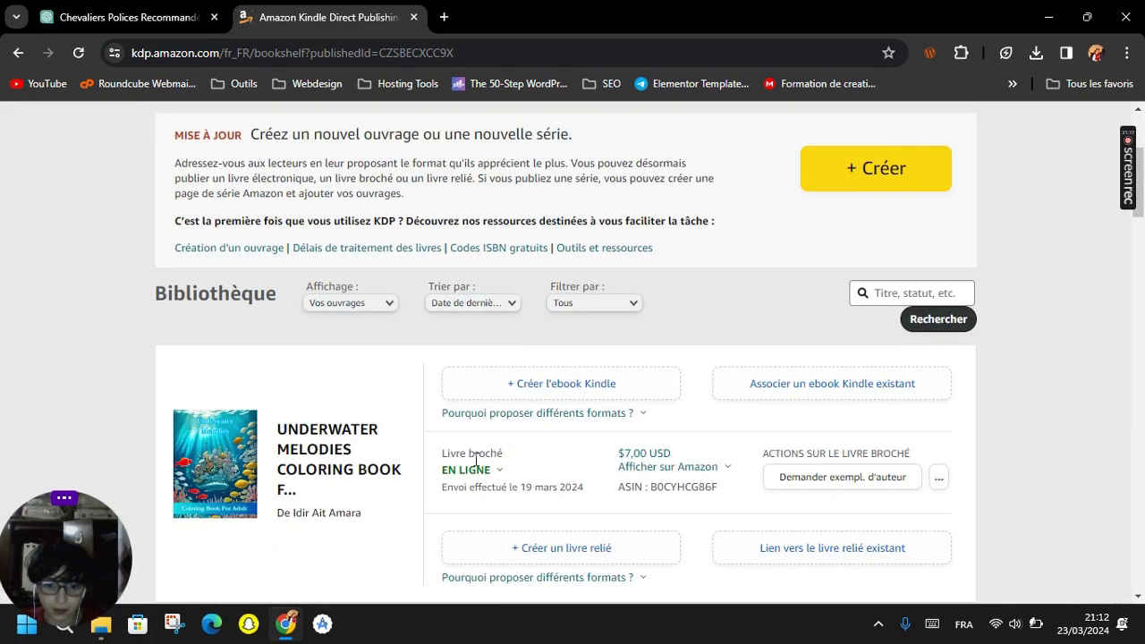
{"action": "scroll", "coordinate": [470, 357], "scroll_direction": "down", "scroll_amount": 5}
{"action": "left_click", "coordinate": [466, 231]}
{"action": "scroll", "coordinate": [467, 260], "scroll_direction": "down", "scroll_amount": 1}
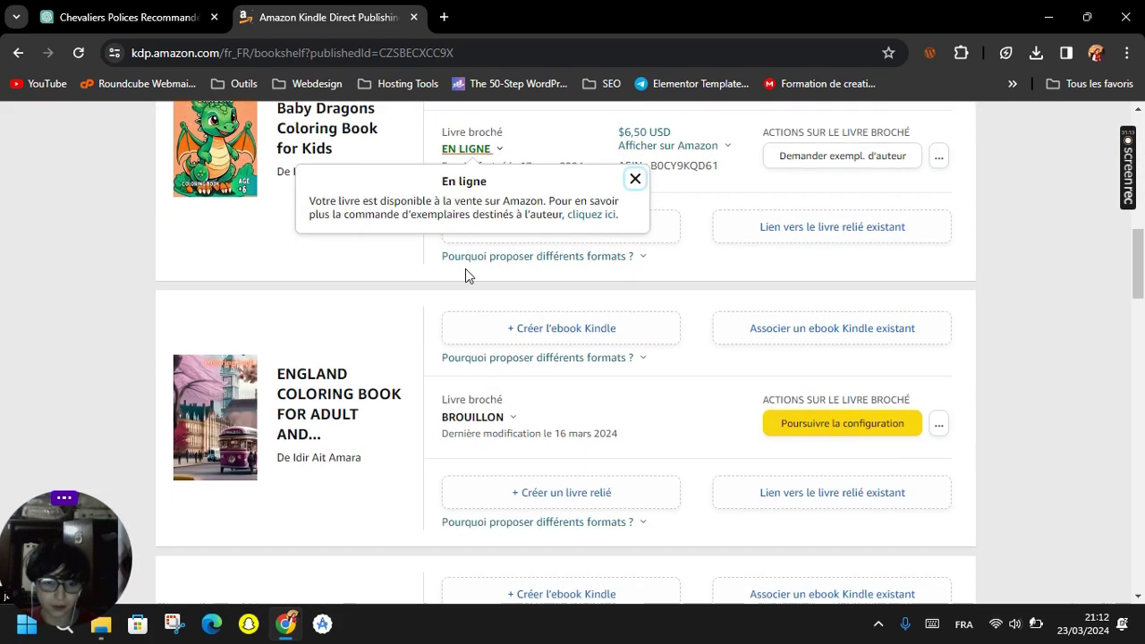
{"action": "scroll", "coordinate": [465, 269], "scroll_direction": "down", "scroll_amount": 7}
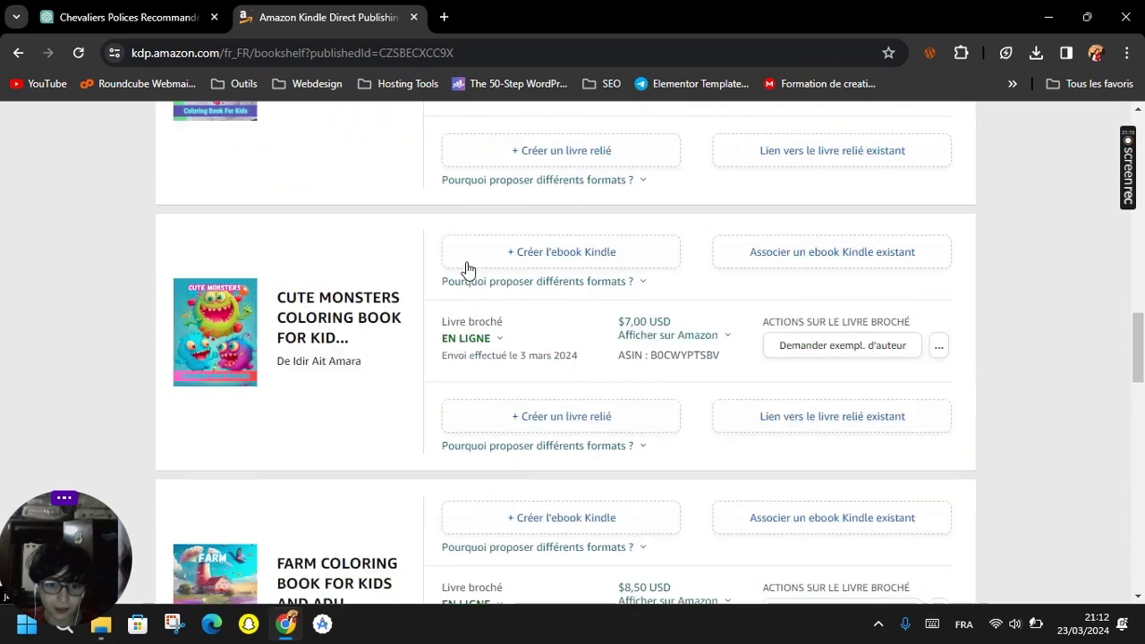
{"action": "scroll", "coordinate": [467, 268], "scroll_direction": "down", "scroll_amount": 5}
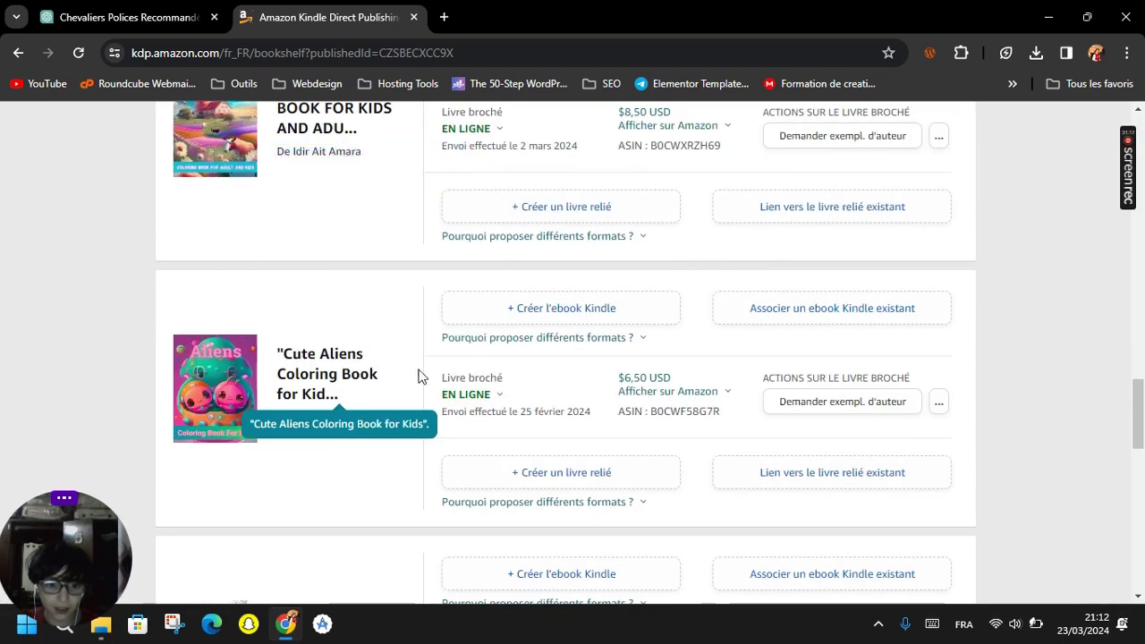
{"action": "scroll", "coordinate": [418, 376], "scroll_direction": "down", "scroll_amount": 4}
{"action": "scroll", "coordinate": [417, 333], "scroll_direction": "down", "scroll_amount": 9}
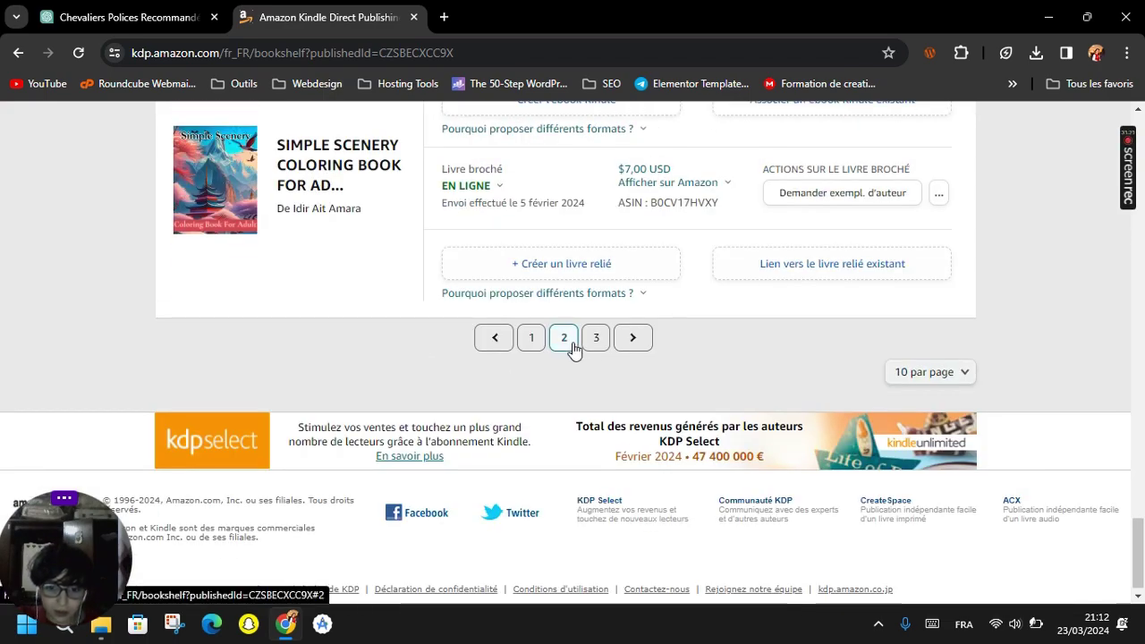
Show the third page of the library and consult the explanation for offering the Magical Unicorn coloring book as a Kindle ebook.
{"action": "left_click", "coordinate": [596, 340]}
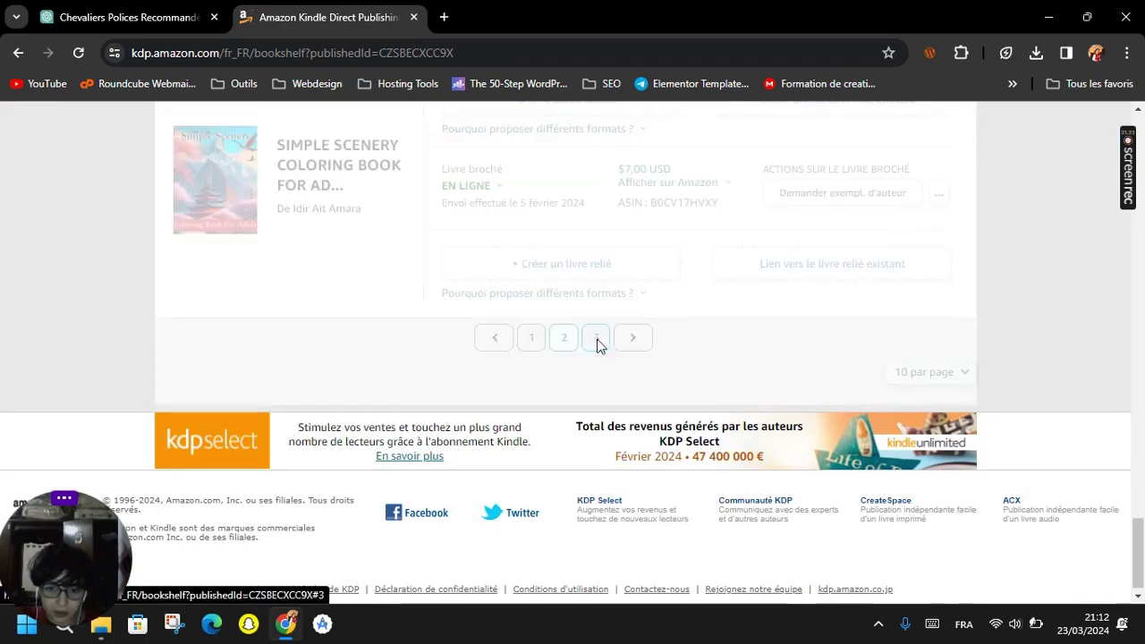
{"action": "scroll", "coordinate": [596, 333], "scroll_direction": "up", "scroll_amount": 8}
{"action": "scroll", "coordinate": [595, 333], "scroll_direction": "down", "scroll_amount": 2}
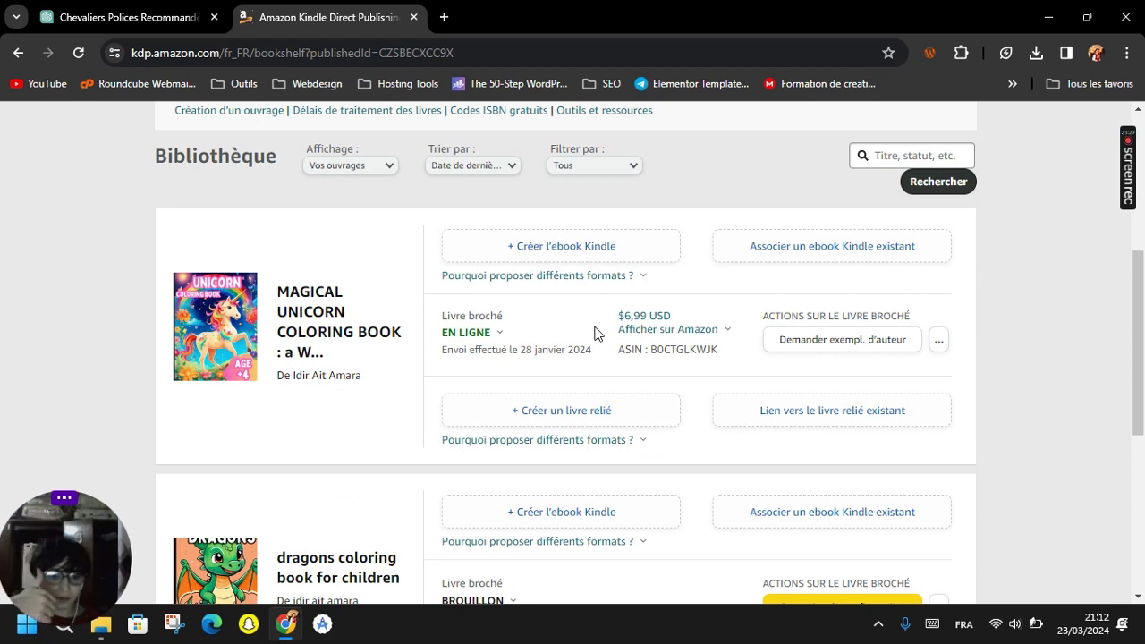
{"action": "left_click", "coordinate": [643, 275]}
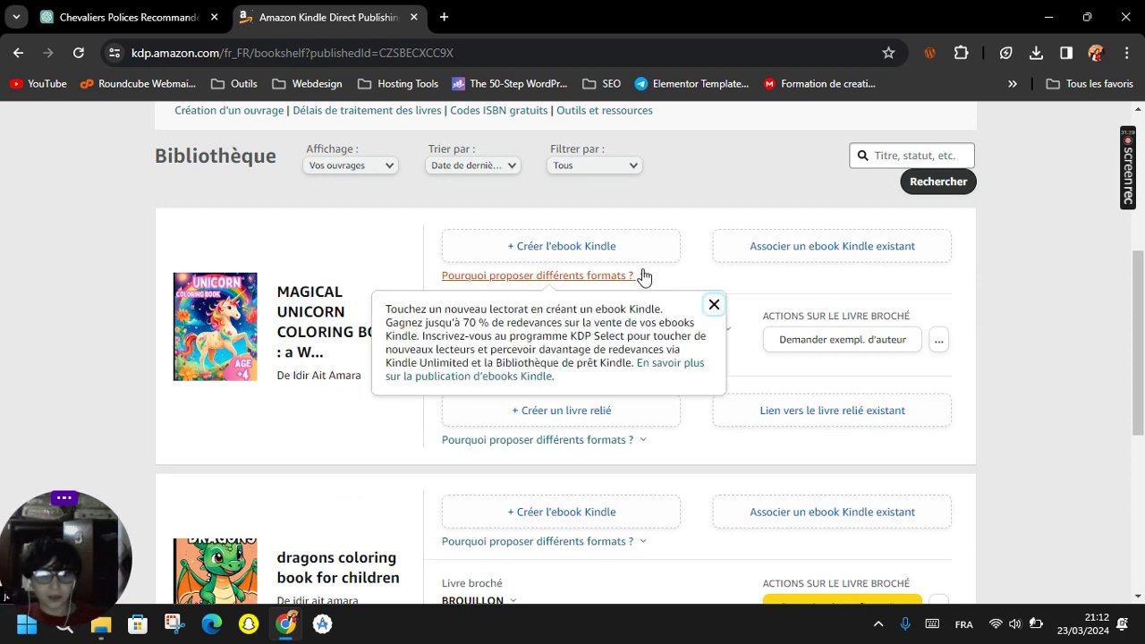
{"action": "left_click", "coordinate": [972, 566]}
{"action": "left_click", "coordinate": [1050, 17]}
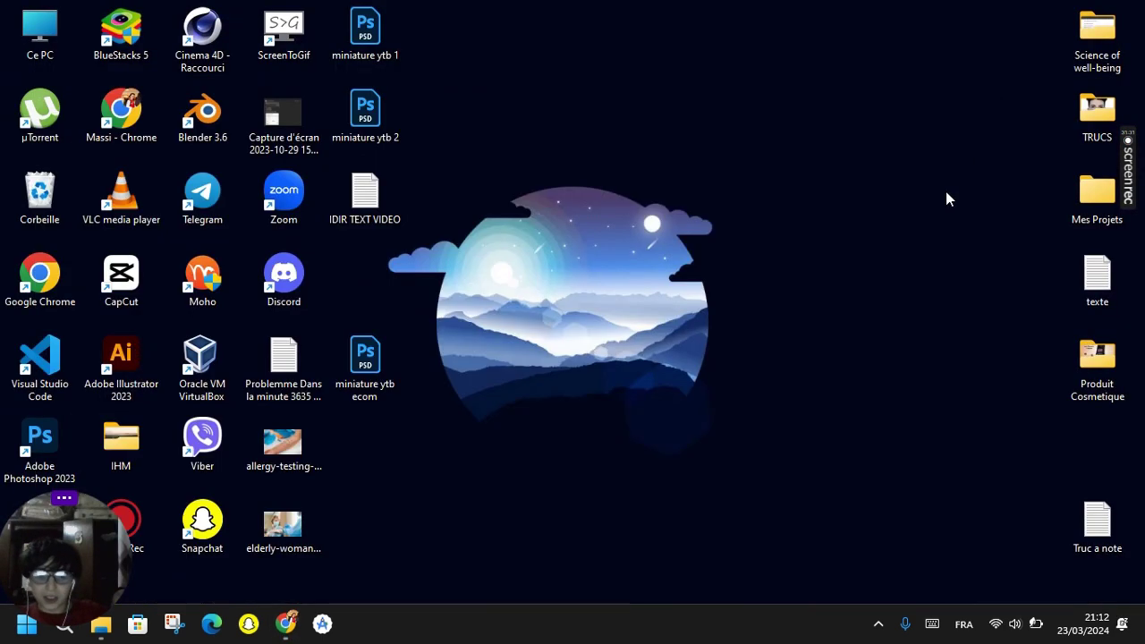
{"action": "left_click", "coordinate": [285, 626]}
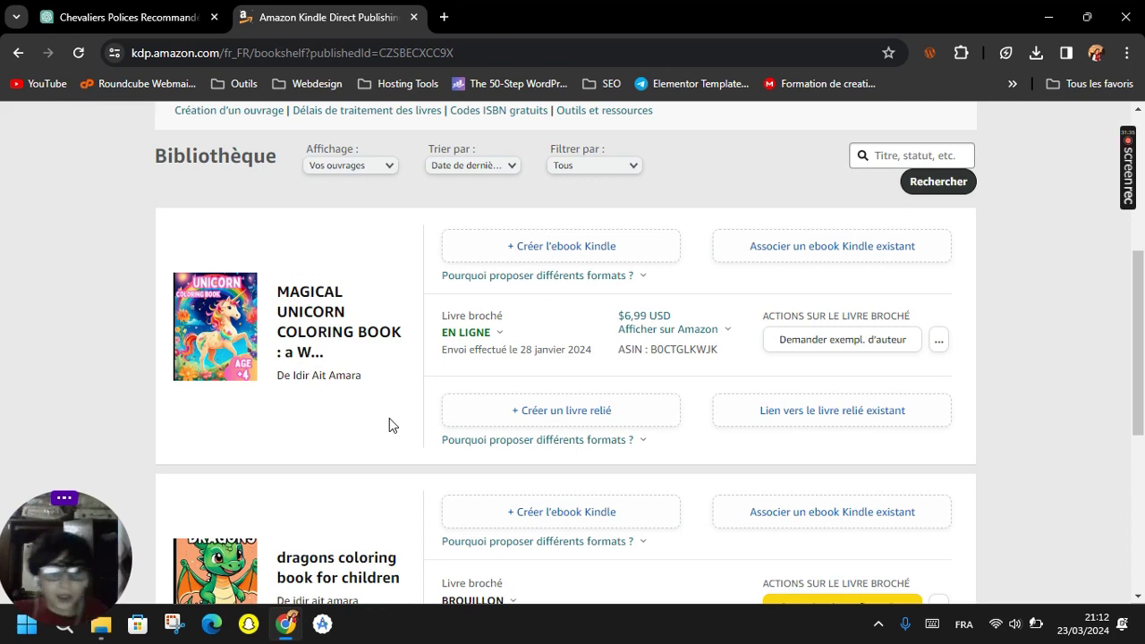